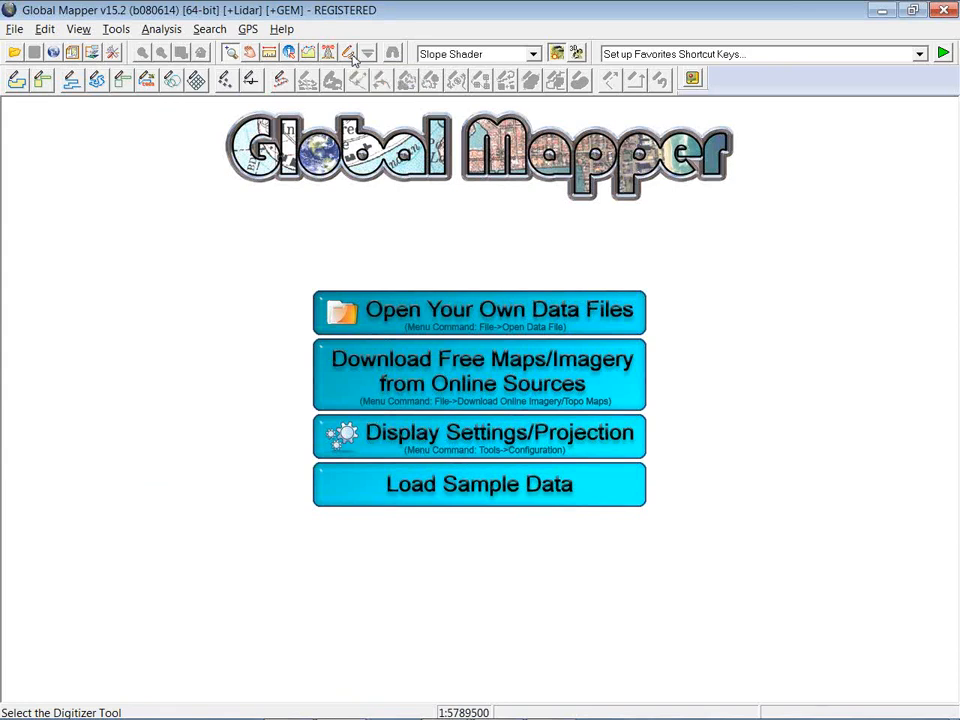
pyautogui.click(350, 55)
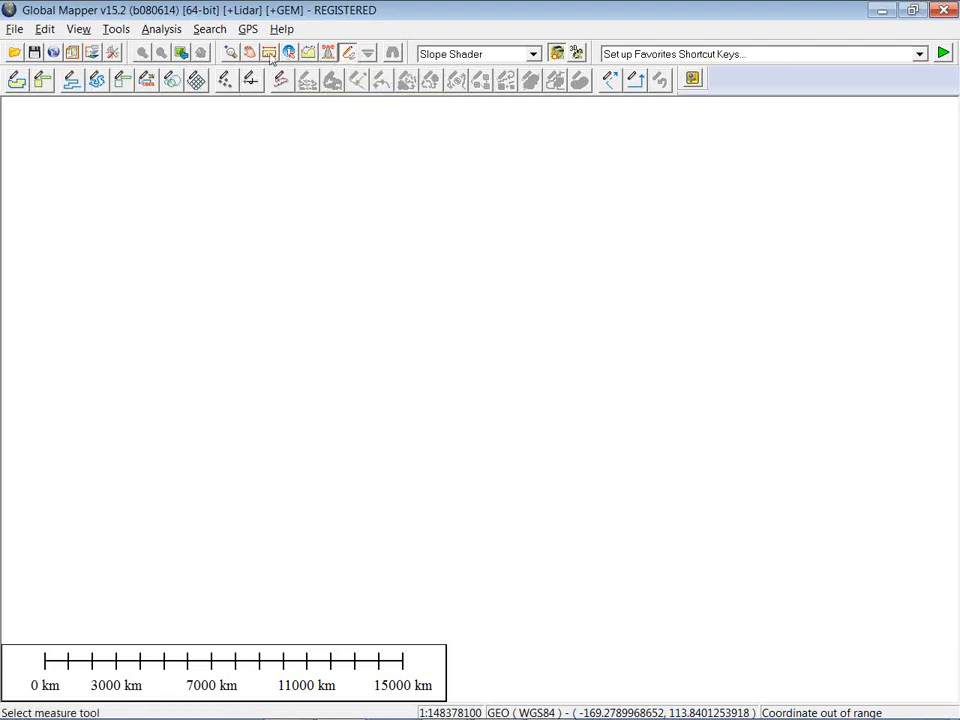
pyautogui.click(232, 54)
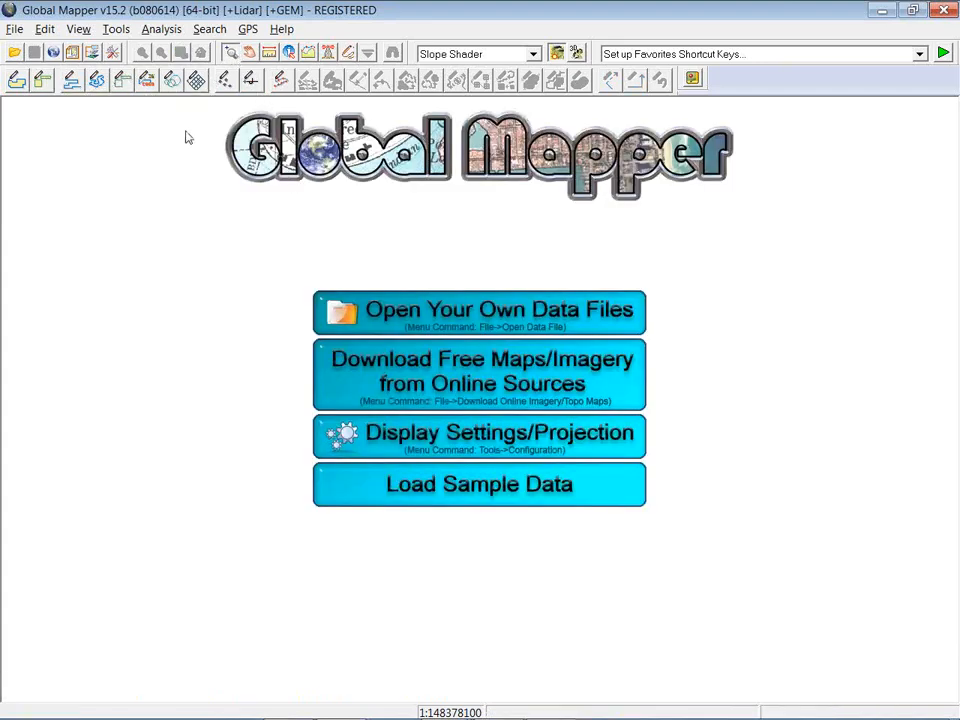
pyautogui.click(72, 84)
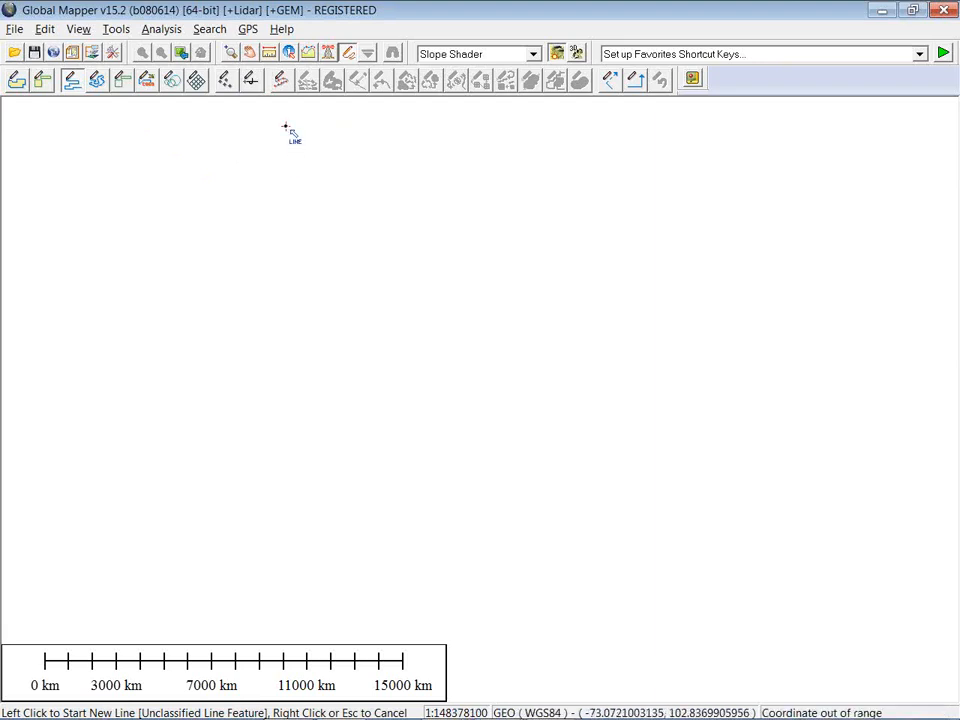
pyautogui.click(349, 56)
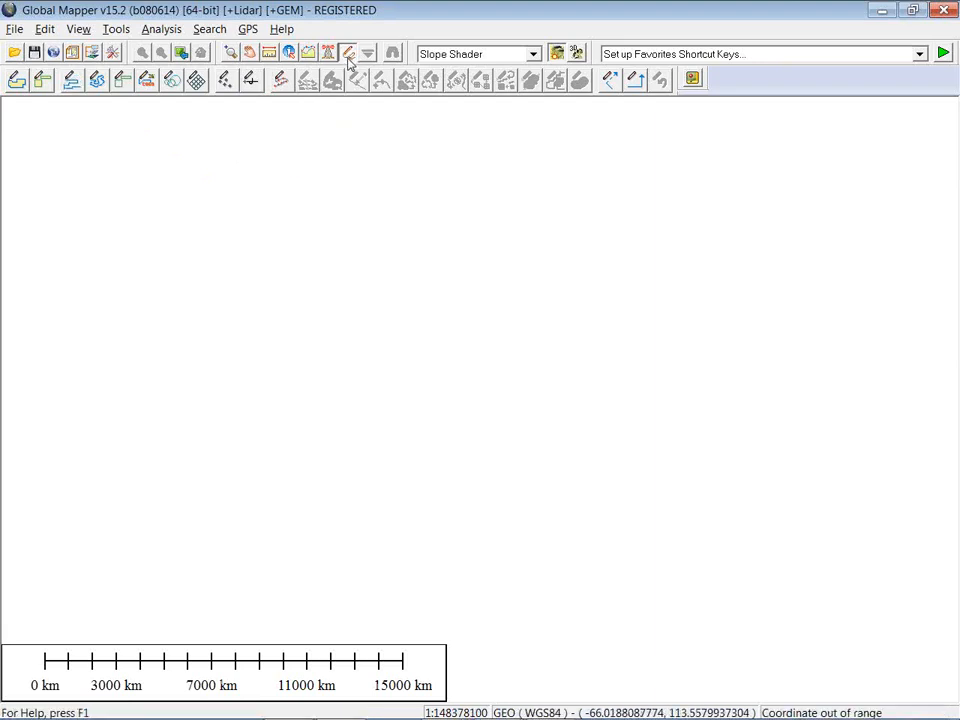
pyautogui.click(231, 50)
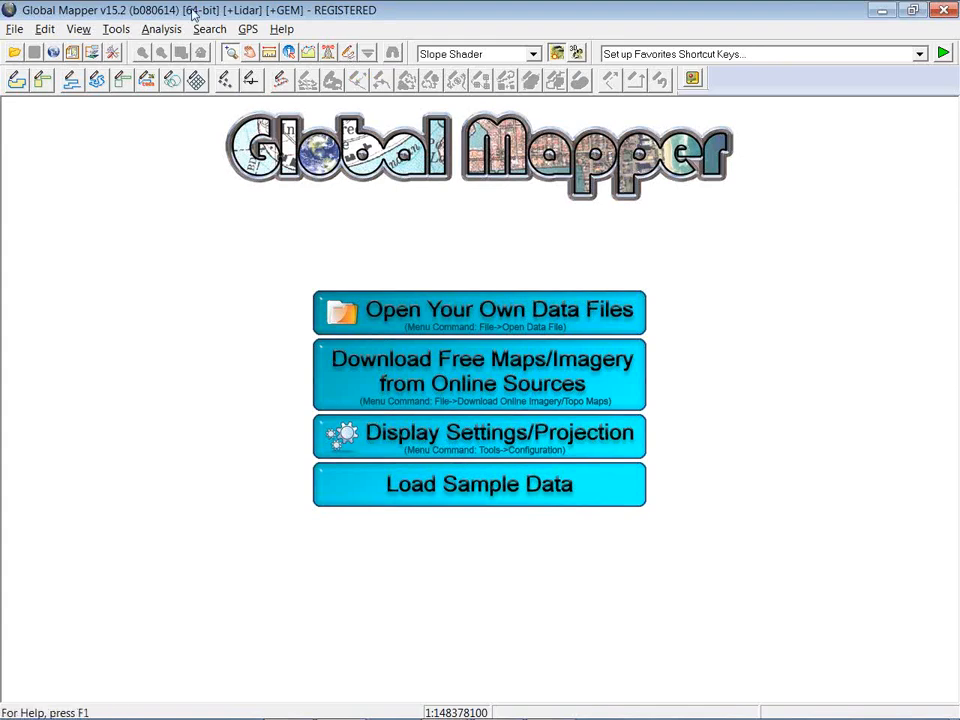
# - Load the sample world countries data and dismiss the Overlay Control Center
pyautogui.click(457, 484)
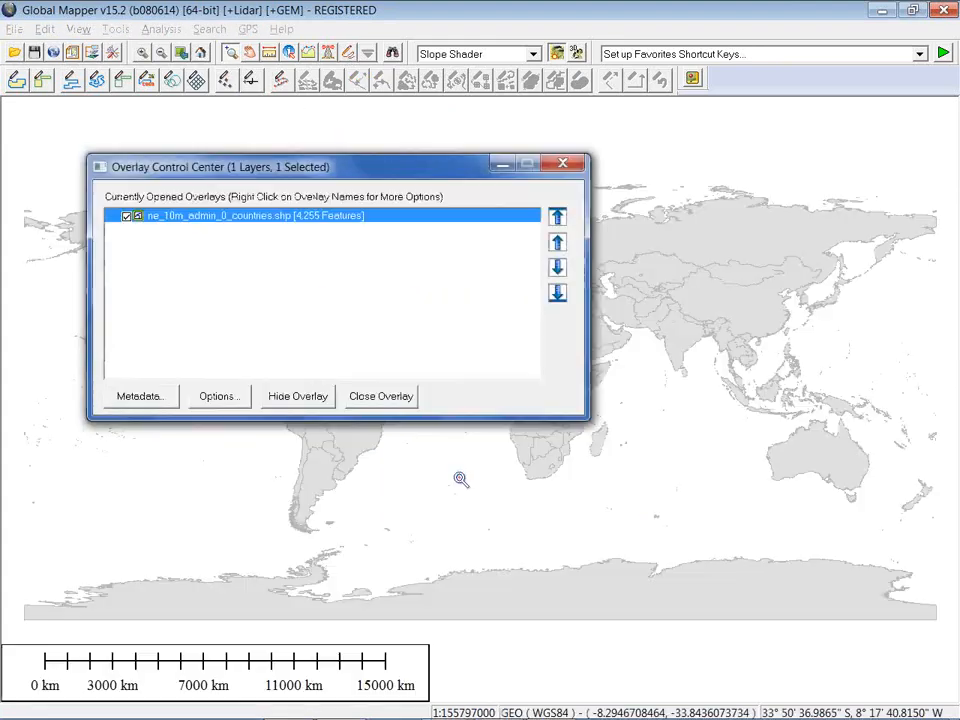
pyautogui.moveTo(412, 165); pyautogui.dragTo(349, 142)
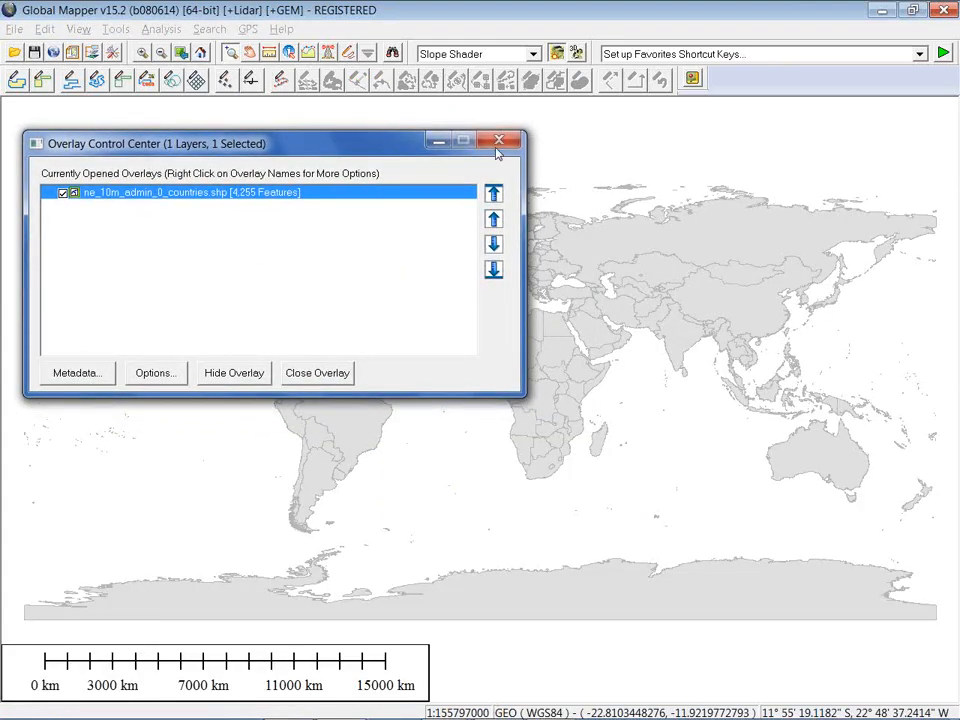
pyautogui.click(499, 140)
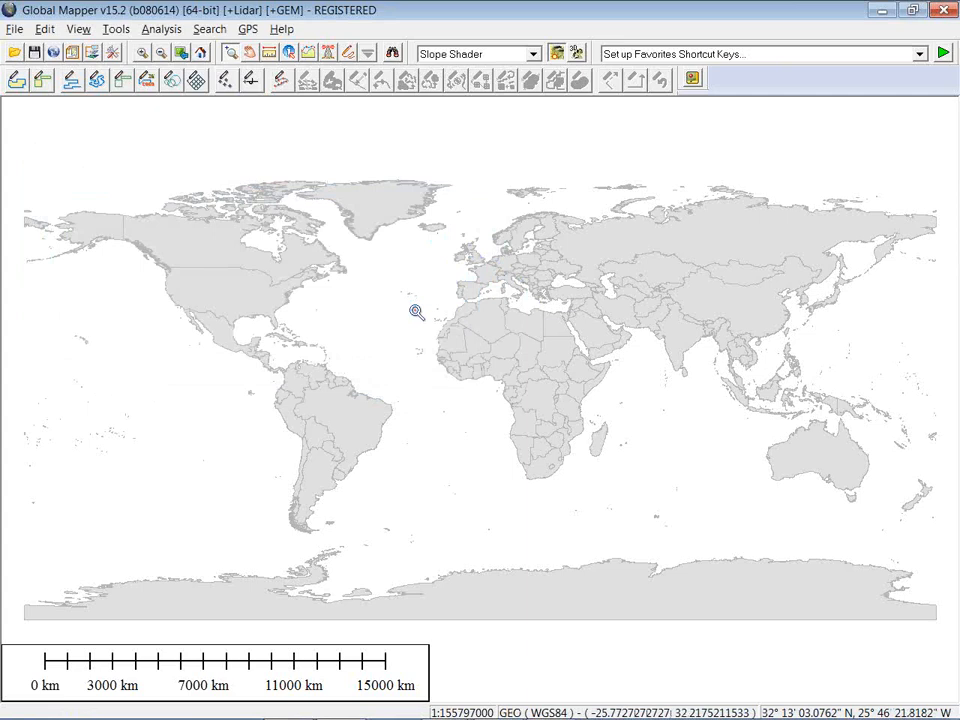
# - Select Iceland and then Algeria on the world map with the Digitizer tool
pyautogui.click(351, 55)
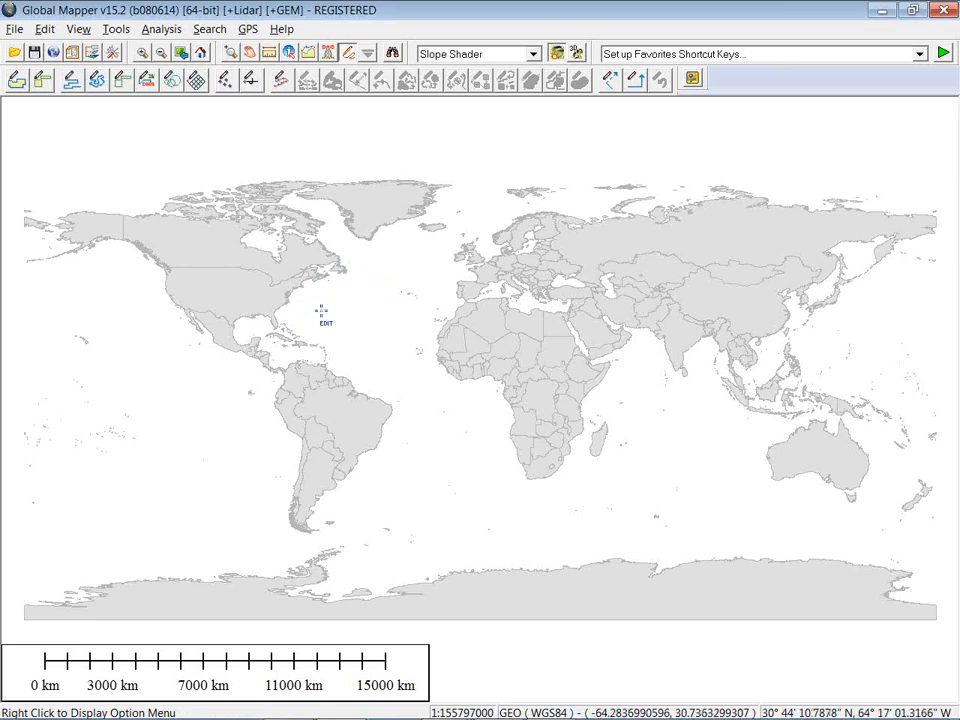
pyautogui.click(432, 230)
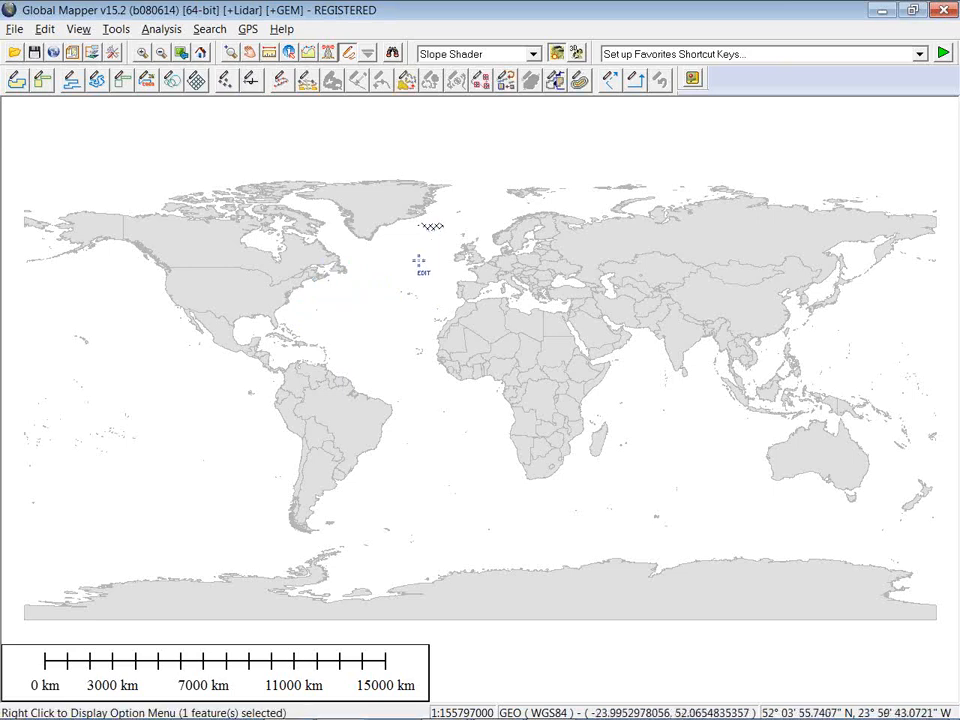
pyautogui.click(483, 329)
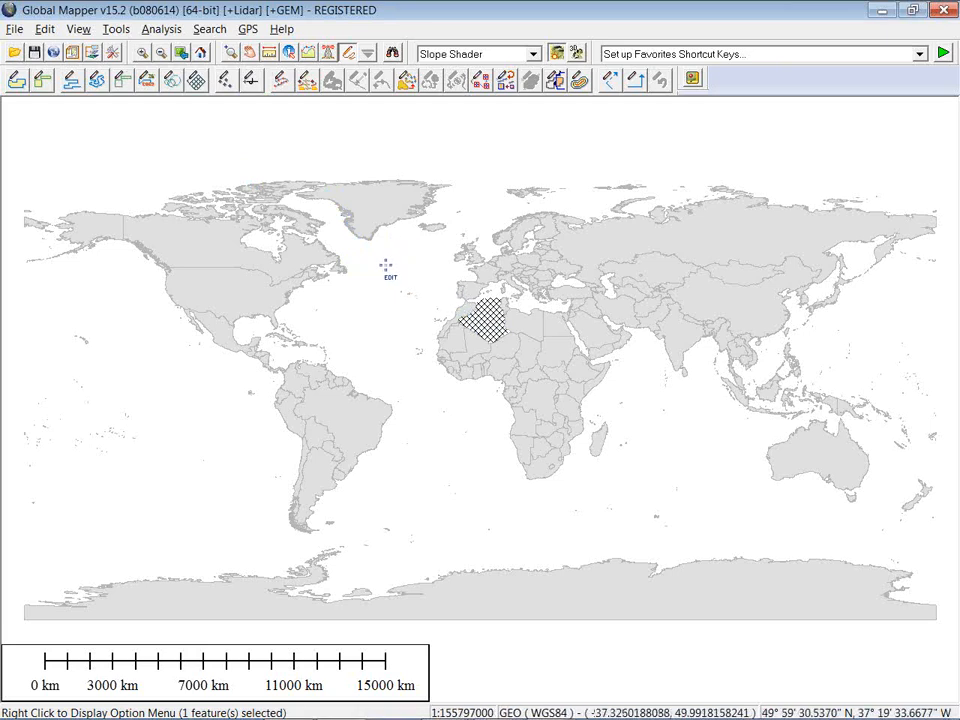
# - Examine the digitizing and editing options available for the selected Algeria area, then clear the selection
pyautogui.rightClick(358, 257)
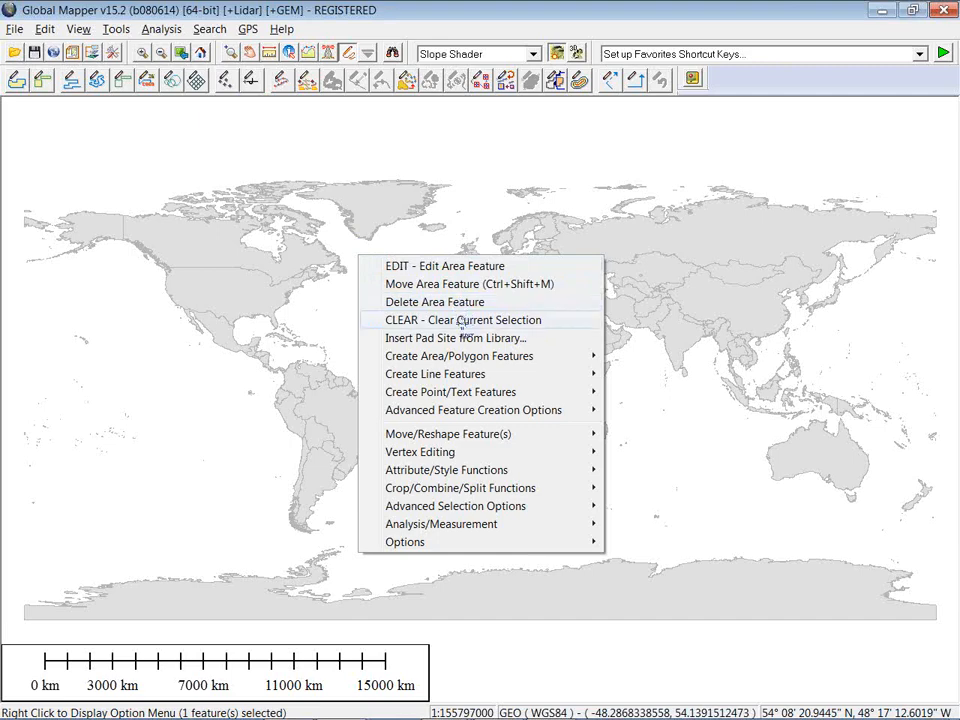
pyautogui.moveTo(474, 357)
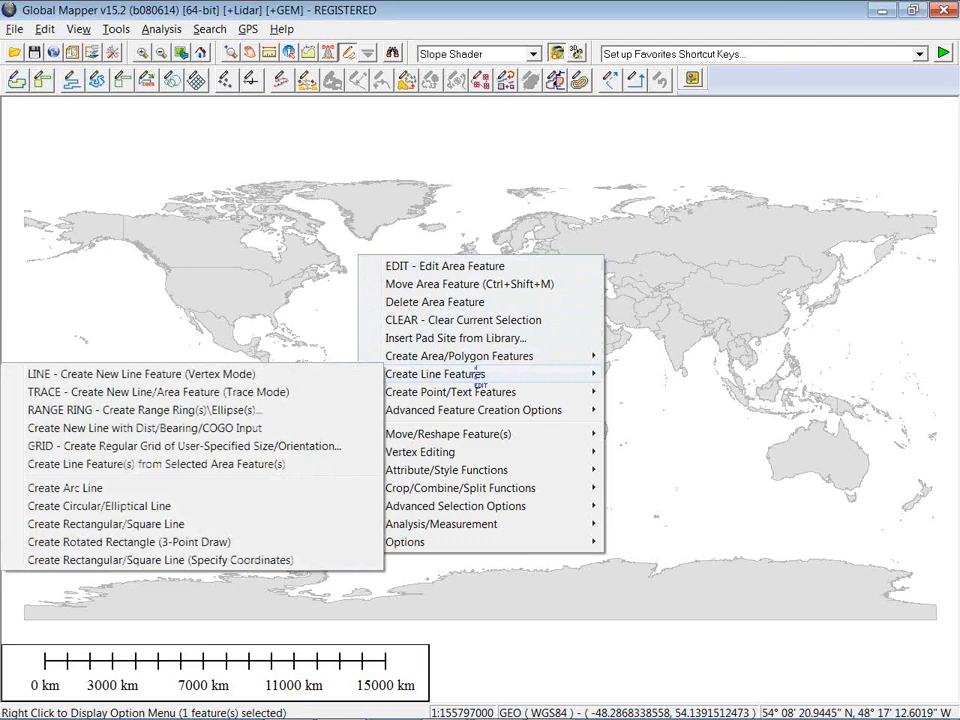
pyautogui.moveTo(492, 393)
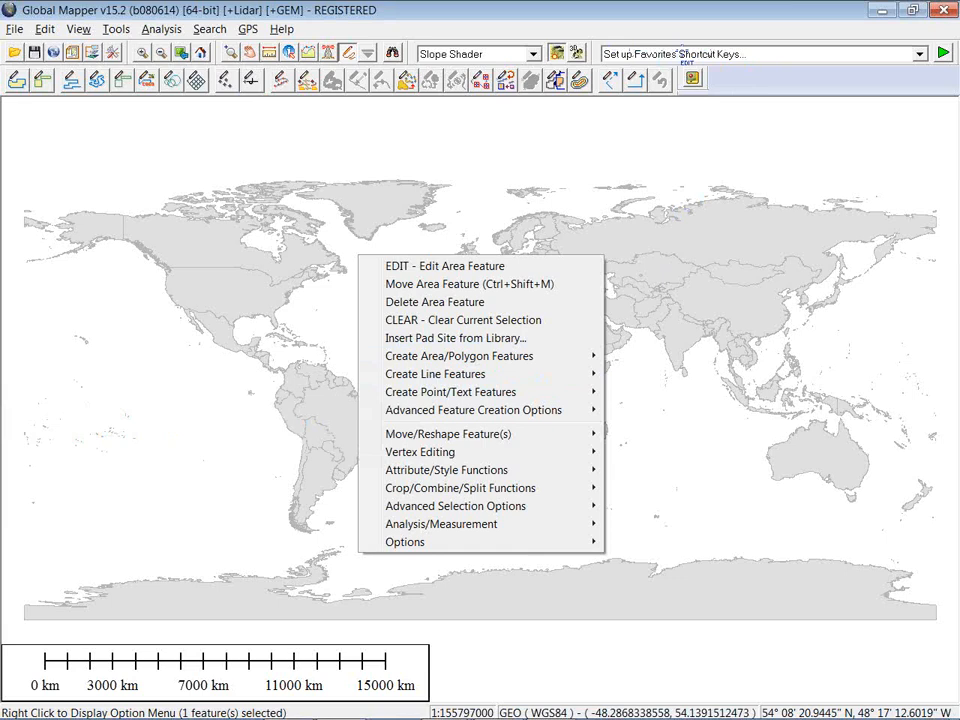
pyautogui.click(617, 7)
pyautogui.click(424, 245)
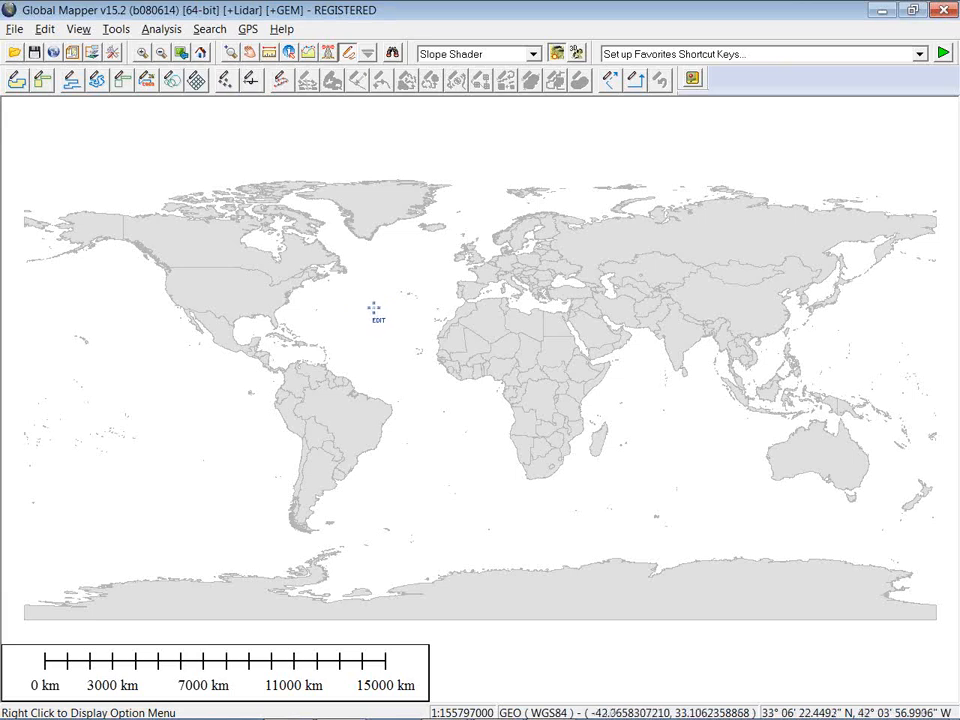
# - Configure the vector display so that only the border of selected area features is highlighted, and apply the setting
pyautogui.click(113, 55)
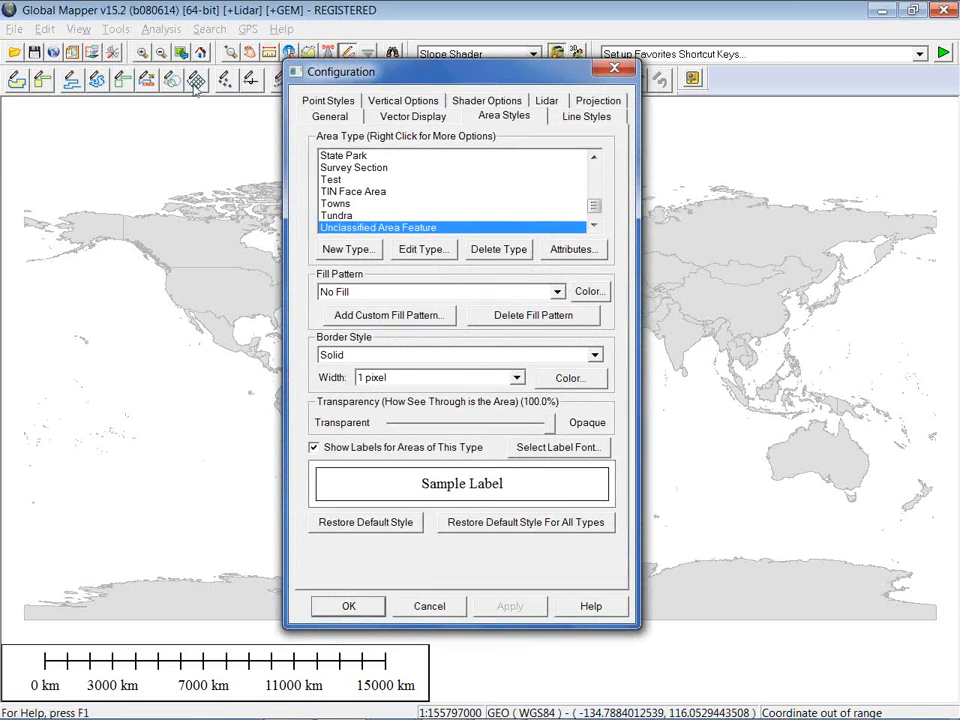
pyautogui.click(407, 118)
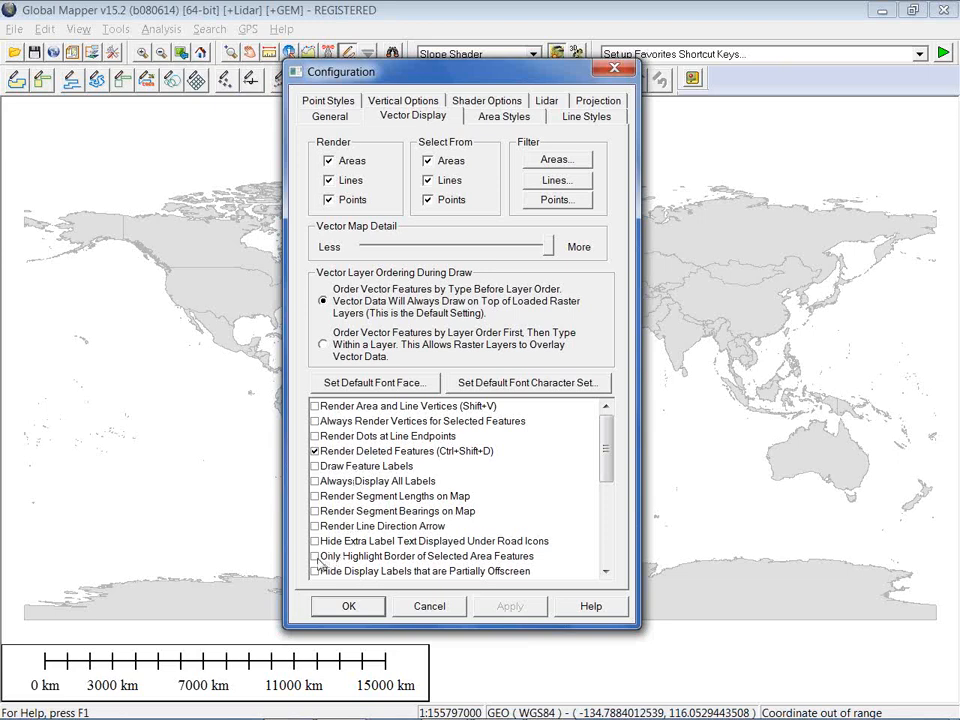
pyautogui.moveTo(459, 79); pyautogui.dragTo(237, 69)
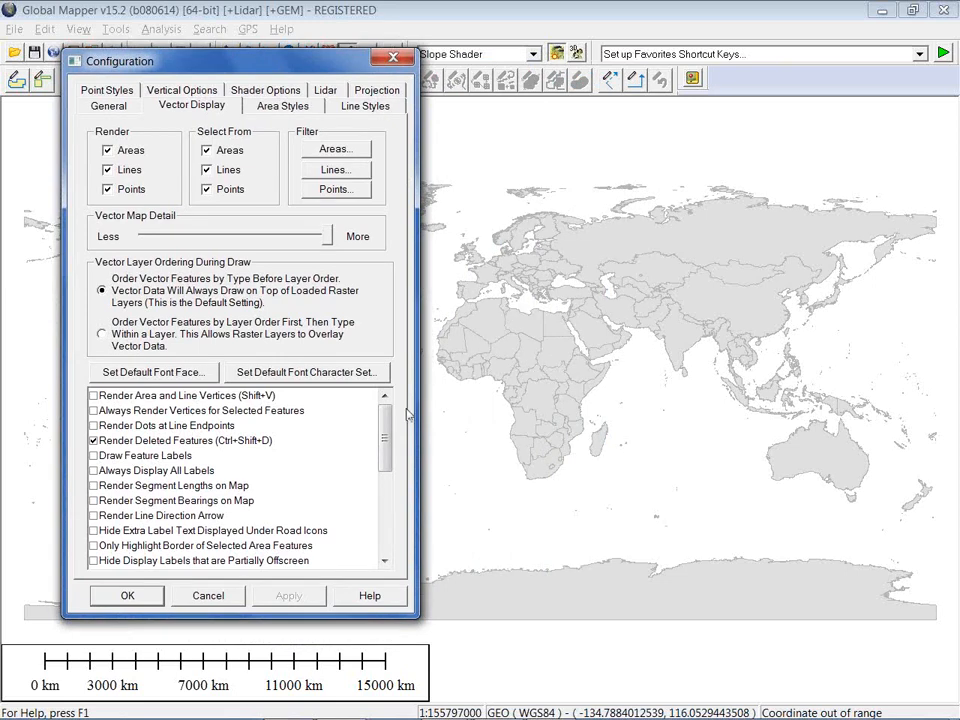
pyautogui.click(101, 549)
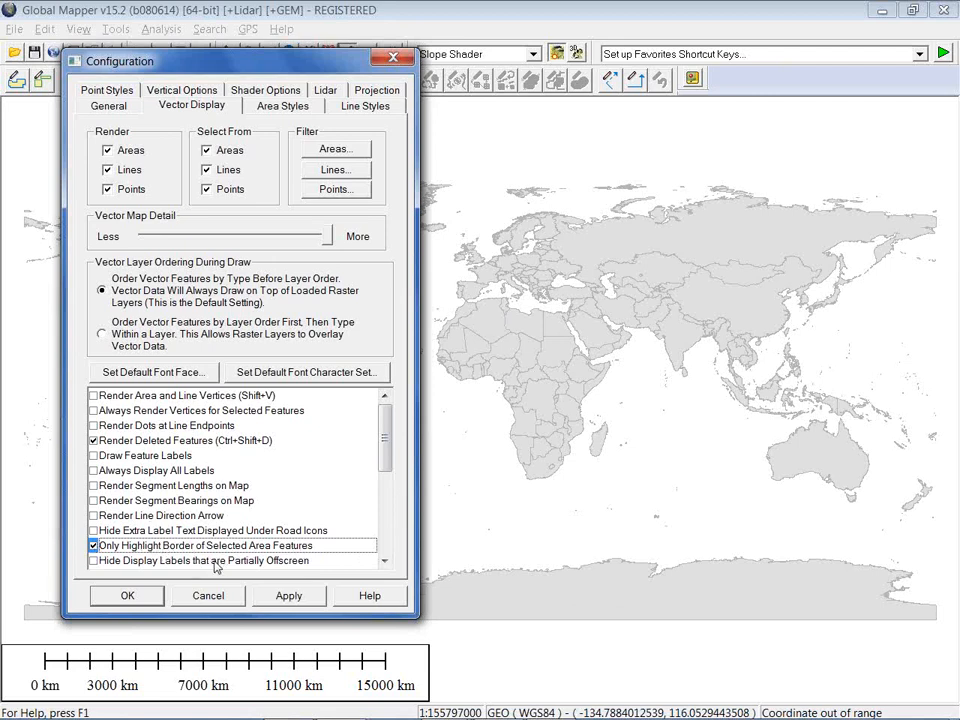
pyautogui.click(288, 595)
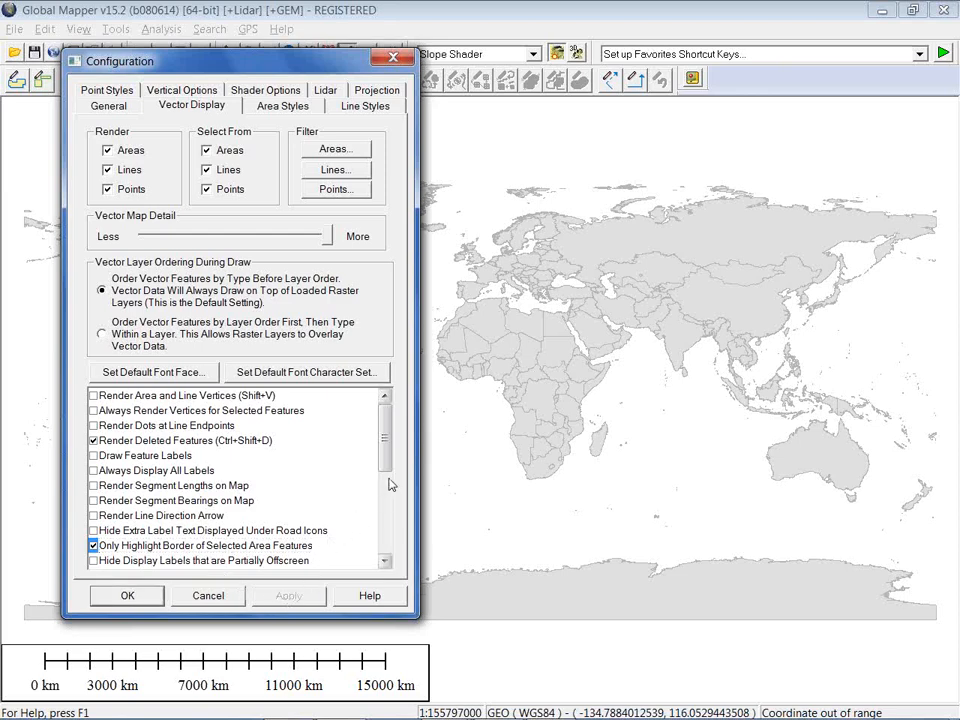
pyautogui.moveTo(387, 452); pyautogui.dragTo(391, 533)
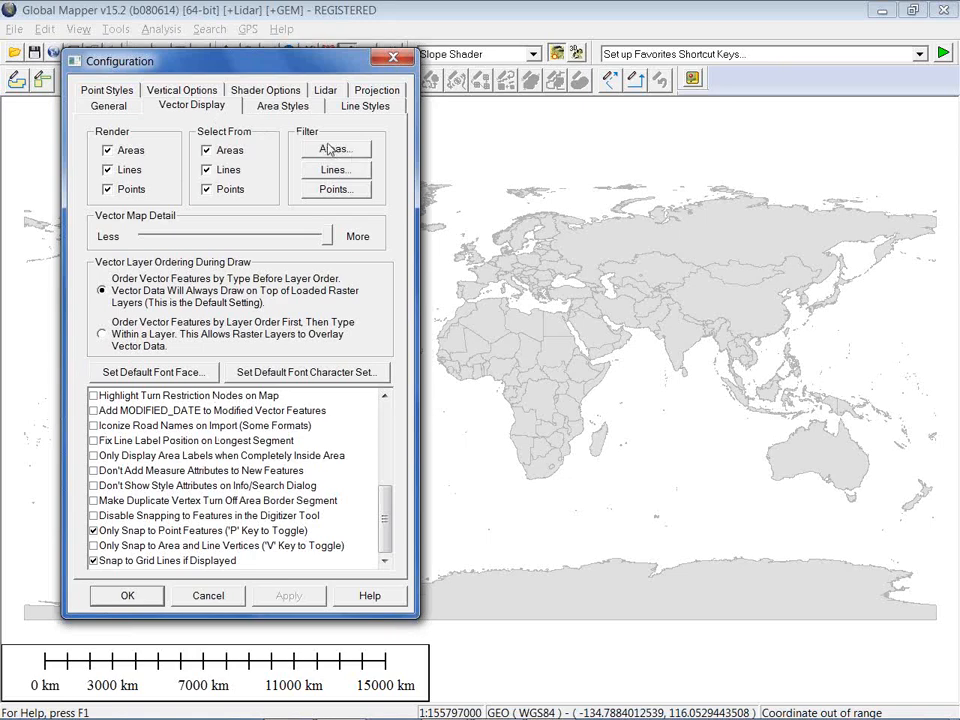
# - Create a new area type named Fields with a dark green Solid Fill and save the configuration
pyautogui.click(284, 106)
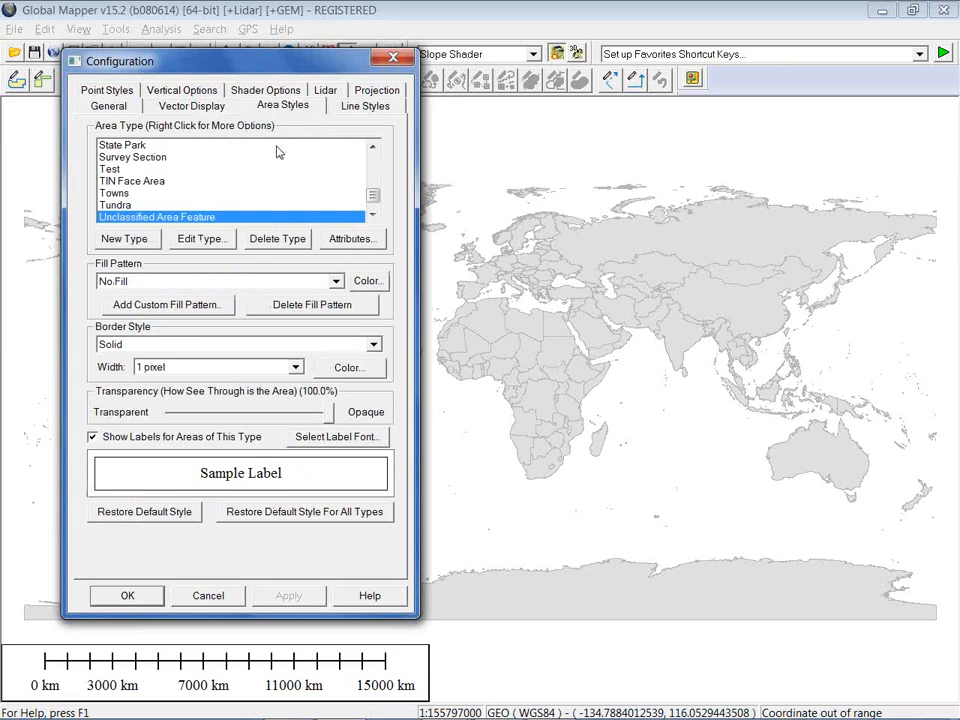
pyautogui.moveTo(373, 197); pyautogui.dragTo(373, 187)
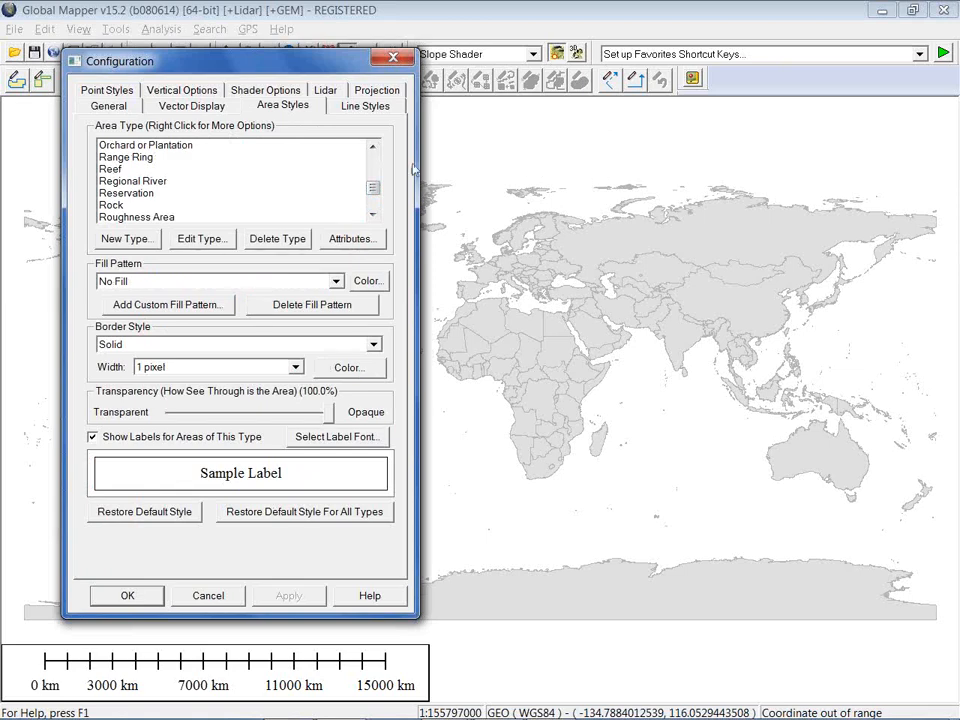
pyautogui.click(143, 241)
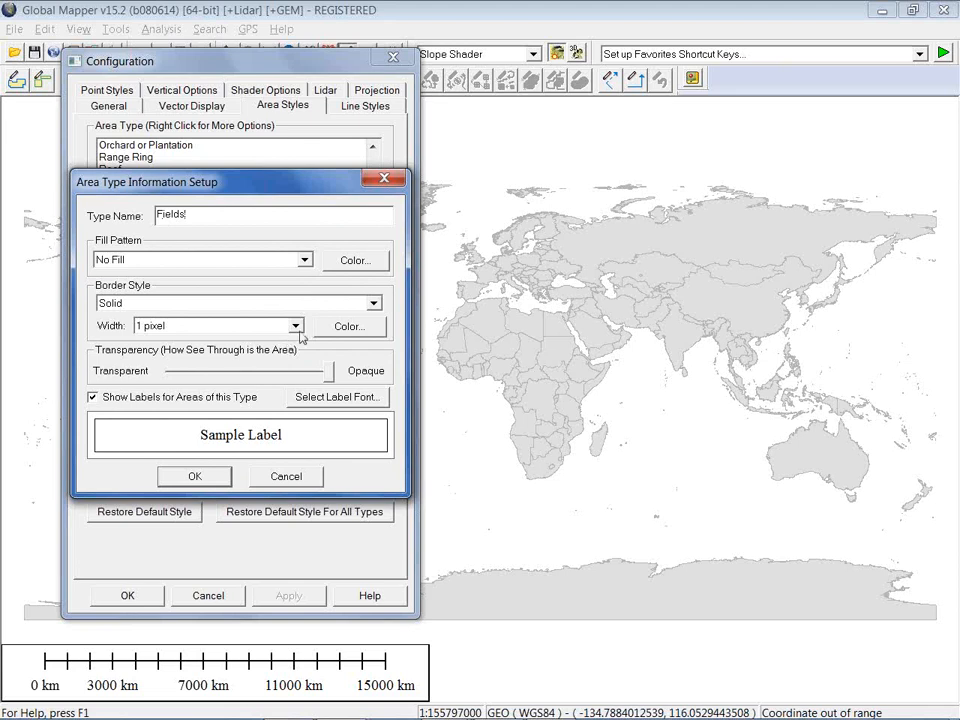
pyautogui.click(366, 262)
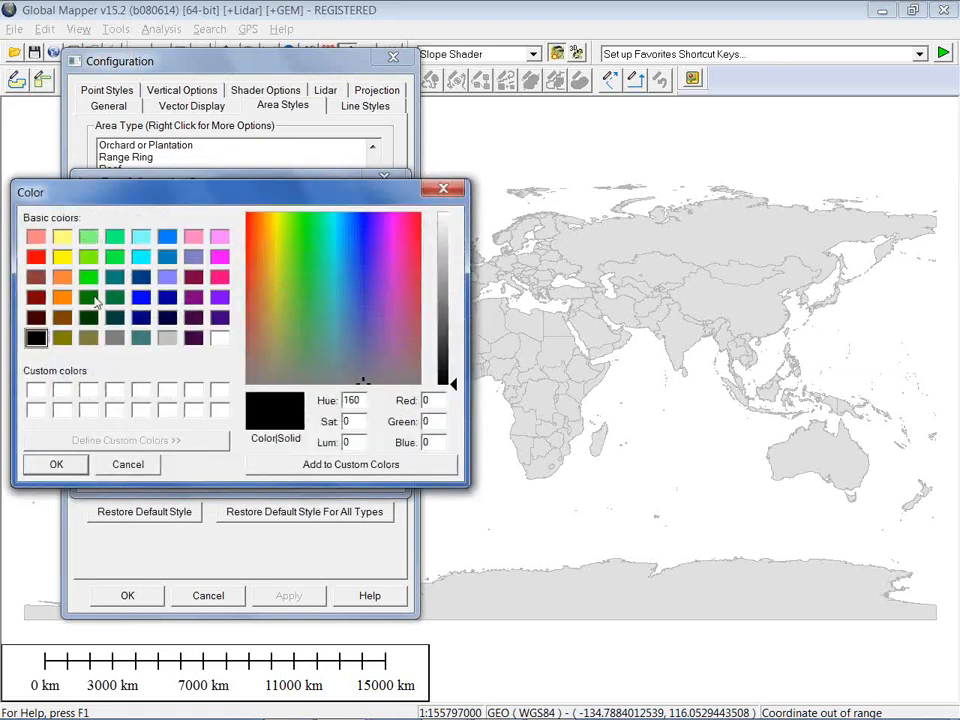
pyautogui.click(88, 297)
pyautogui.click(56, 464)
pyautogui.click(304, 260)
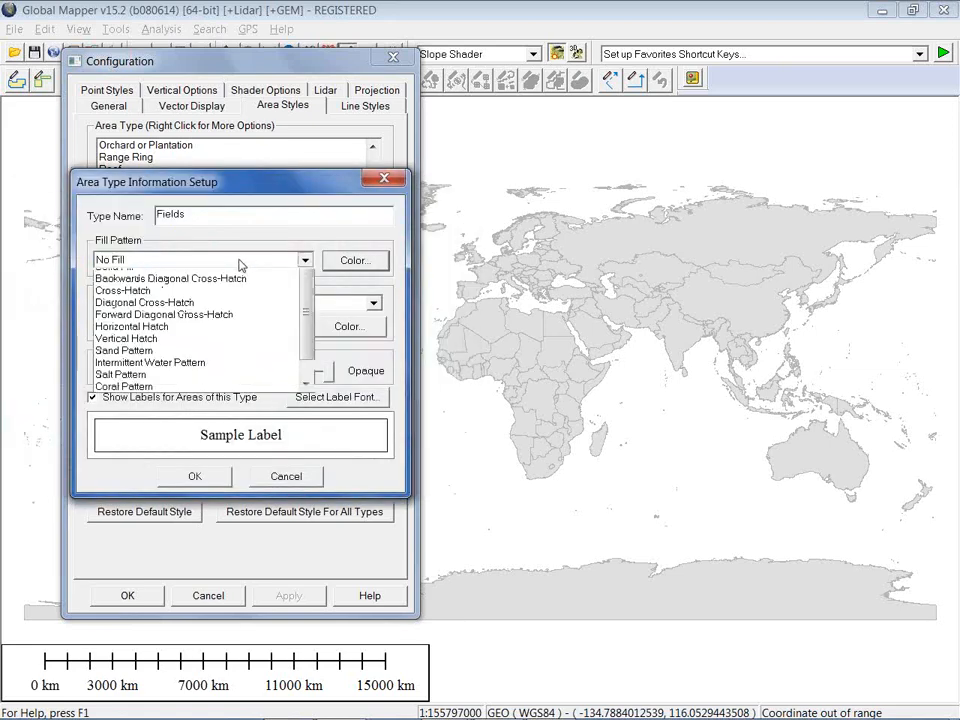
pyautogui.click(223, 288)
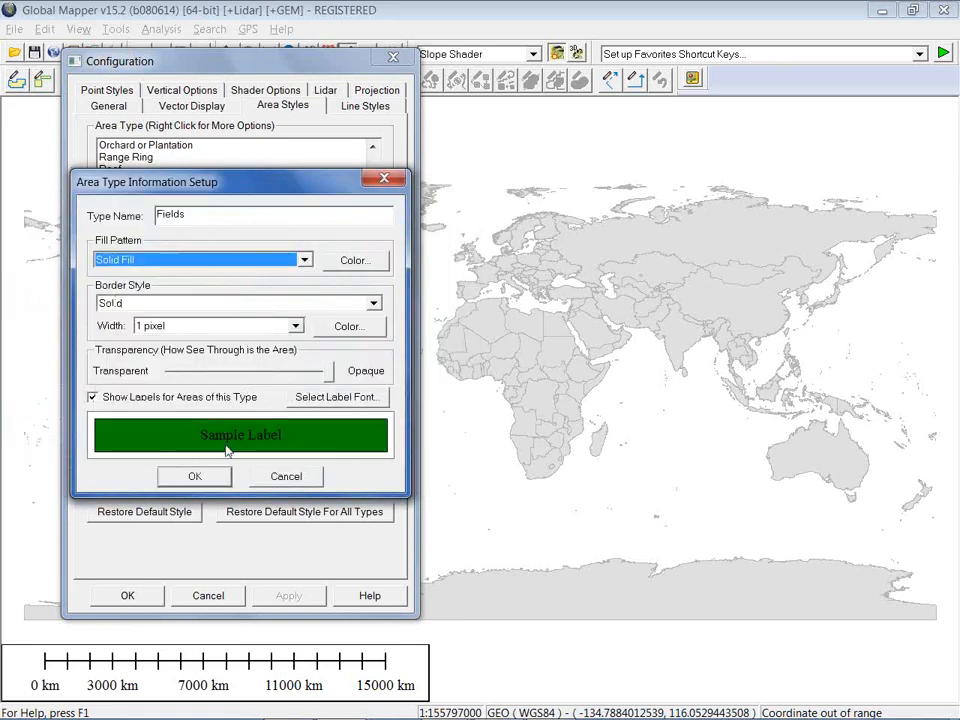
pyautogui.click(191, 476)
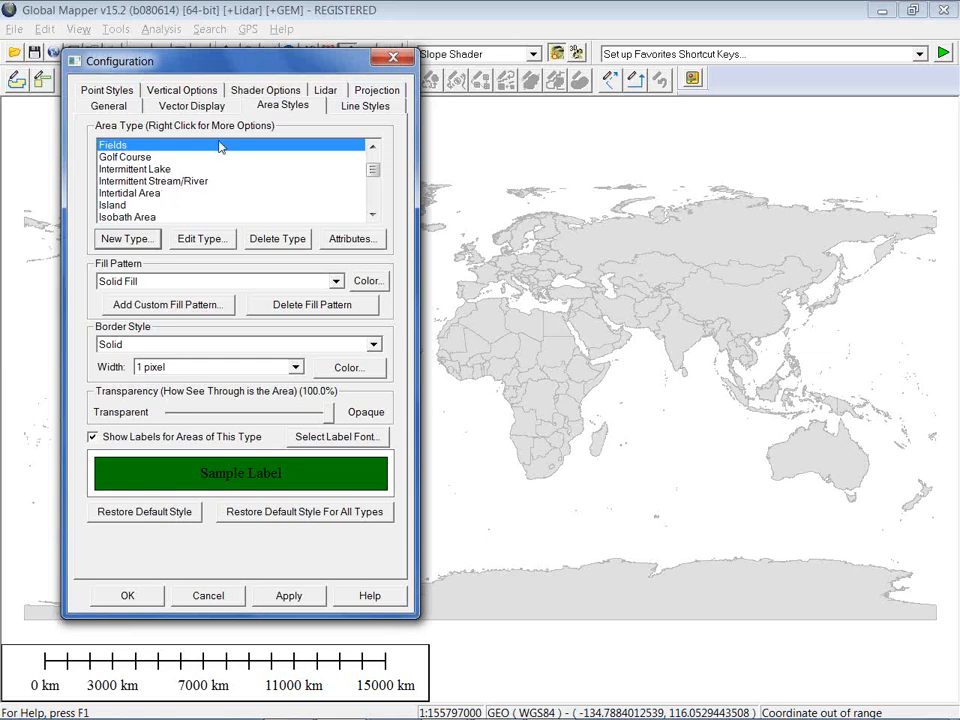
pyautogui.click(191, 108)
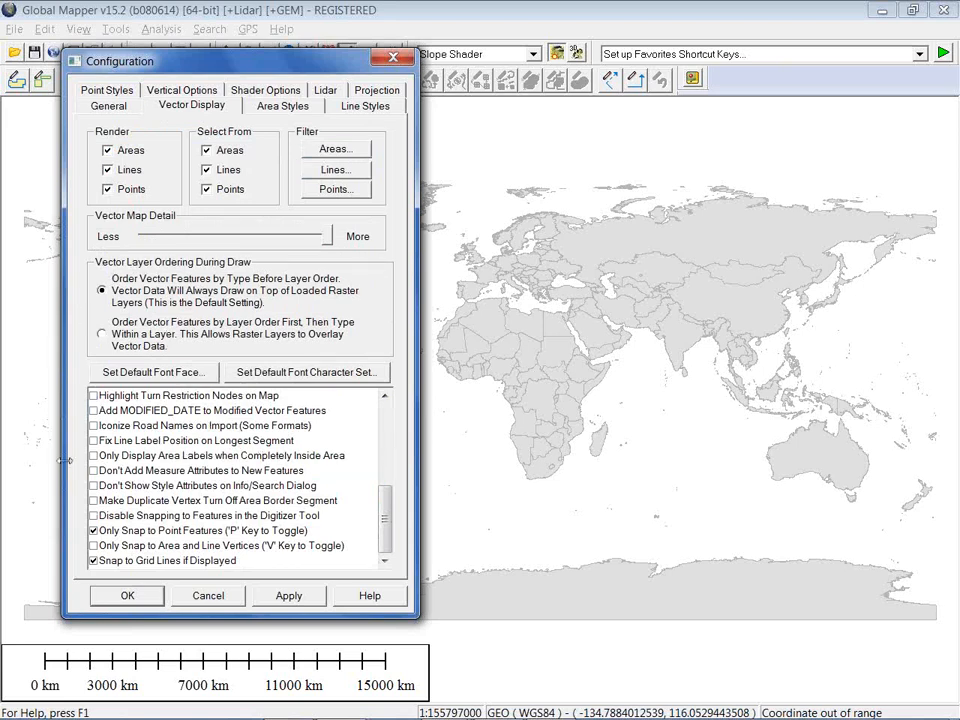
pyautogui.click(127, 596)
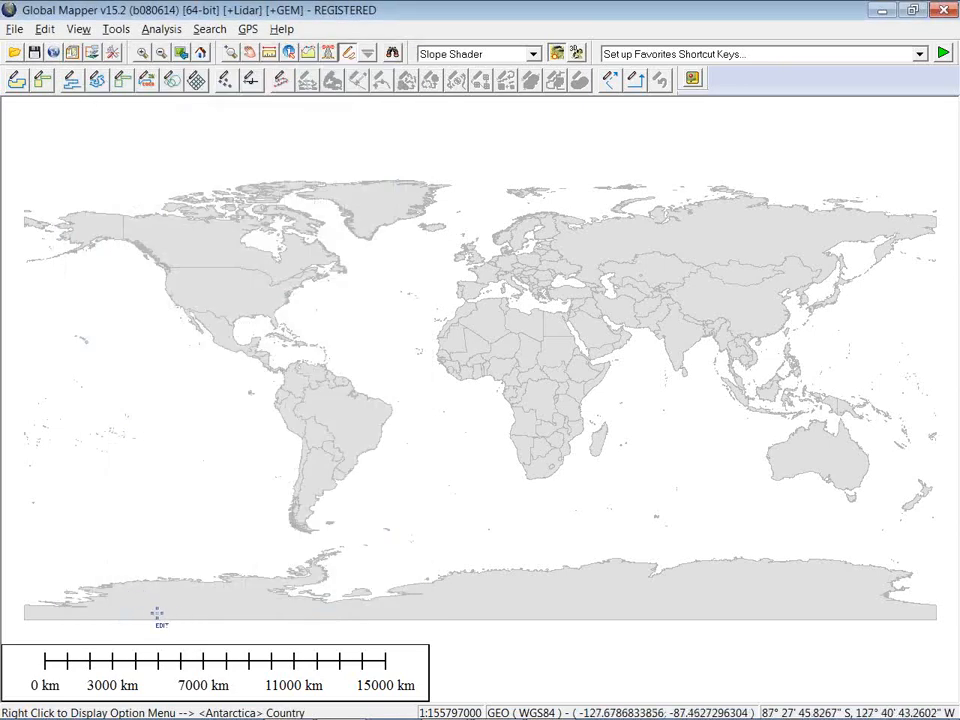
# - Unload all current data and load the Imagery.gmw workspace from the Workspaces folder
pyautogui.hotkey('ctrl', 'u')
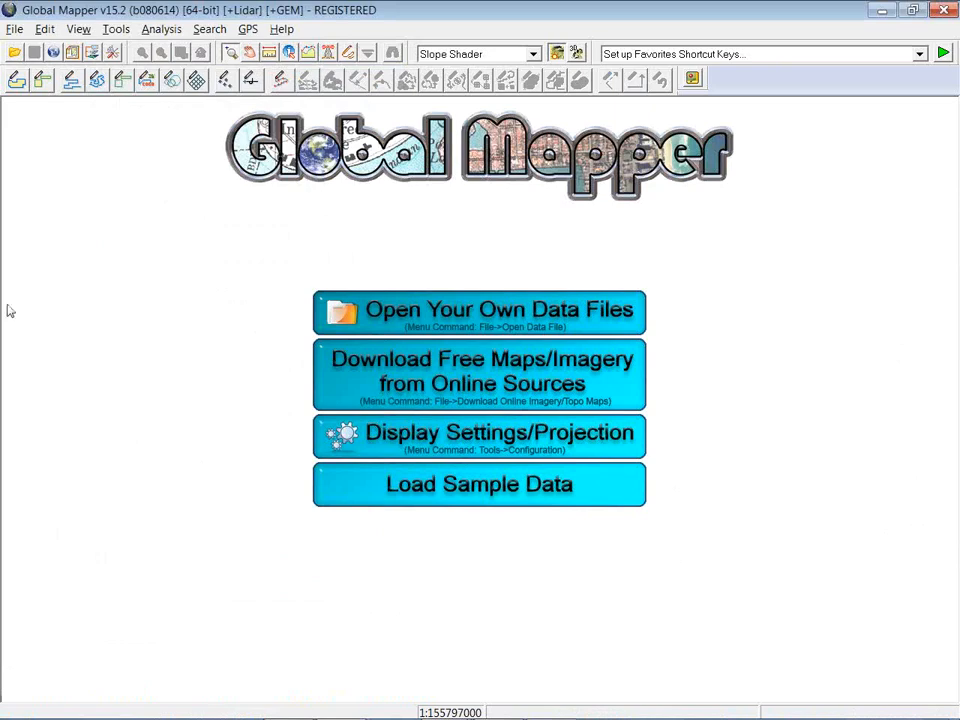
pyautogui.click(14, 29)
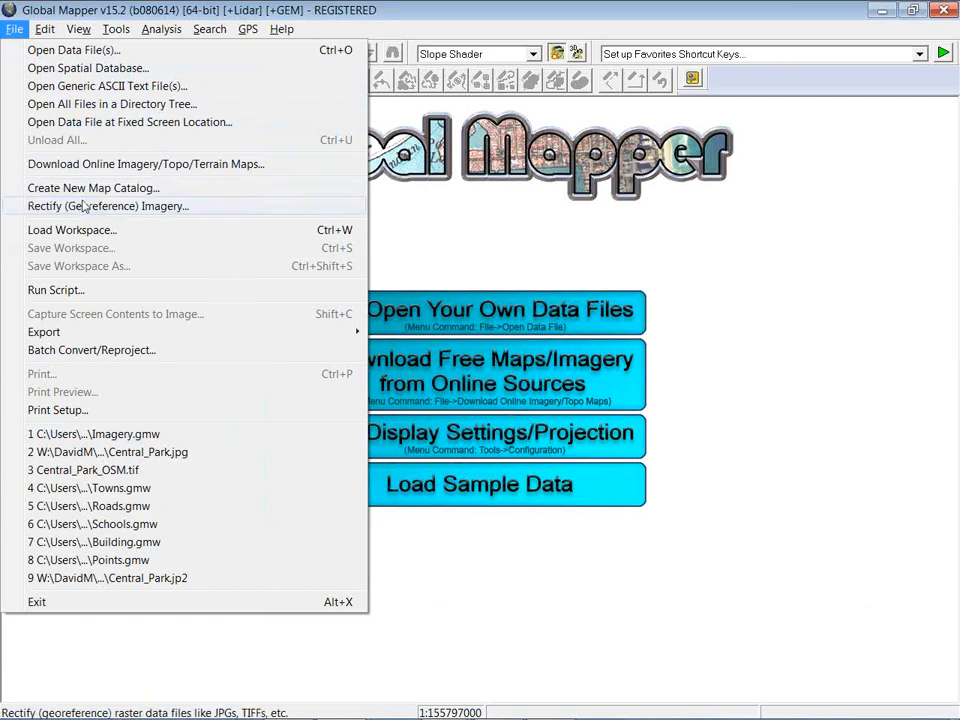
pyautogui.click(71, 231)
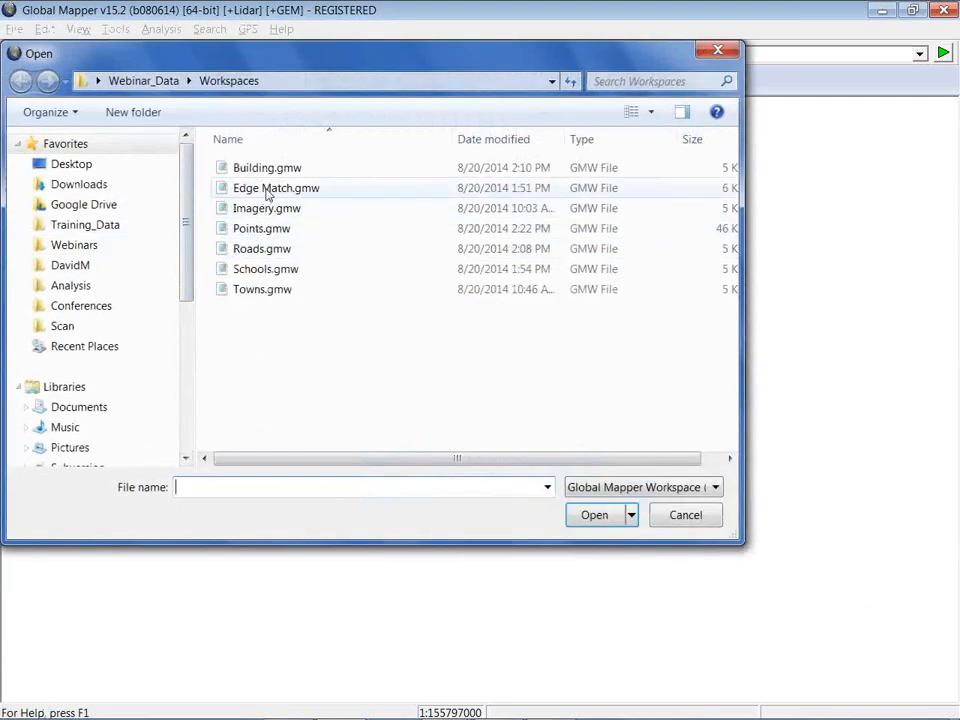
pyautogui.click(266, 208)
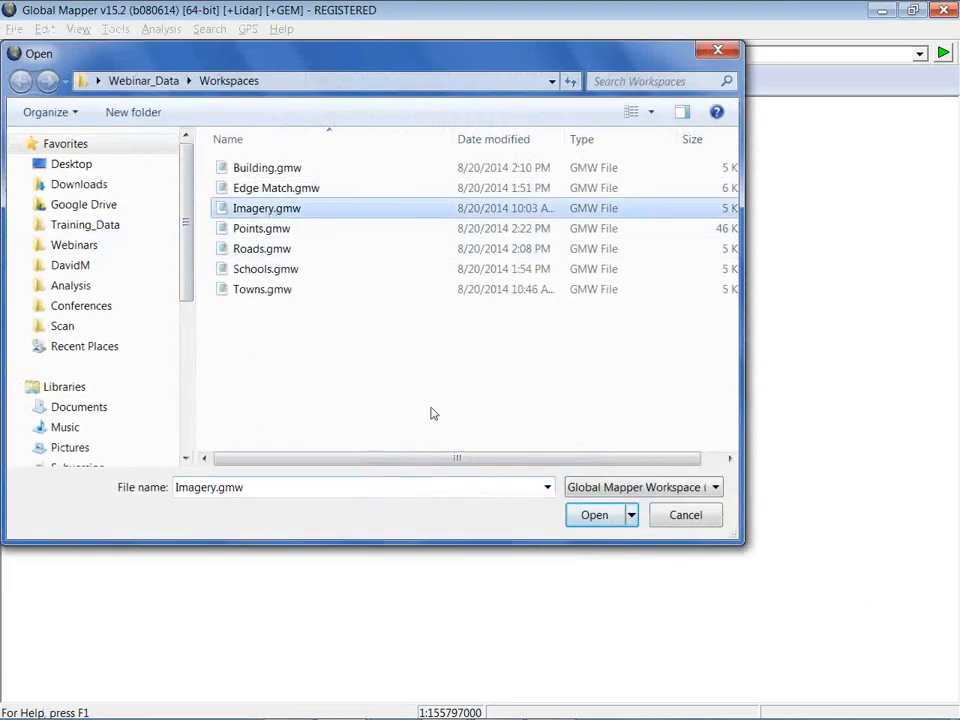
pyautogui.click(594, 515)
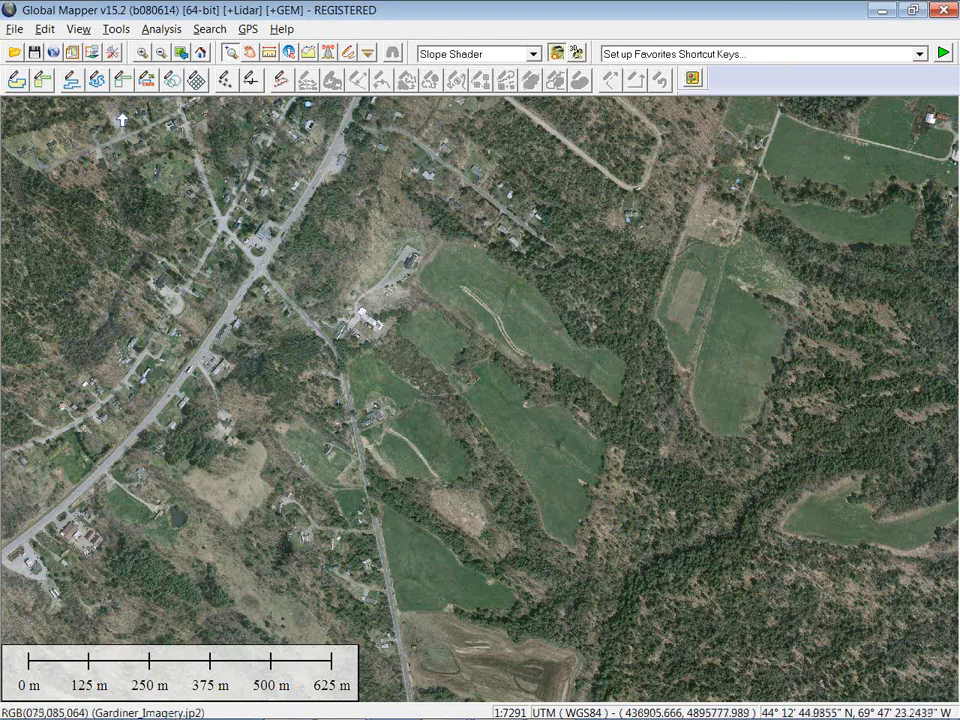
# - Digitize an area outlining the long green field northeast of the road junction, with a perimeter of about 1.13 km
pyautogui.click(18, 80)
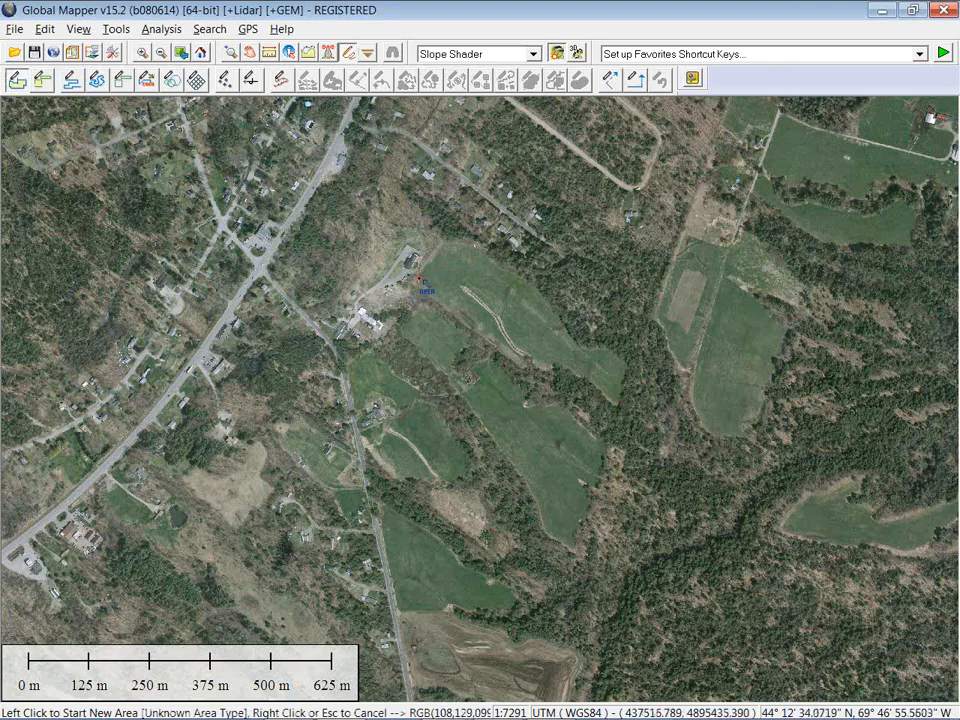
pyautogui.click(420, 276)
pyautogui.click(453, 239)
pyautogui.click(495, 260)
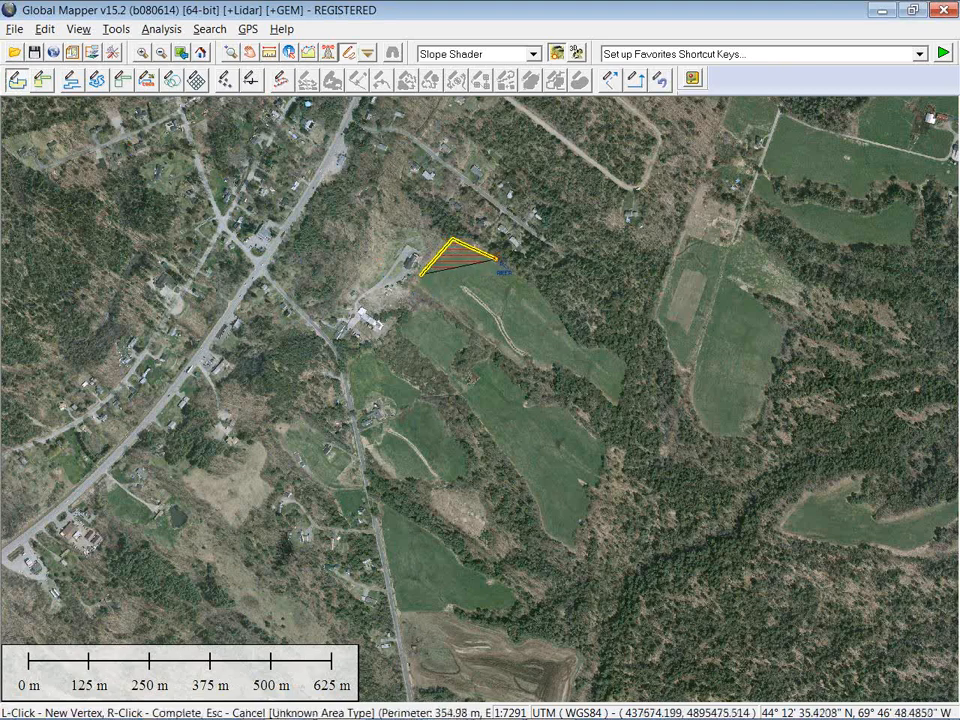
pyautogui.click(580, 338)
pyautogui.click(612, 346)
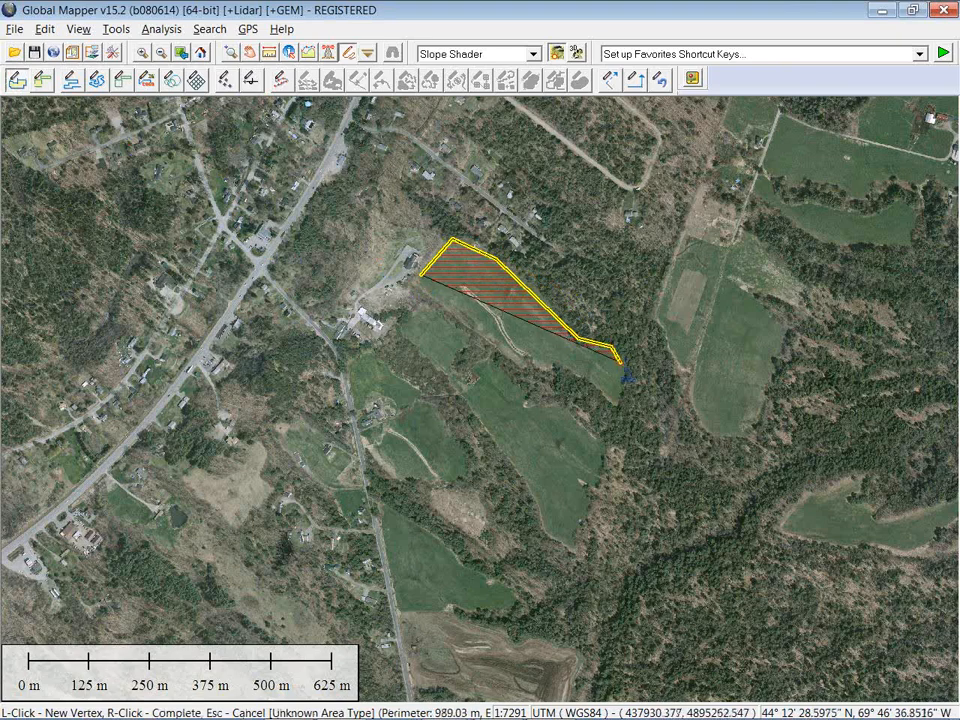
pyautogui.click(628, 370)
pyautogui.click(621, 405)
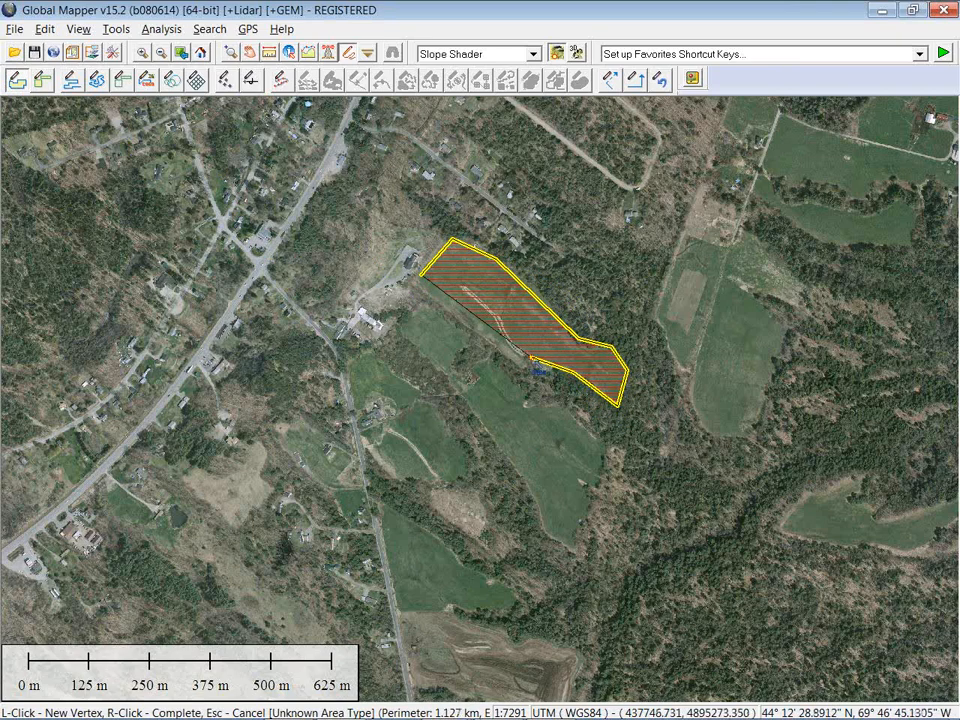
pyautogui.rightClick(535, 365)
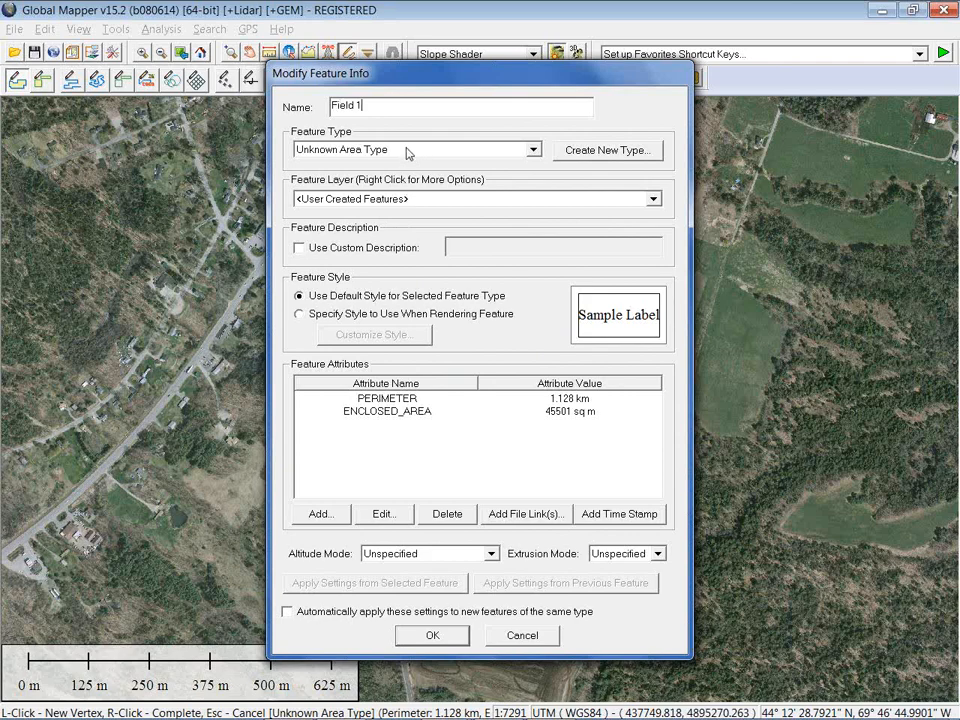
# - Name the new area Field 1, set its feature type to Fields and assign it to a new layer
pyautogui.click(407, 152)
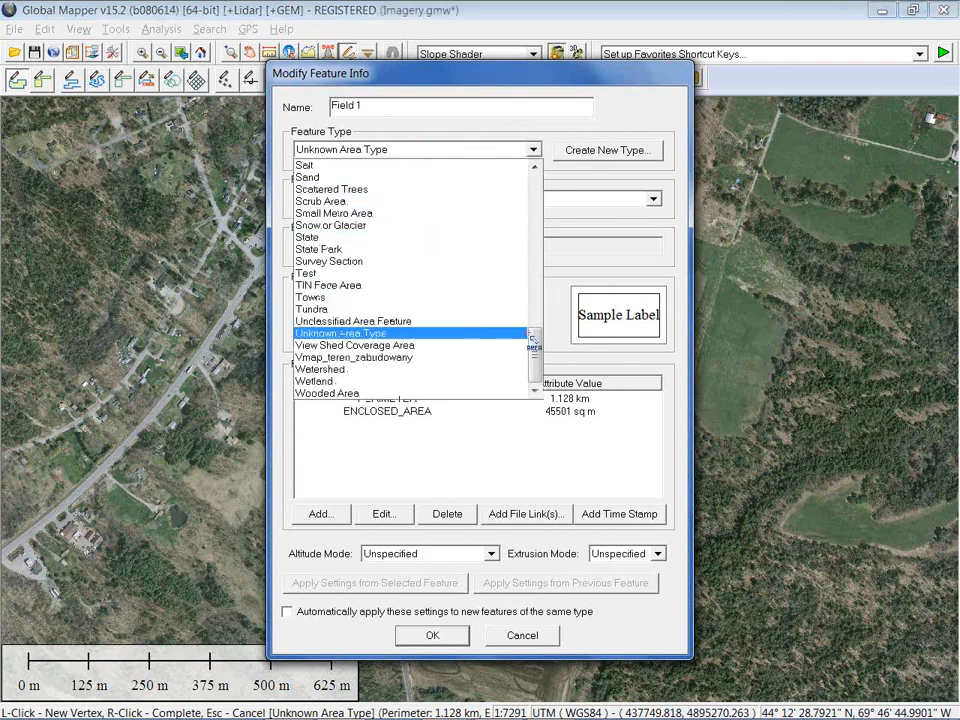
pyautogui.moveTo(533, 345); pyautogui.dragTo(535, 192)
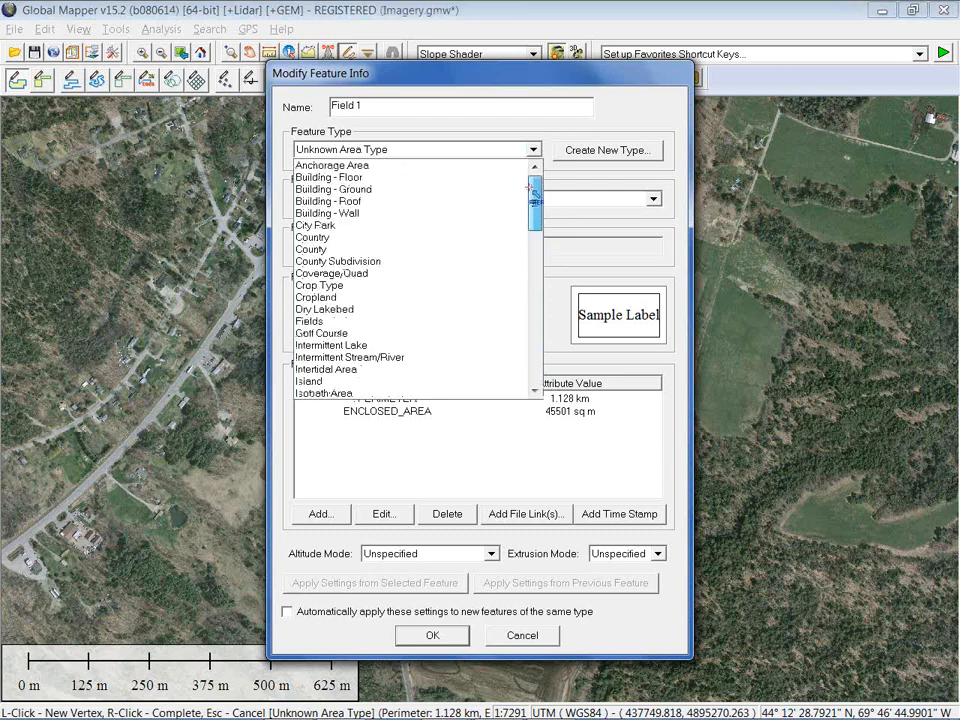
pyautogui.click(305, 321)
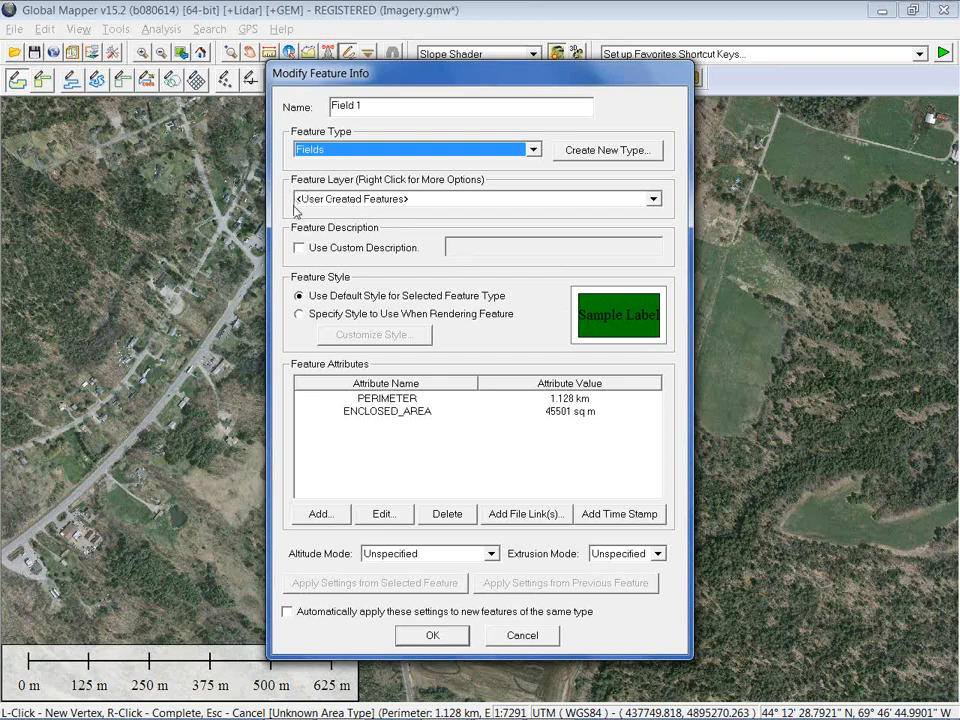
pyautogui.click(412, 201)
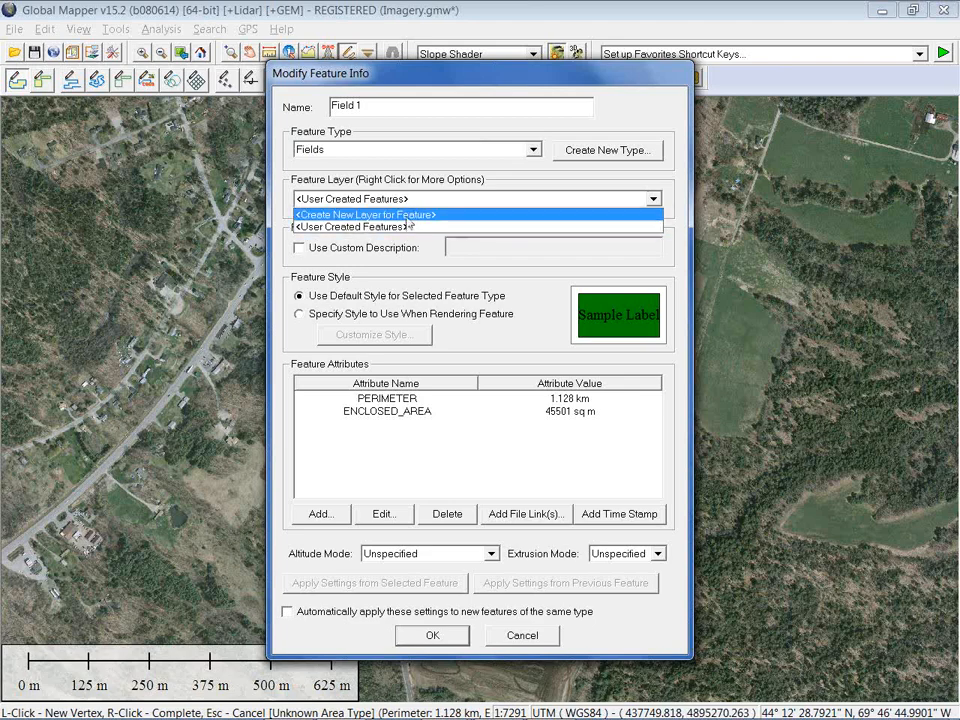
pyautogui.click(406, 216)
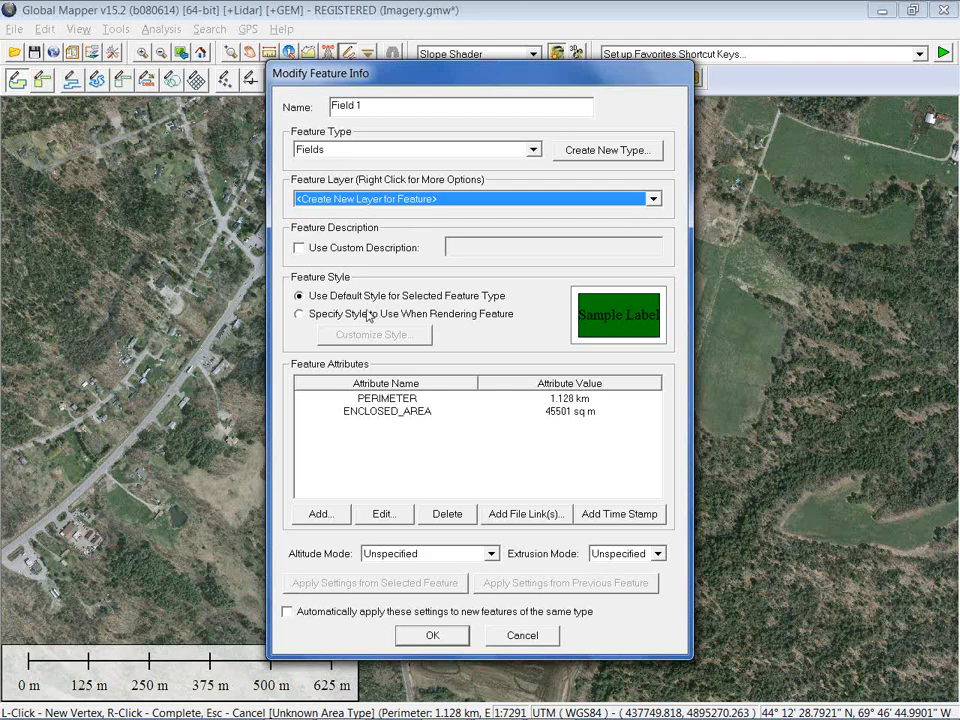
# - Review the custom style settings and fill color choices available for the field area, then return to its feature info
pyautogui.click(299, 314)
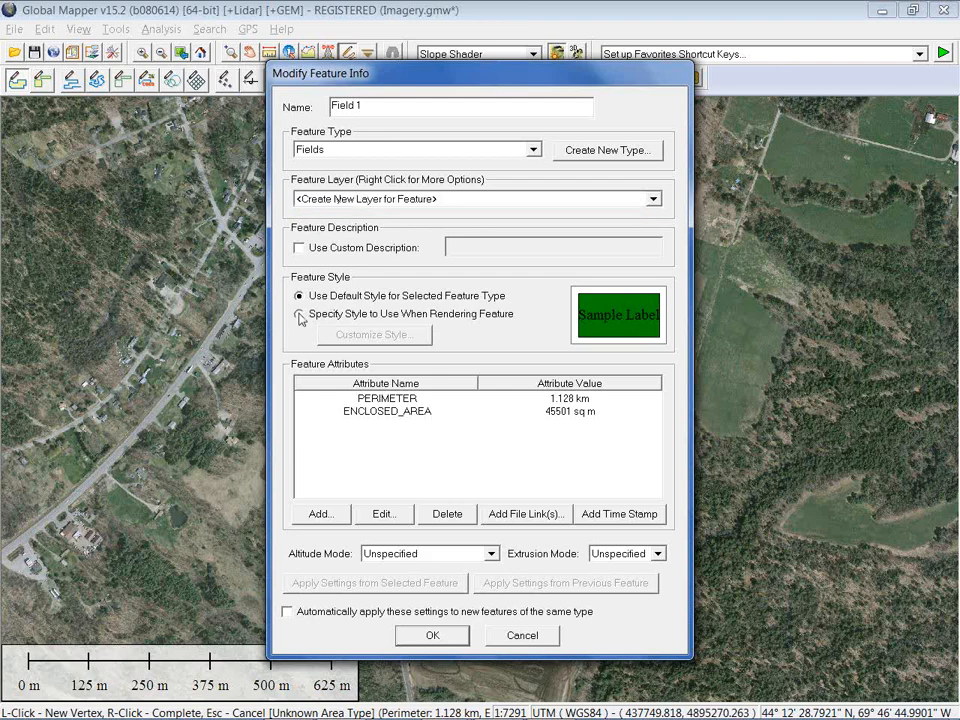
pyautogui.click(345, 334)
pyautogui.click(649, 270)
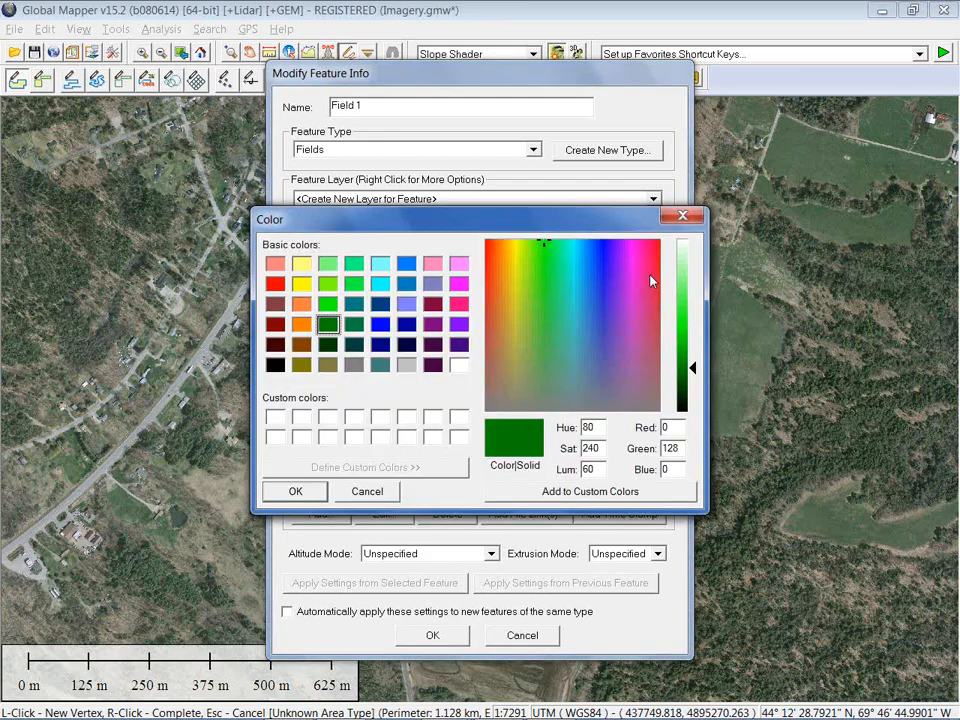
pyautogui.click(296, 492)
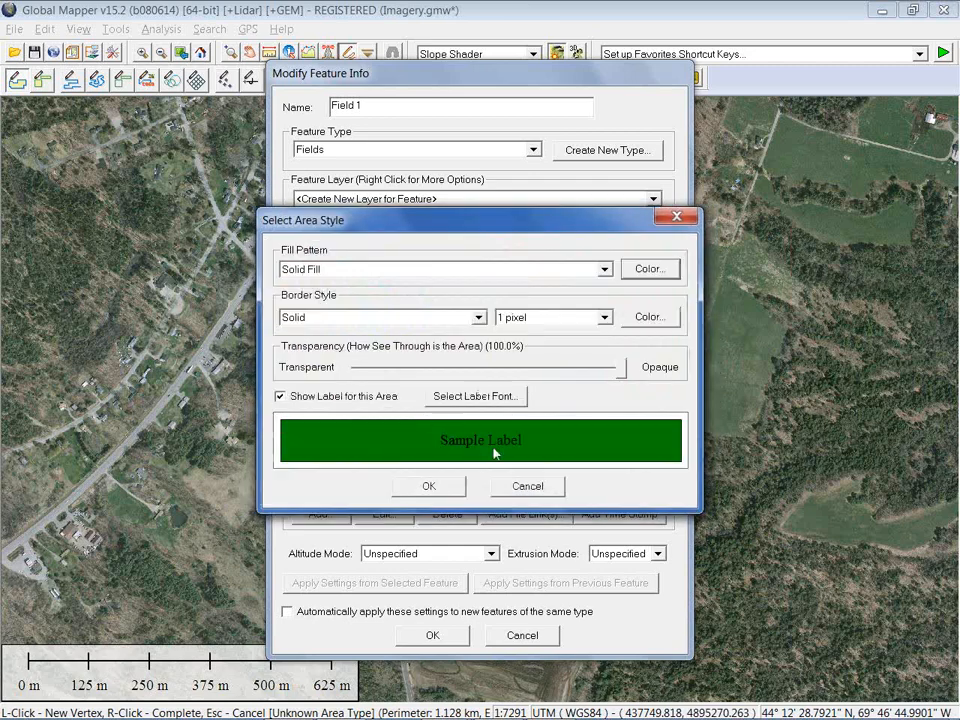
pyautogui.click(430, 487)
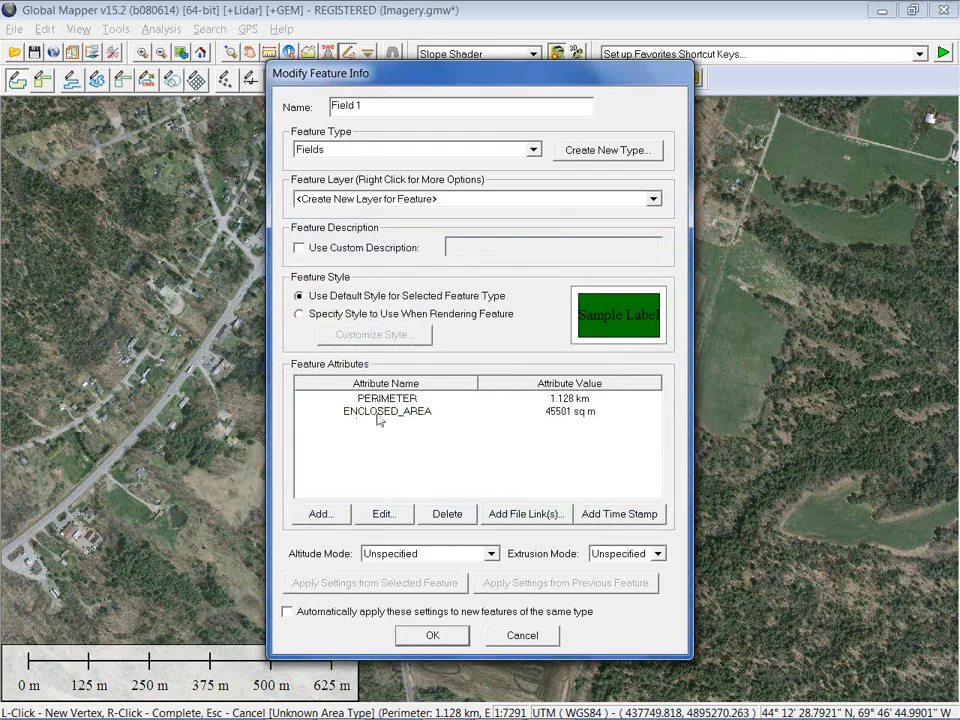
# - Add a Crop Type attribute with the value Corn and save the area on the new layer named Fields
pyautogui.click(319, 514)
pyautogui.click(581, 358)
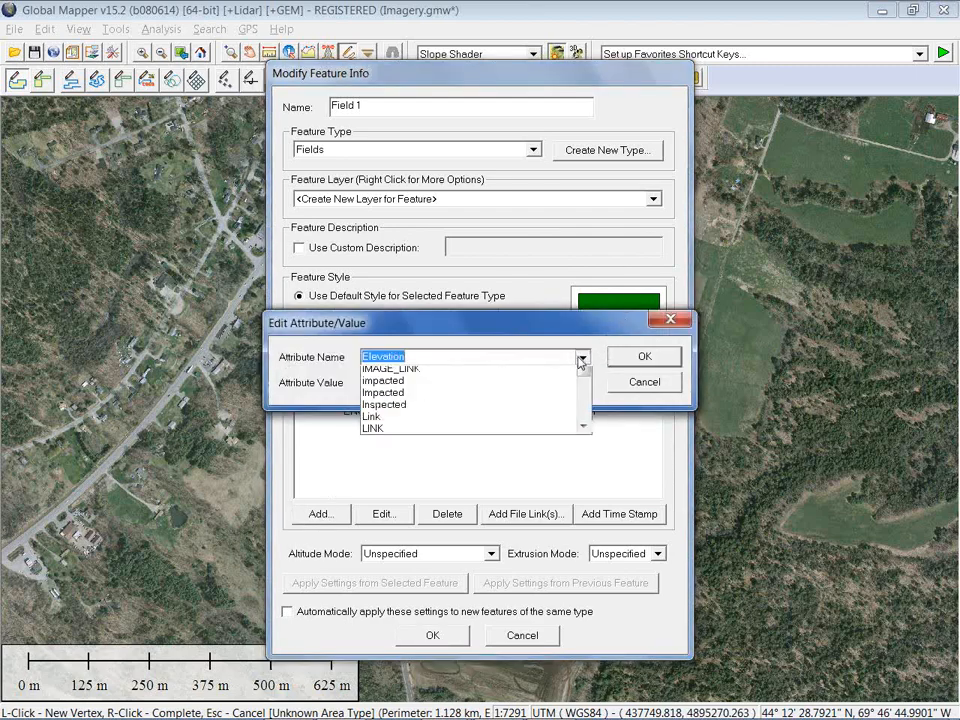
pyautogui.scroll(2, 586, 398)
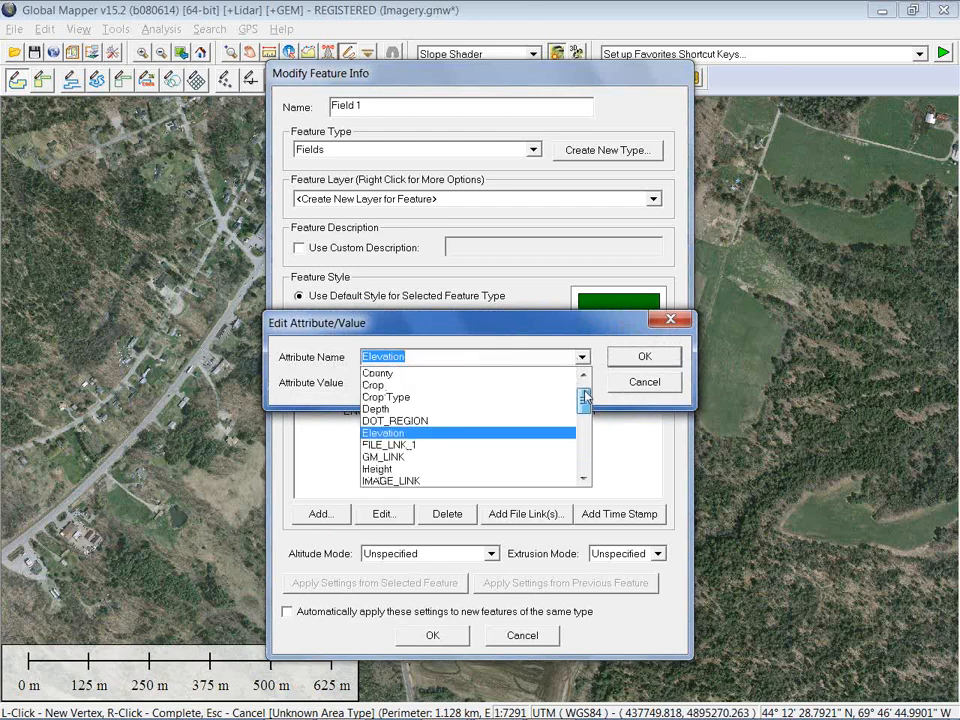
pyautogui.scroll(1, 586, 398)
pyautogui.click(442, 422)
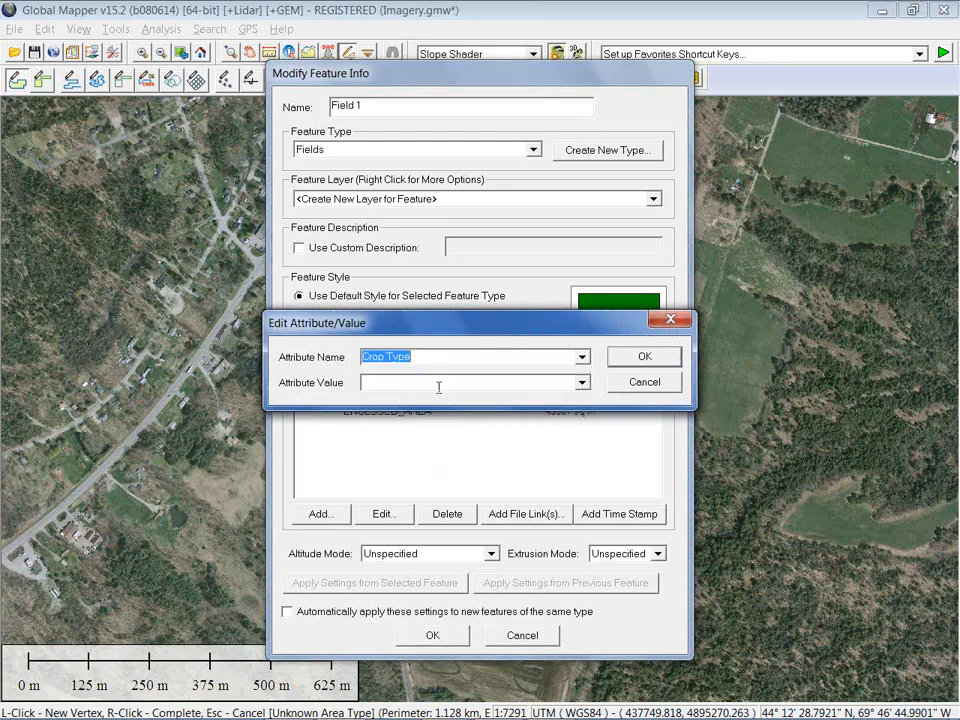
pyautogui.click(440, 384)
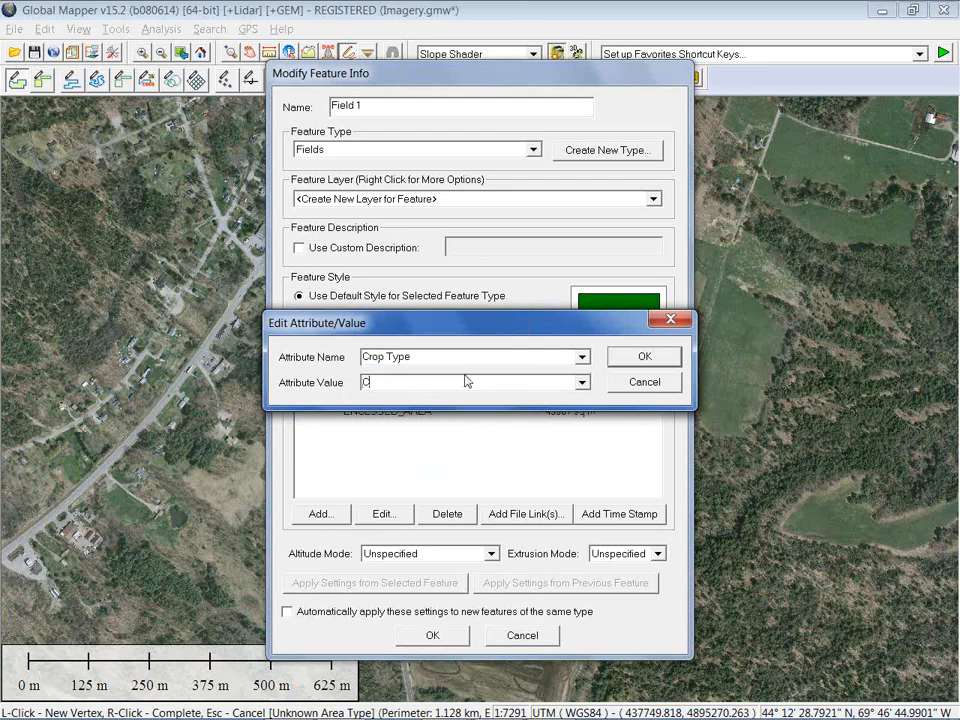
pyautogui.click(644, 357)
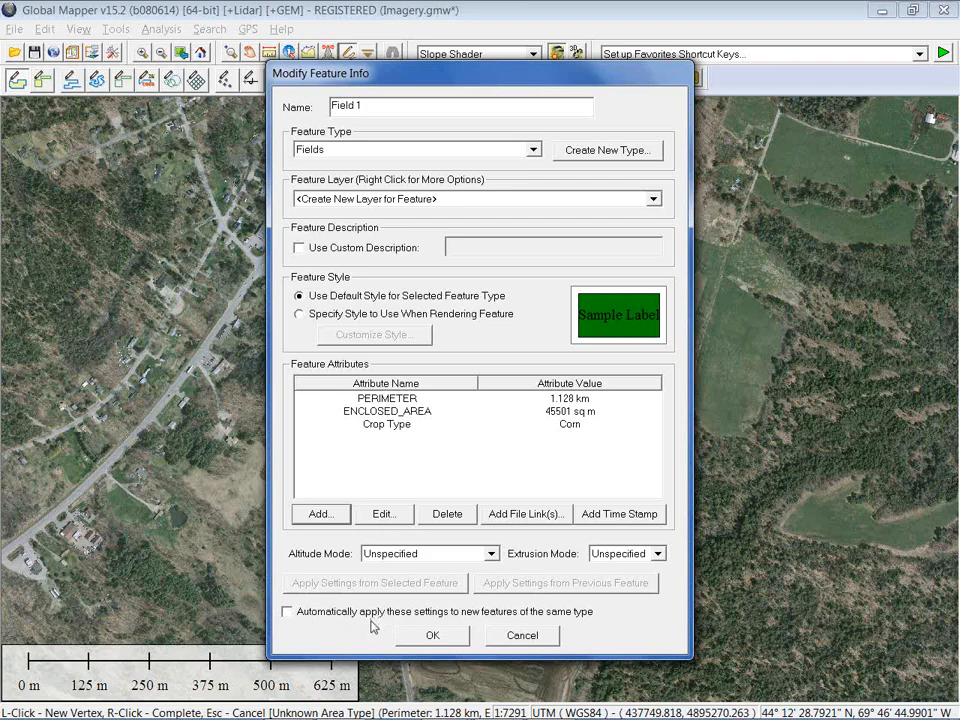
pyautogui.click(433, 636)
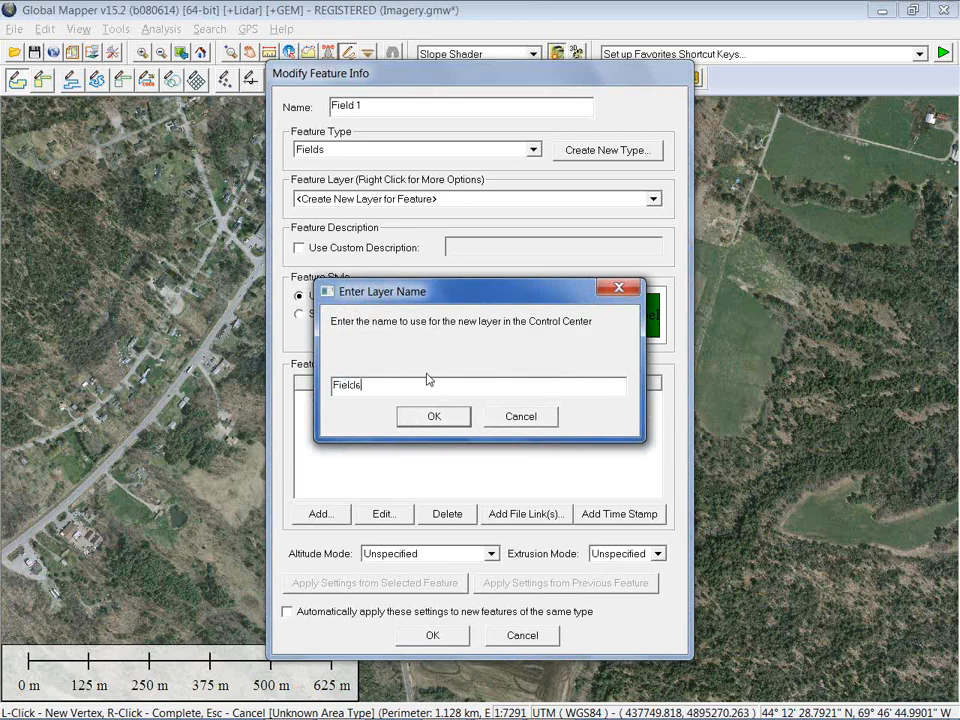
pyautogui.click(445, 418)
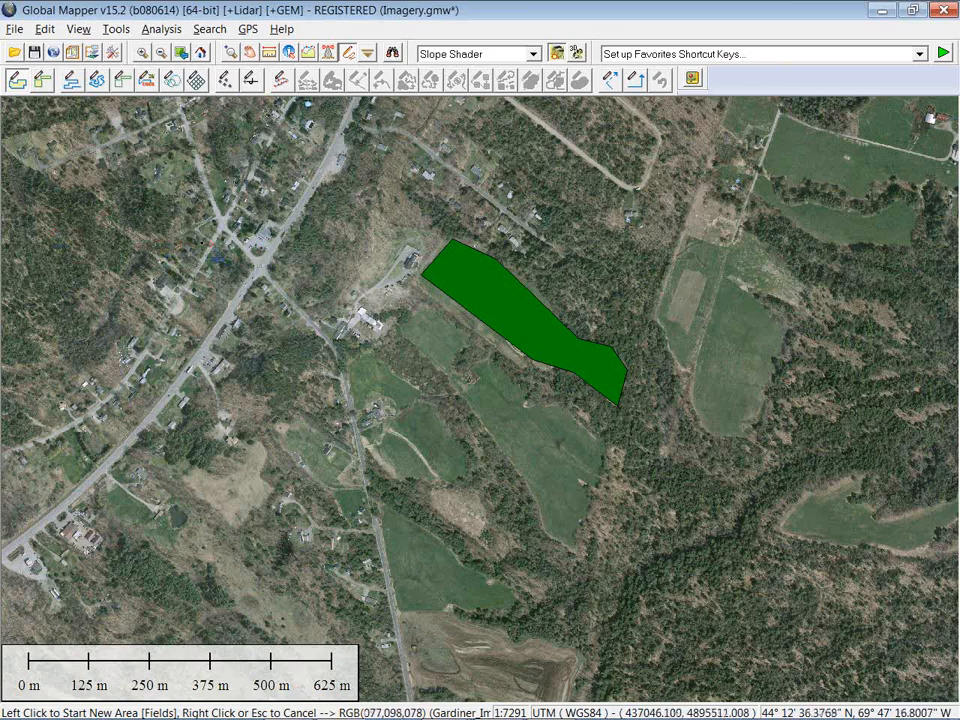
# - Review the Digitizer's Feature Creation Options for auto-created features and default attribute handling, then dismiss them
pyautogui.rightClick(222, 244)
pyautogui.moveTo(296, 404)
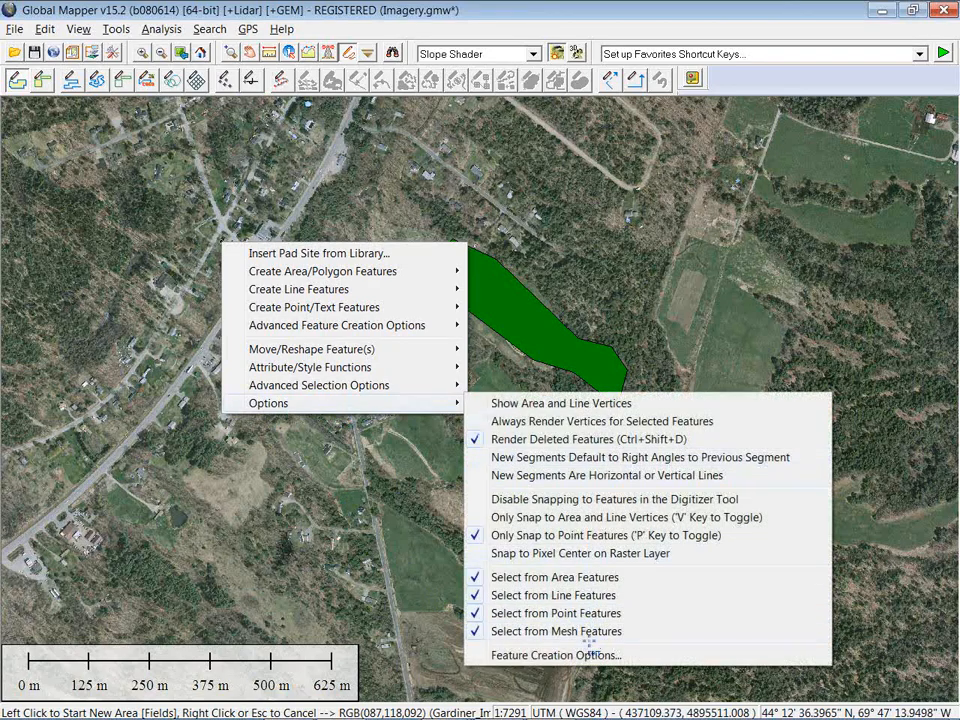
pyautogui.click(590, 656)
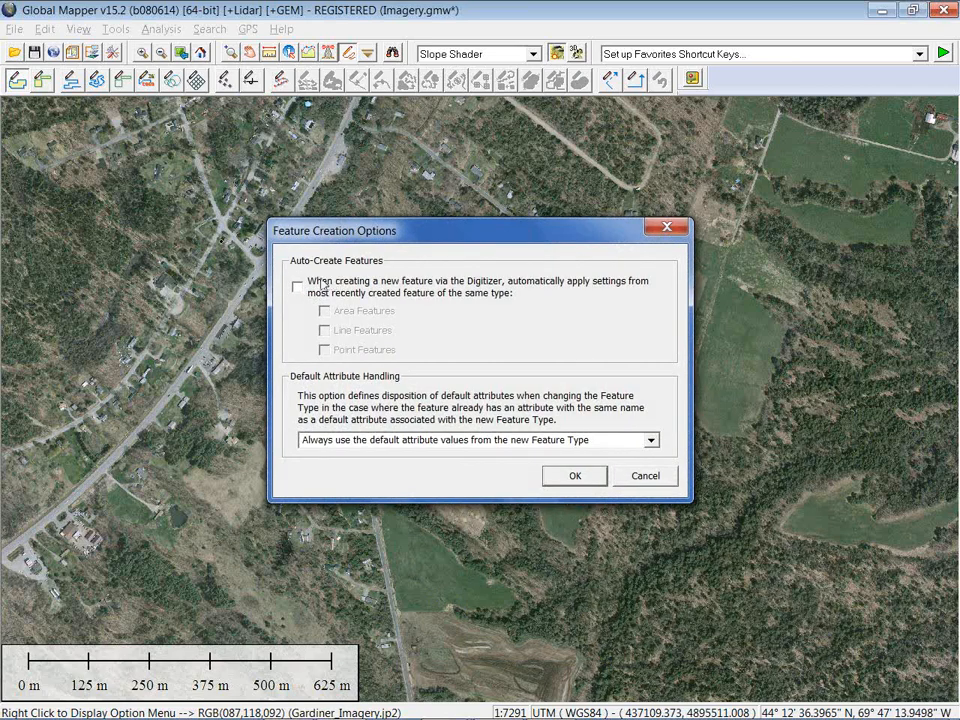
pyautogui.click(645, 476)
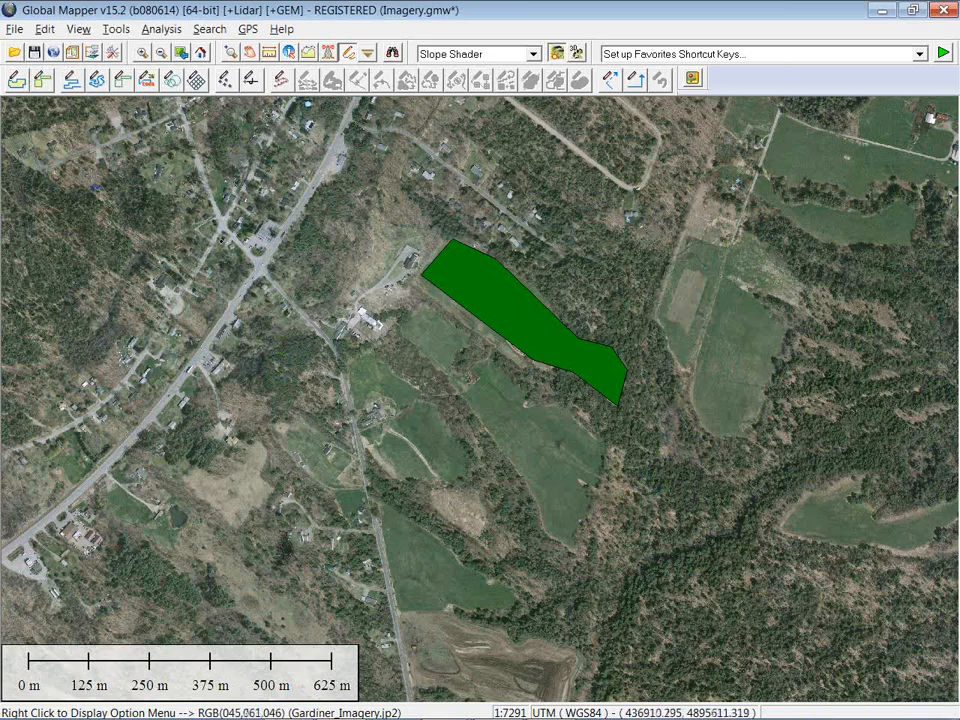
# - Digitize a line about 824 m long following the main road from the southwest past the intersection
pyautogui.click(70, 80)
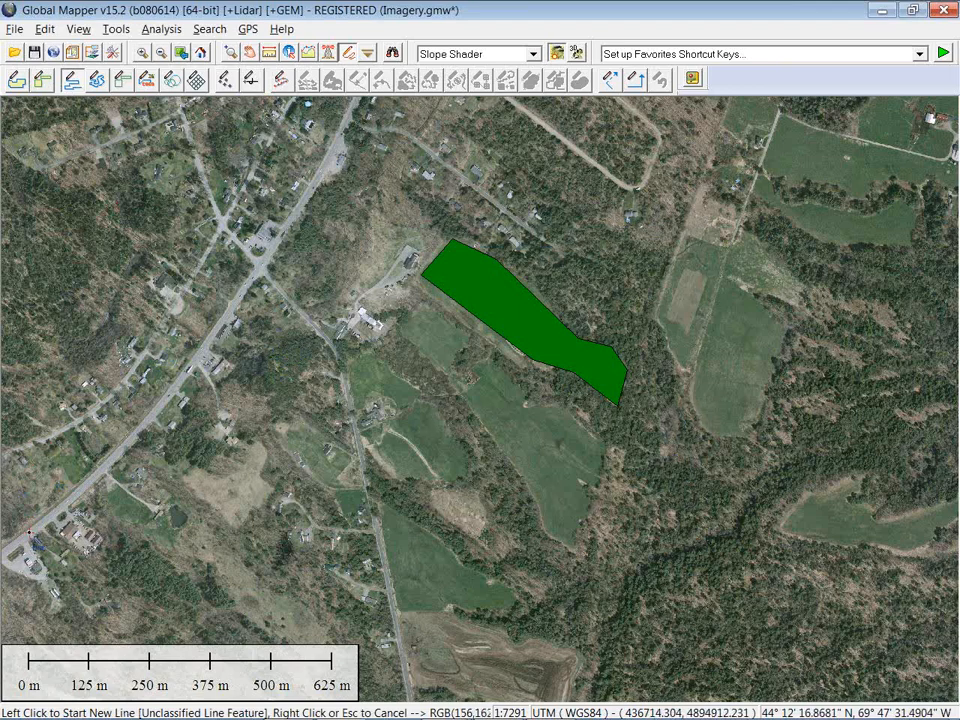
pyautogui.click(29, 532)
pyautogui.click(155, 414)
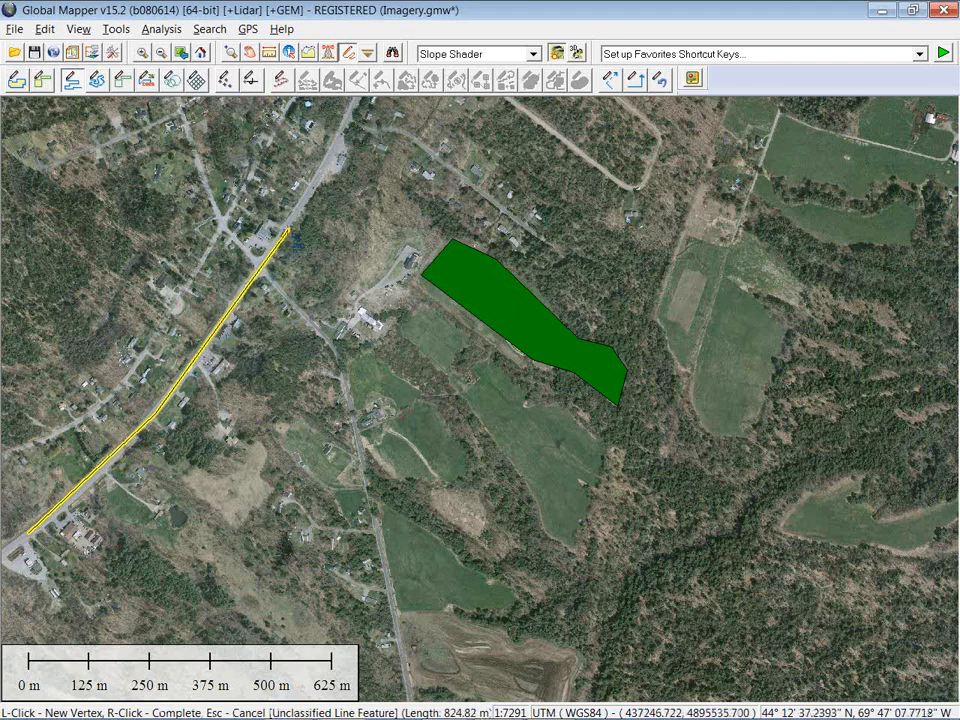
pyautogui.rightClick(283, 232)
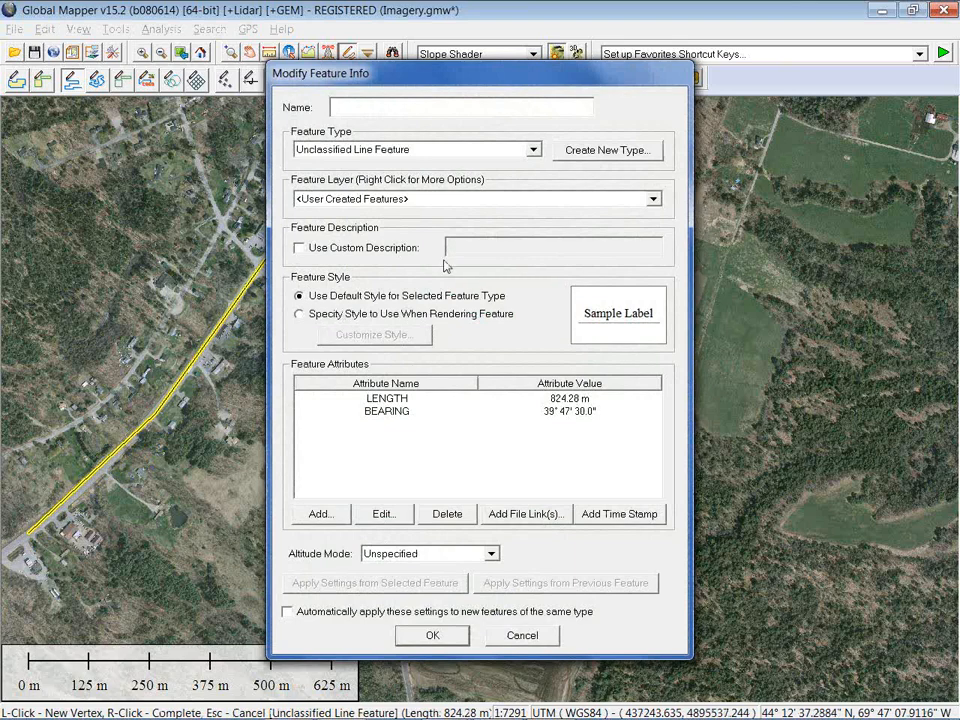
# - Set the road line's feature type to Residential Road and assign it to a new layer
pyautogui.click(405, 152)
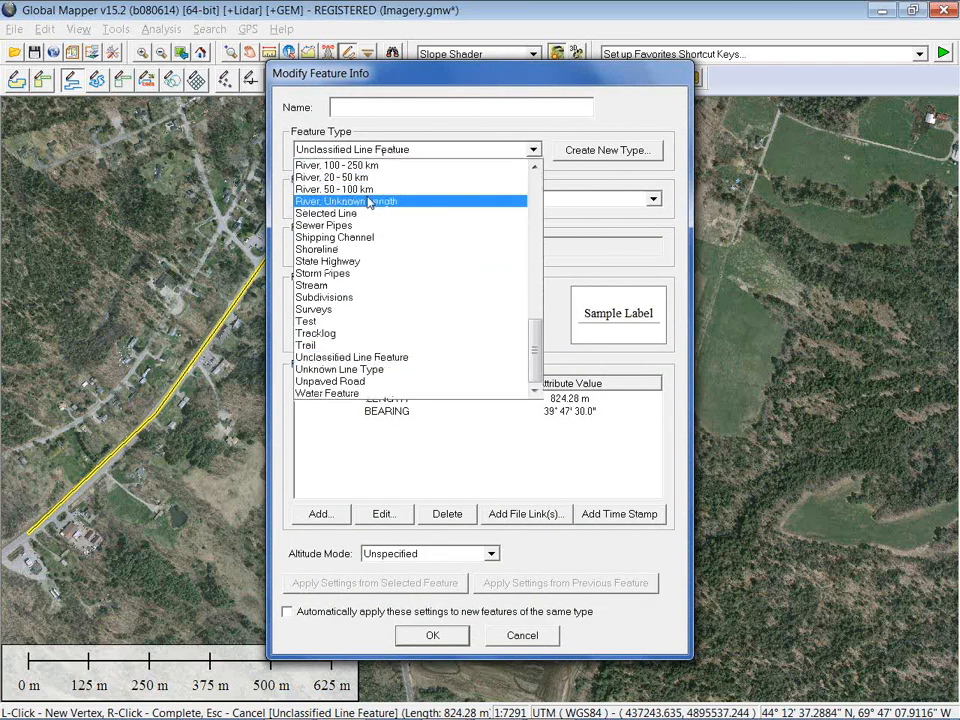
pyautogui.scroll(1, 368, 200)
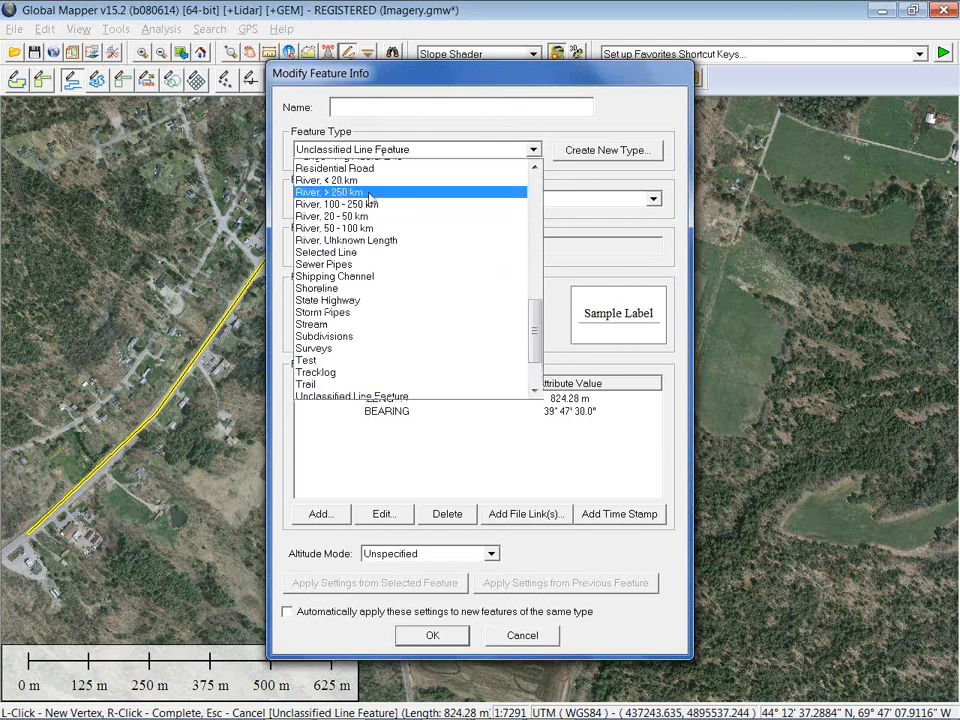
pyautogui.scroll(1, 370, 198)
pyautogui.click(365, 199)
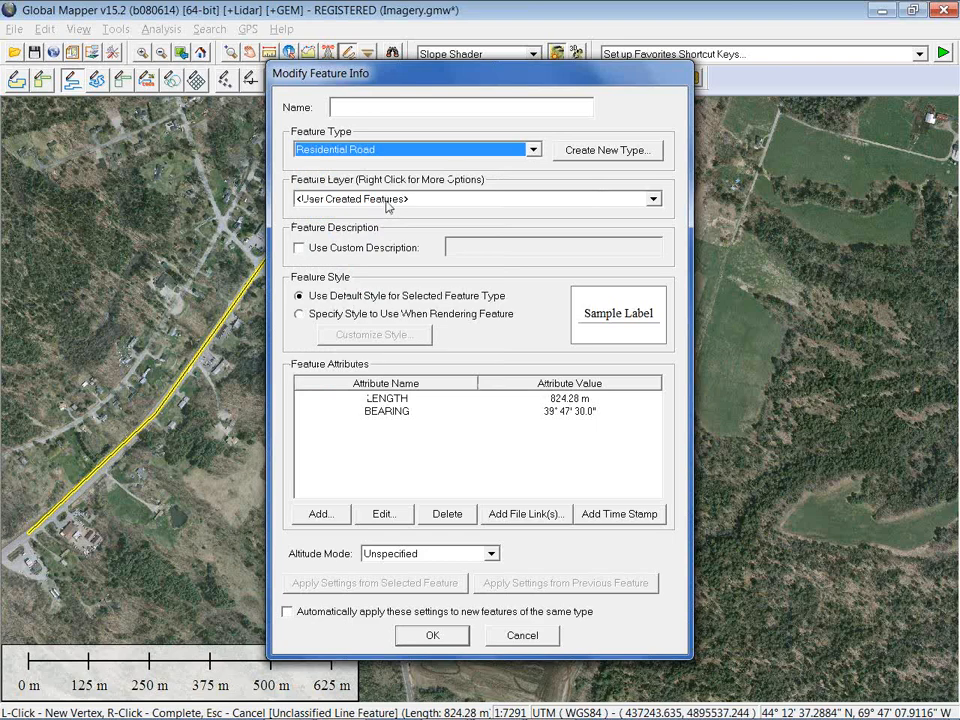
pyautogui.click(388, 204)
pyautogui.click(387, 215)
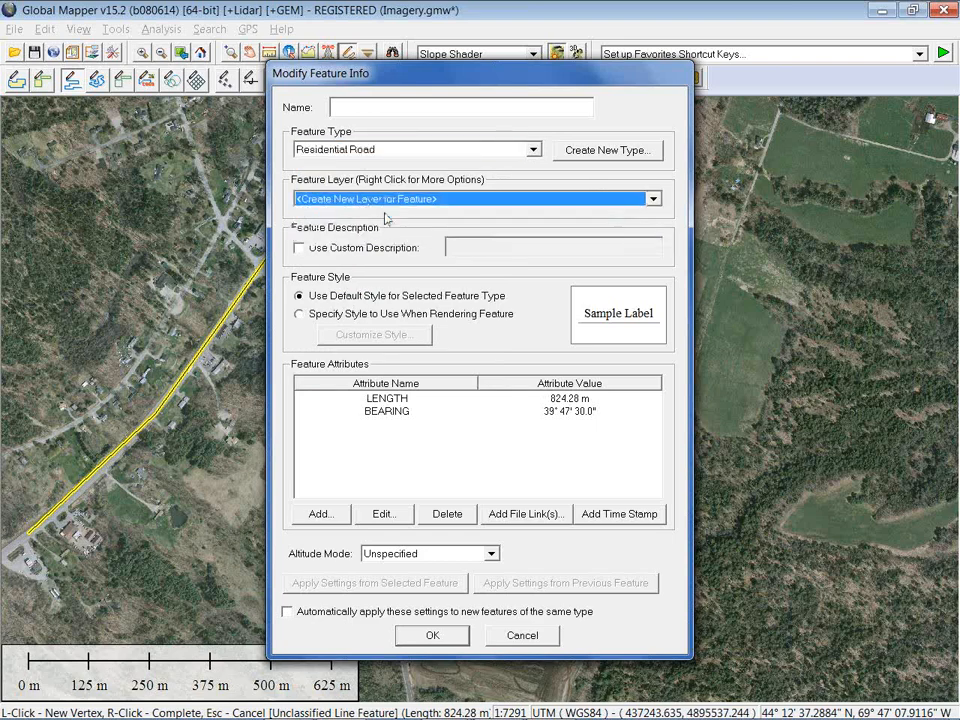
# - Name the line Route 201 and save it on the new layer named Roads
pyautogui.click(360, 109)
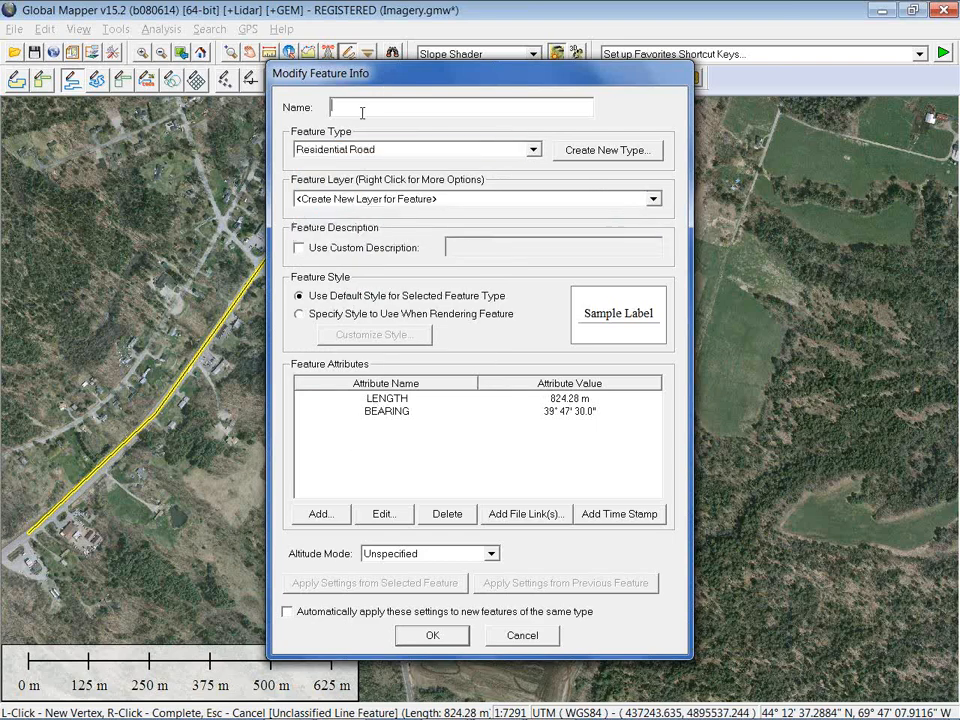
pyautogui.write('Route 201')
pyautogui.click(422, 636)
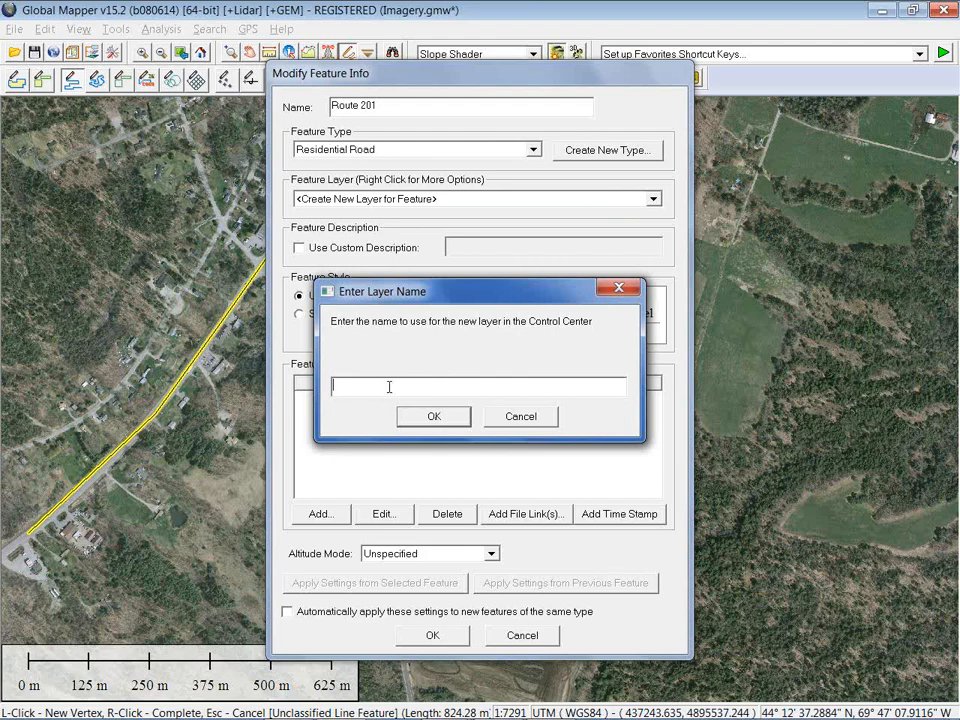
pyautogui.click(460, 417)
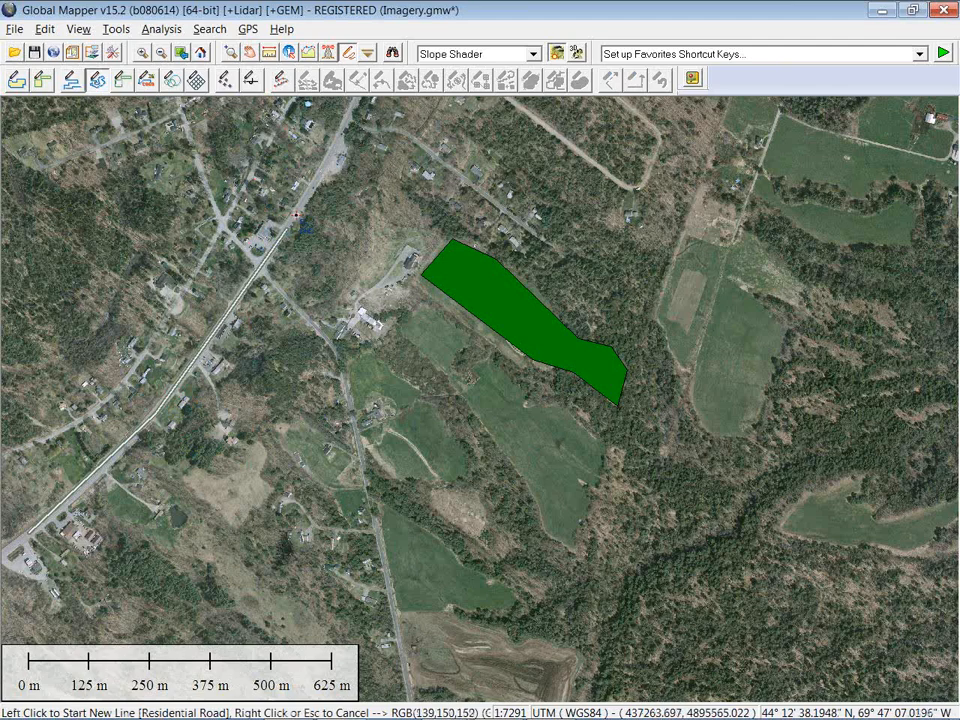
# - Trace a Residential Road line about 252 m long northeast along the main road and save it on the Roads layer
pyautogui.moveTo(296, 214)
pyautogui.mouseDown()
pyautogui.moveTo(332, 171)
pyautogui.moveTo(353, 113)
pyautogui.mouseUp()
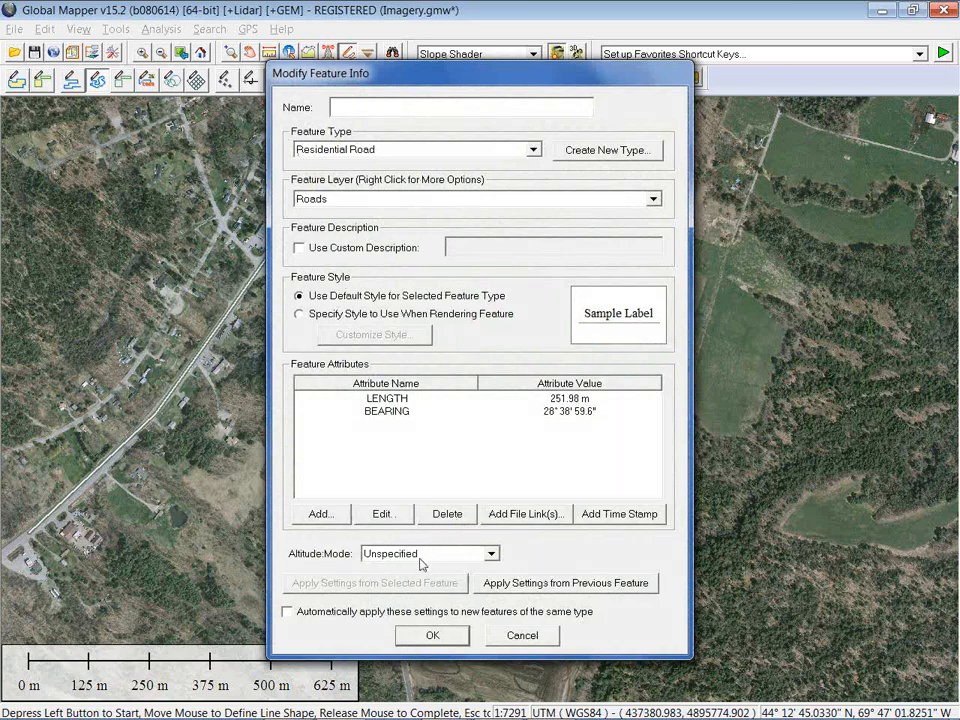
pyautogui.click(433, 637)
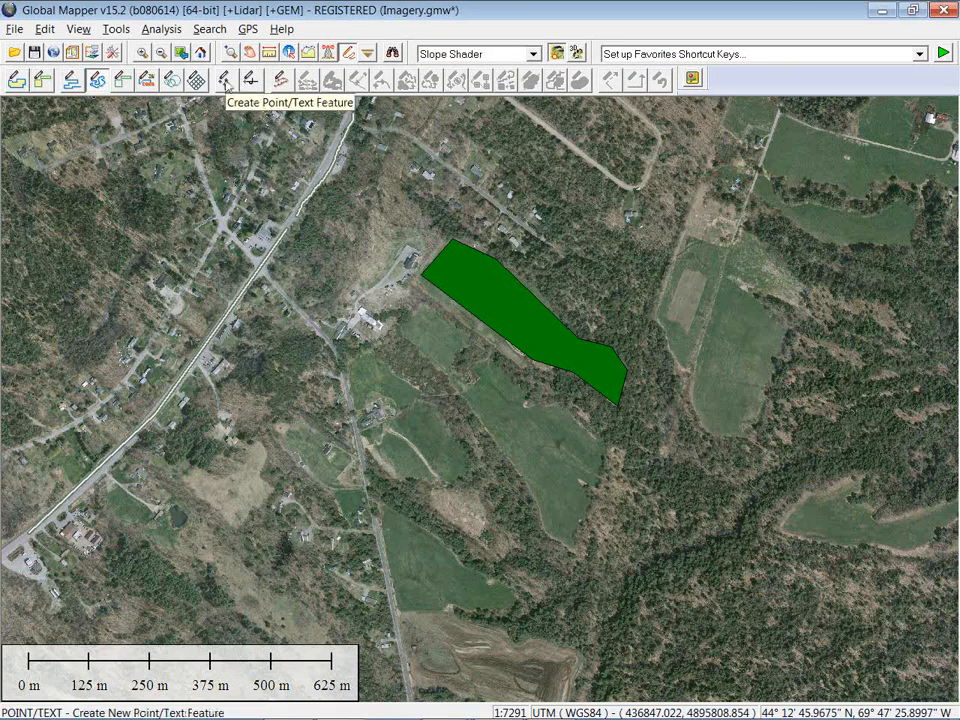
# - Place a point feature in the field just east of the side road and set its feature type to Building
pyautogui.click(226, 84)
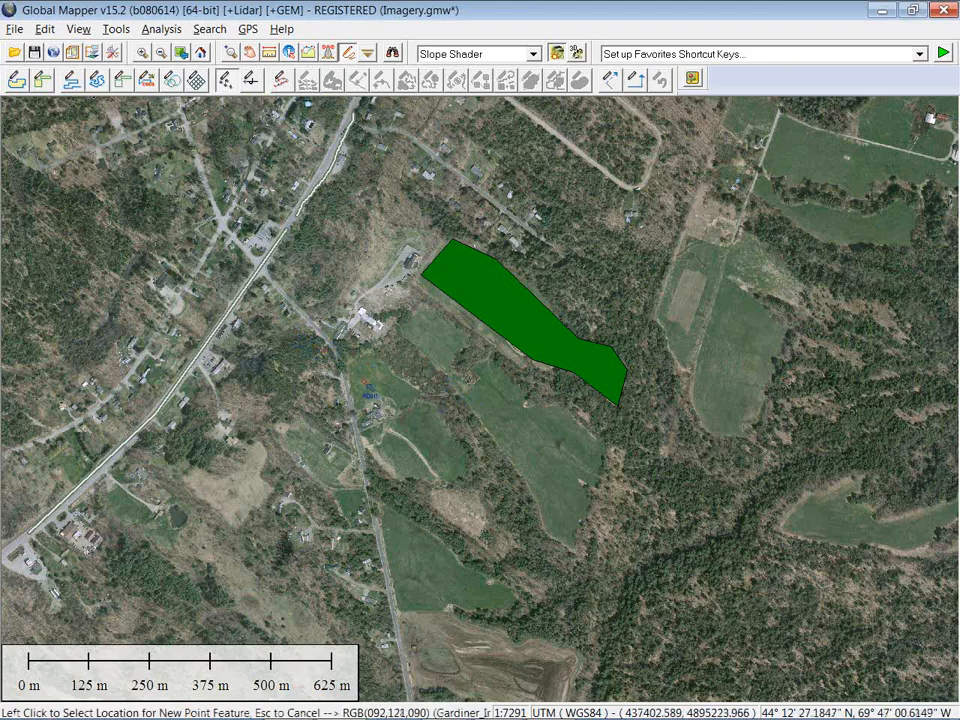
pyautogui.click(370, 390)
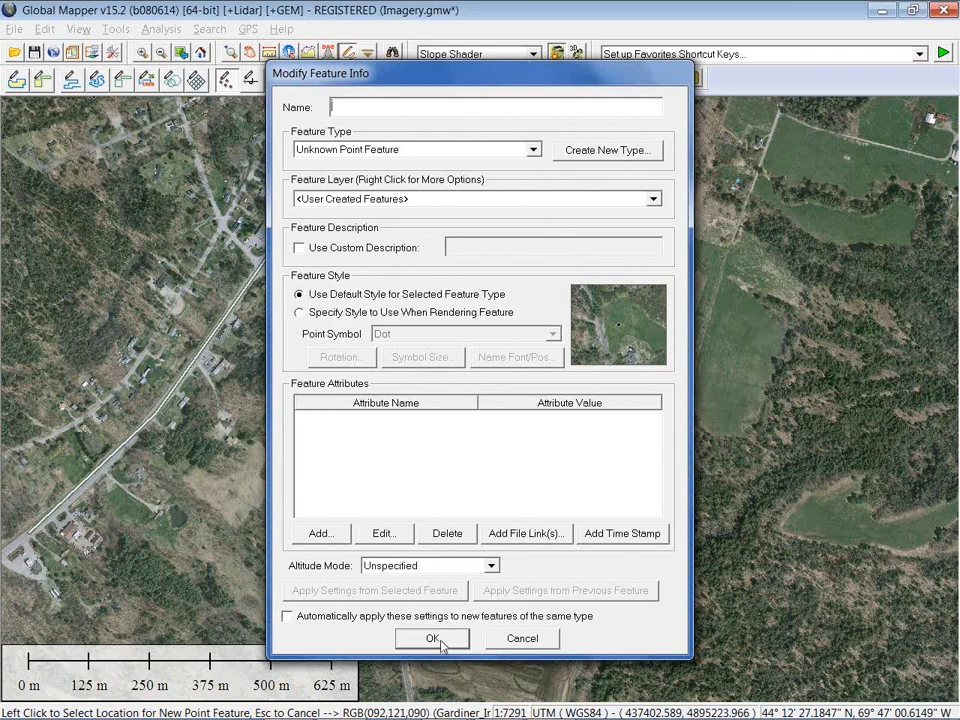
pyautogui.click(413, 153)
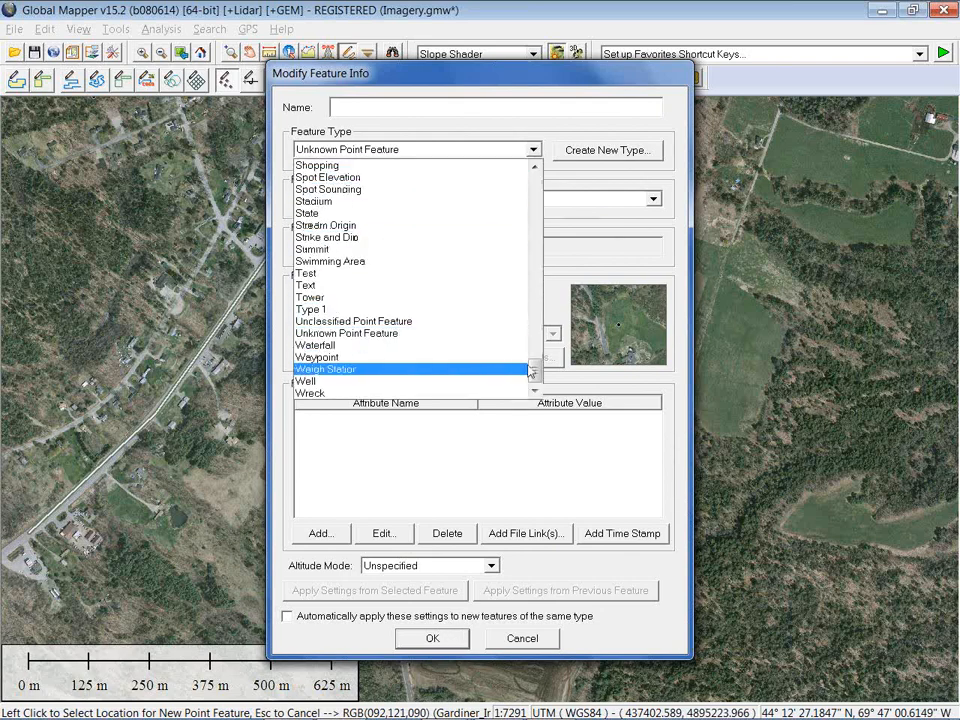
pyautogui.moveTo(535, 370); pyautogui.dragTo(533, 191)
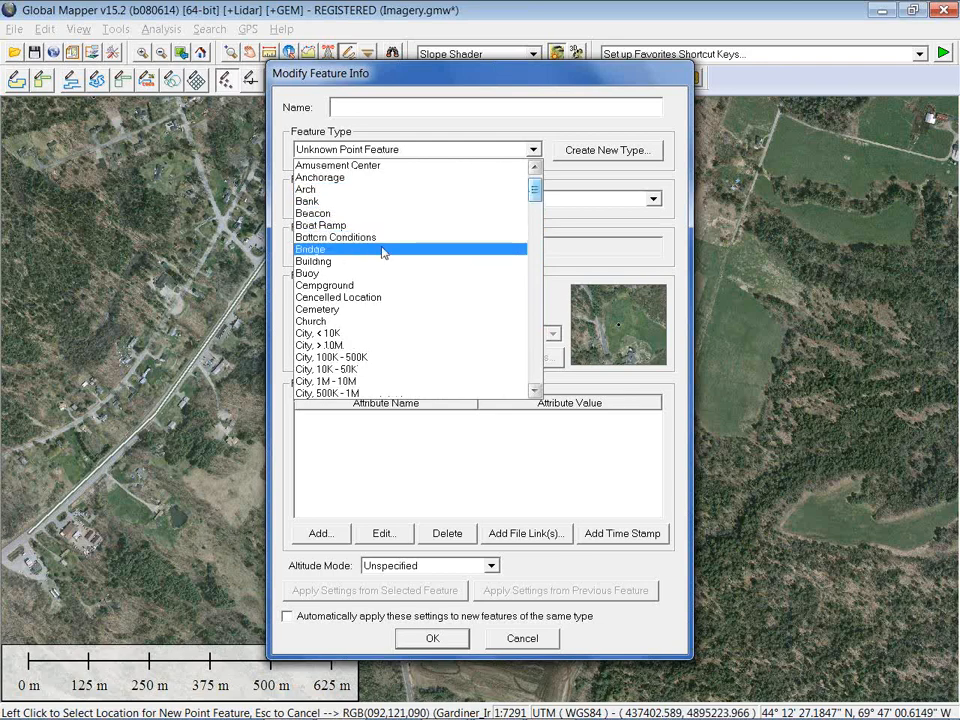
pyautogui.click(323, 262)
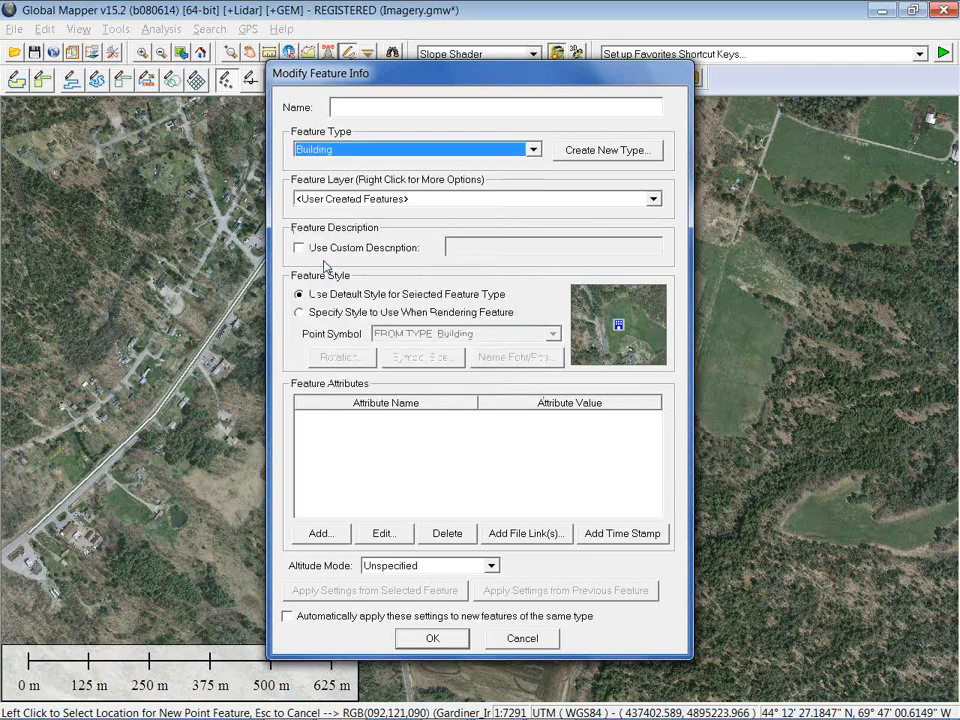
# - Save the building point on a new layer named Buildings
pyautogui.click(405, 201)
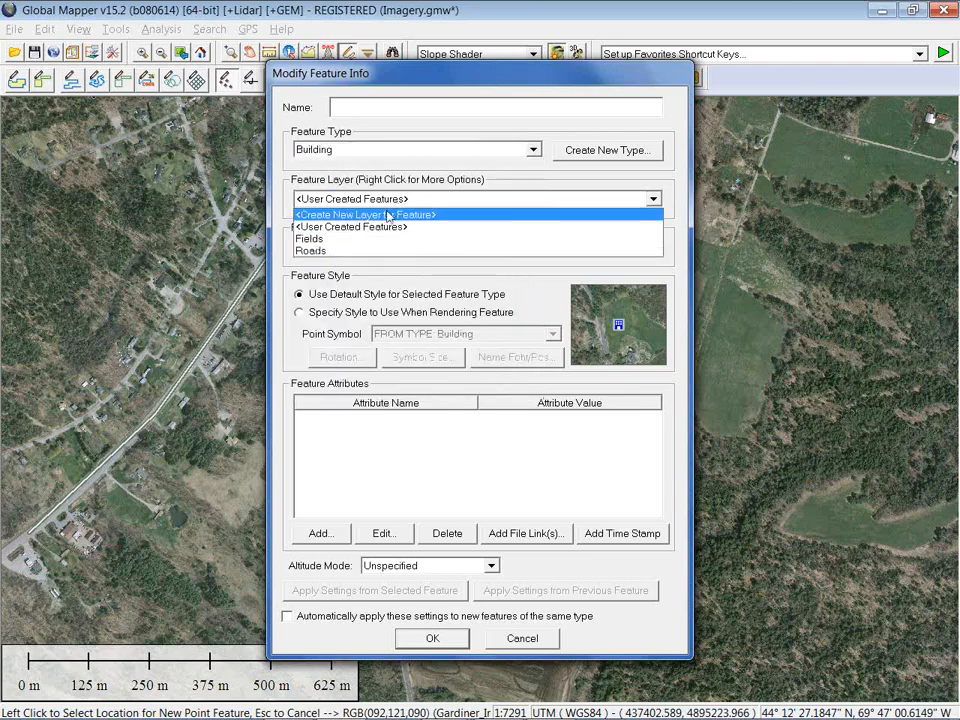
pyautogui.click(385, 213)
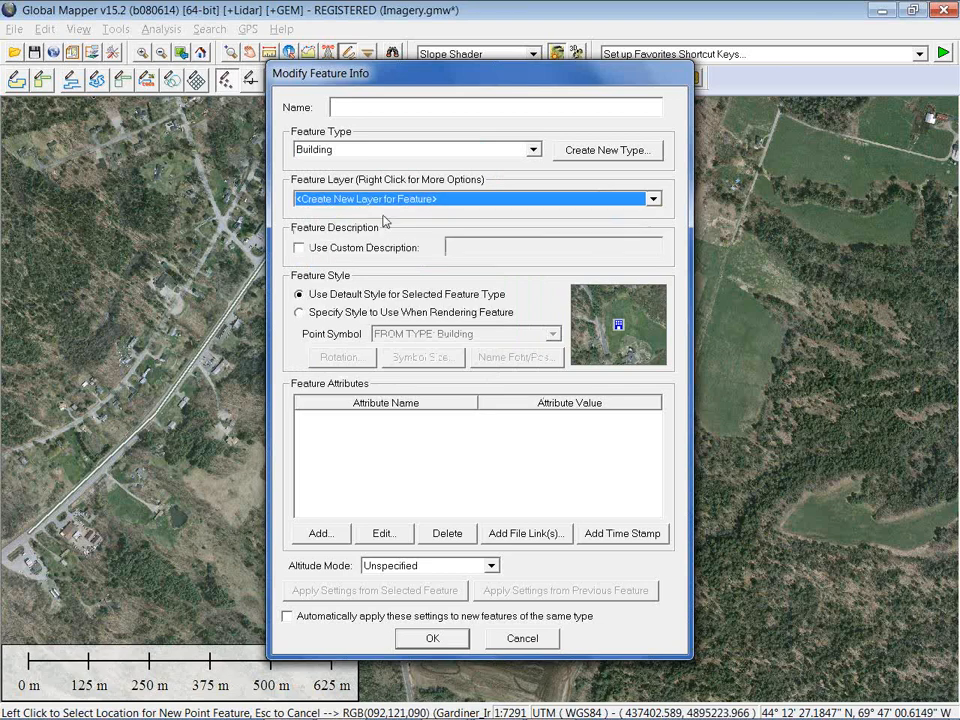
pyautogui.click(418, 641)
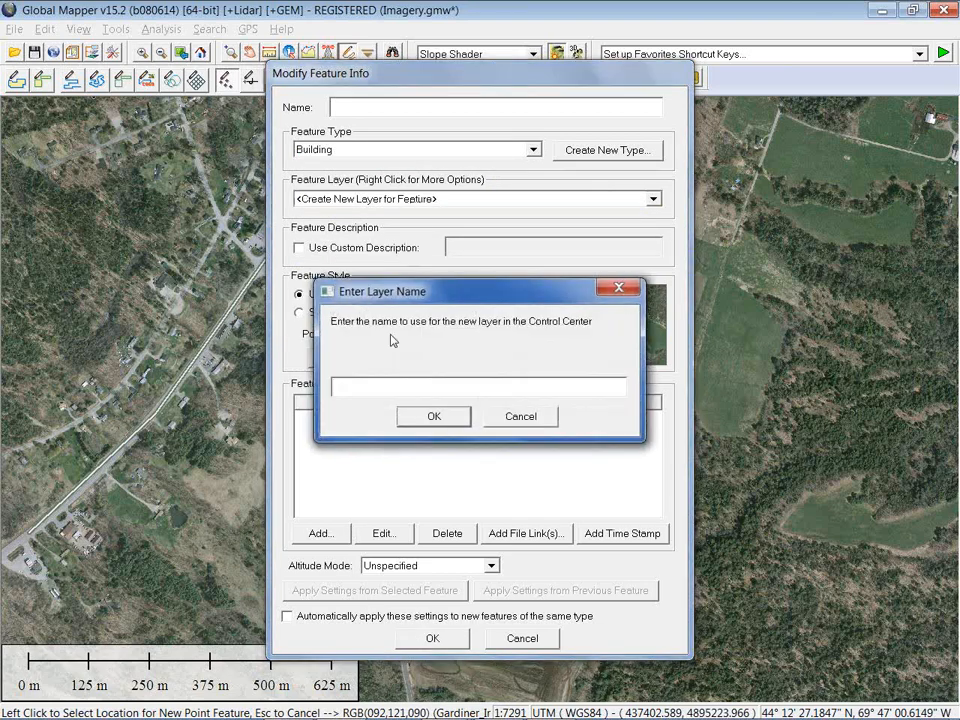
pyautogui.write('Buildings')
pyautogui.press('Return')
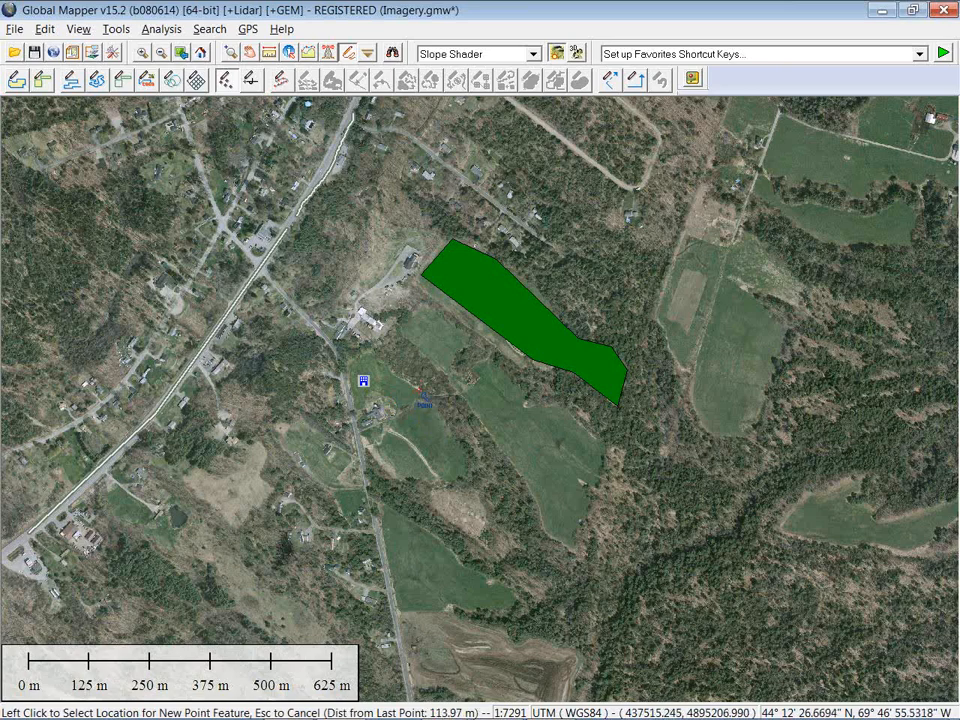
# - Unload all current map data, load the Towns.gmw workspace and activate the Digitizer tool
pyautogui.click(35, 53)
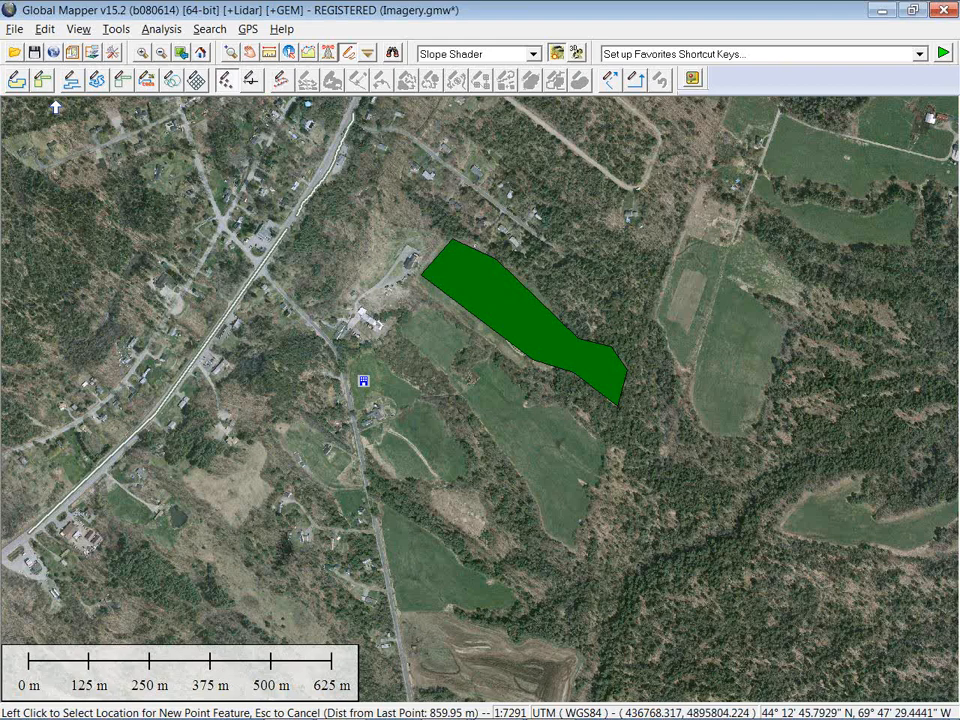
pyautogui.hotkey('ctrl', 'u')
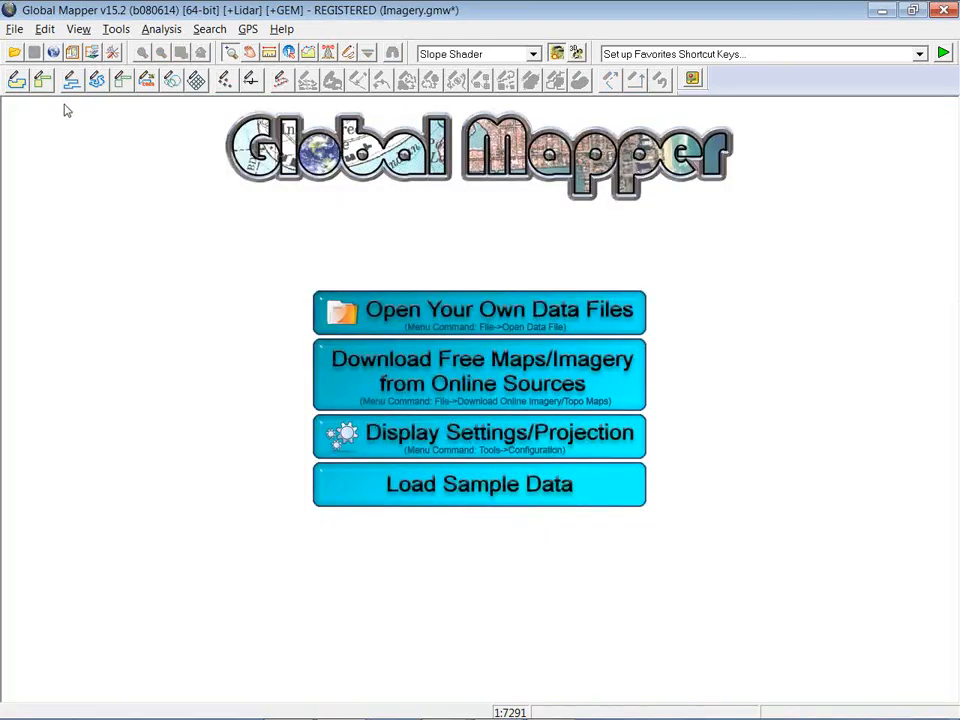
pyautogui.click(13, 31)
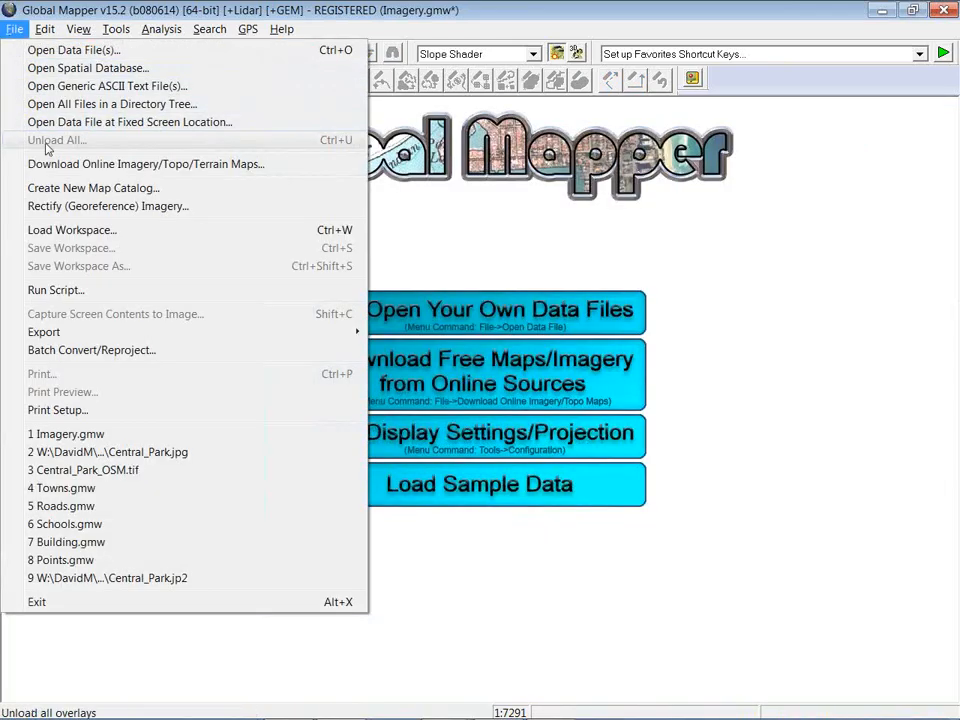
pyautogui.click(62, 233)
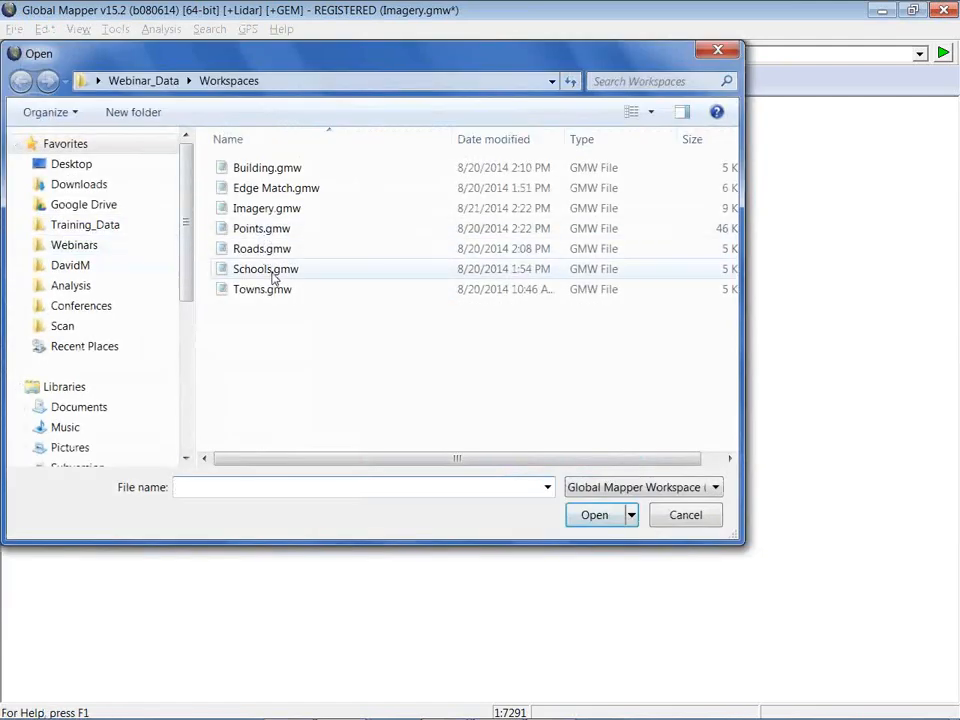
pyautogui.click(266, 289)
pyautogui.click(594, 515)
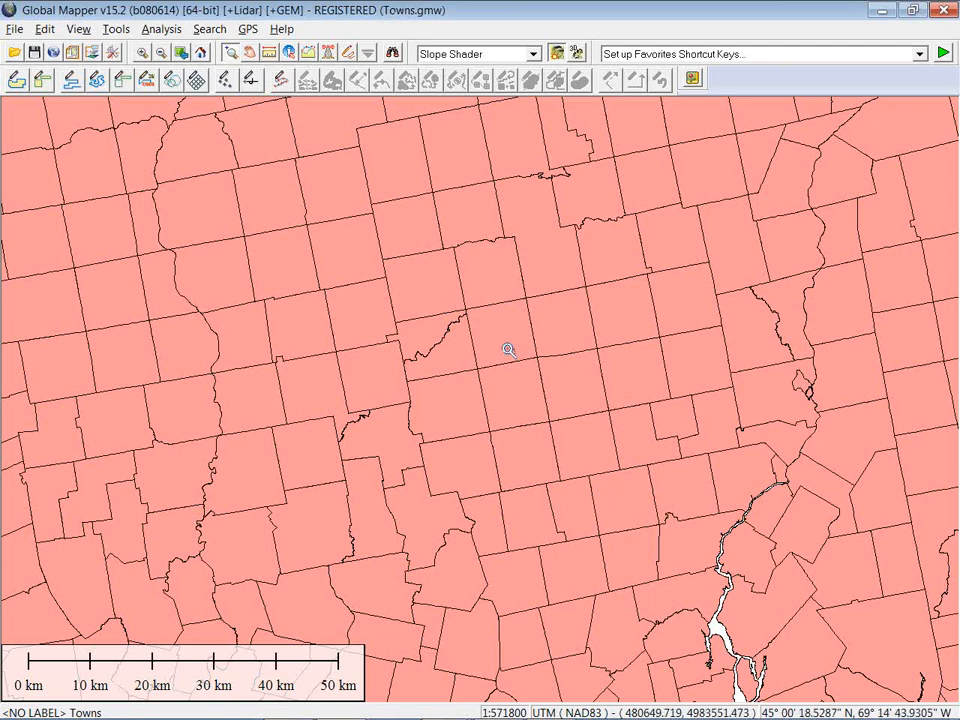
pyautogui.click(347, 53)
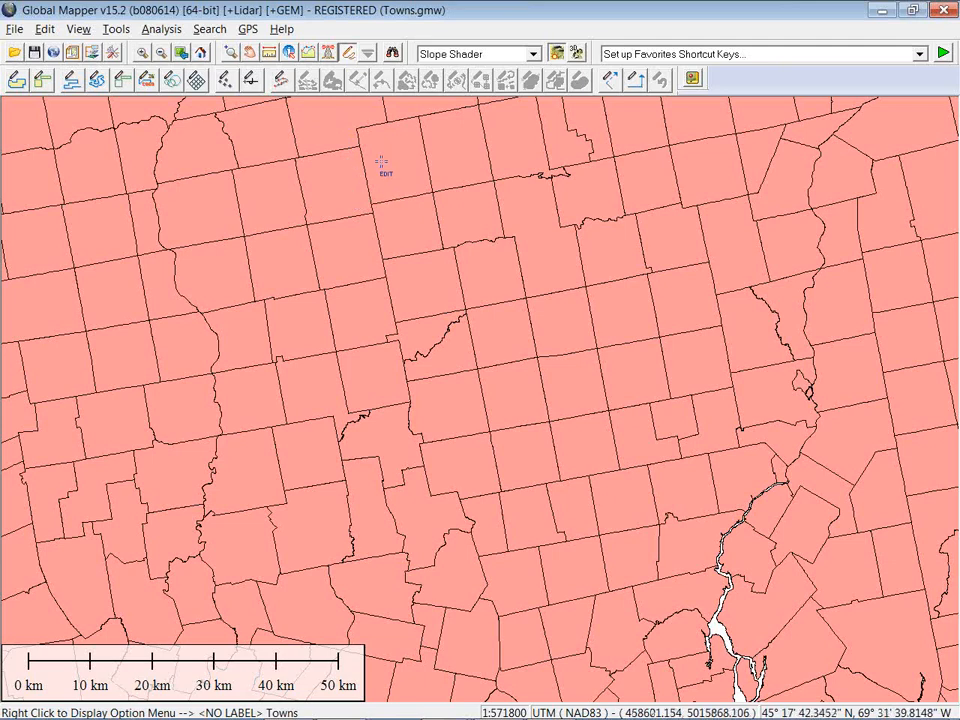
pyautogui.click(349, 56)
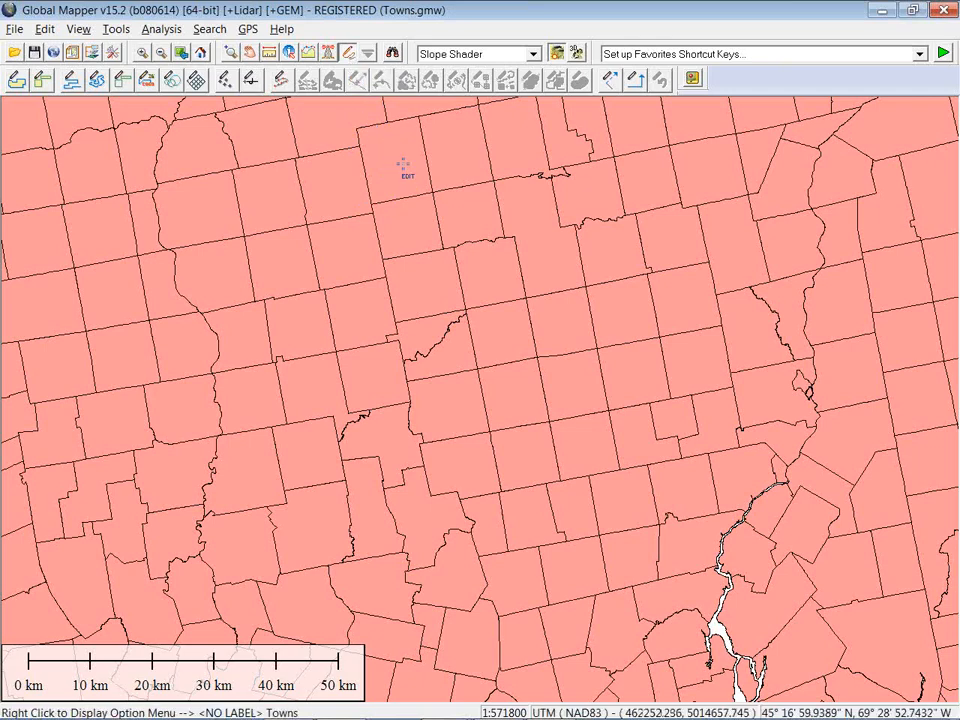
# - Delete the town area with the irregular northern edge near the map center, and restore it
pyautogui.click(485, 283)
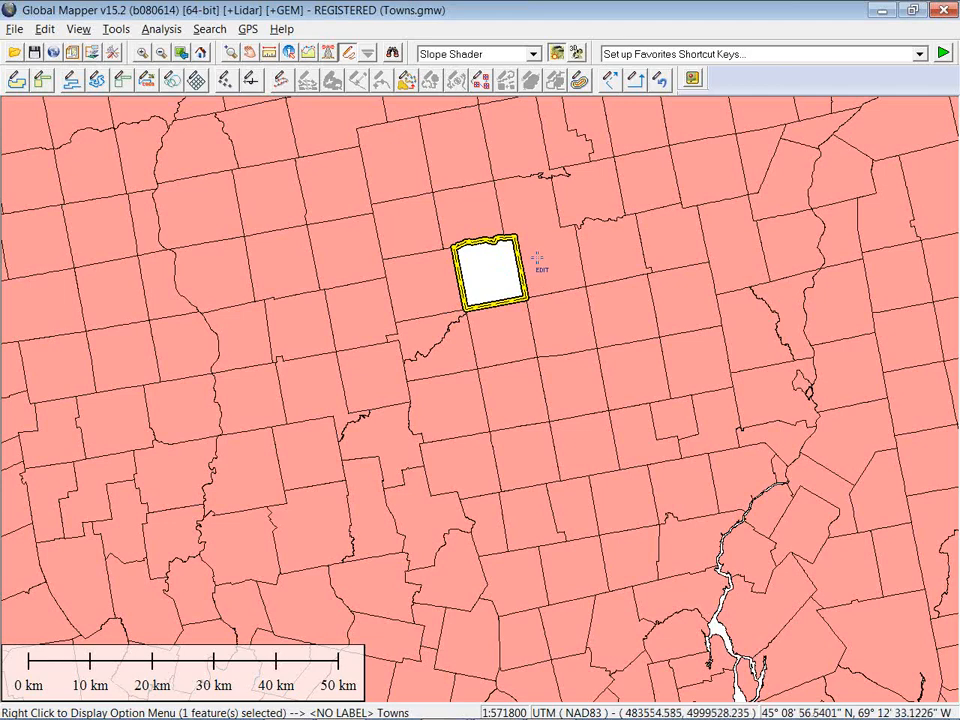
pyautogui.click(494, 278)
pyautogui.click(500, 286)
pyautogui.click(505, 291)
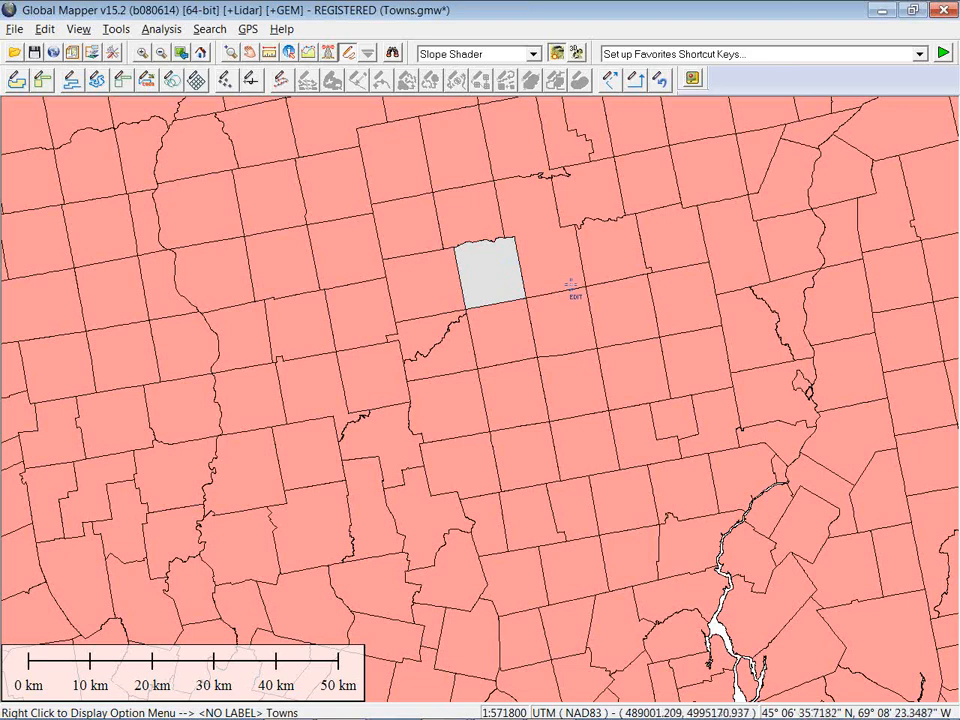
pyautogui.press('Escape')
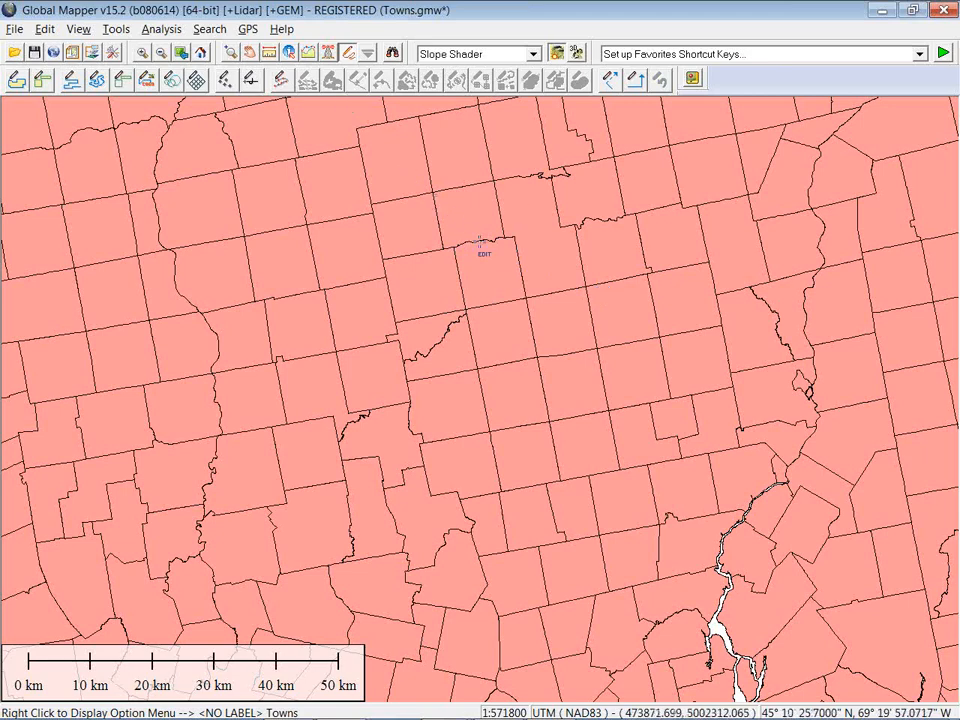
# - Delete the town area with the irregular northern edge and turn off Render Deleted Features
pyautogui.click(498, 258)
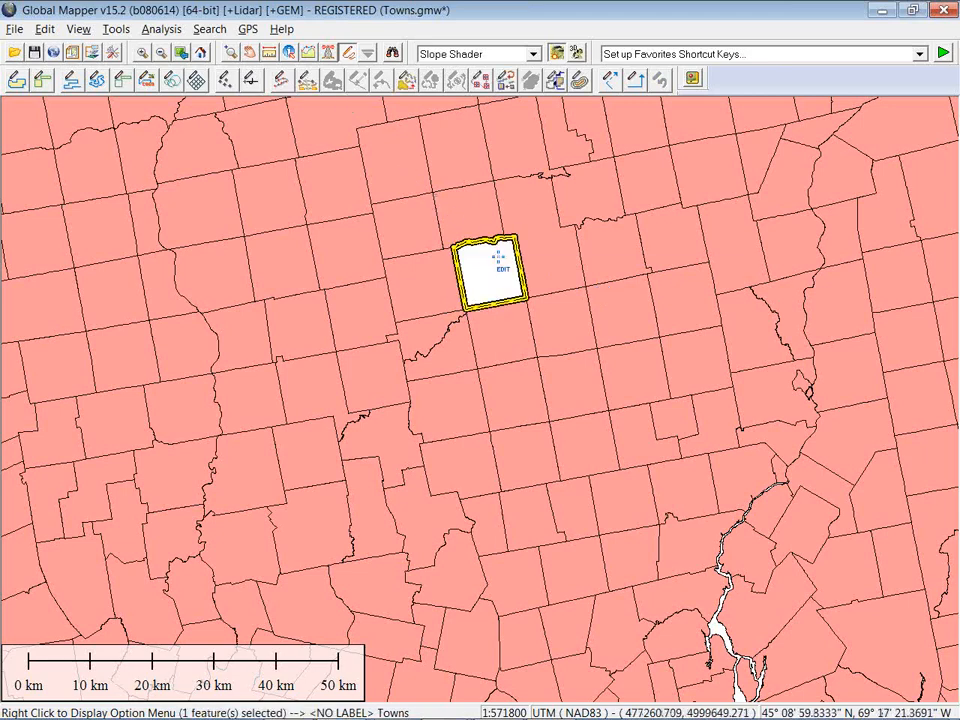
pyautogui.rightClick(498, 258)
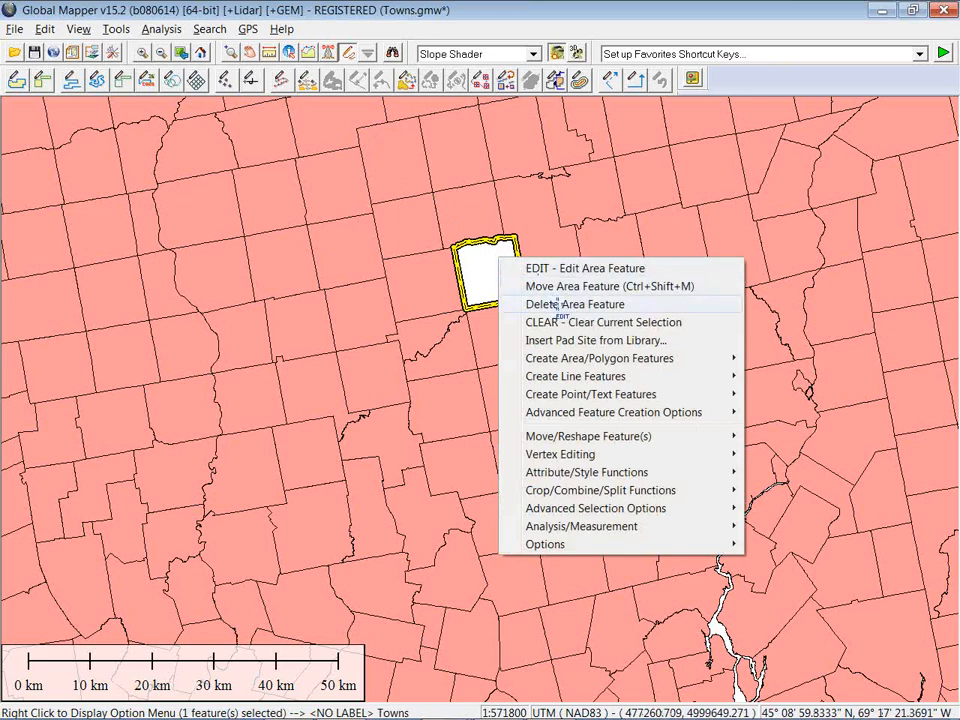
pyautogui.click(556, 304)
pyautogui.rightClick(492, 278)
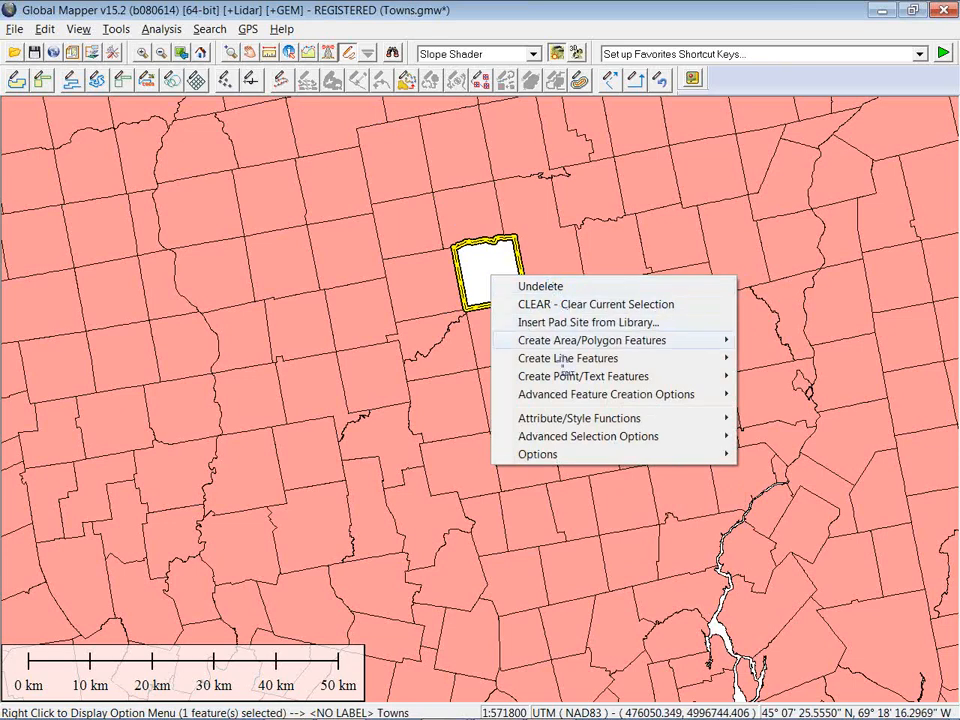
pyautogui.moveTo(542, 454)
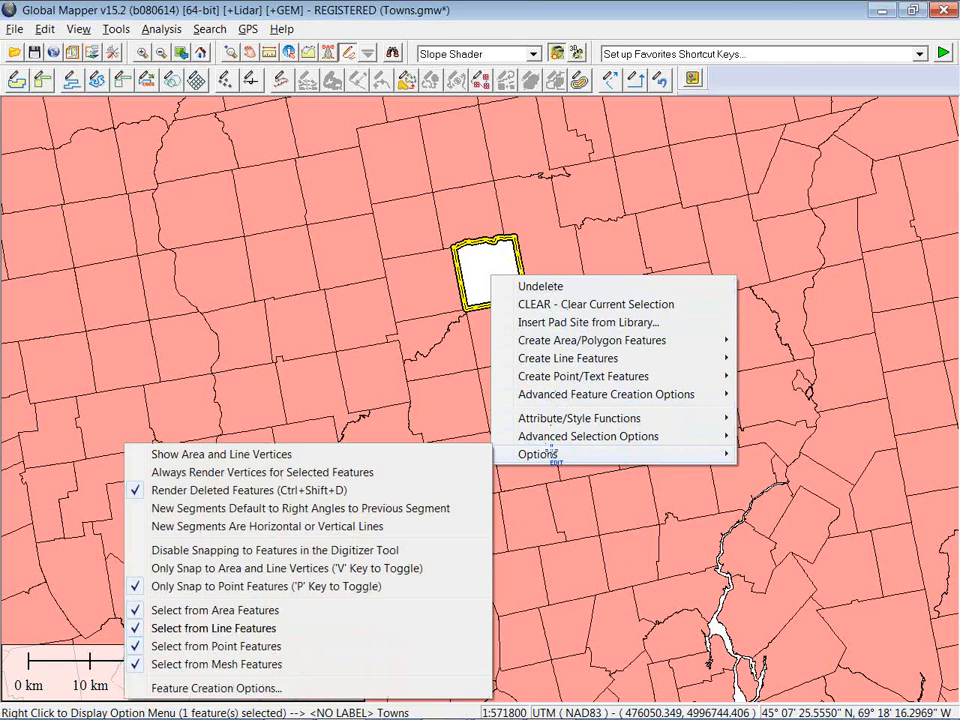
pyautogui.click(243, 490)
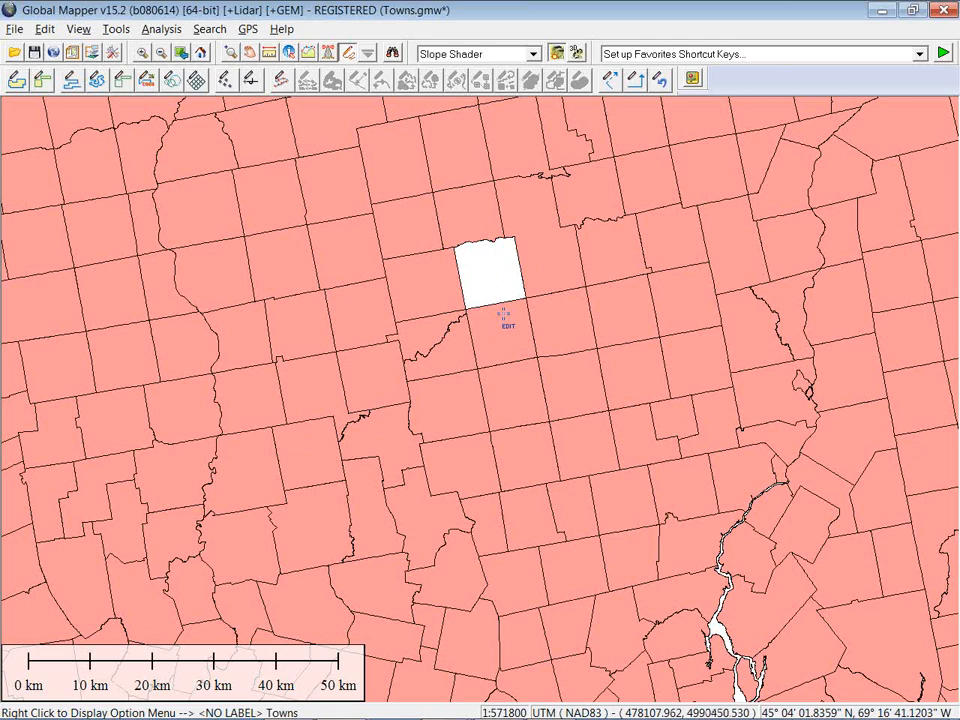
# - Move the town area directly south of the deleted one west-northwest so it overlaps the neighboring towns, and clear the selection
pyautogui.click(504, 318)
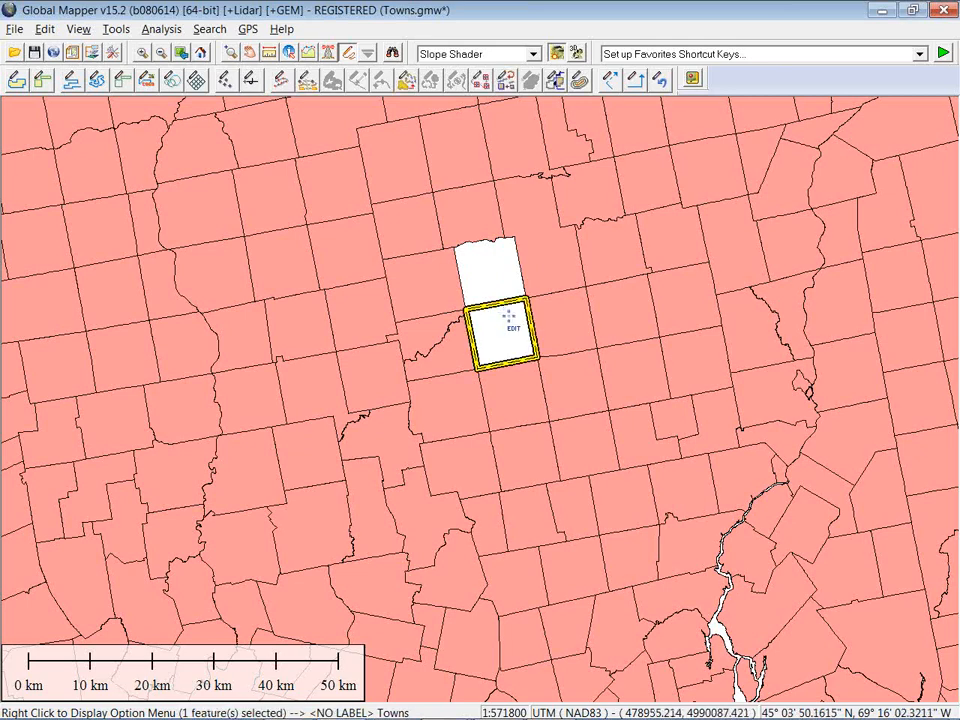
pyautogui.rightClick(503, 322)
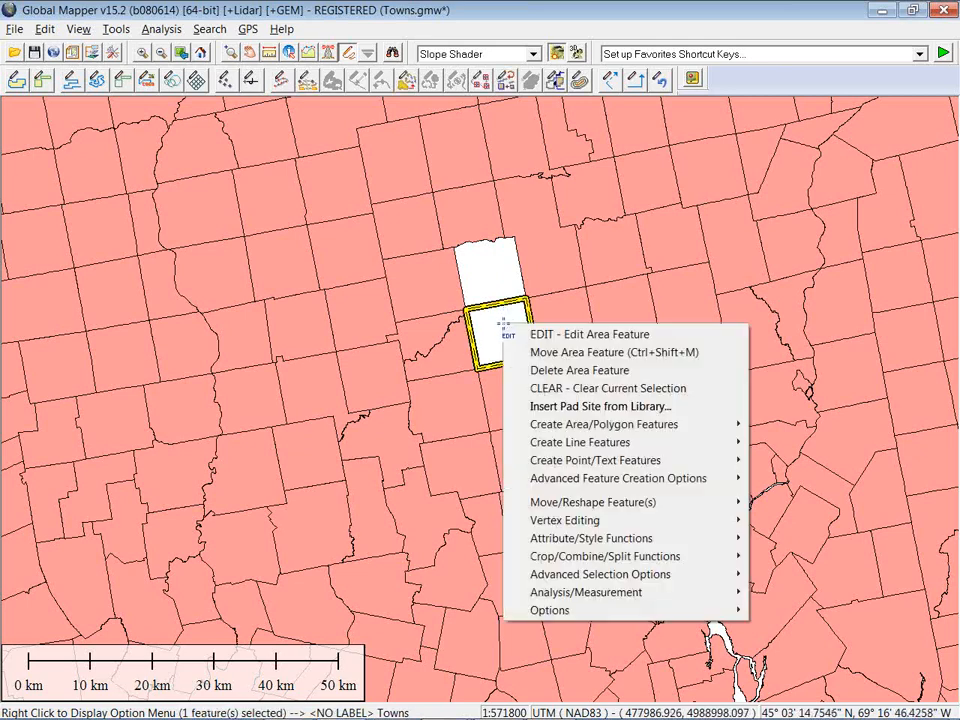
pyautogui.moveTo(596, 502)
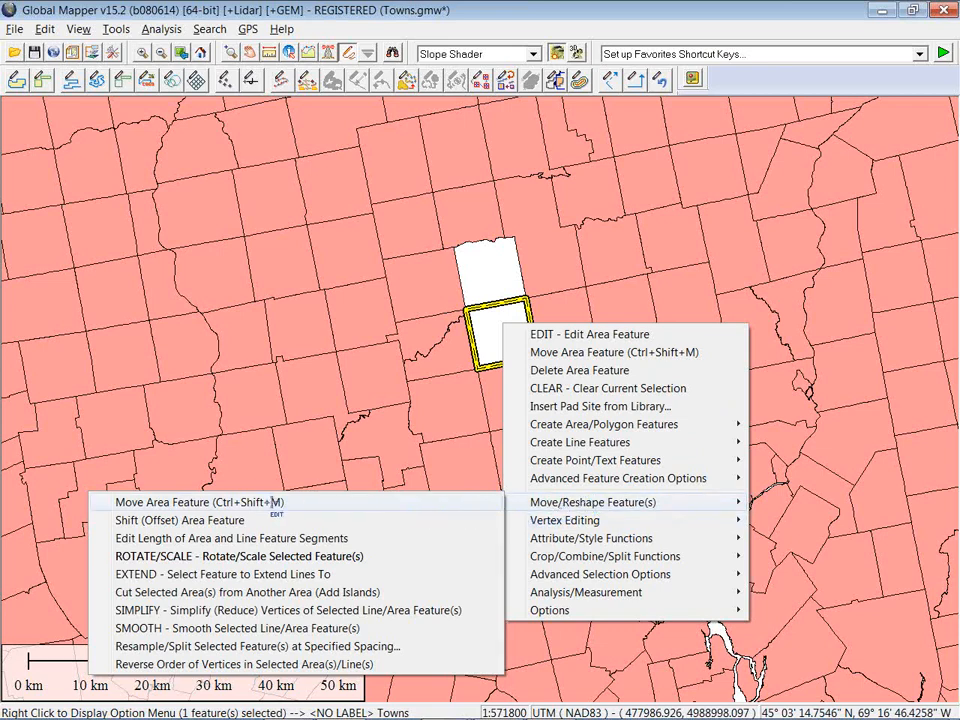
pyautogui.click(200, 502)
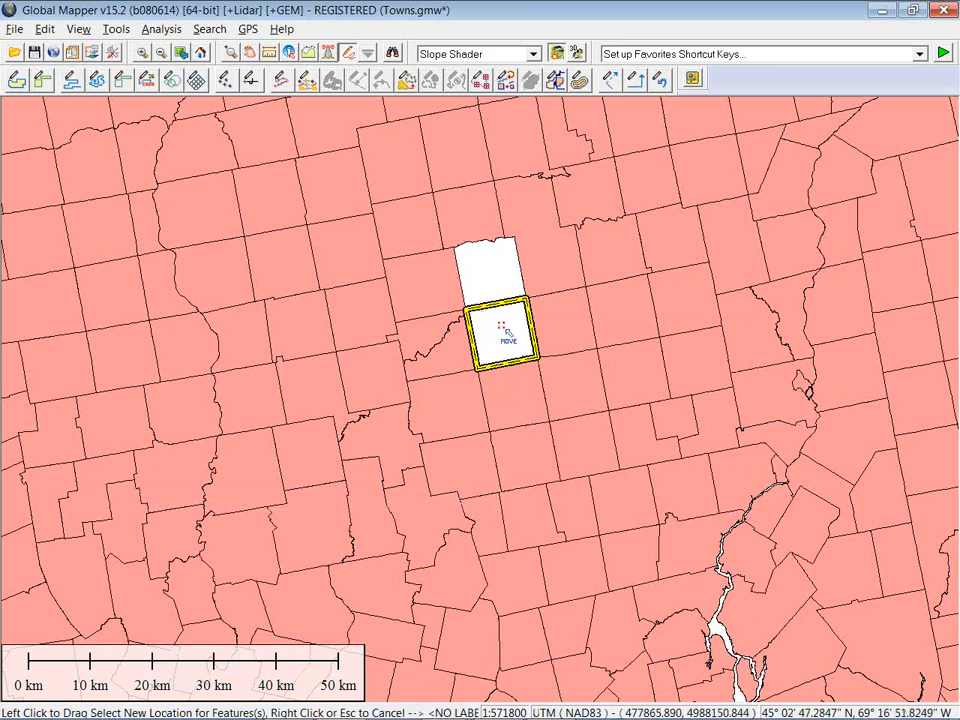
pyautogui.moveTo(502, 333); pyautogui.dragTo(378, 284)
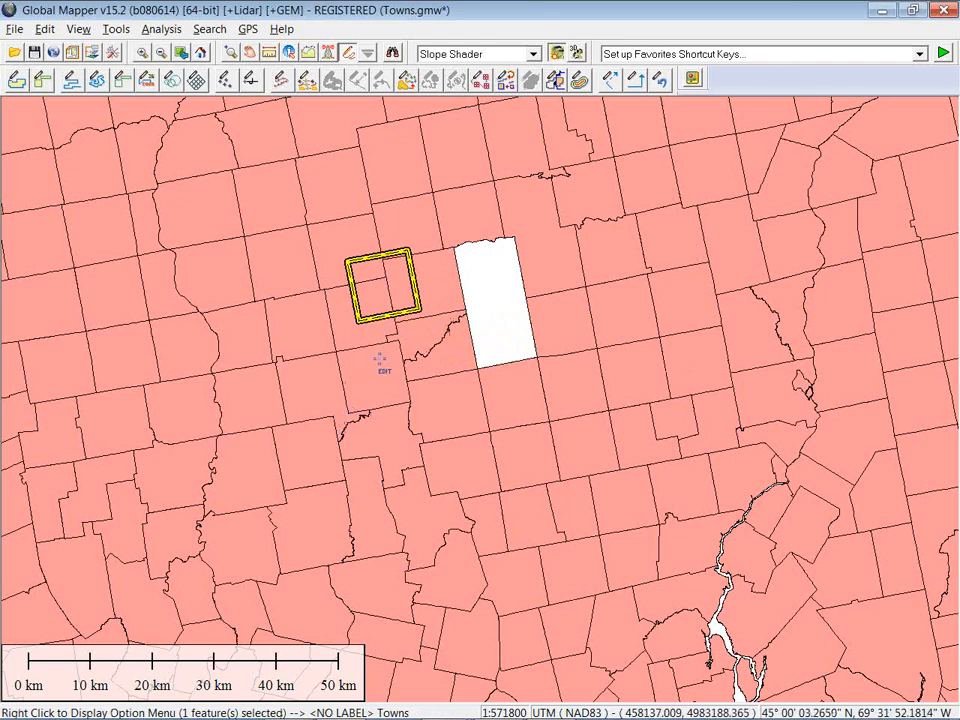
pyautogui.click(373, 362)
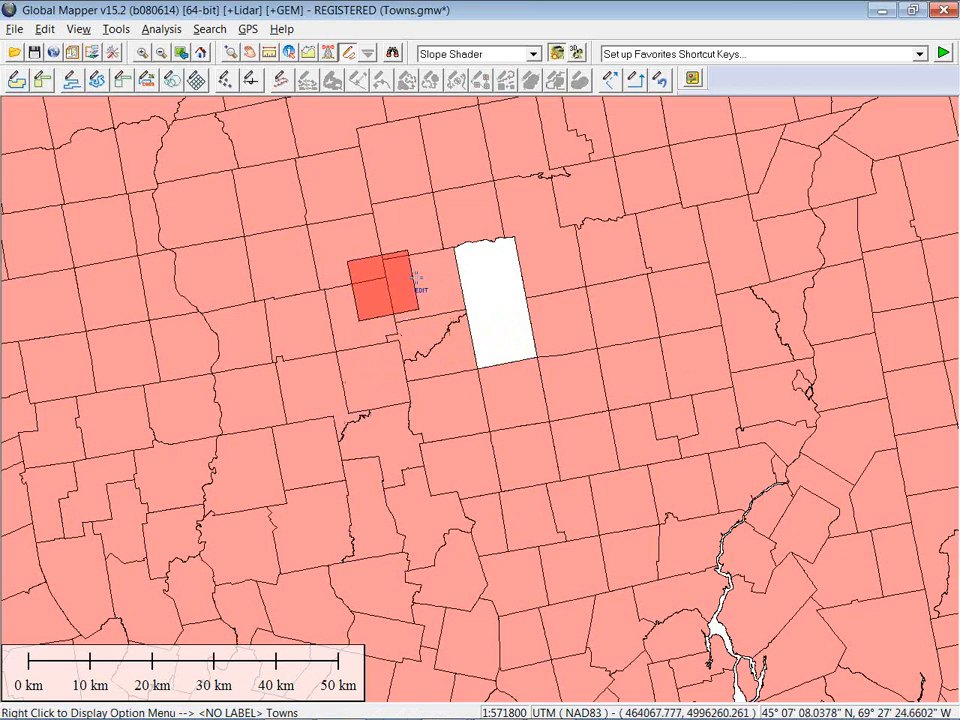
# - Restore the moved town area's original shape, and move it north so it partly fills the gap left by the deleted town
pyautogui.click(417, 288)
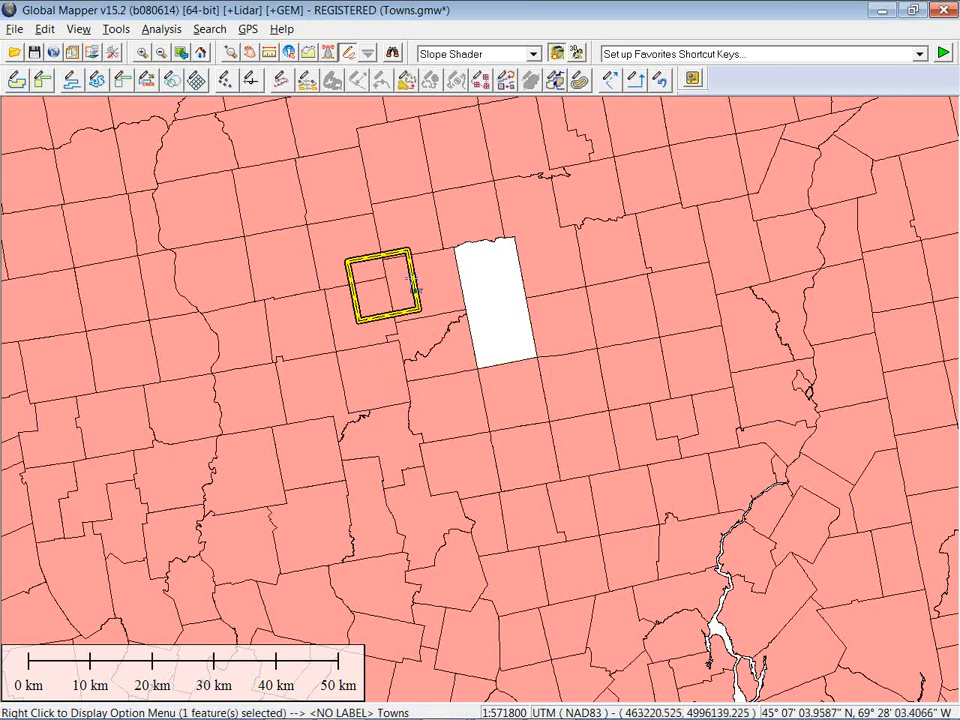
pyautogui.rightClick(412, 285)
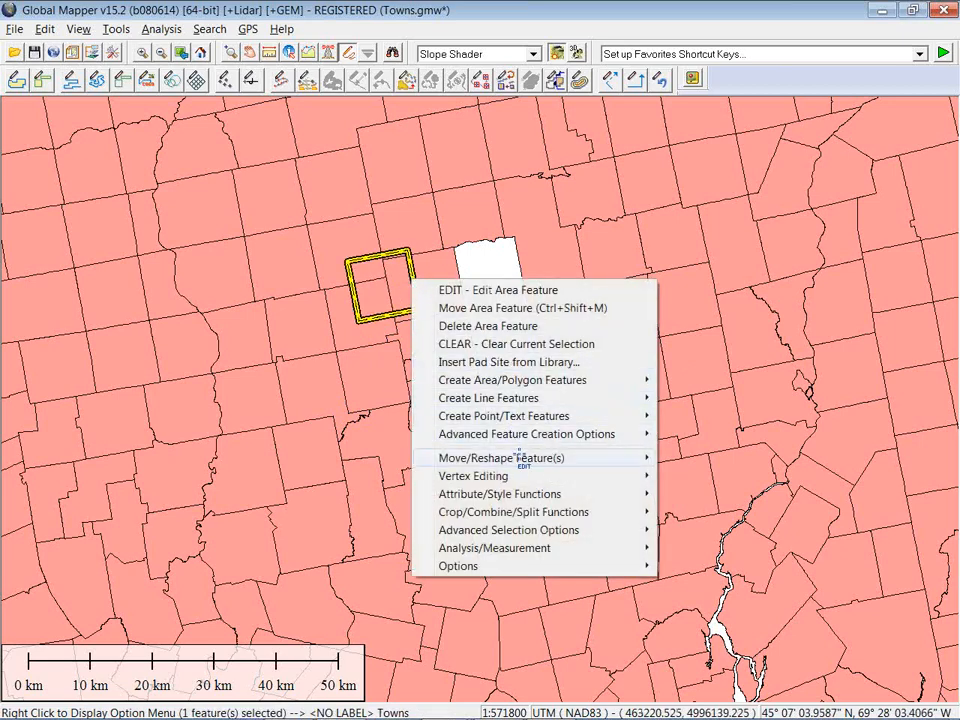
pyautogui.moveTo(523, 457)
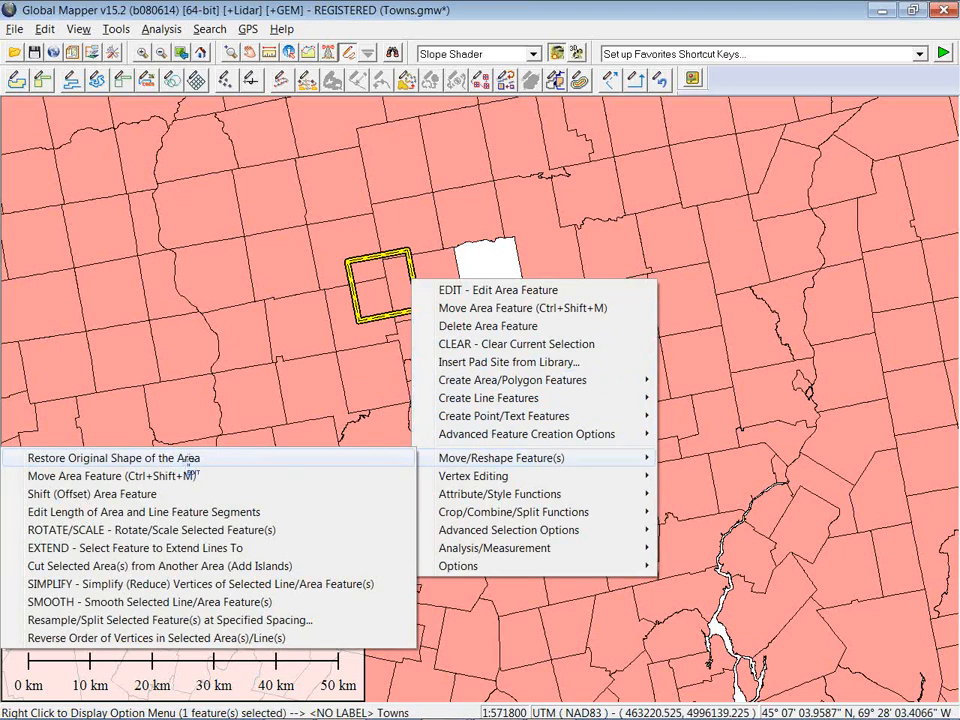
pyautogui.click(176, 460)
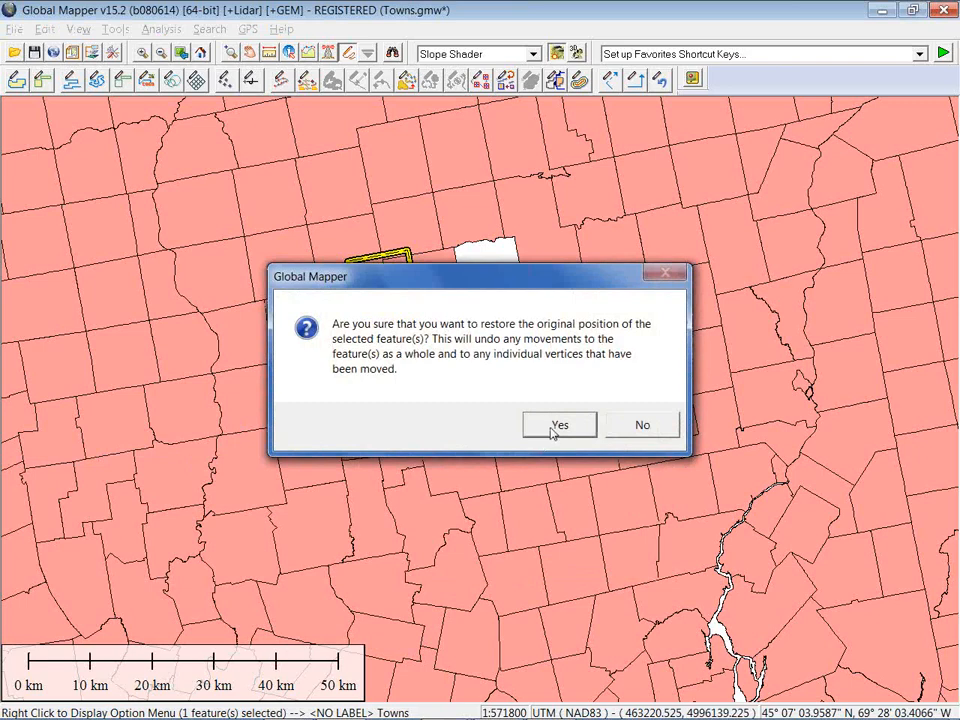
pyautogui.click(558, 425)
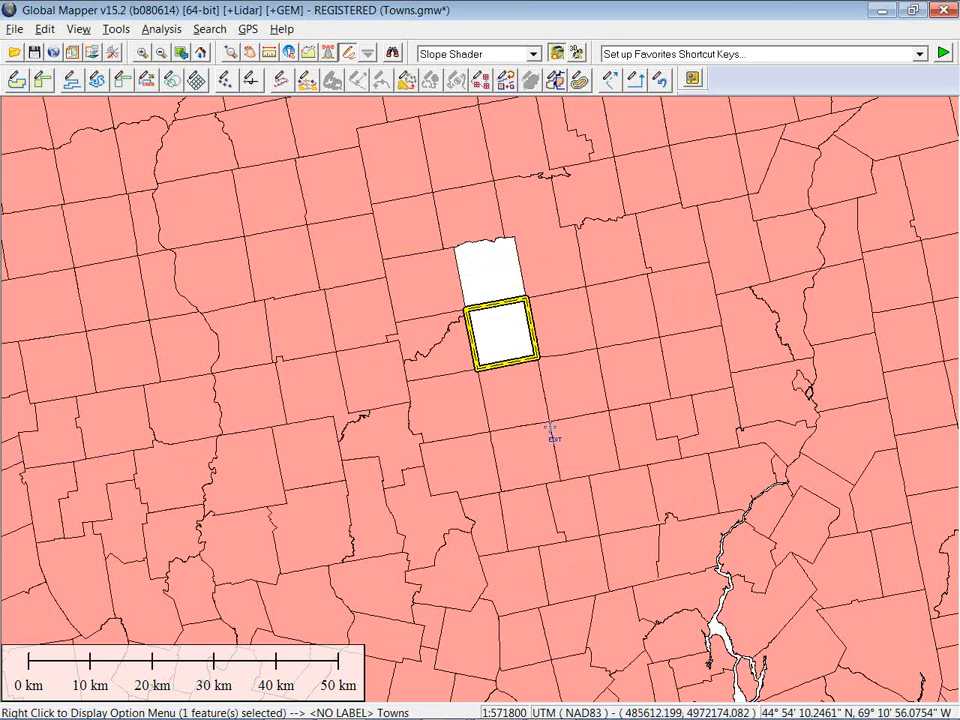
pyautogui.click(542, 380)
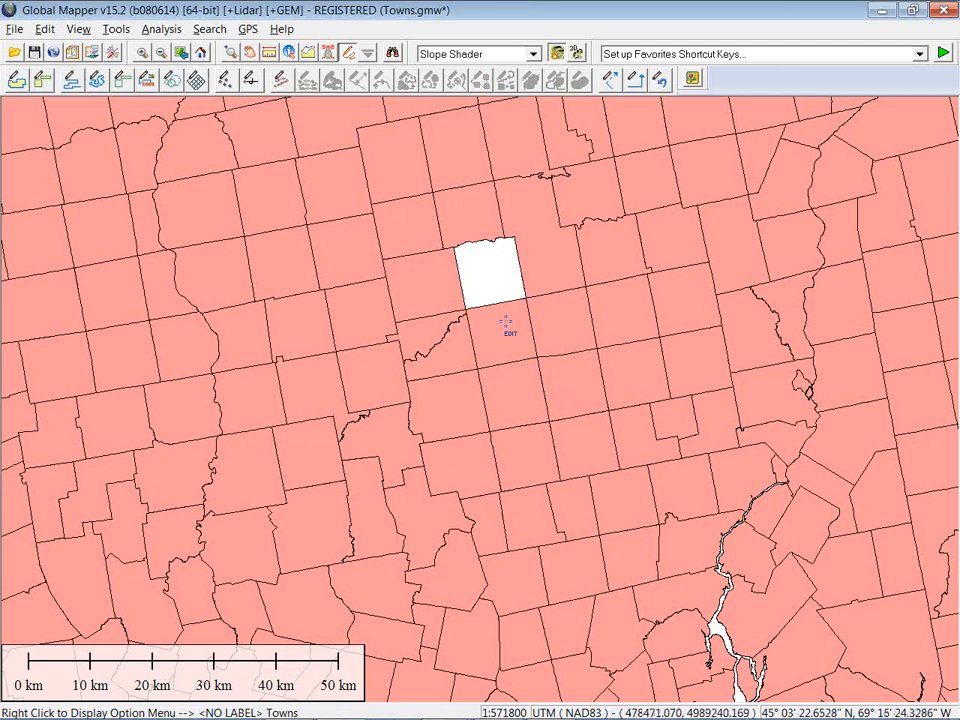
pyautogui.click(505, 322)
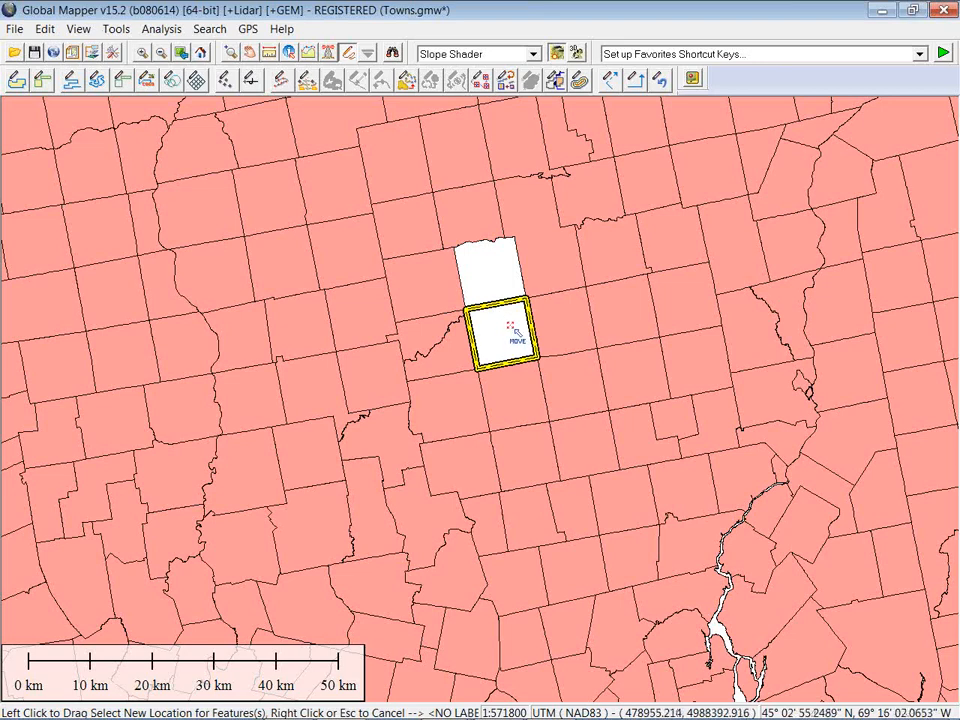
pyautogui.moveTo(508, 322); pyautogui.dragTo(499, 275)
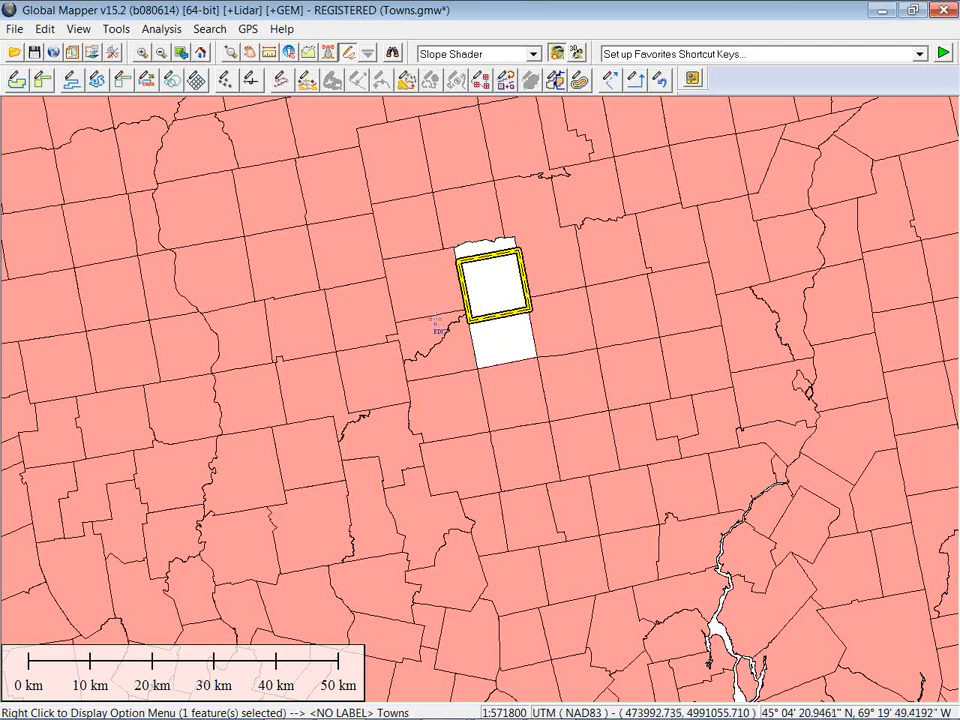
pyautogui.scroll(-2, 540, 322)
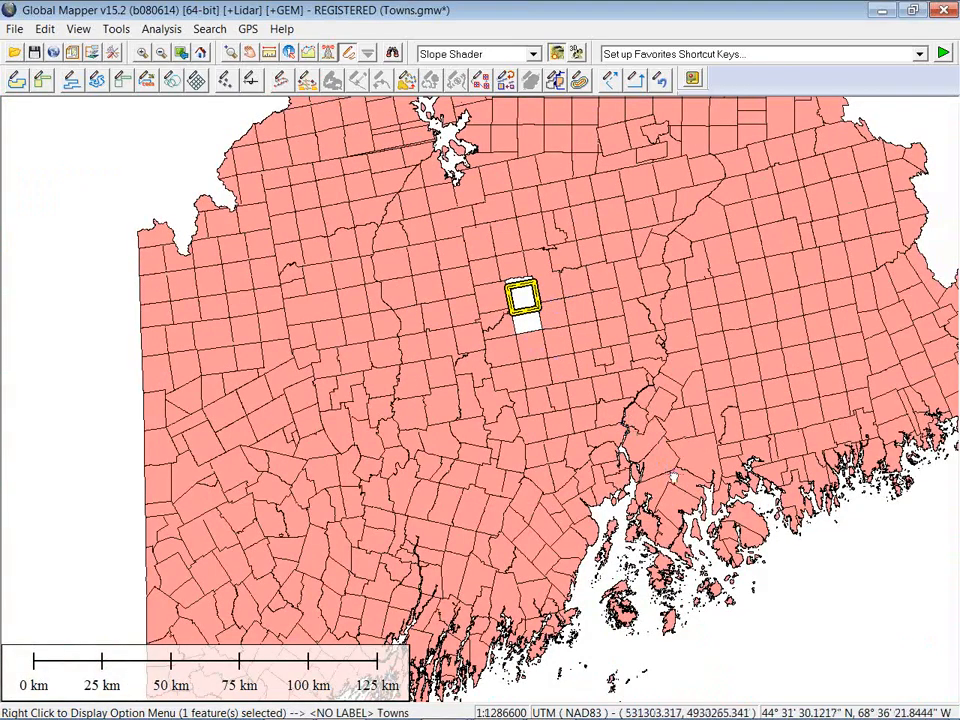
pyautogui.moveTo(673, 475); pyautogui.dragTo(422, 306)
pyautogui.scroll(1, 560, 385)
pyautogui.scroll(3, 560, 385)
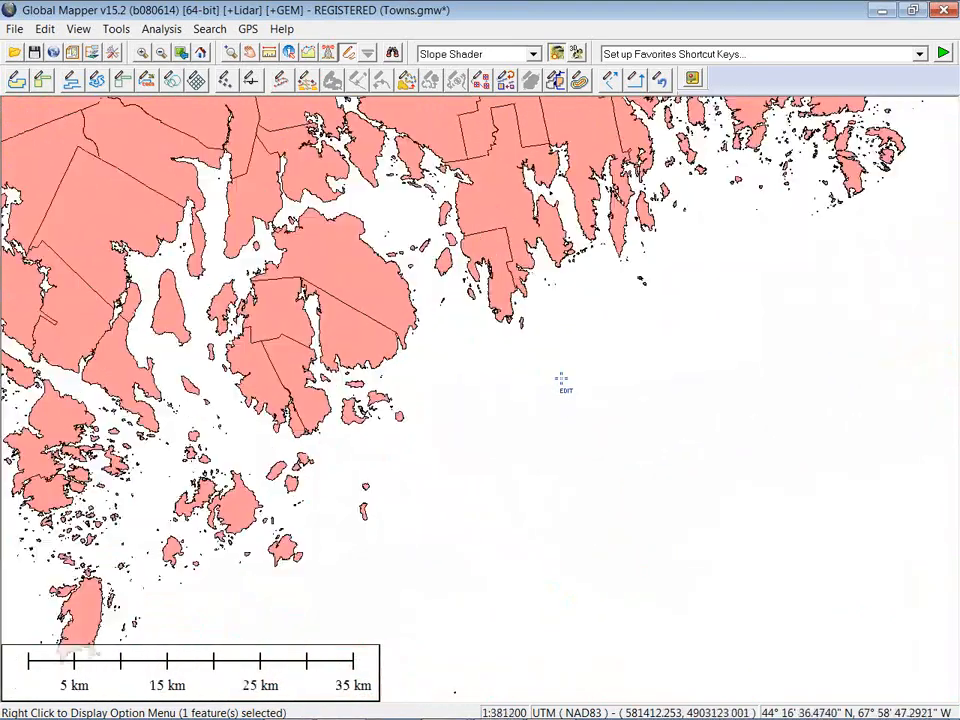
pyautogui.click(16, 80)
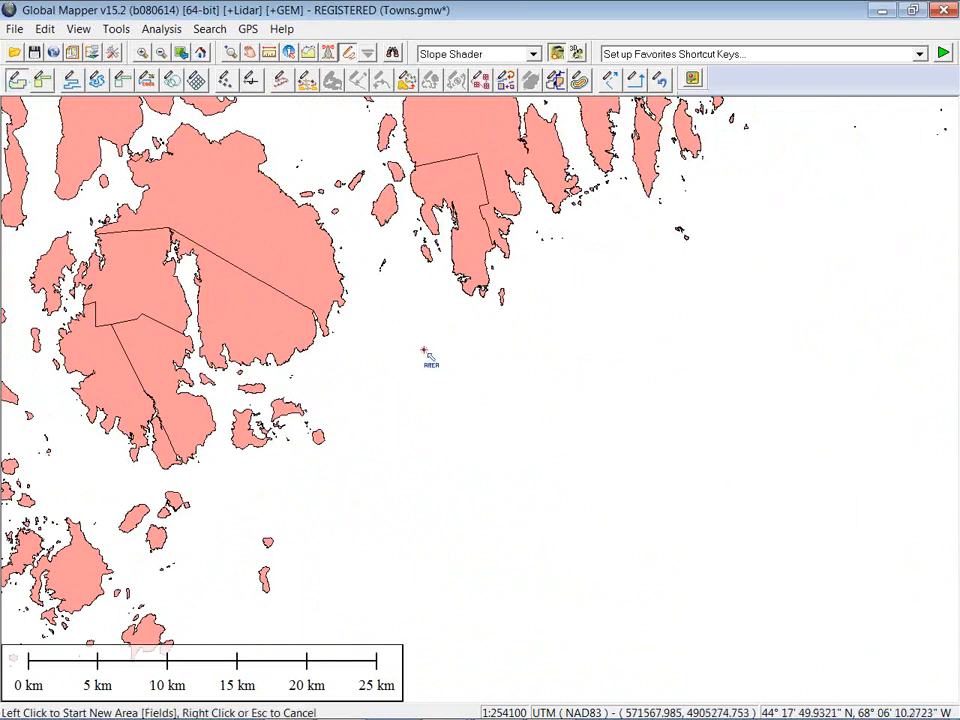
pyautogui.click(432, 344)
pyautogui.click(503, 368)
pyautogui.click(496, 410)
pyautogui.click(452, 440)
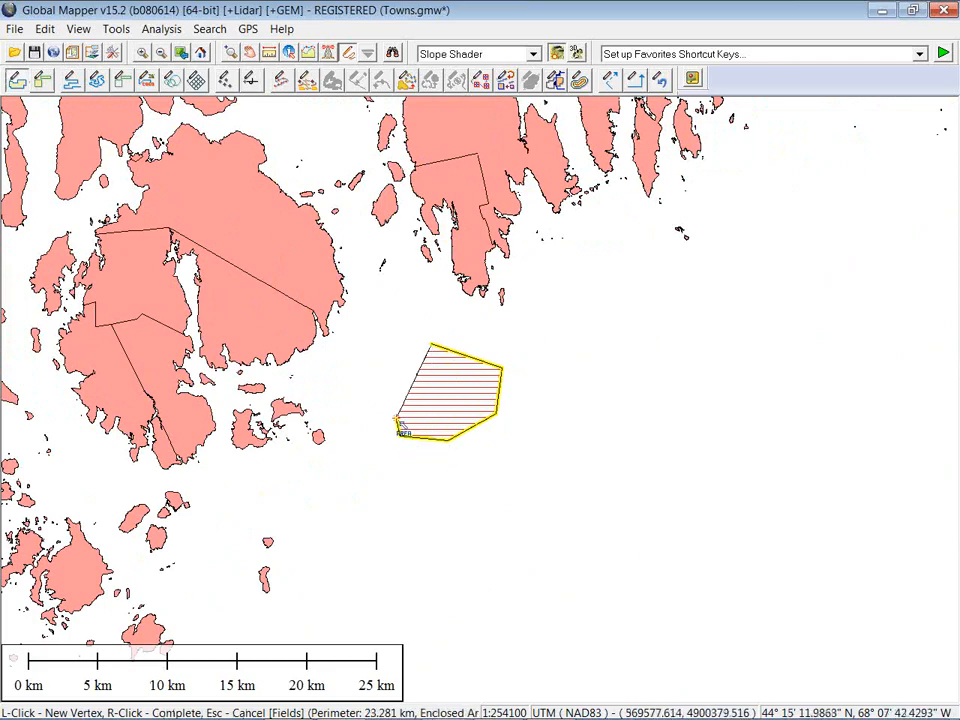
pyautogui.click(399, 436)
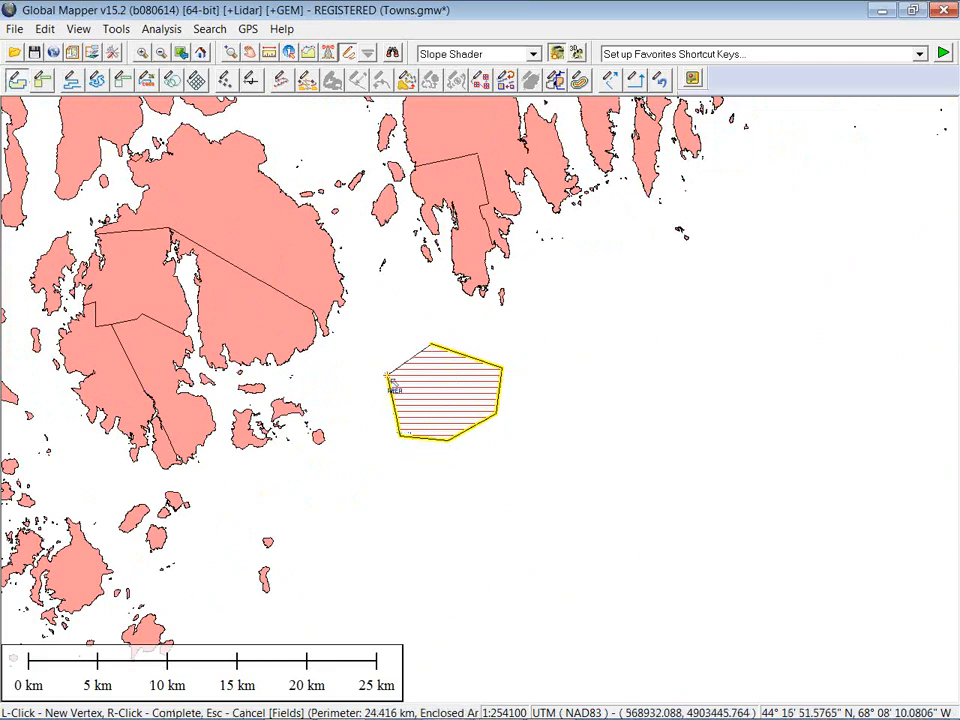
pyautogui.rightClick(388, 377)
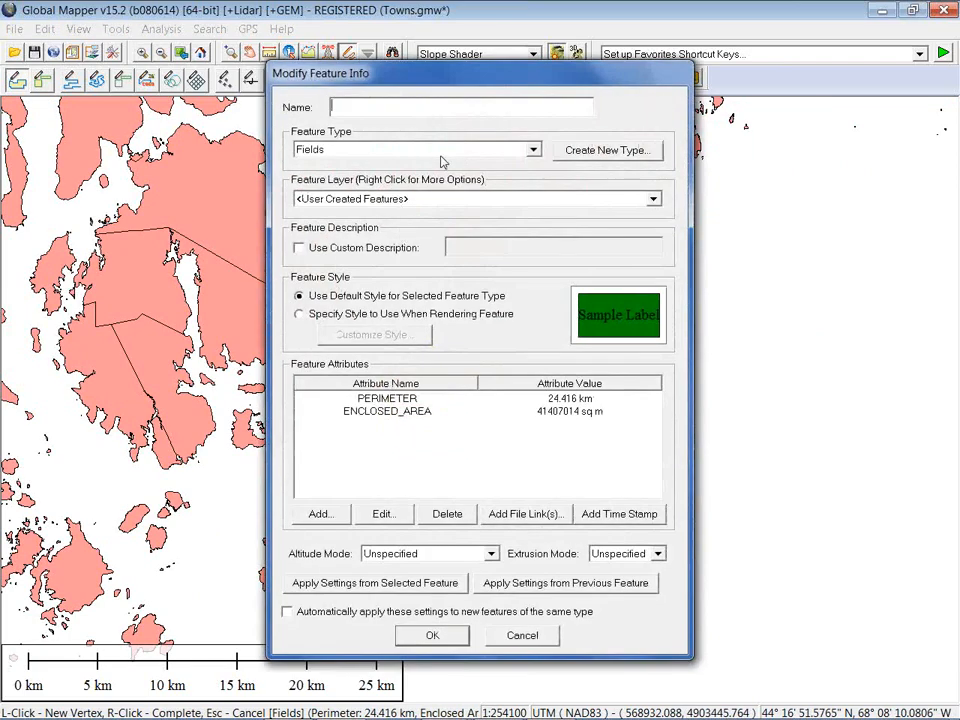
pyautogui.click(533, 149)
pyautogui.moveTo(536, 235); pyautogui.dragTo(535, 365)
pyautogui.click(437, 358)
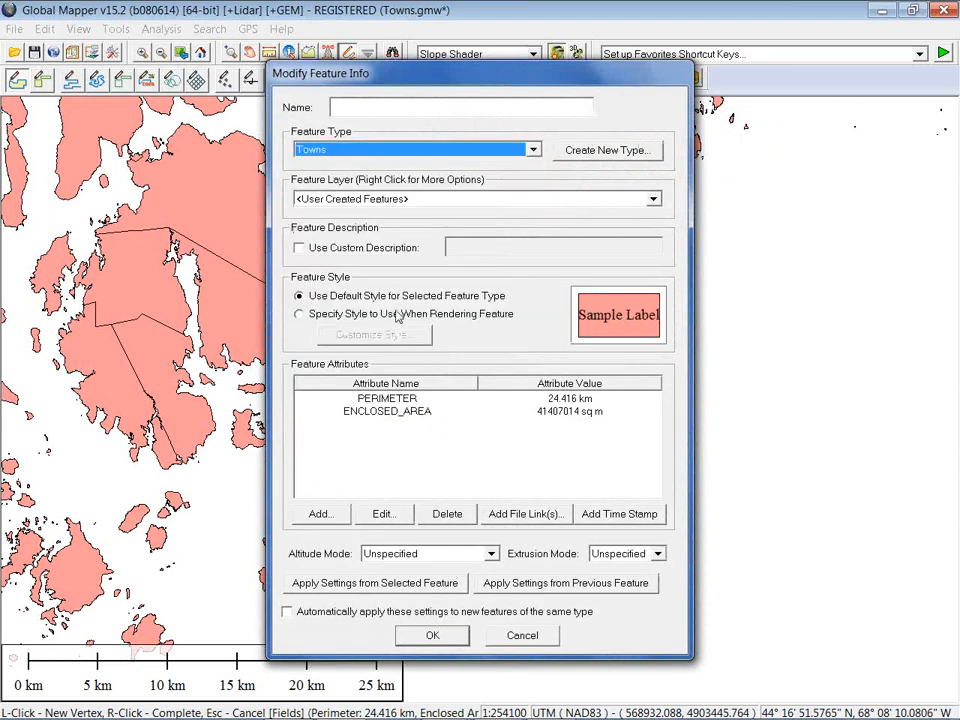
pyautogui.click(410, 204)
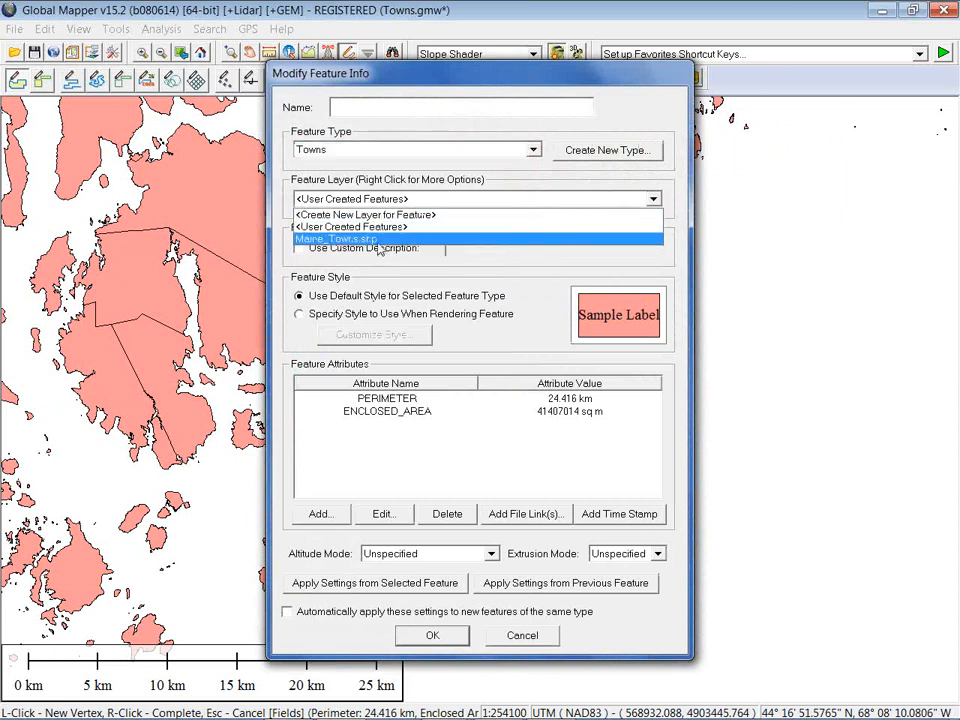
pyautogui.click(377, 240)
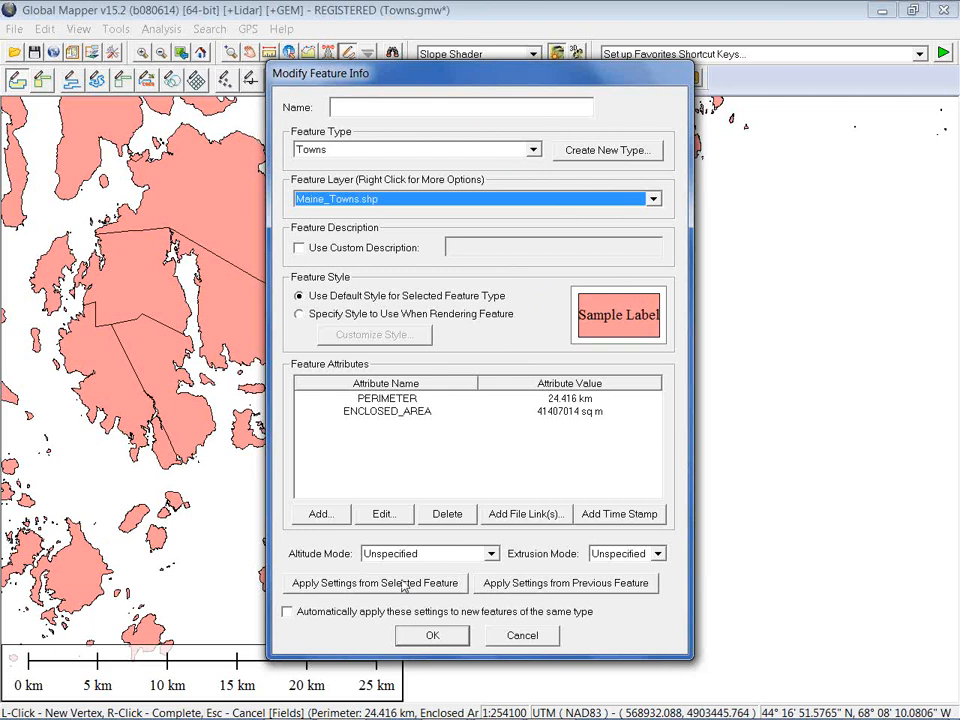
pyautogui.click(512, 637)
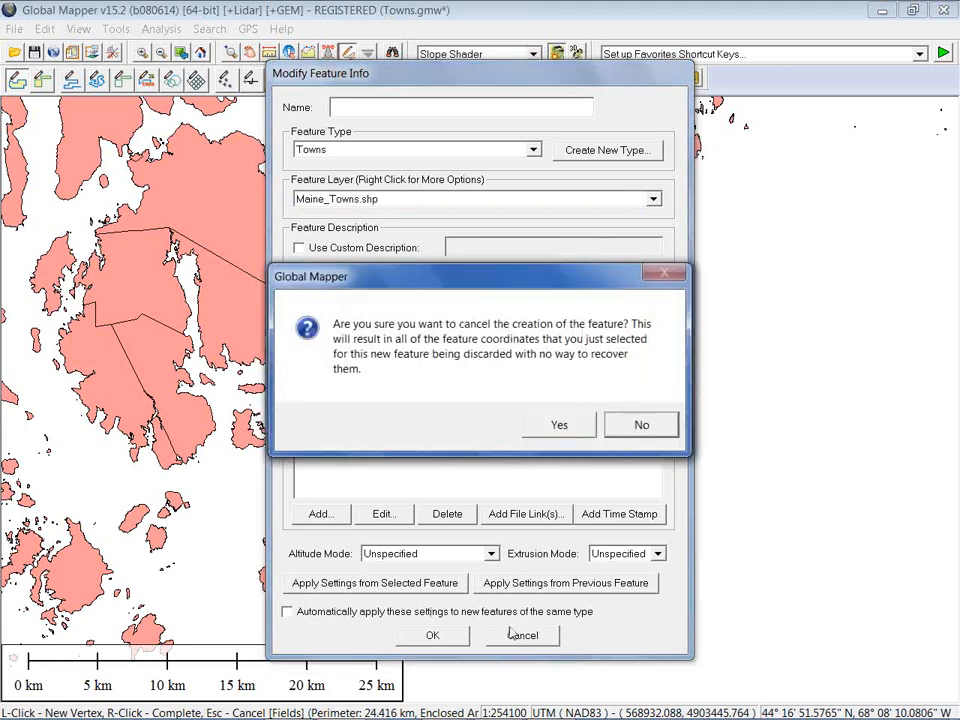
pyautogui.click(566, 421)
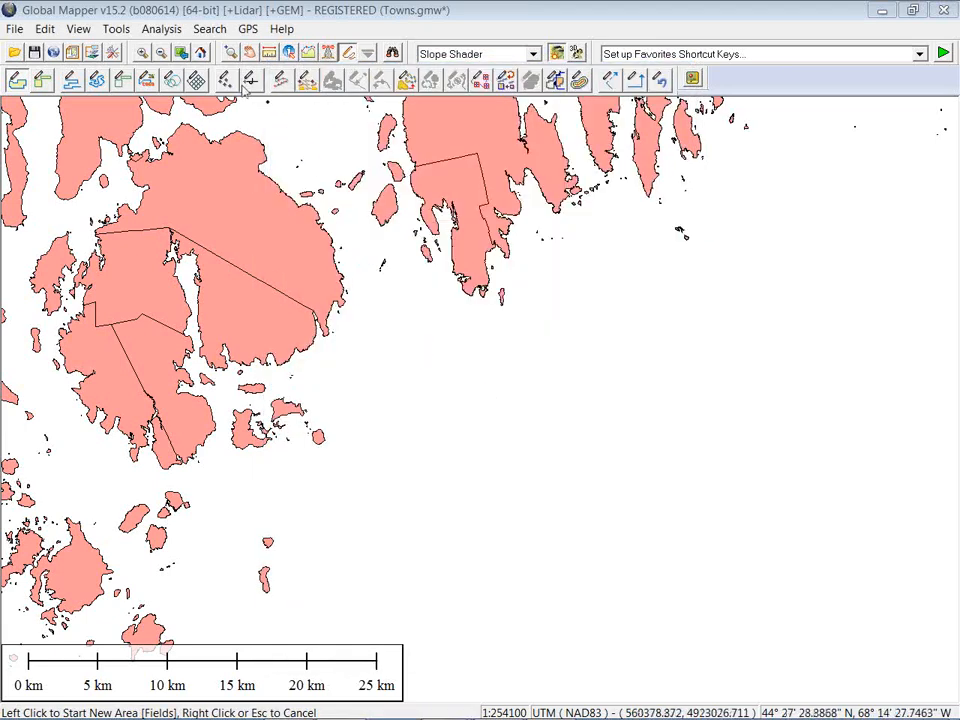
pyautogui.press('Escape')
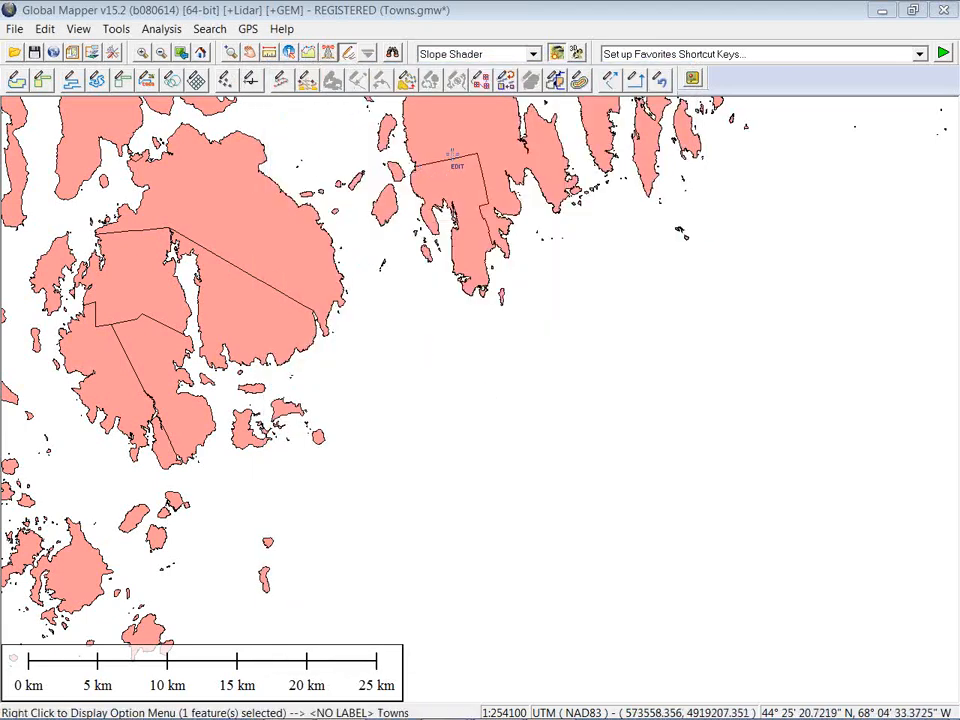
# - Select the small peninsula town and draw a polygon area with a perimeter of about 35 km in open water south of it
pyautogui.click(457, 172)
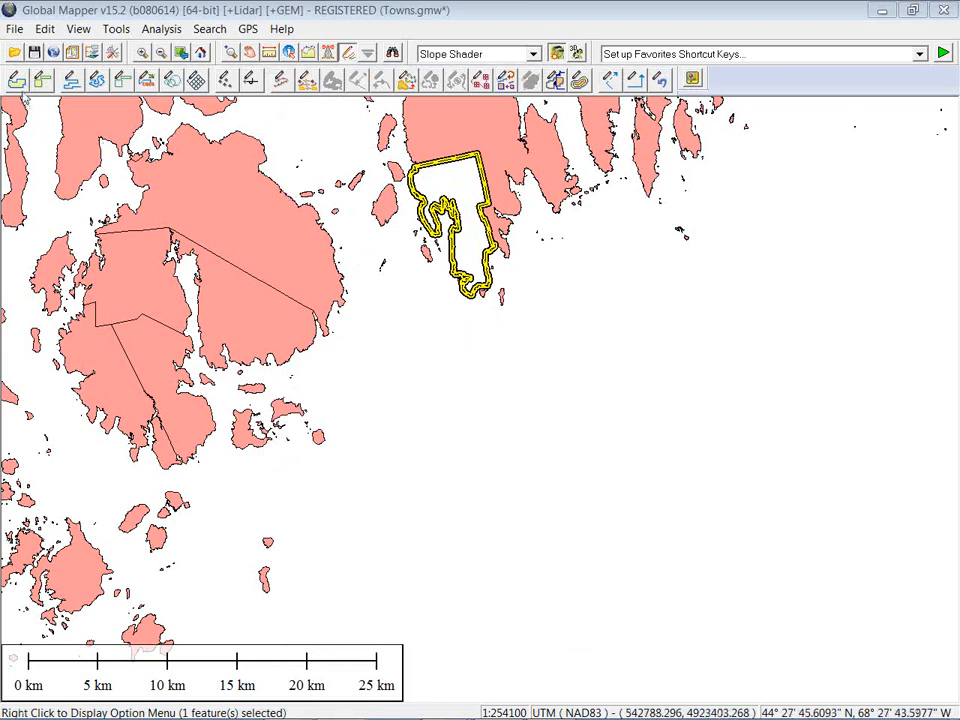
pyautogui.hotkey('alt', 'a')
pyautogui.click(460, 352)
pyautogui.click(552, 365)
pyautogui.click(563, 420)
pyautogui.click(512, 480)
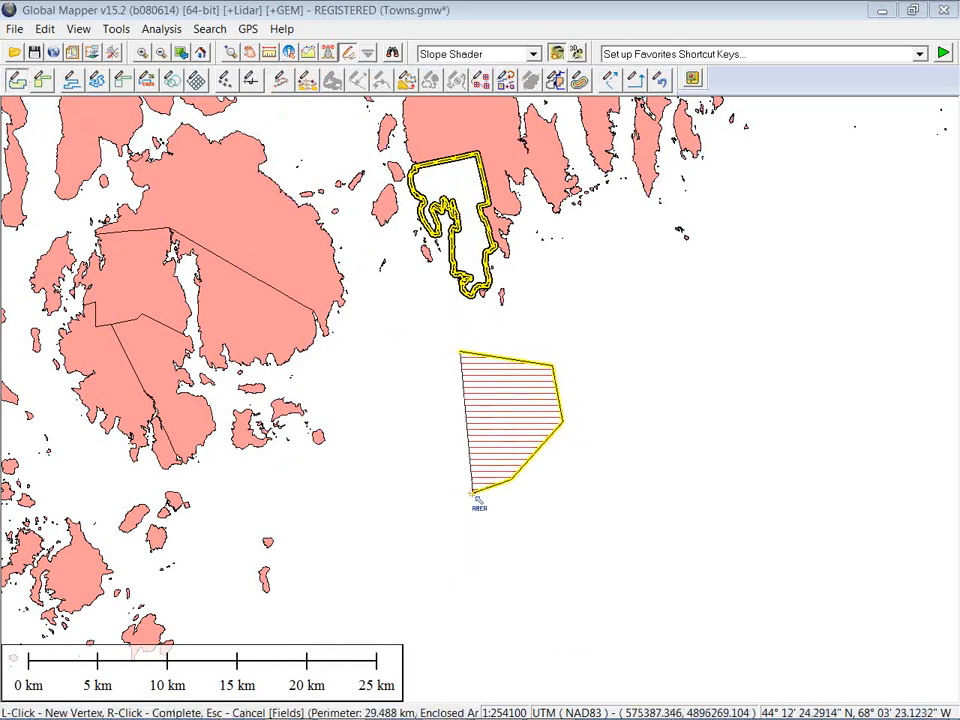
pyautogui.click(467, 492)
pyautogui.click(411, 465)
pyautogui.rightClick(412, 420)
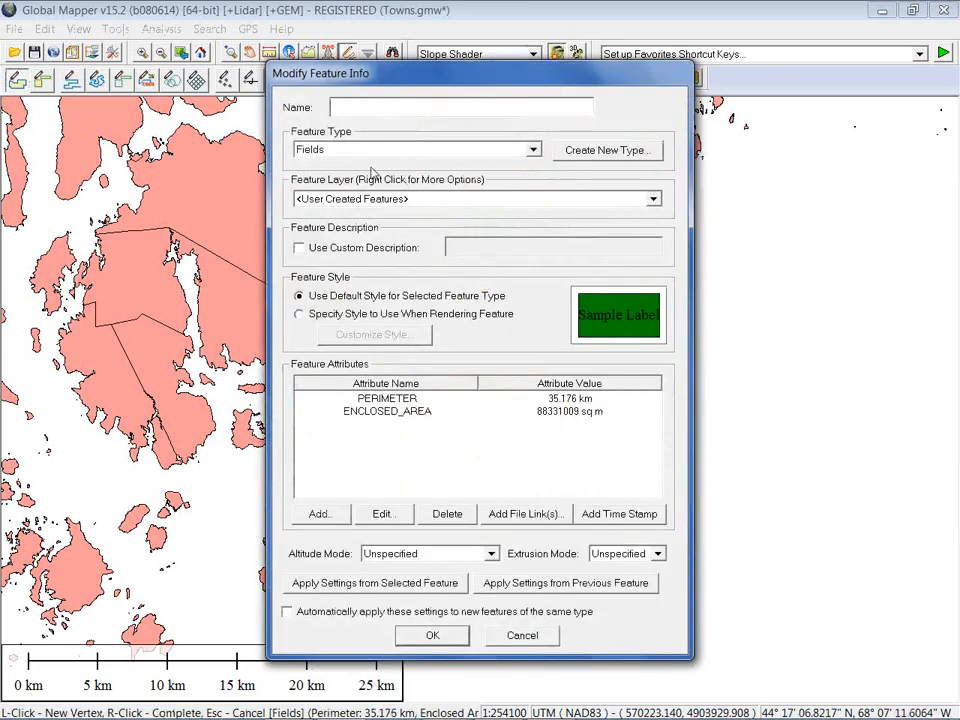
# - Create the area as Towns in the Maine_Towns.shp layer with settings applied from the selected feature, and clear the selection
pyautogui.click(383, 153)
pyautogui.moveTo(537, 275); pyautogui.dragTo(514, 369)
pyautogui.click(461, 398)
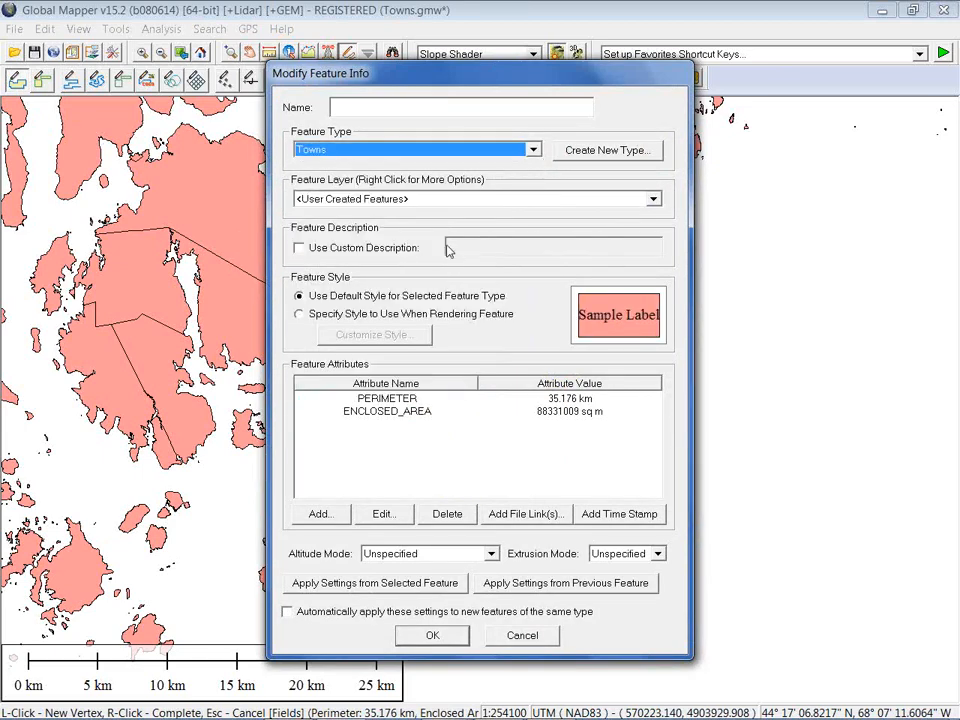
pyautogui.click(444, 200)
pyautogui.click(427, 242)
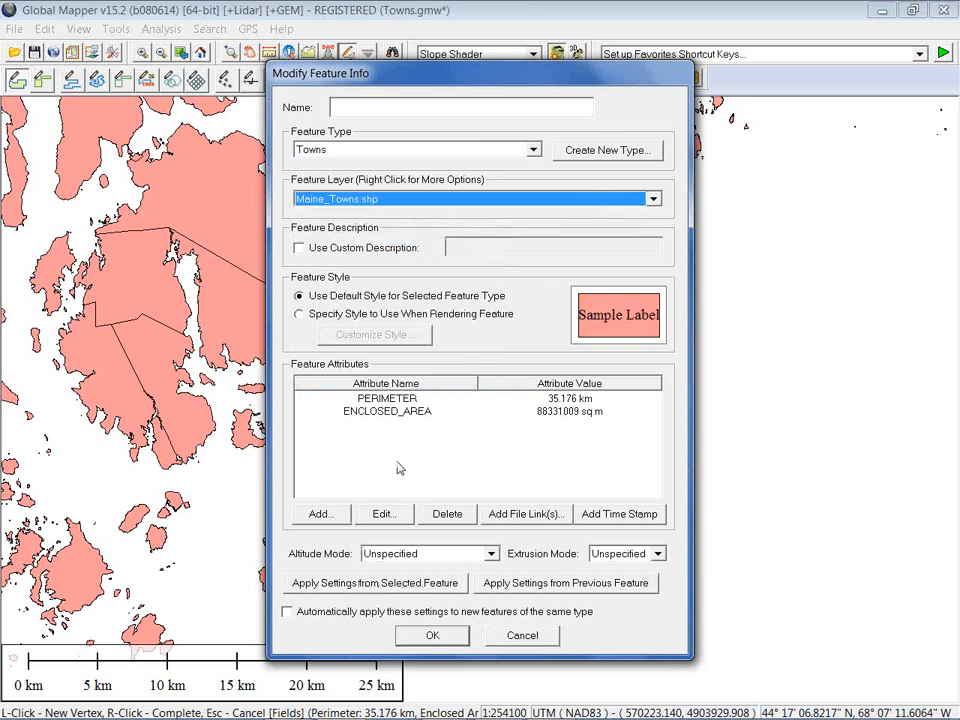
pyautogui.click(375, 584)
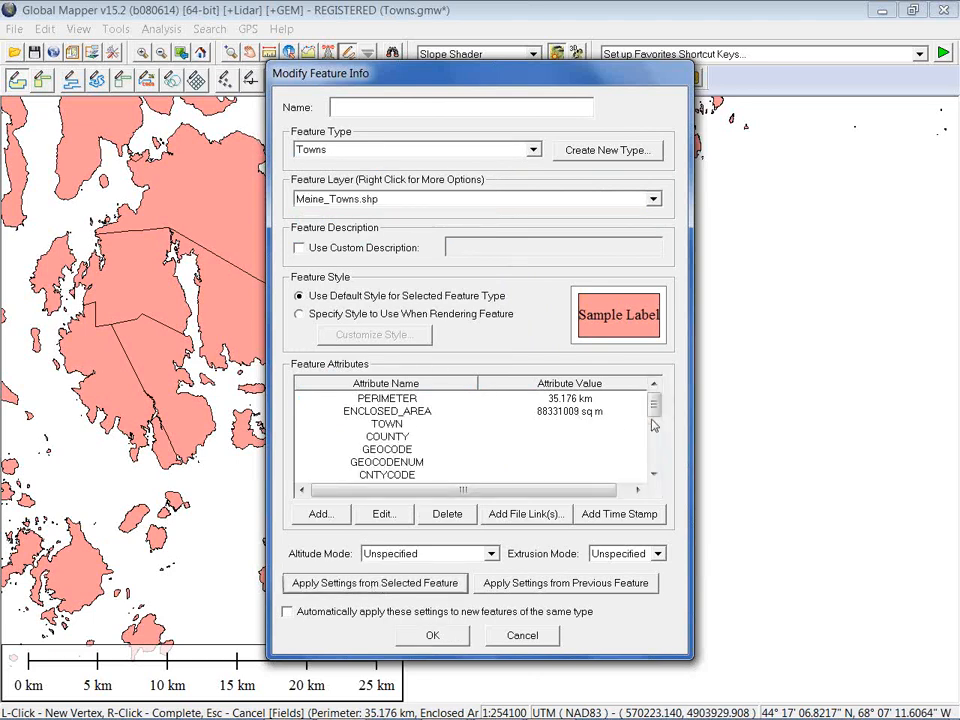
pyautogui.scroll(-3, 652, 425)
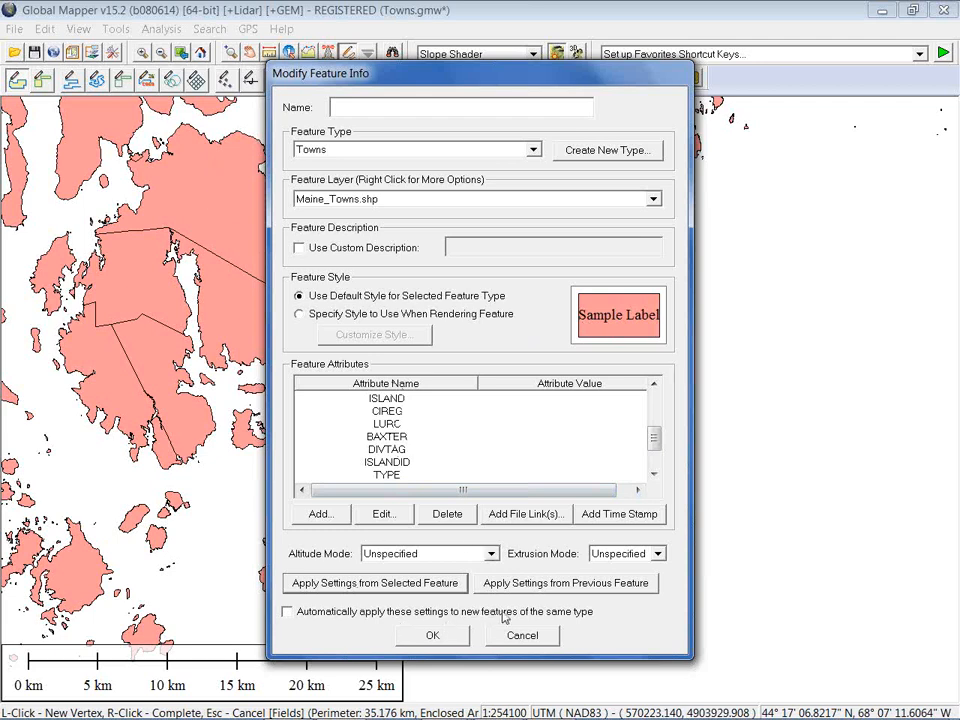
pyautogui.click(440, 637)
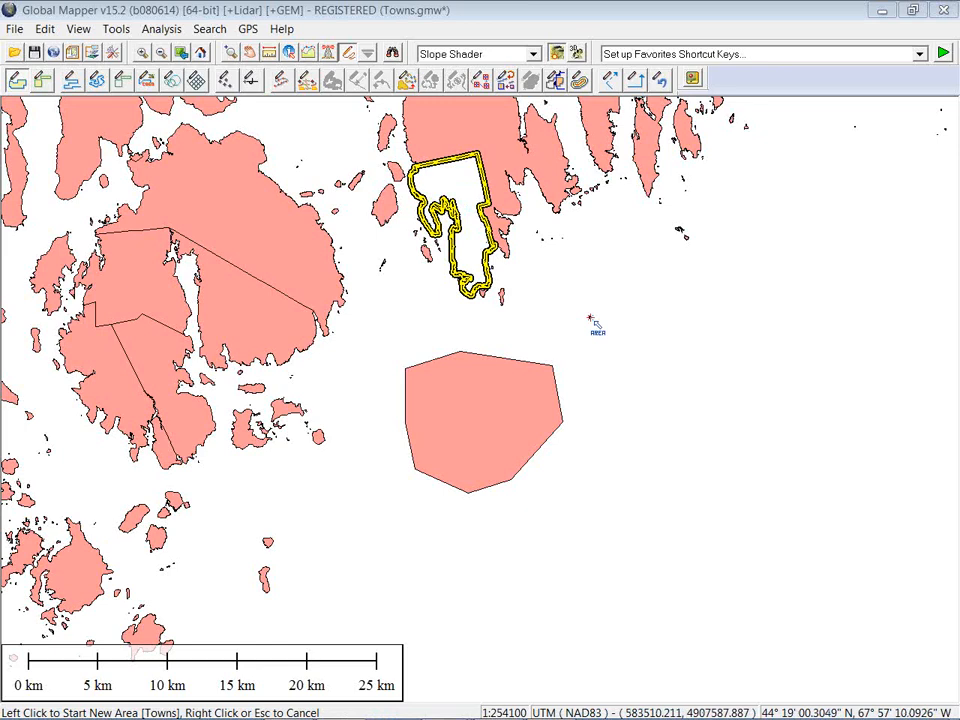
pyautogui.press('Escape')
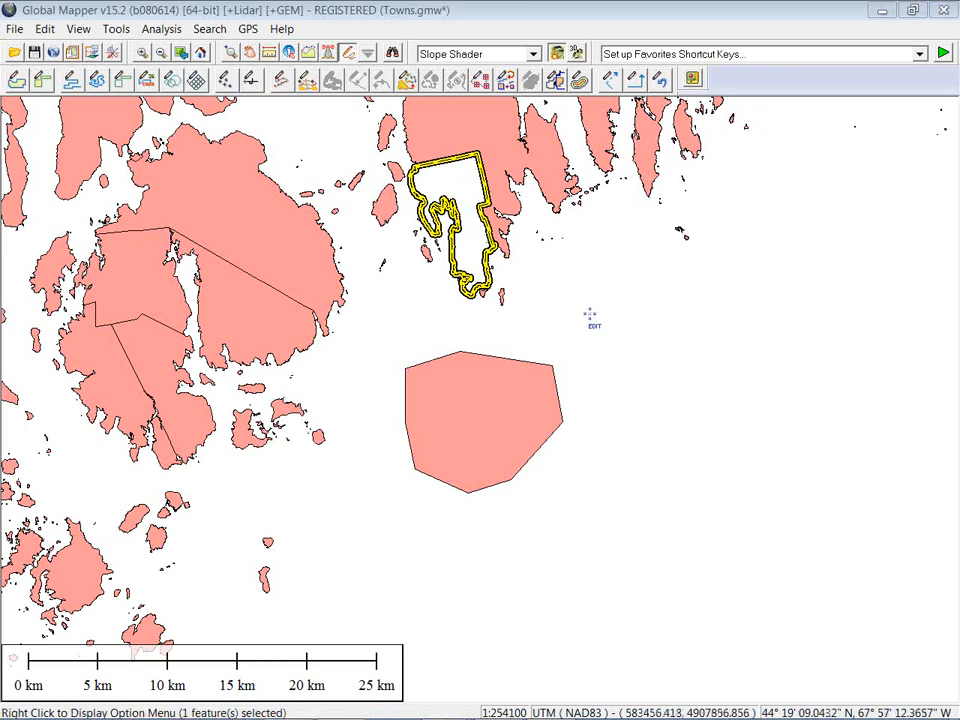
pyautogui.click(579, 311)
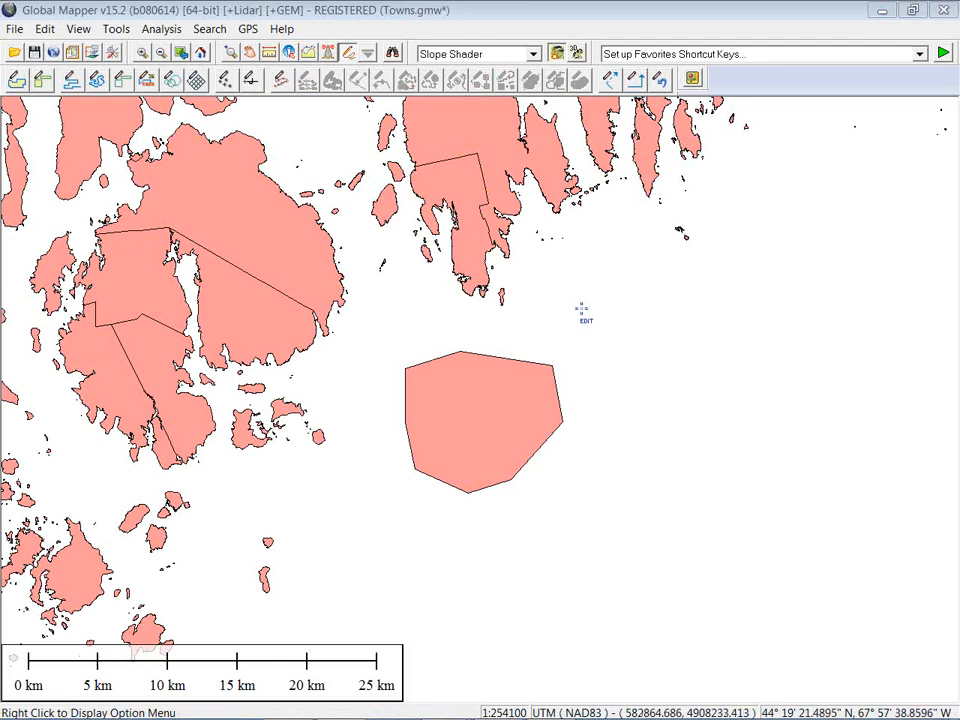
# - Draw a Residential Road line about 65 km long, running southwest to northeast offshore past the new area, in User Created Features
pyautogui.scroll(-1, 681, 336)
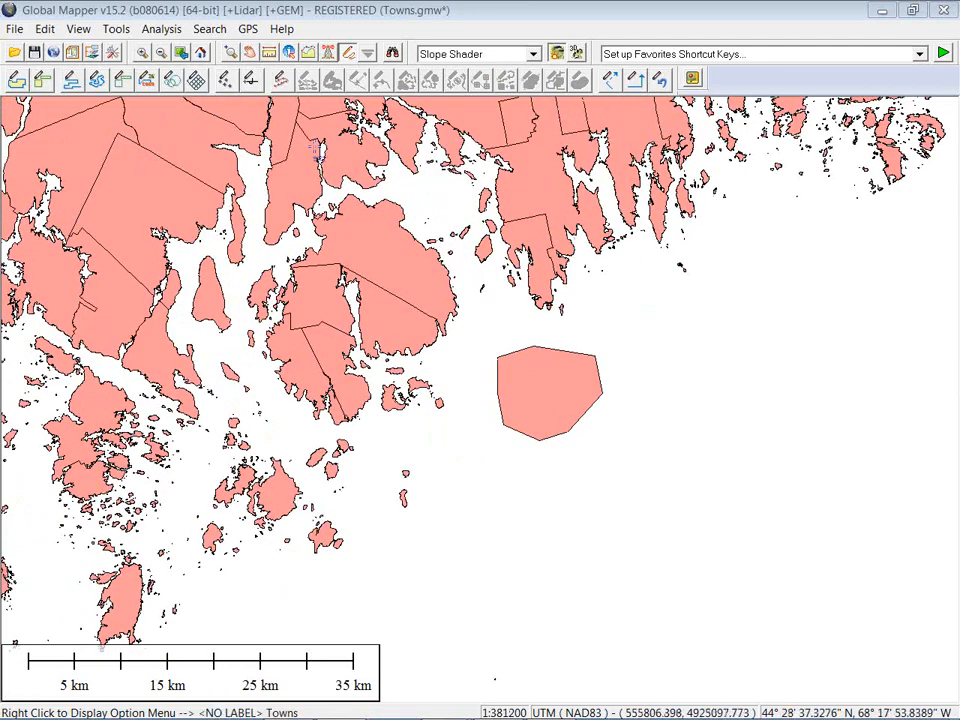
pyautogui.click(71, 80)
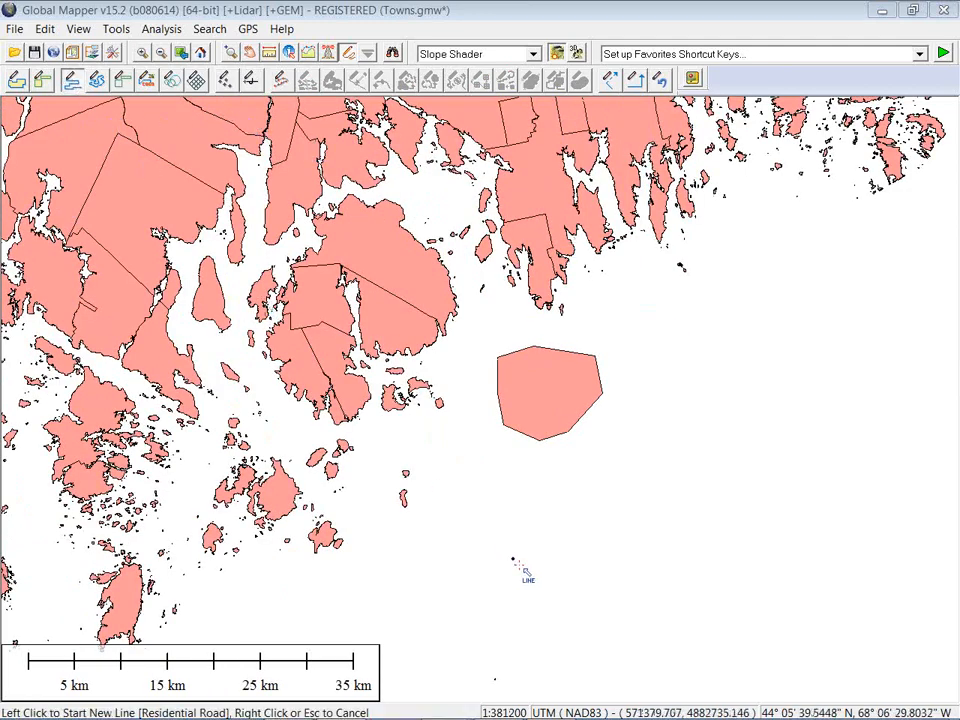
pyautogui.click(479, 601)
pyautogui.click(540, 532)
pyautogui.click(736, 483)
pyautogui.click(753, 347)
pyautogui.click(820, 284)
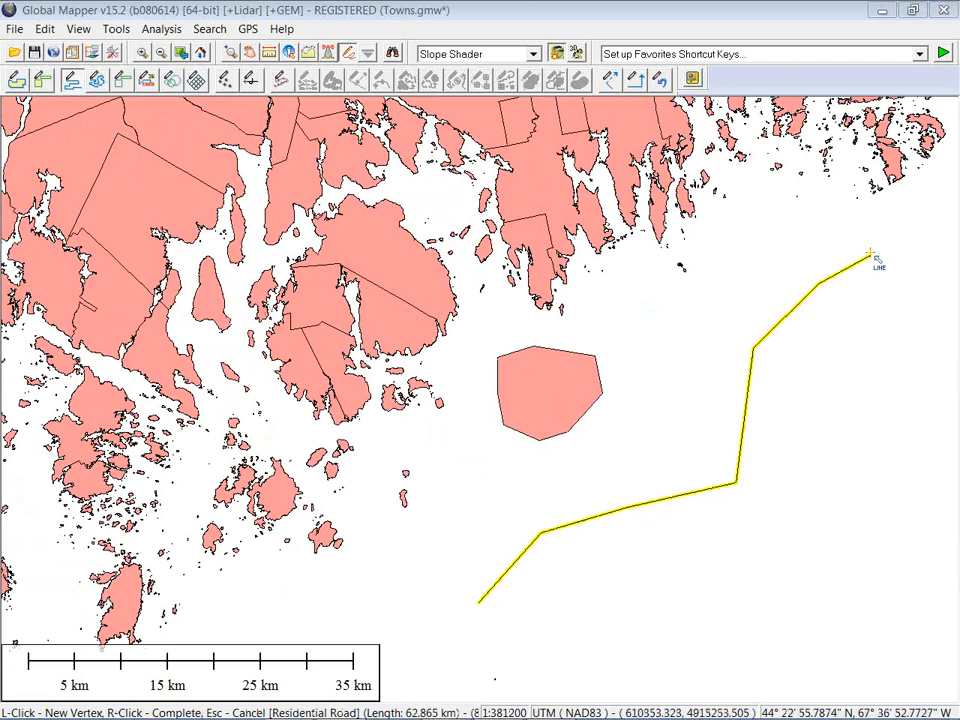
pyautogui.rightClick(886, 240)
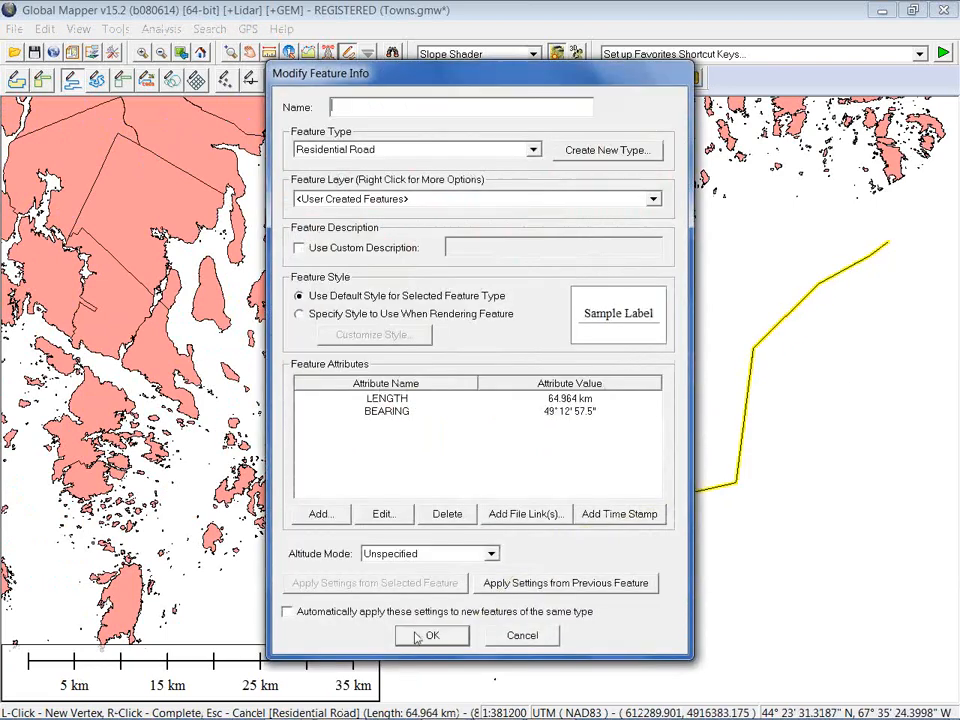
pyautogui.click(418, 636)
pyautogui.press('Escape')
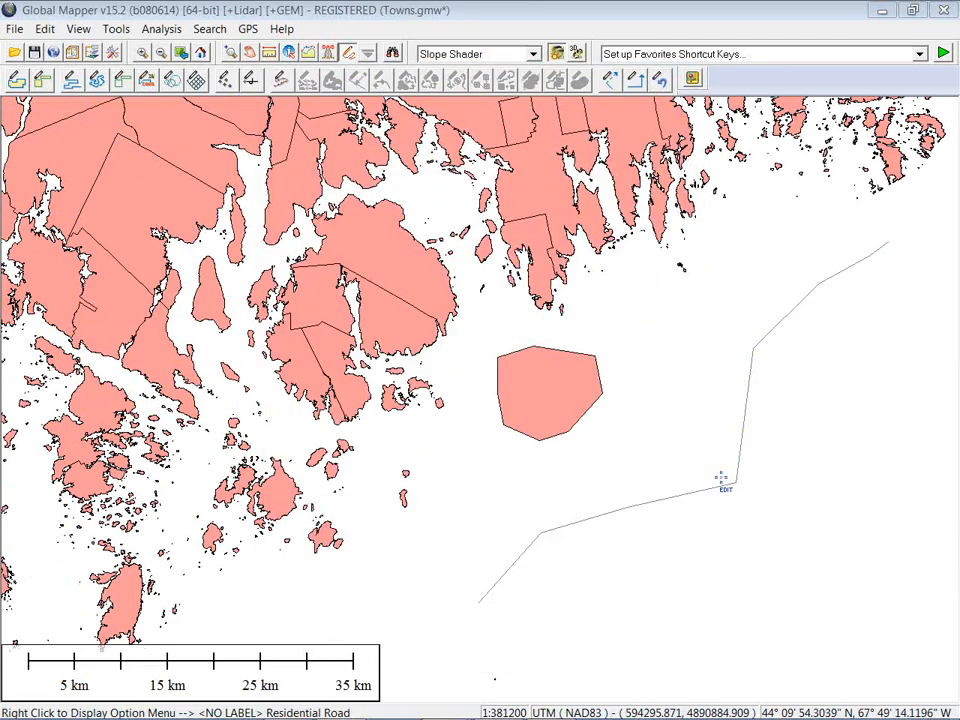
# - Select the offshore Residential Road line and set vertices to always render for selected features
pyautogui.moveTo(719, 434); pyautogui.dragTo(752, 456)
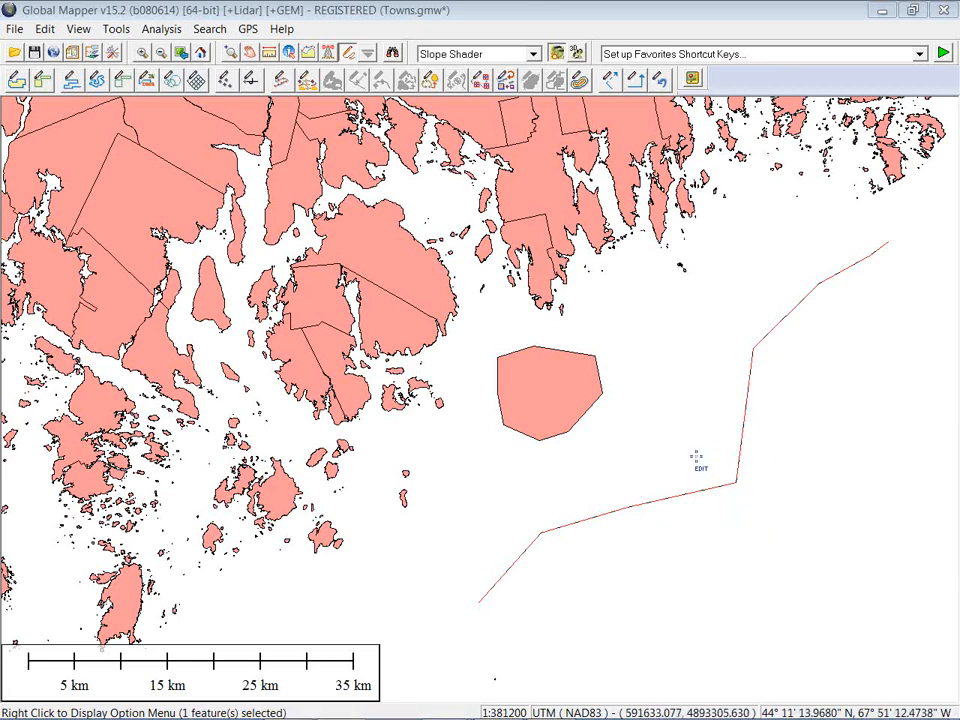
pyautogui.rightClick(671, 377)
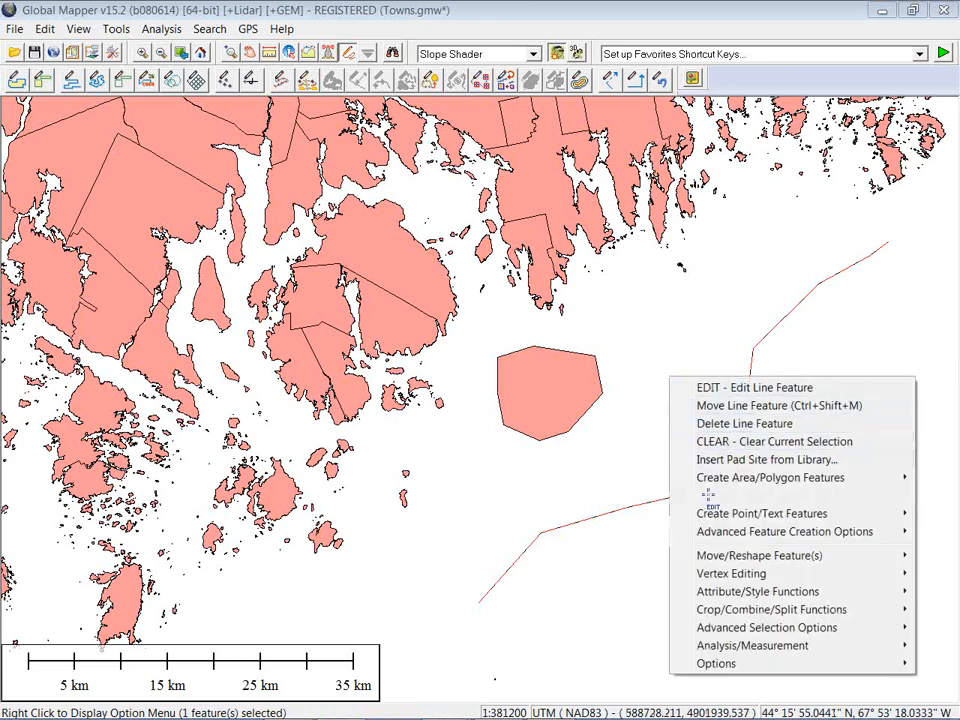
pyautogui.moveTo(695, 664)
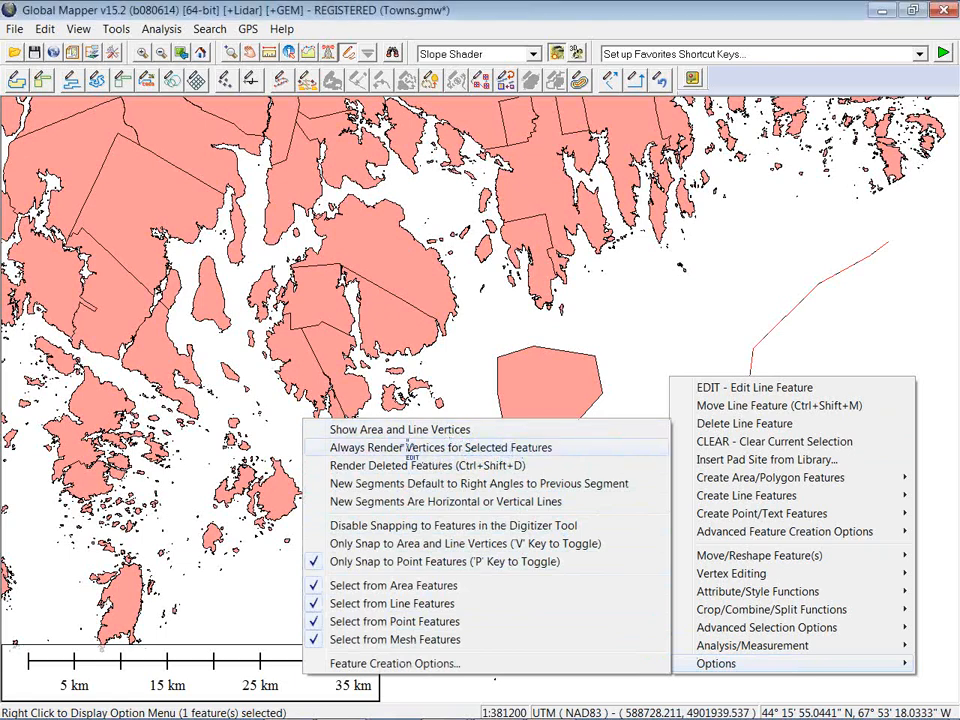
pyautogui.click(414, 448)
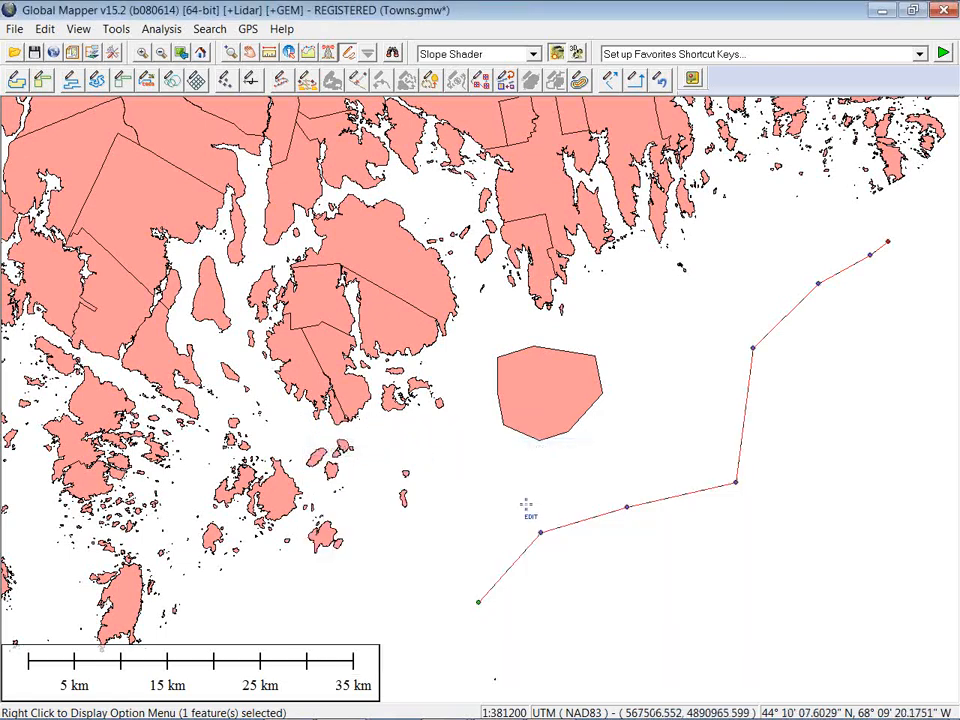
# - Split the road line at the vertex of its sharp bend, and select each of the resulting parts to check them
pyautogui.click(744, 494)
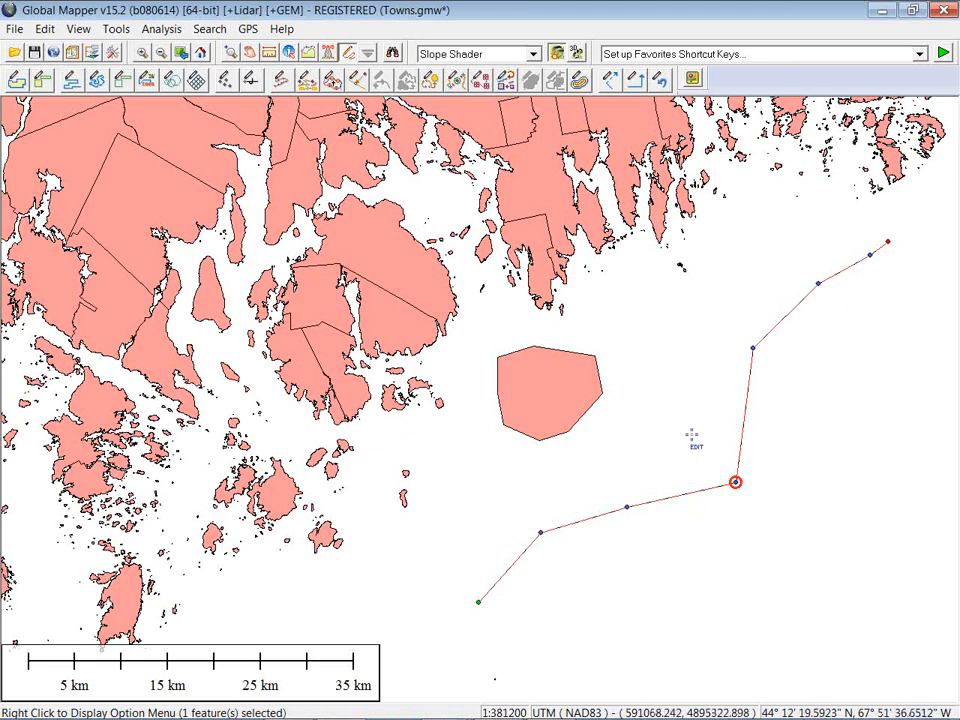
pyautogui.rightClick(690, 397)
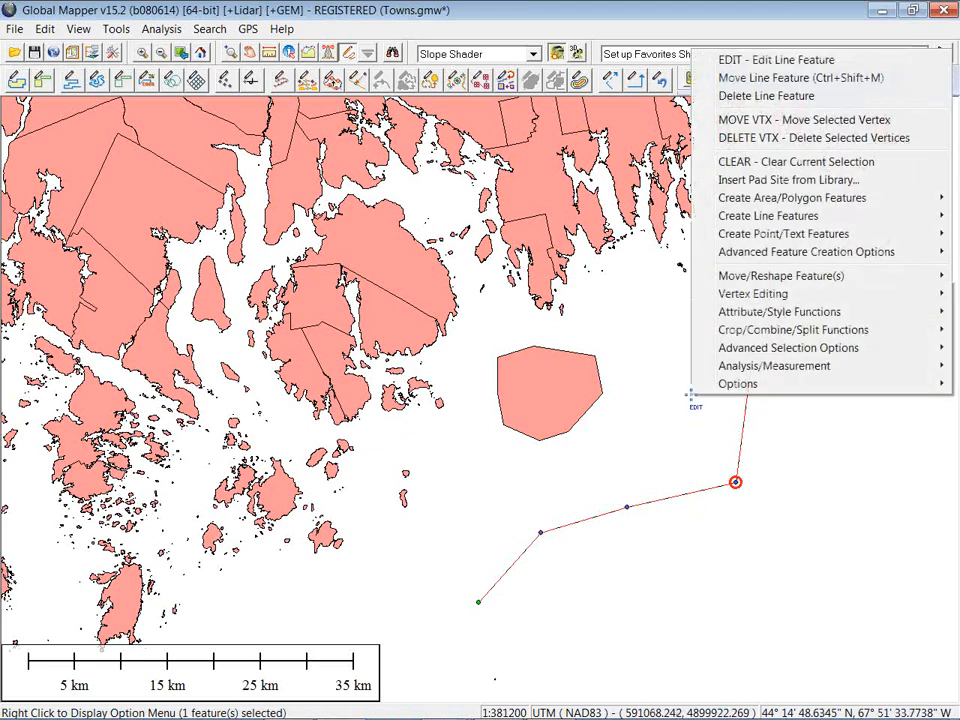
pyautogui.moveTo(735, 293)
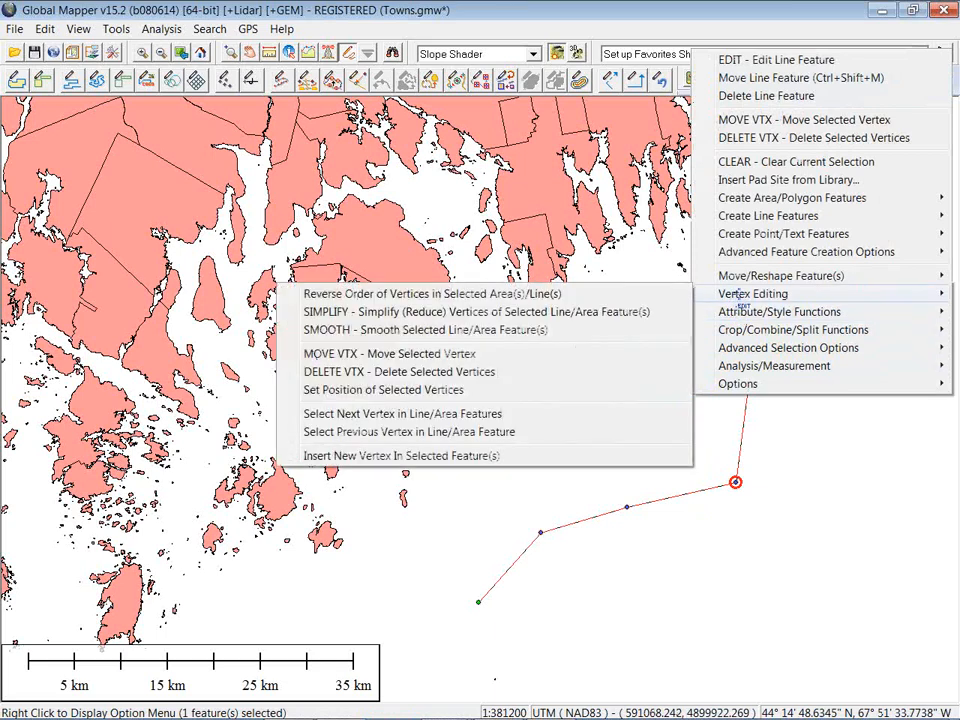
pyautogui.moveTo(745, 330)
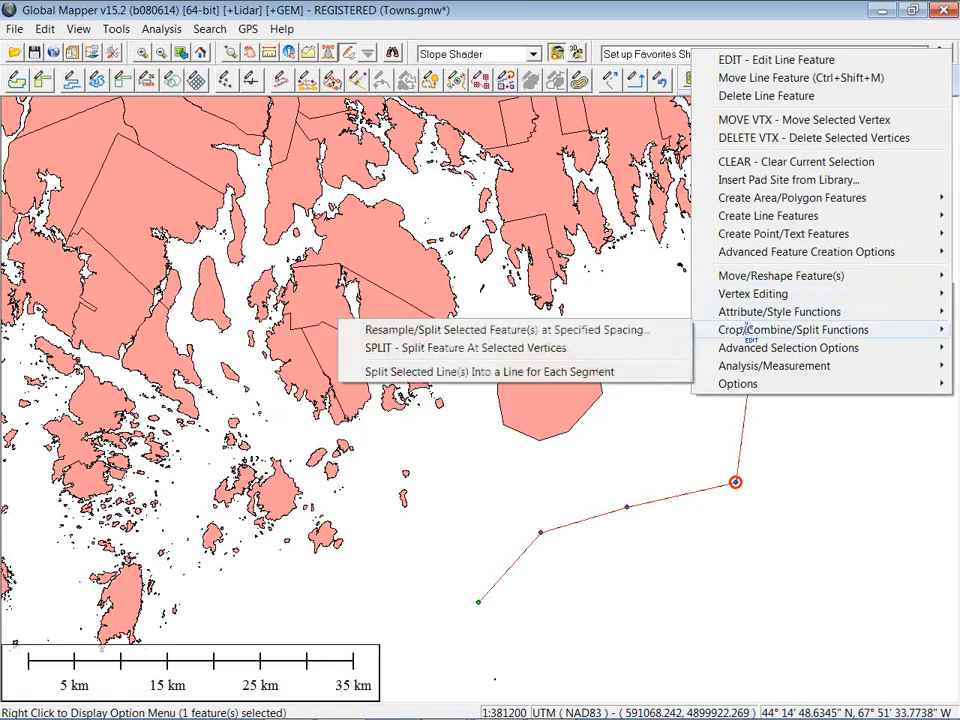
pyautogui.click(562, 348)
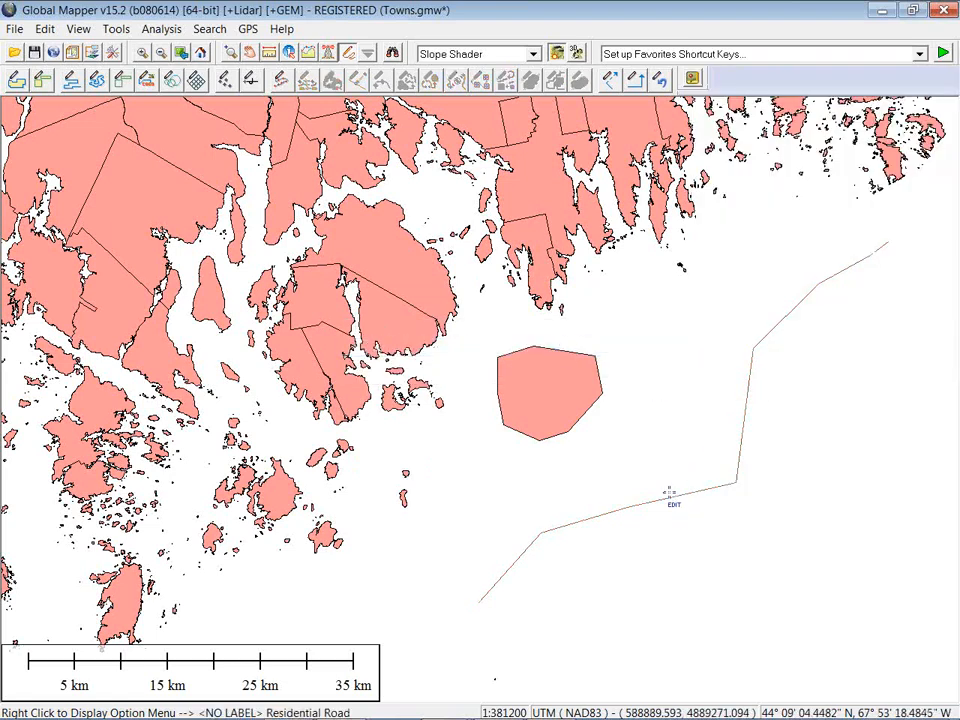
pyautogui.click(694, 521)
pyautogui.click(769, 429)
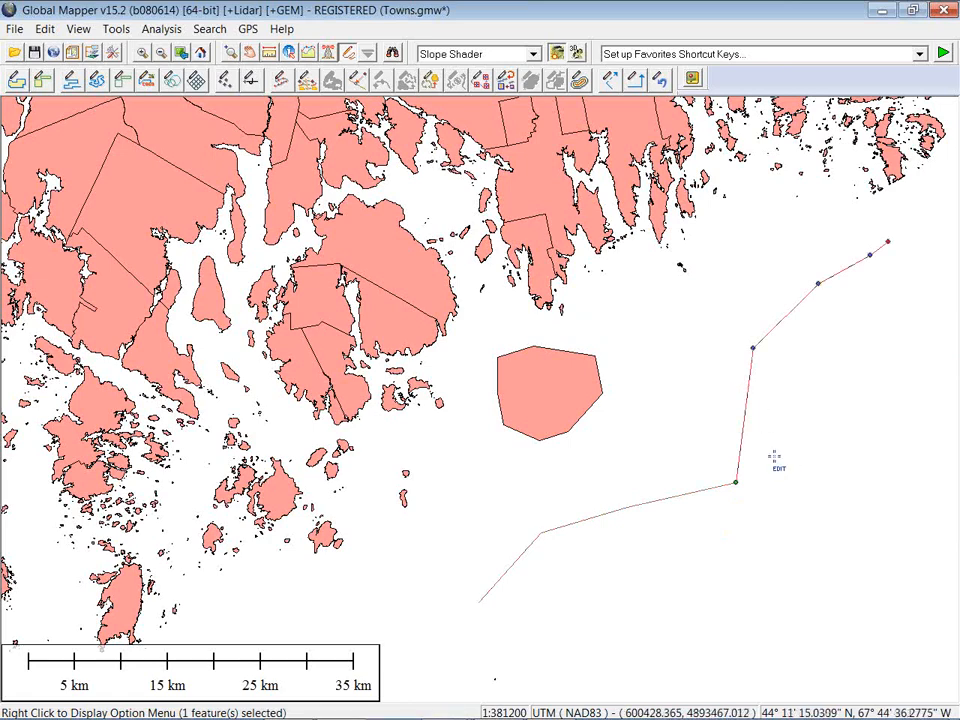
pyautogui.click(677, 495)
pyautogui.click(746, 428)
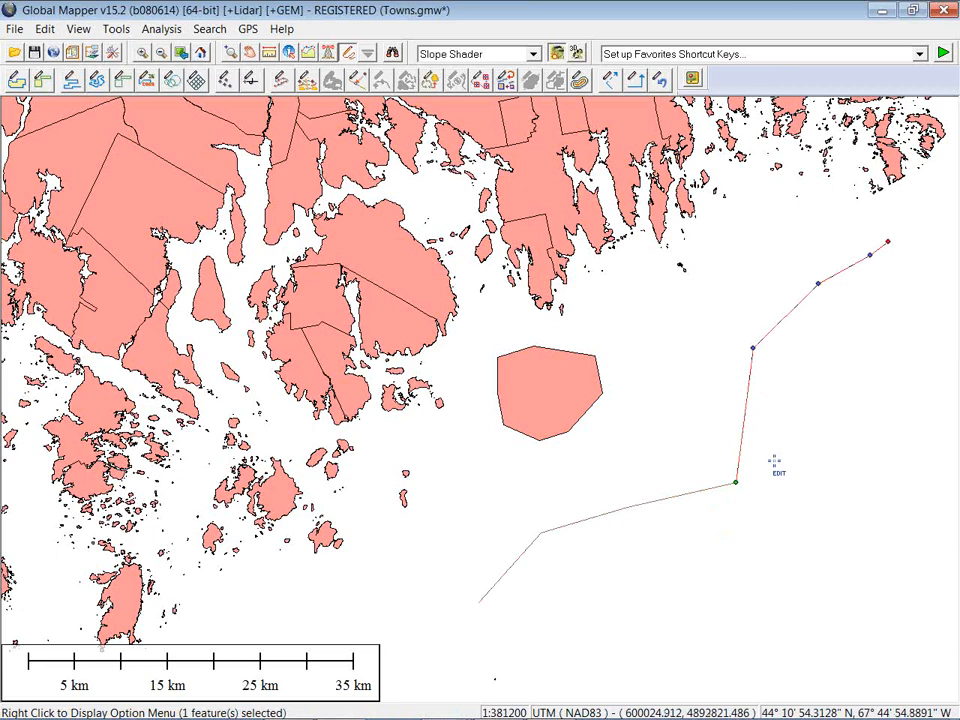
# - Draw a rectangular area with a perimeter of about 150 km over the inland towns west of the deleted town's gap
pyautogui.scroll(-2, 321, 191)
pyautogui.moveTo(316, 154); pyautogui.dragTo(557, 371)
pyautogui.moveTo(367, 256); pyautogui.dragTo(533, 363)
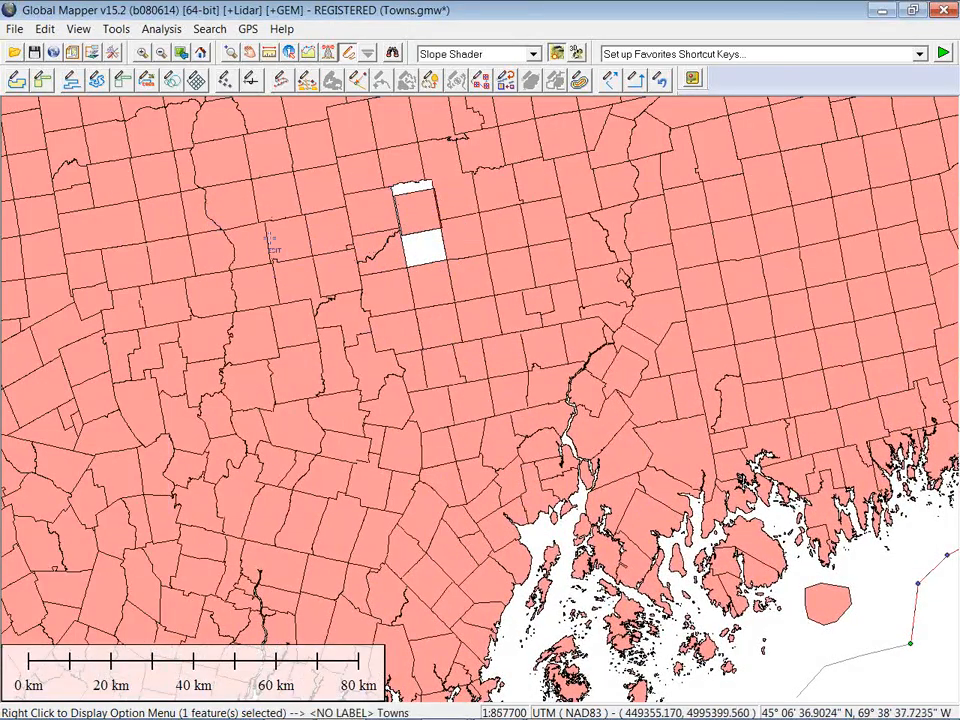
pyautogui.moveTo(270, 245); pyautogui.dragTo(508, 295)
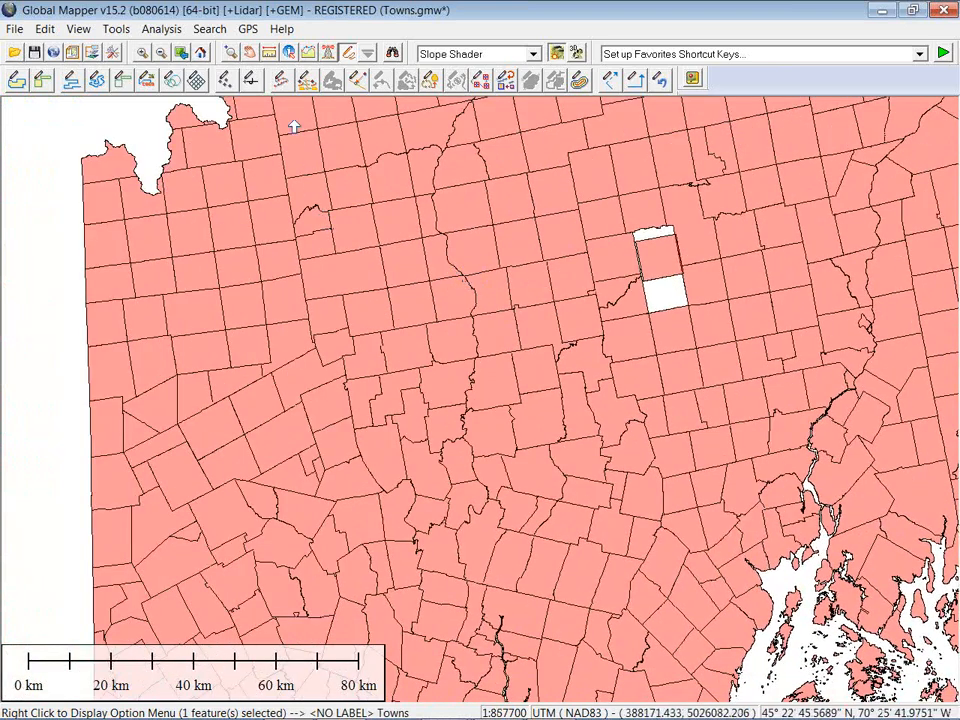
pyautogui.click(44, 80)
pyautogui.moveTo(327, 255); pyautogui.dragTo(471, 420)
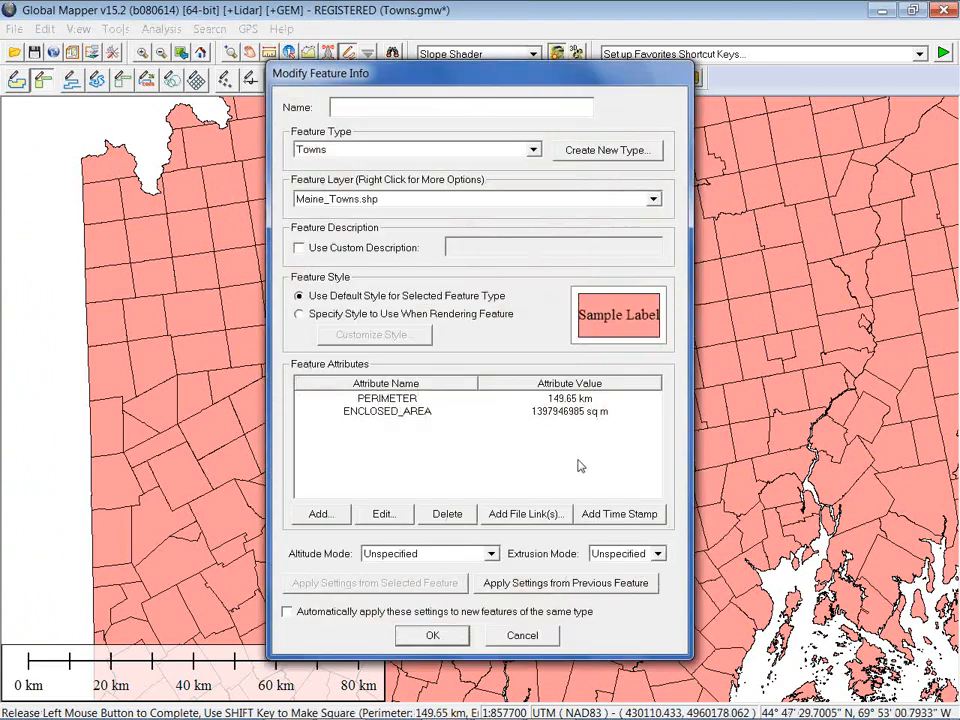
# - Create the rectangle as Unknown Area Type in the User Created Features layer
pyautogui.click(434, 152)
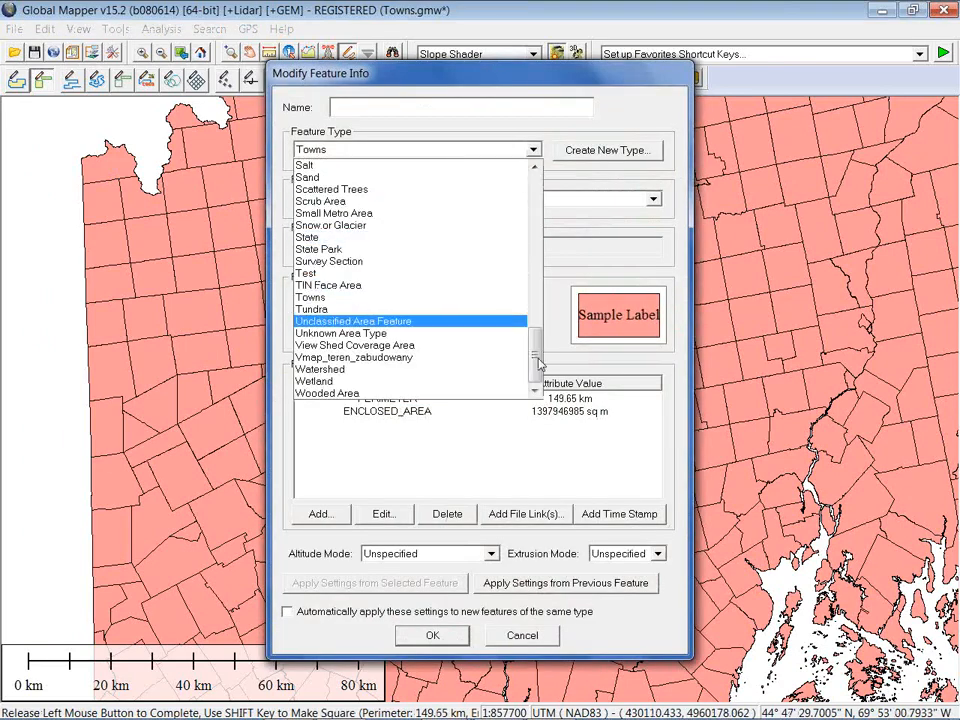
pyautogui.click(385, 333)
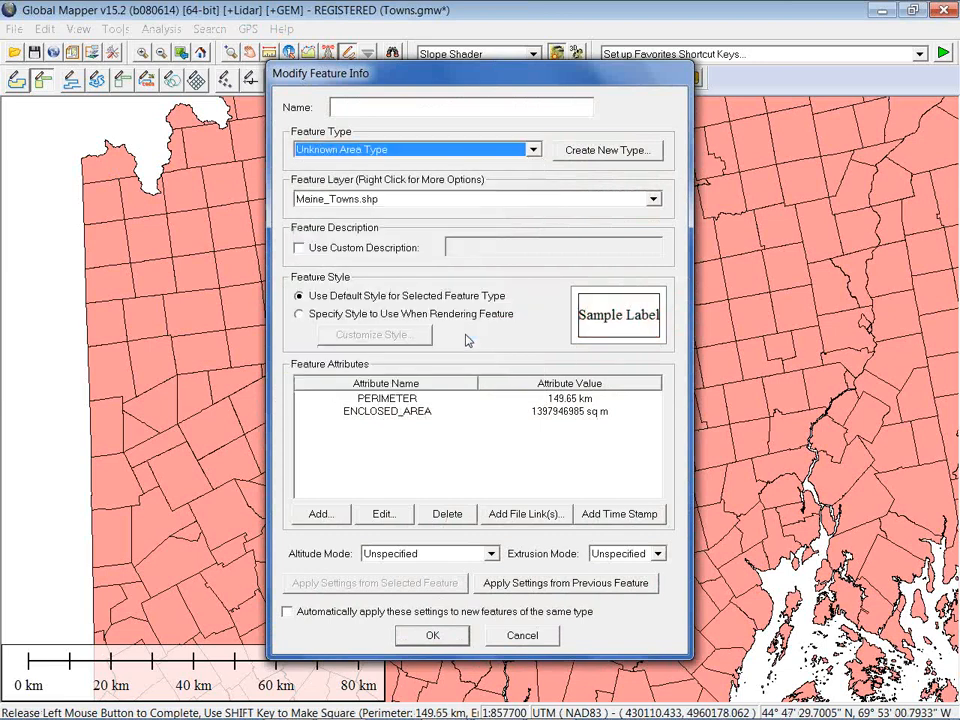
pyautogui.click(398, 199)
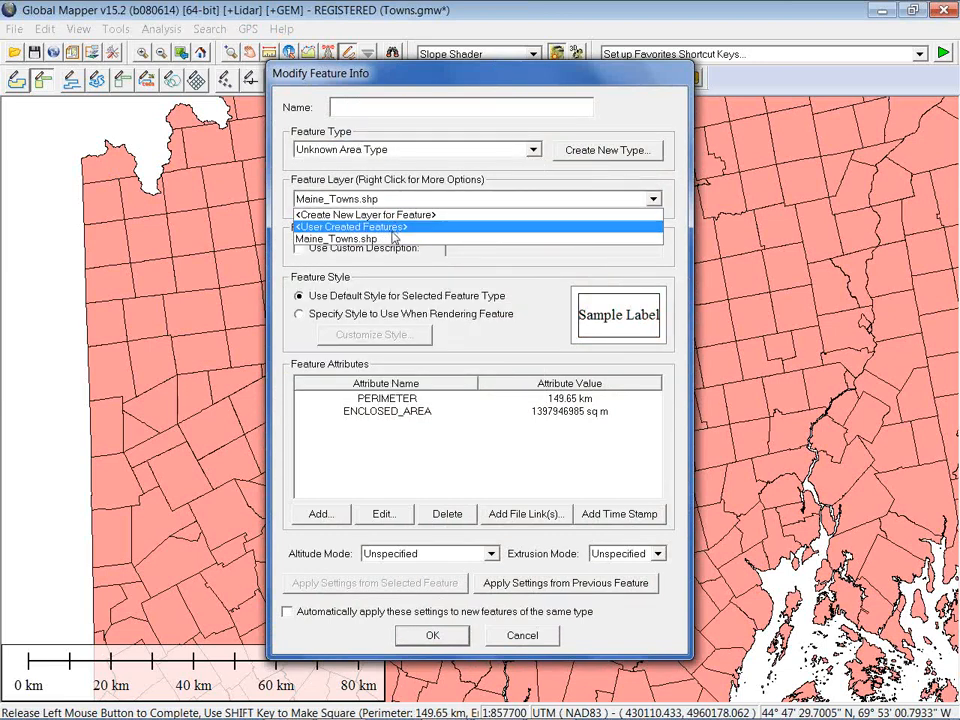
pyautogui.click(395, 230)
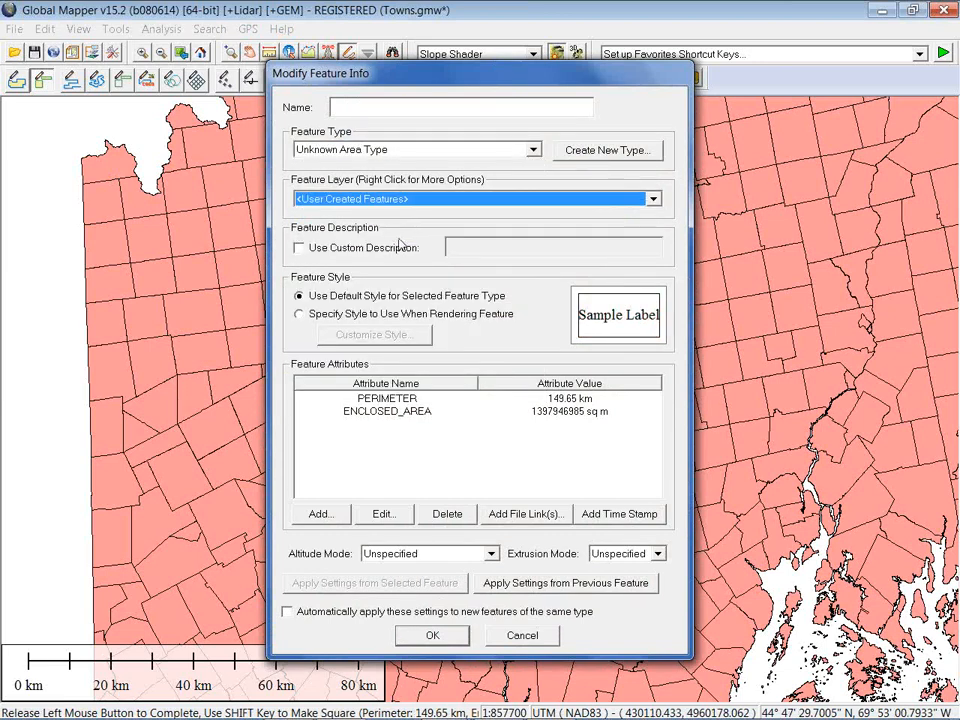
pyautogui.click(432, 637)
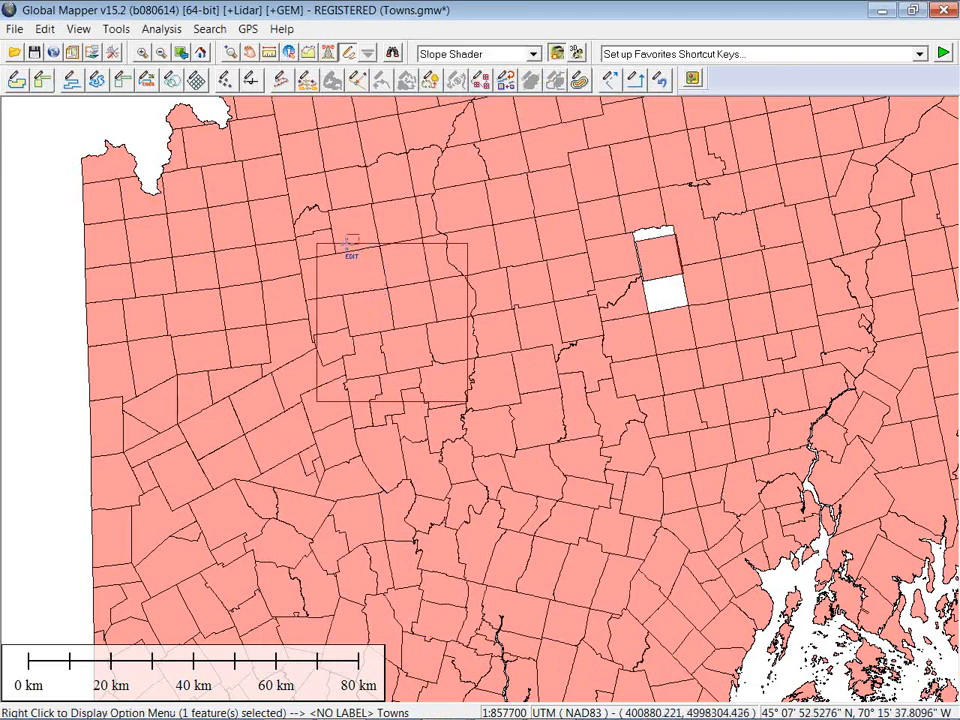
# - Select the rectangle and crop the loaded area, line and point features to it, placing the results in a new layer named Test
pyautogui.click(439, 272)
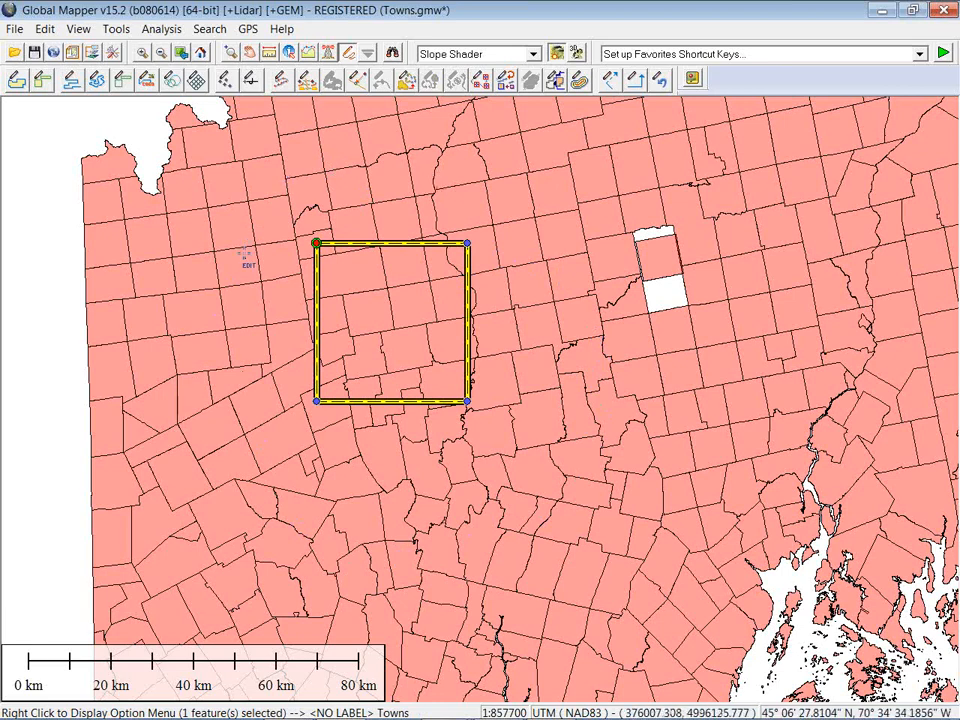
pyautogui.rightClick(497, 200)
pyautogui.moveTo(577, 441)
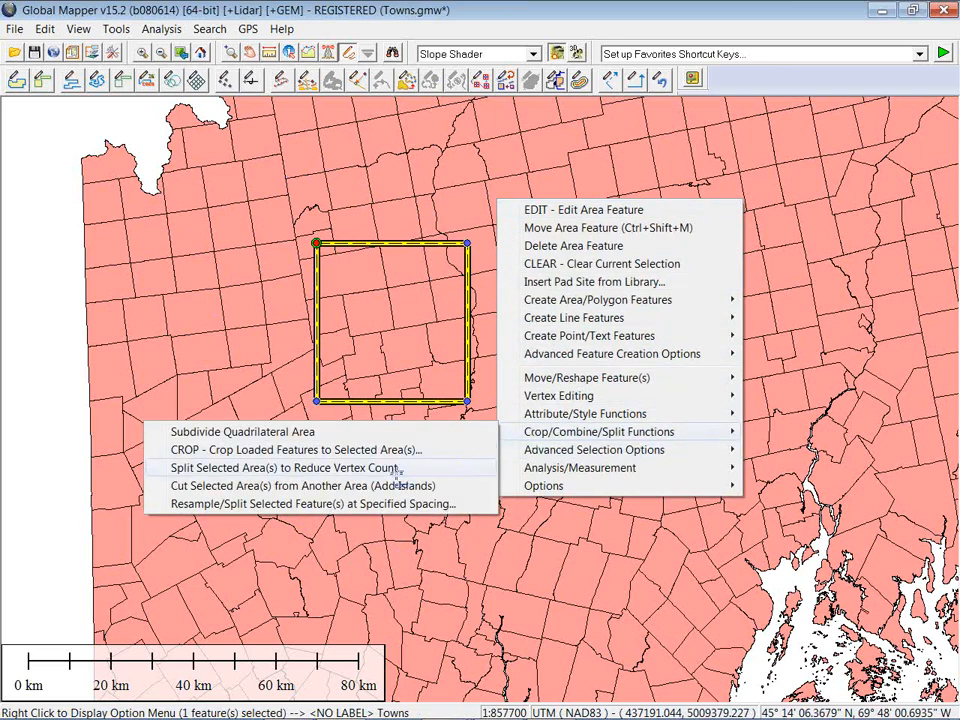
pyautogui.click(316, 450)
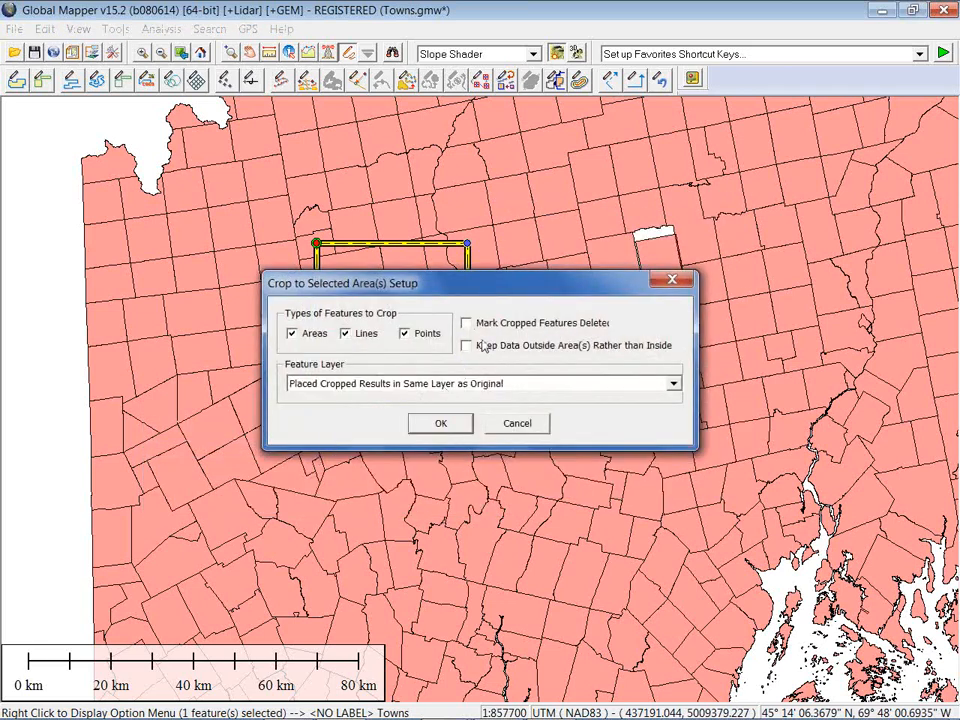
pyautogui.click(460, 384)
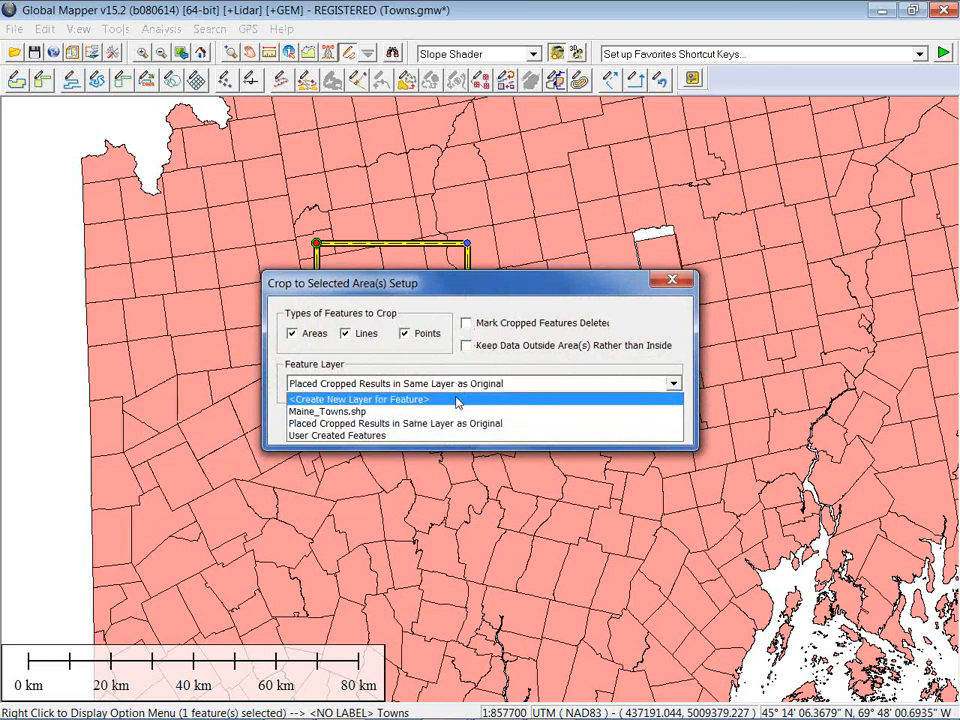
pyautogui.click(457, 400)
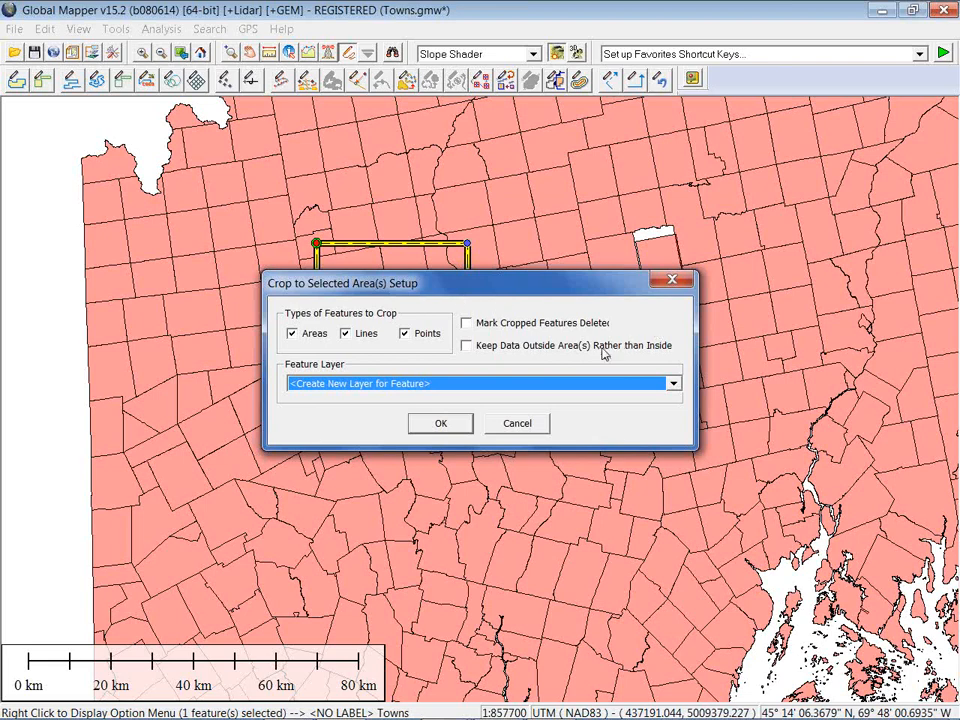
pyautogui.click(438, 425)
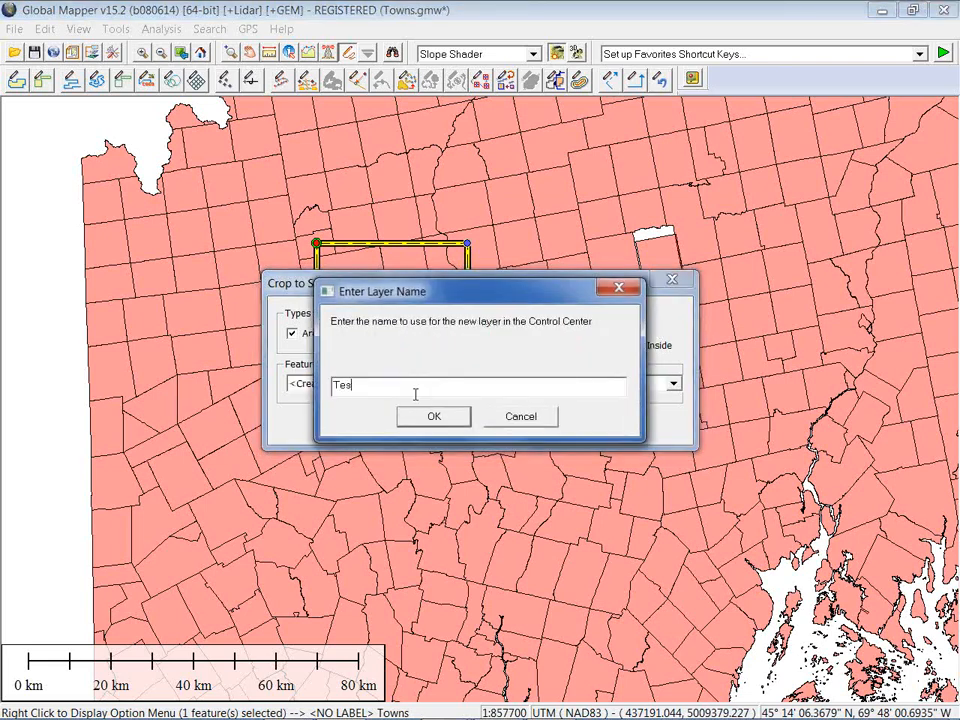
pyautogui.write('Test')
pyautogui.click(450, 418)
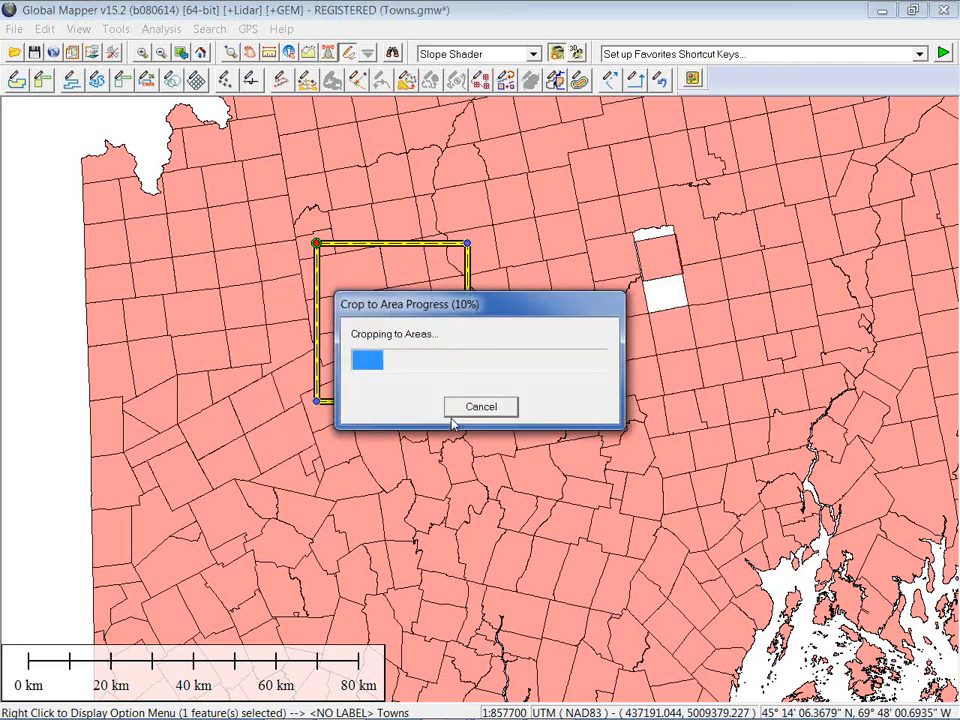
# - Hide the Maine_Towns.shp layer to view the cropped towns on their own, and clear the selection
pyautogui.click(71, 52)
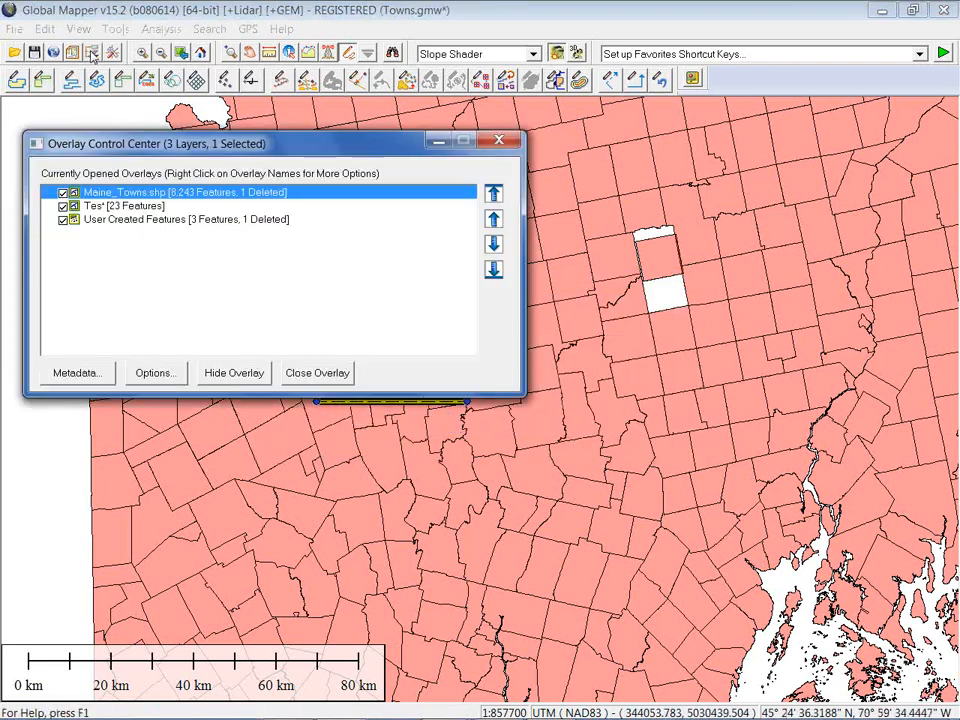
pyautogui.click(63, 192)
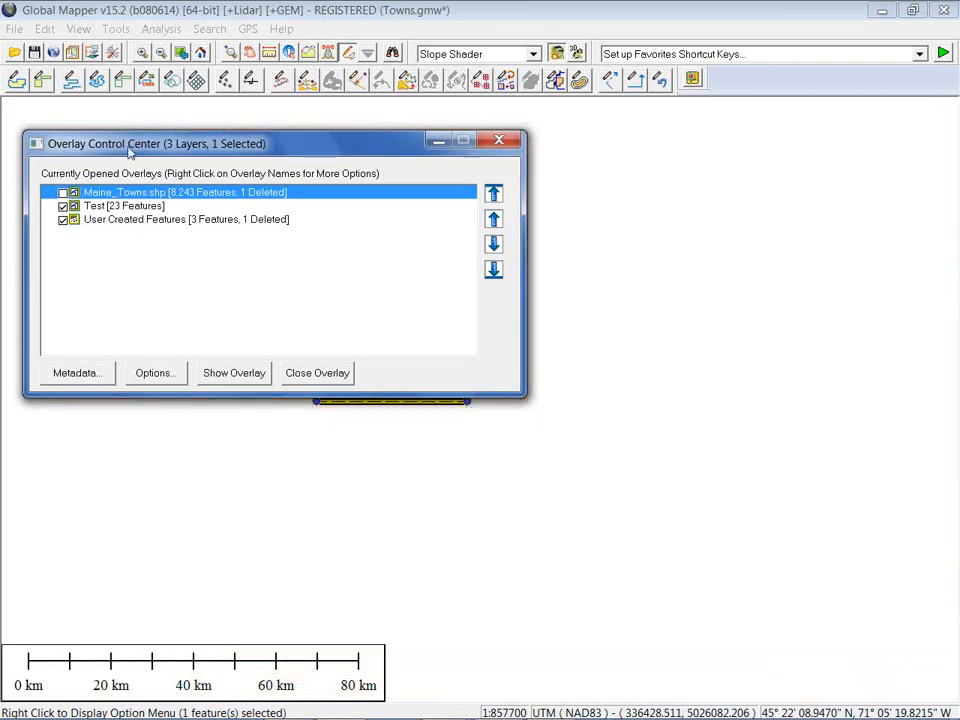
pyautogui.moveTo(150, 143); pyautogui.dragTo(614, 405)
pyautogui.click(536, 258)
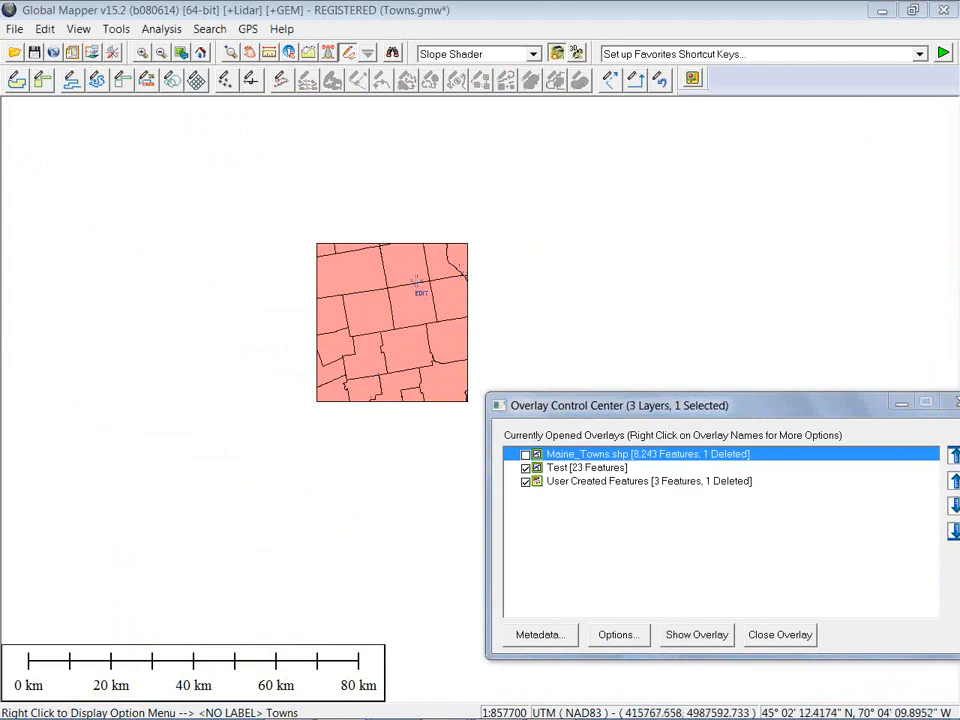
# - Close the Test and User Created Features overlays
pyautogui.click(588, 468)
pyautogui.moveTo(600, 405); pyautogui.dragTo(384, 262)
pyautogui.click(532, 491)
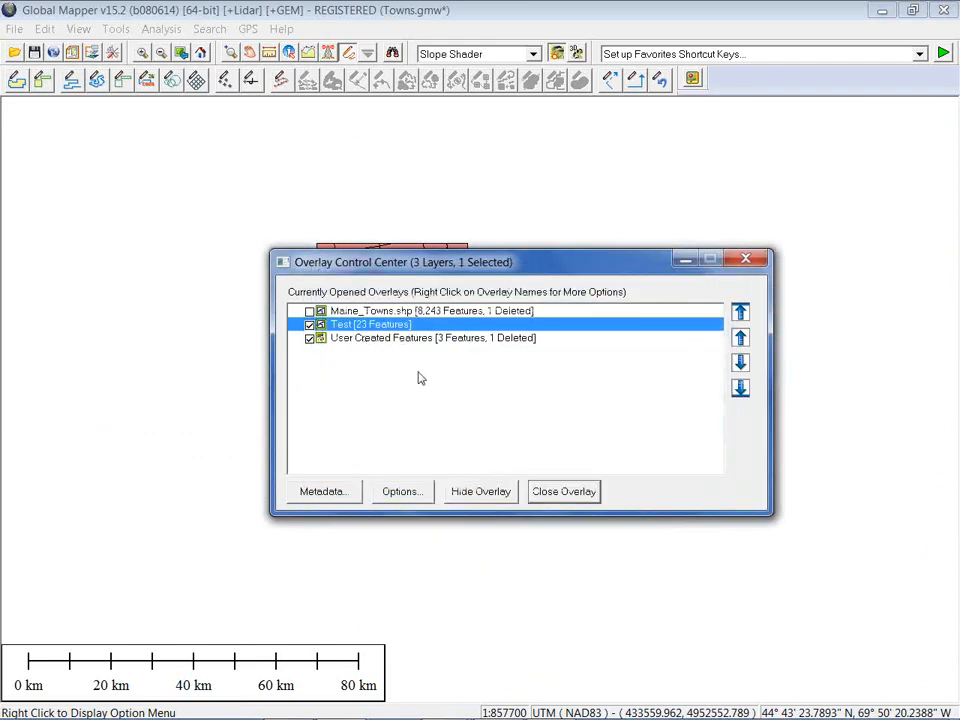
pyautogui.click(585, 491)
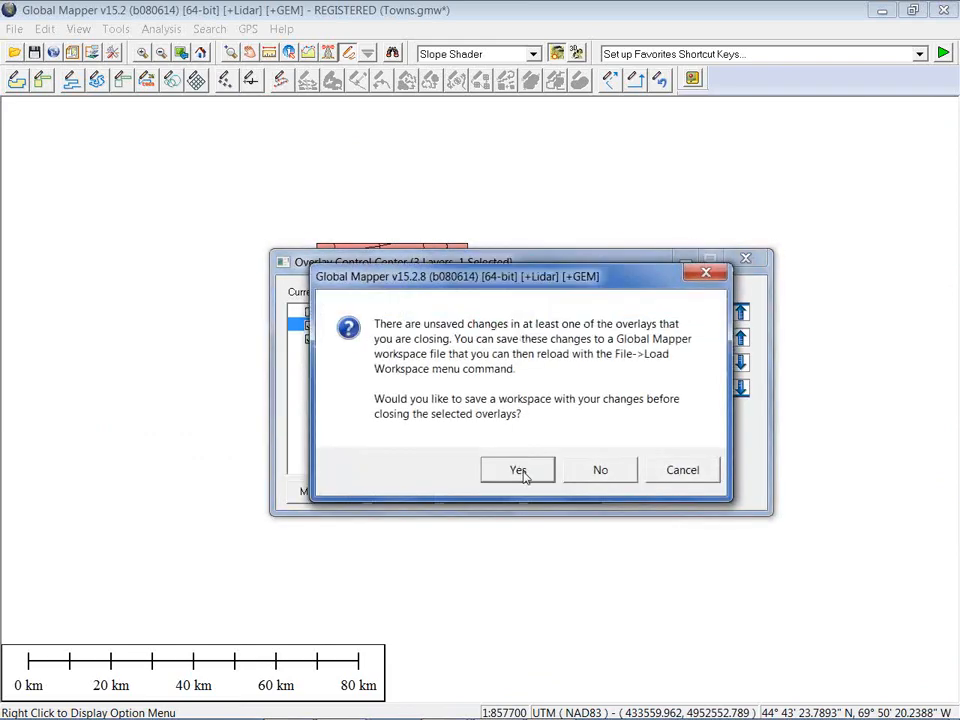
pyautogui.click(517, 467)
pyautogui.click(392, 325)
pyautogui.click(564, 491)
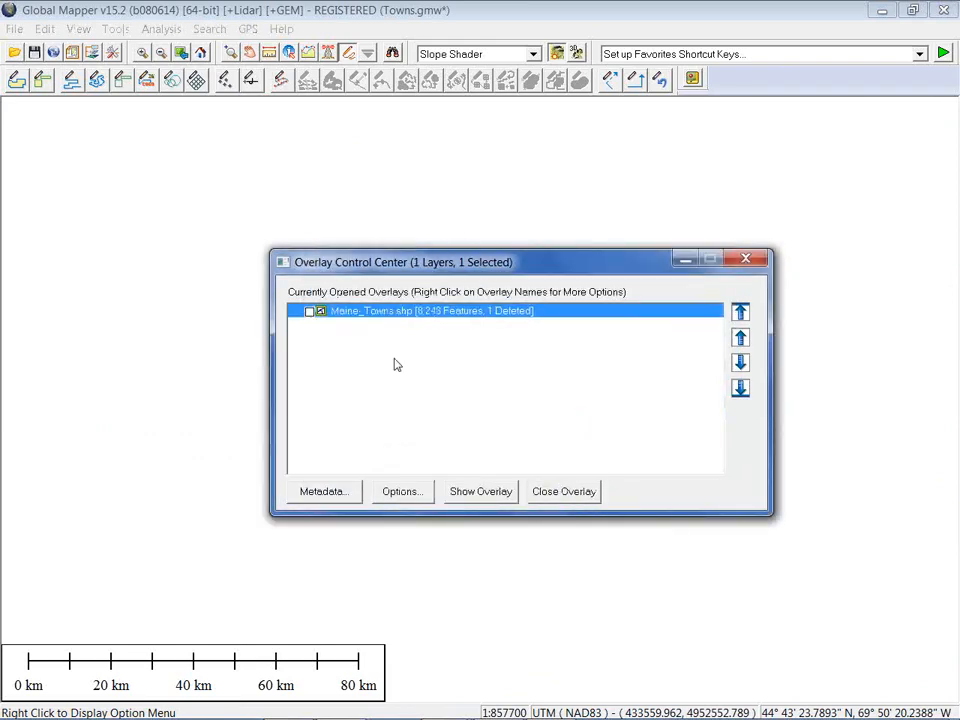
# - Show the Maine_Towns.shp layer again and close the overlay list
pyautogui.click(310, 311)
pyautogui.moveTo(430, 267); pyautogui.dragTo(537, 200)
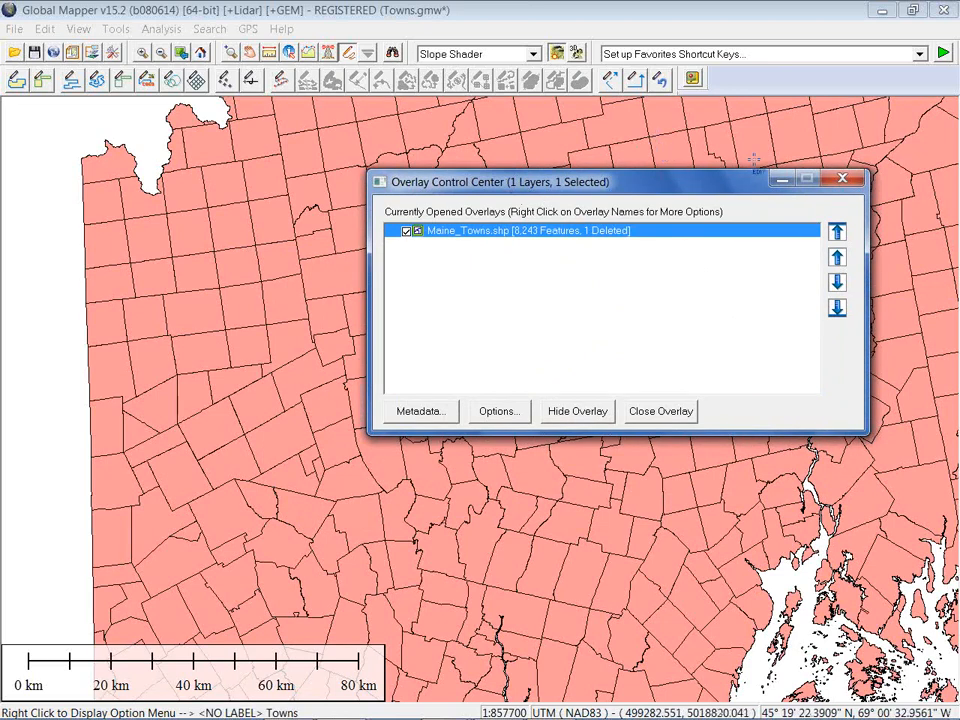
pyautogui.click(843, 179)
pyautogui.moveTo(431, 498); pyautogui.dragTo(445, 289)
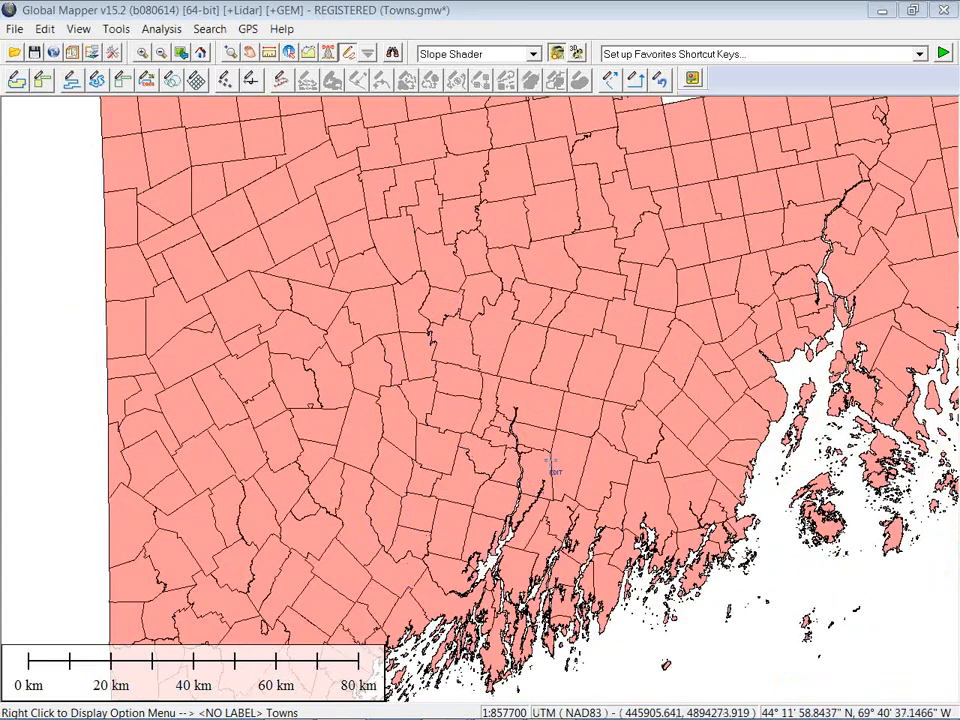
pyautogui.scroll(3, 594, 370)
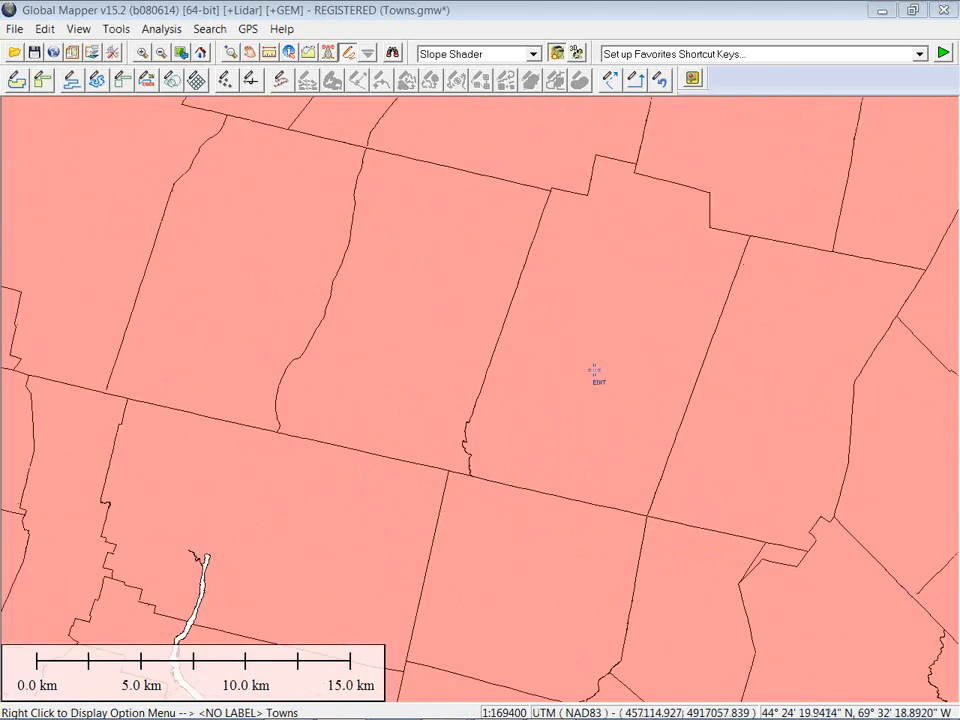
# - Draw a roughly square area feature with a perimeter of about 15.4 km inside the central town polygon, keeping the default feature settings
pyautogui.rightClick(452, 373)
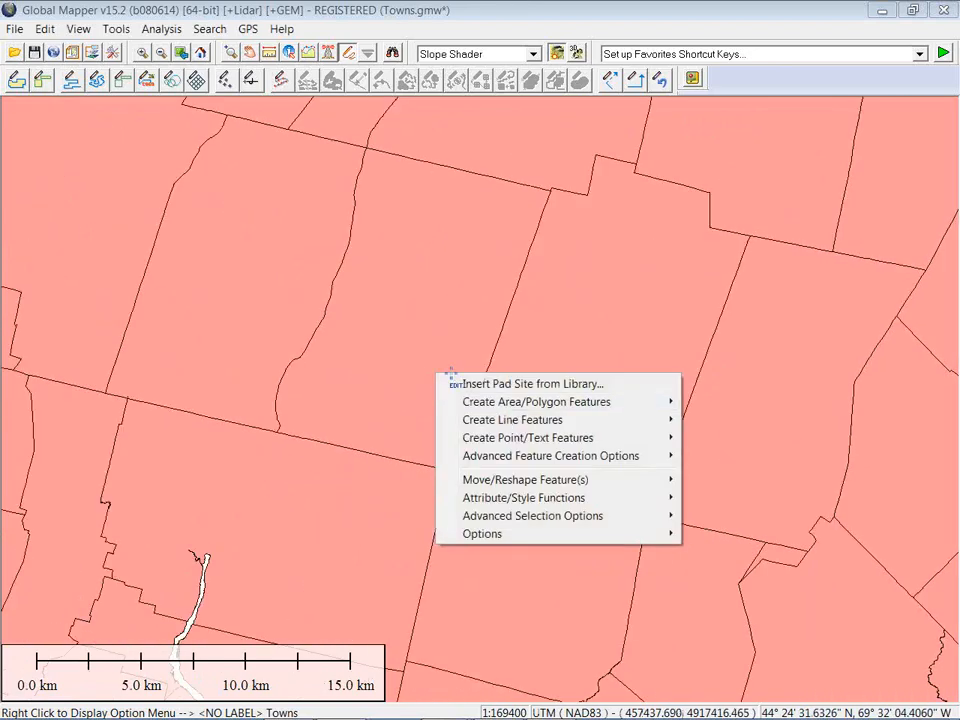
pyautogui.click(439, 264)
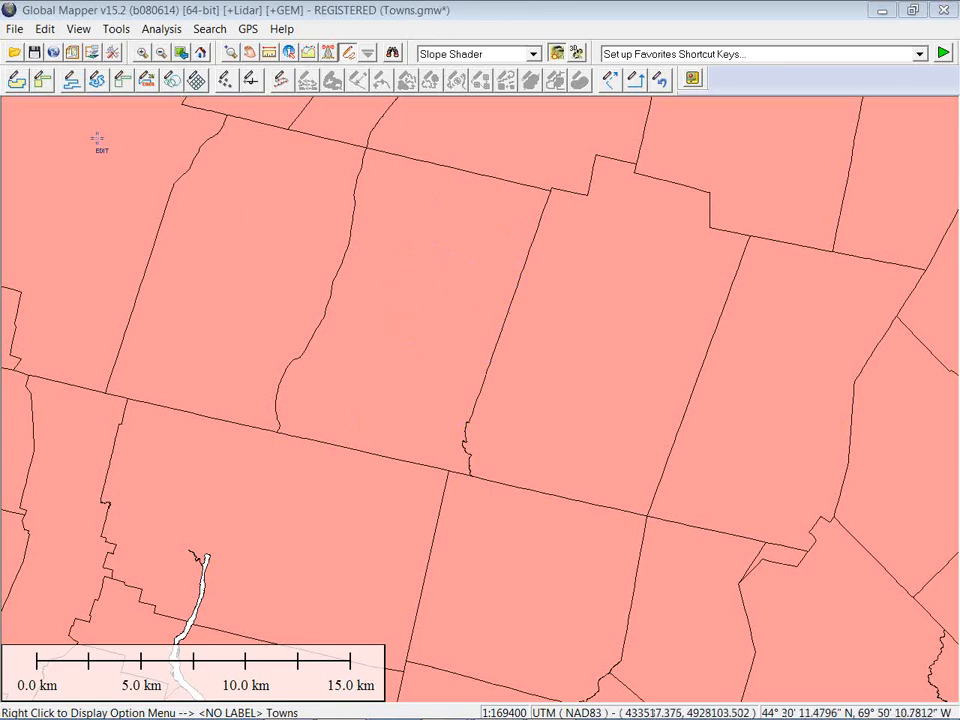
pyautogui.click(42, 80)
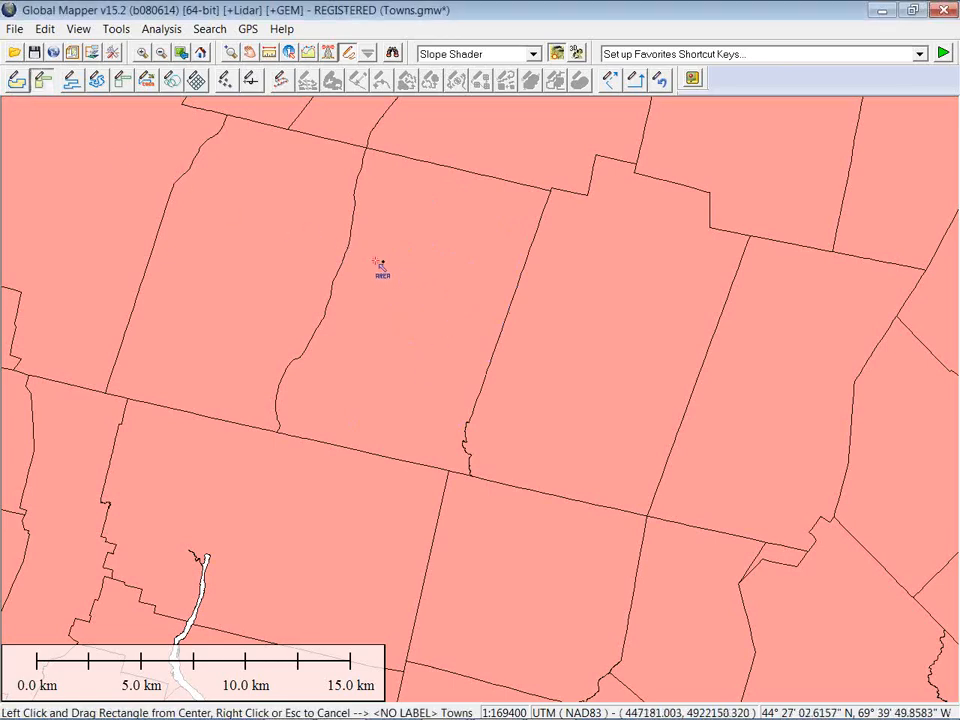
pyautogui.moveTo(376, 264); pyautogui.dragTo(461, 348)
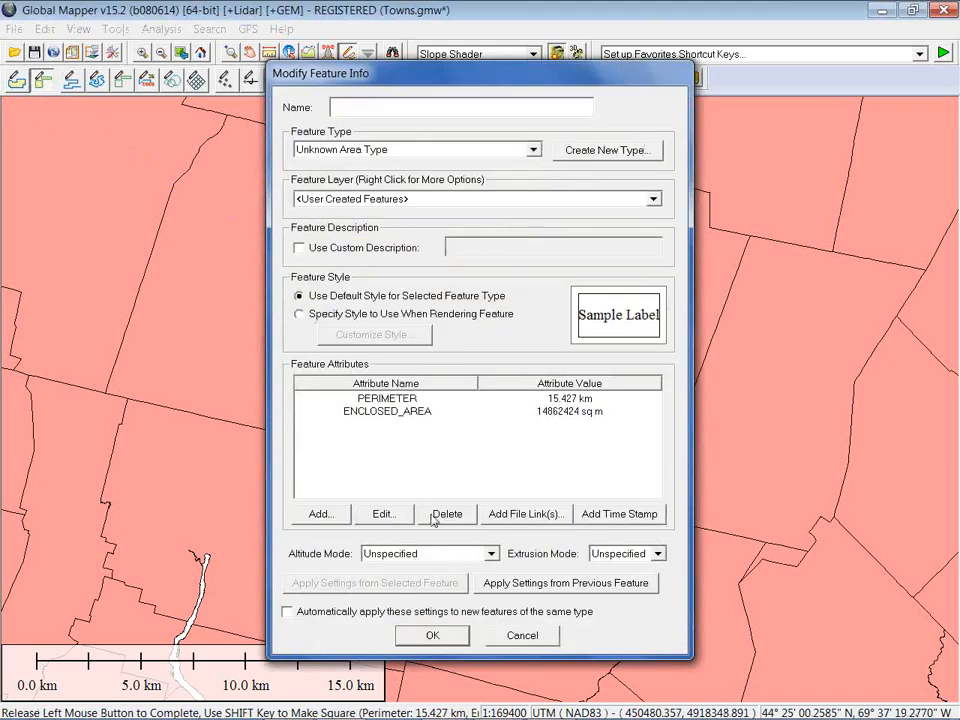
pyautogui.click(432, 636)
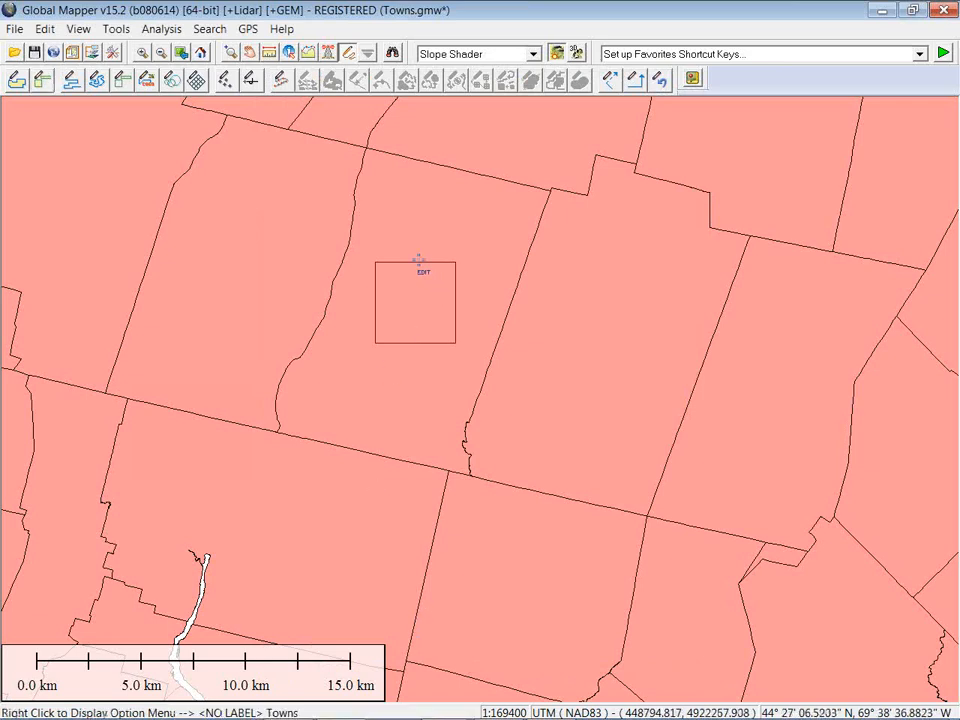
# - Cut the square area out of the surrounding town polygon as an island and mark the original square as deleted
pyautogui.click(423, 327)
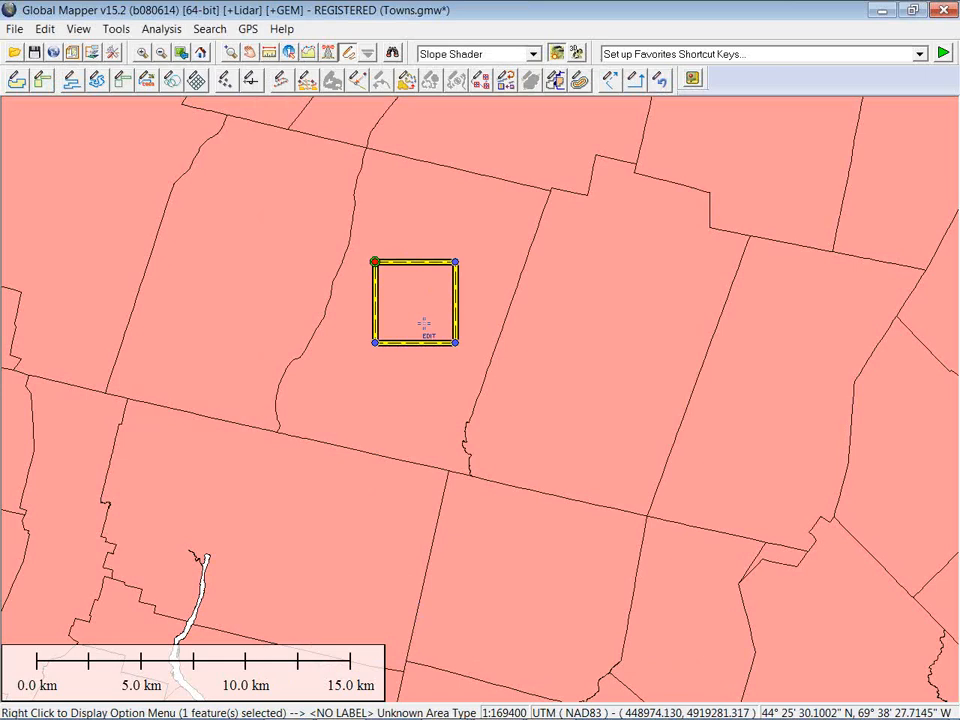
pyautogui.rightClick(499, 213)
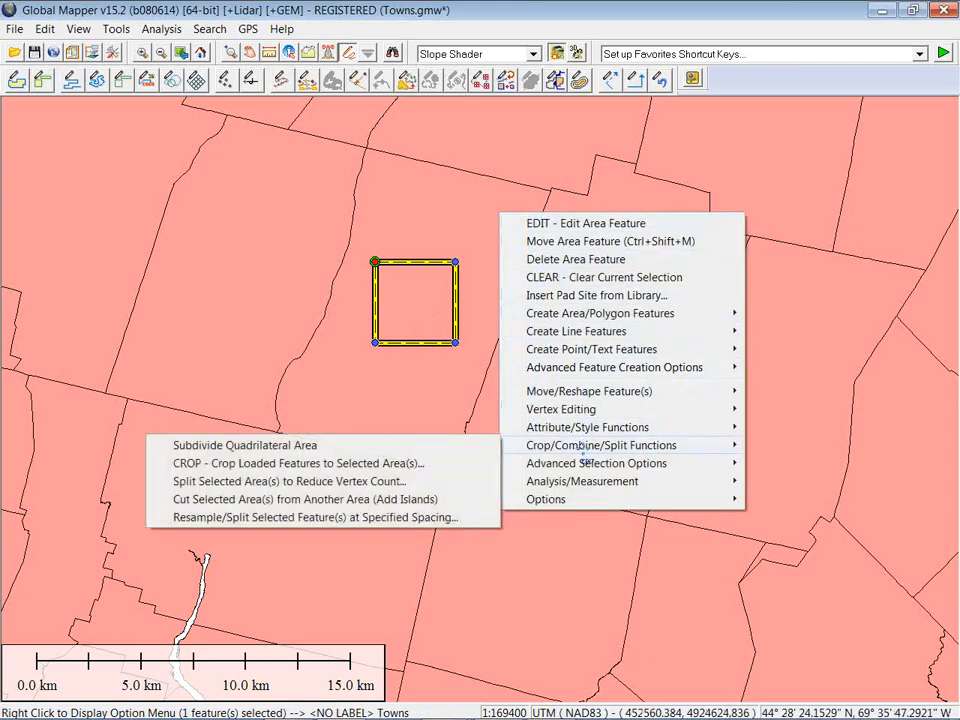
pyautogui.moveTo(609, 452)
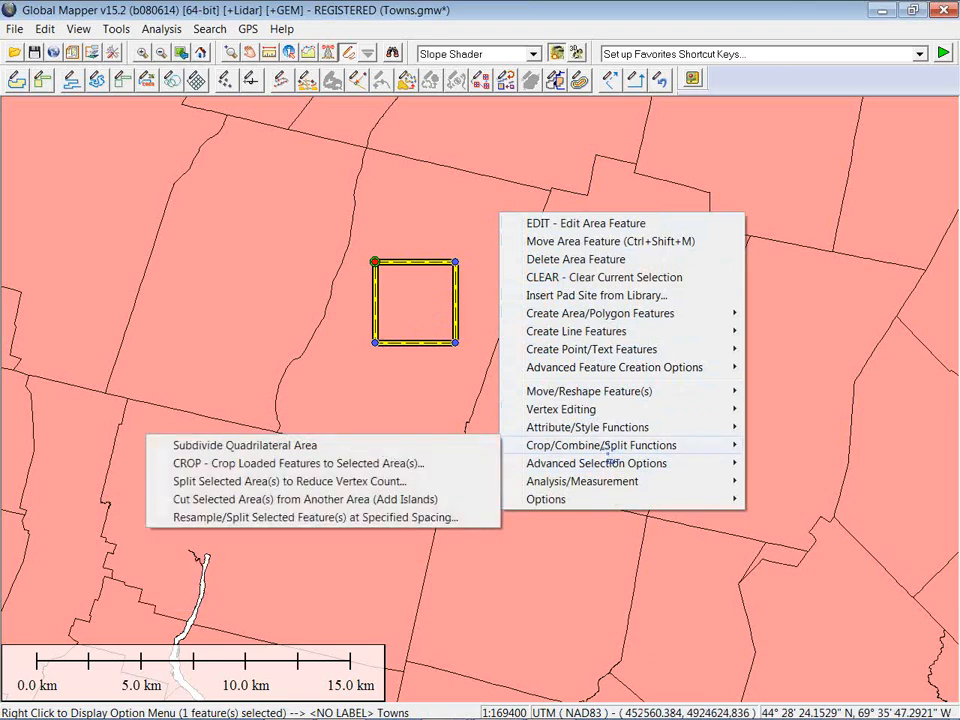
pyautogui.click(411, 498)
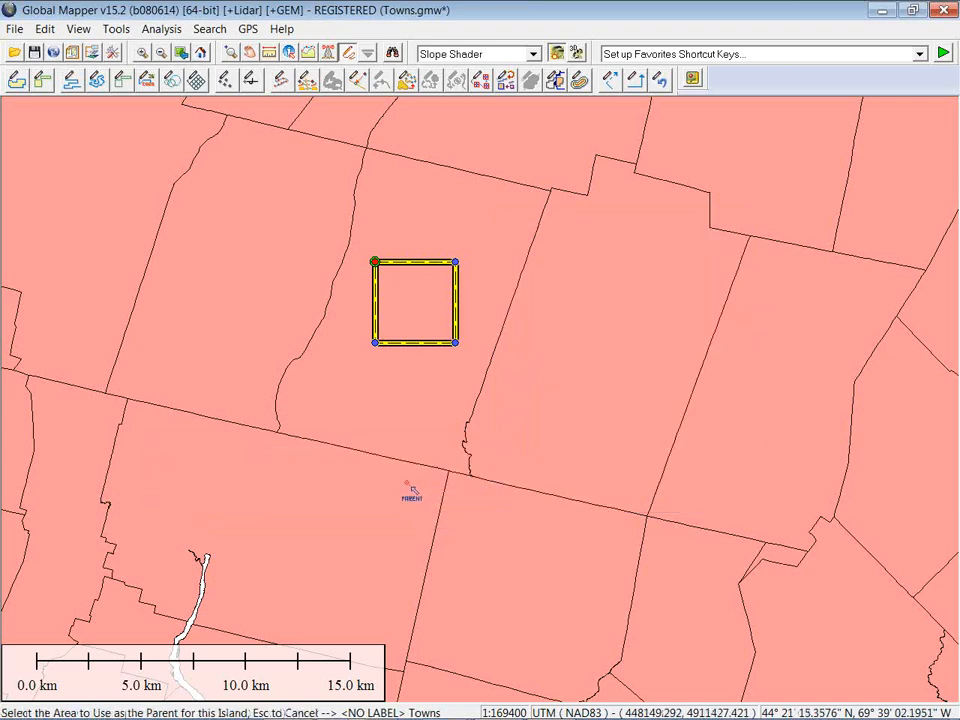
pyautogui.click(386, 401)
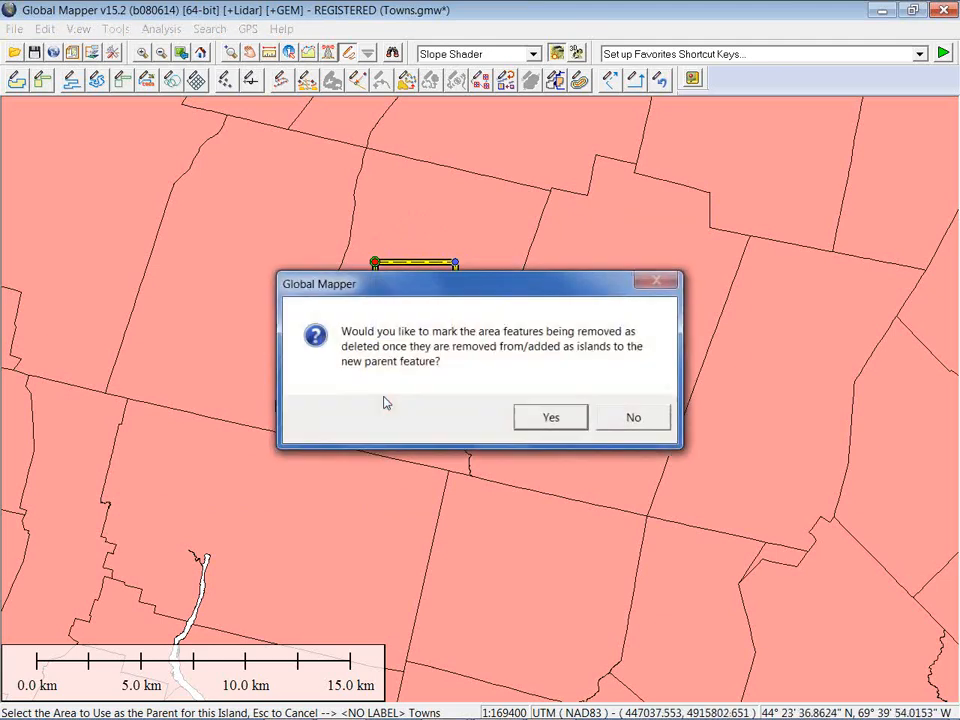
pyautogui.click(540, 419)
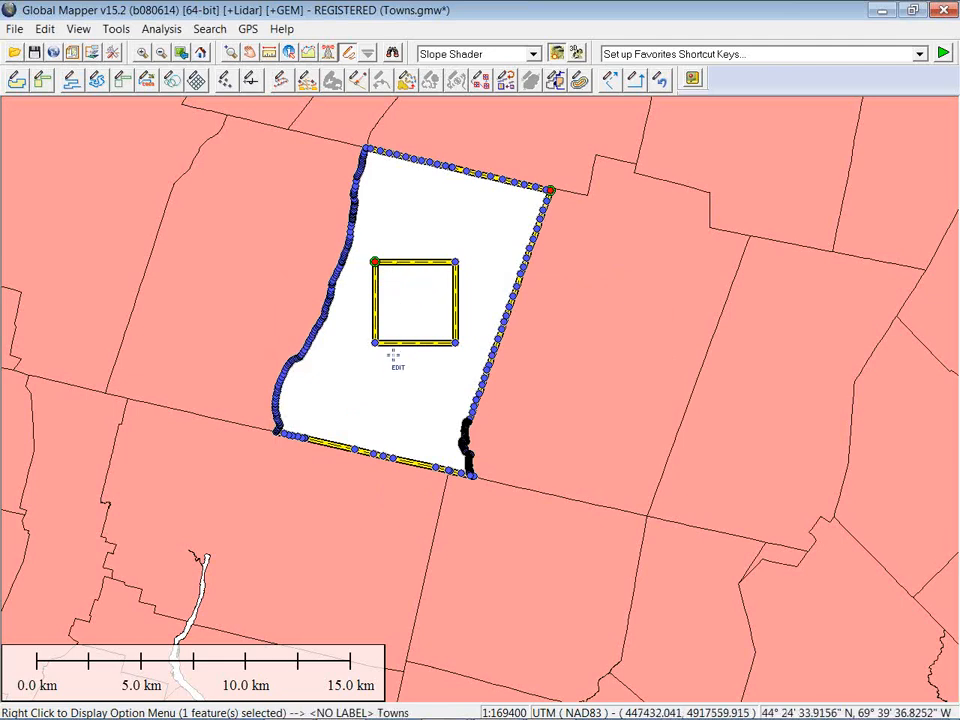
# - Select the square hole in the town polygon, move it southwest within the town, and clear the selection
pyautogui.click(416, 295)
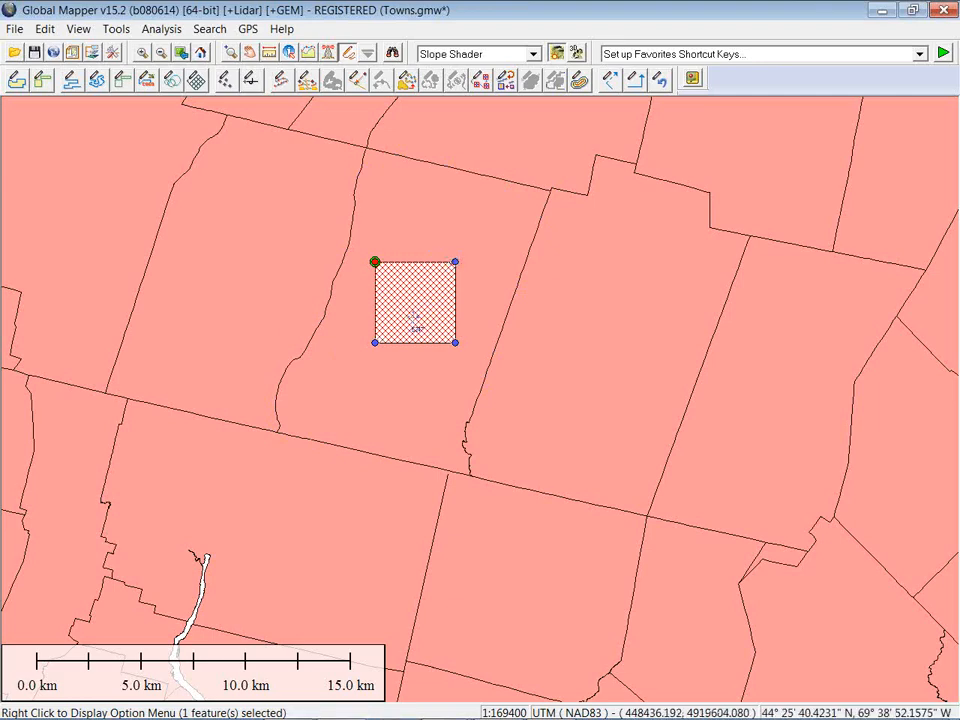
pyautogui.rightClick(410, 300)
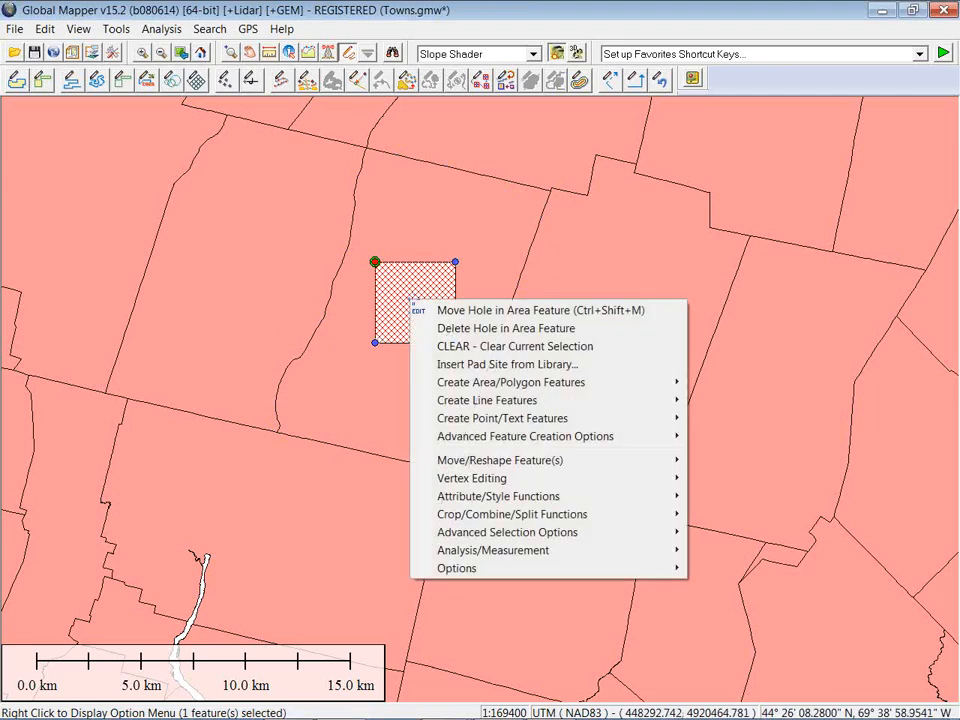
pyautogui.moveTo(467, 460)
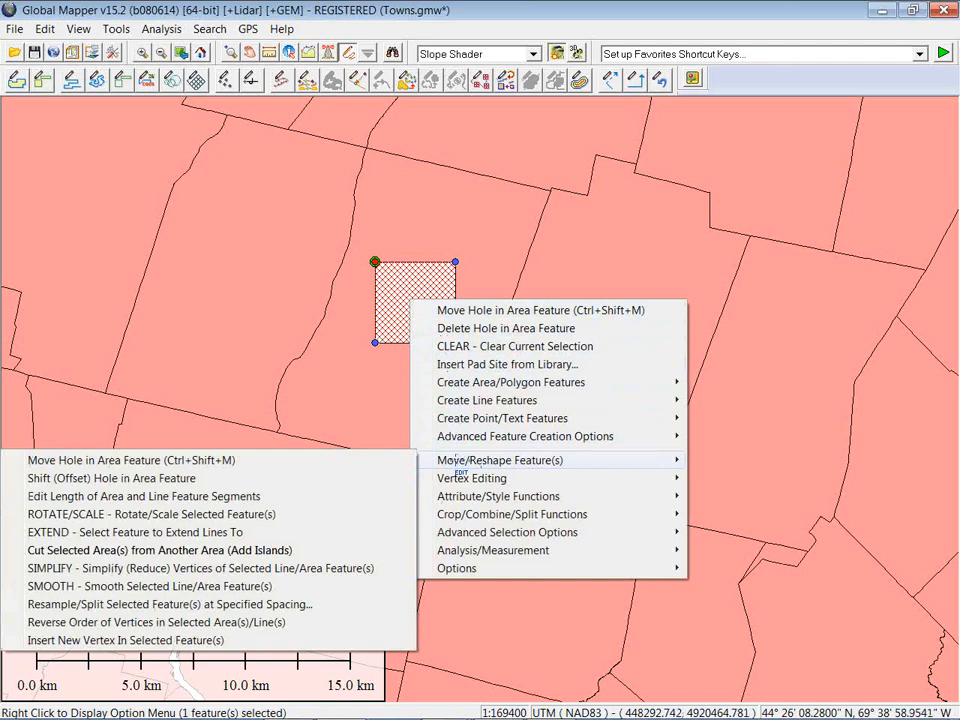
pyautogui.click(218, 461)
pyautogui.moveTo(405, 318); pyautogui.dragTo(392, 354)
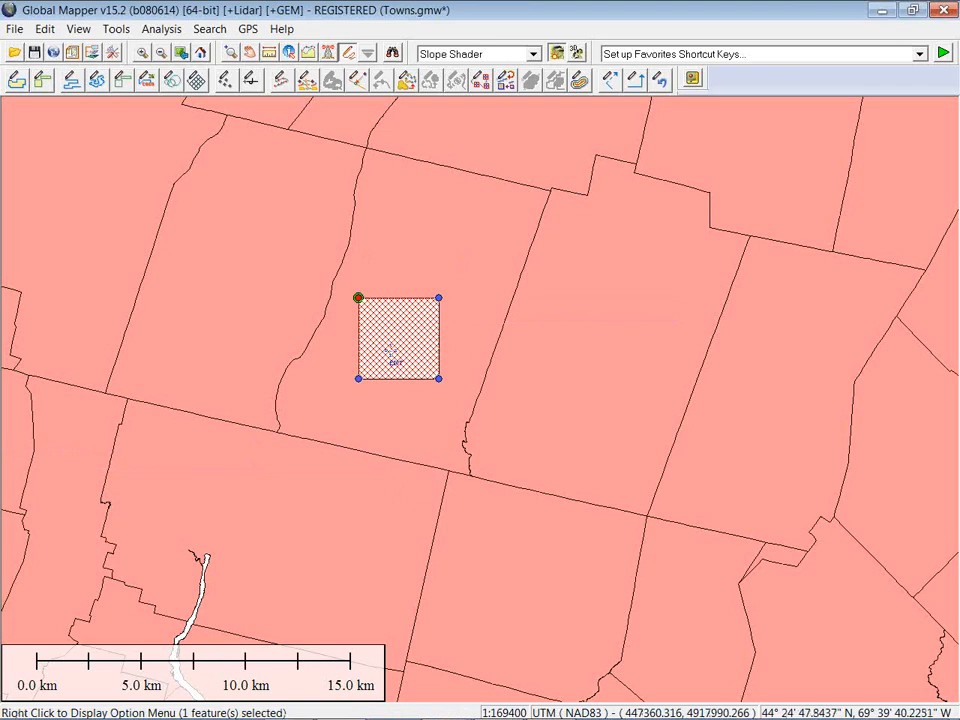
pyautogui.press('Delete')
# - Draw a six-sided area feature with a perimeter of about 15 km in open water off the coast, with default settings
pyautogui.scroll(-5, 481, 288)
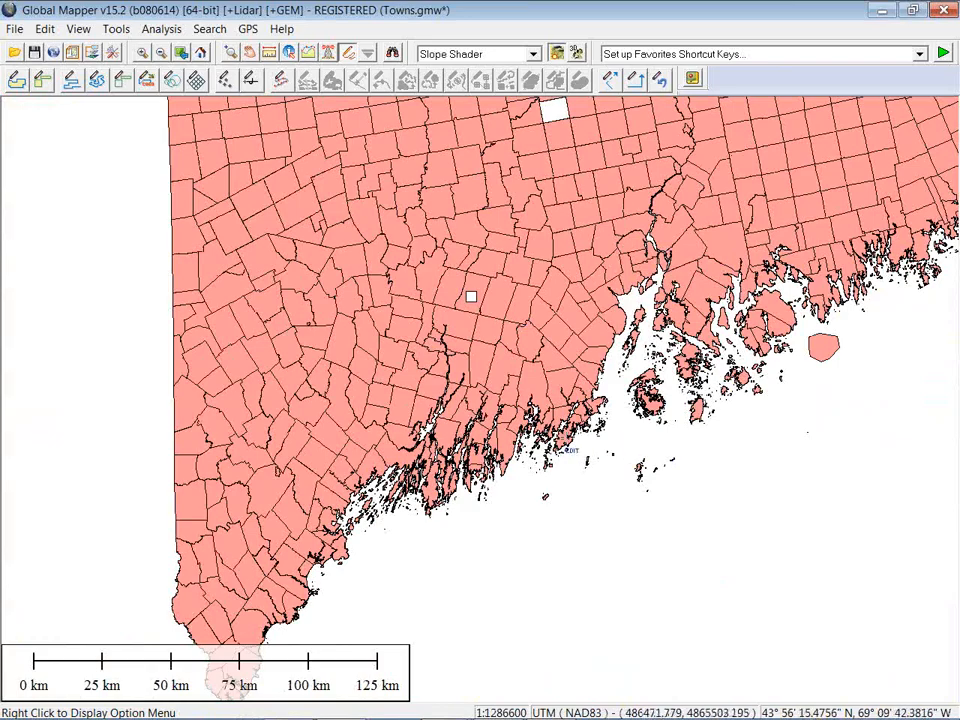
pyautogui.moveTo(564, 438); pyautogui.dragTo(488, 332)
pyautogui.rightClick(488, 330)
pyautogui.click(526, 582)
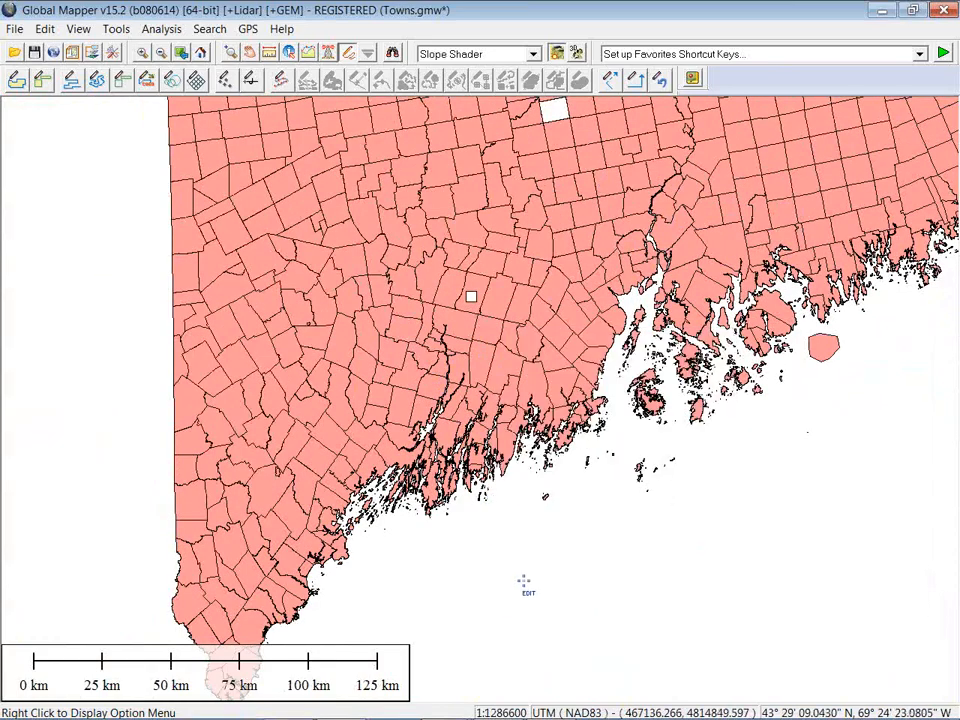
pyautogui.scroll(3, 510, 514)
pyautogui.scroll(1, 500, 505)
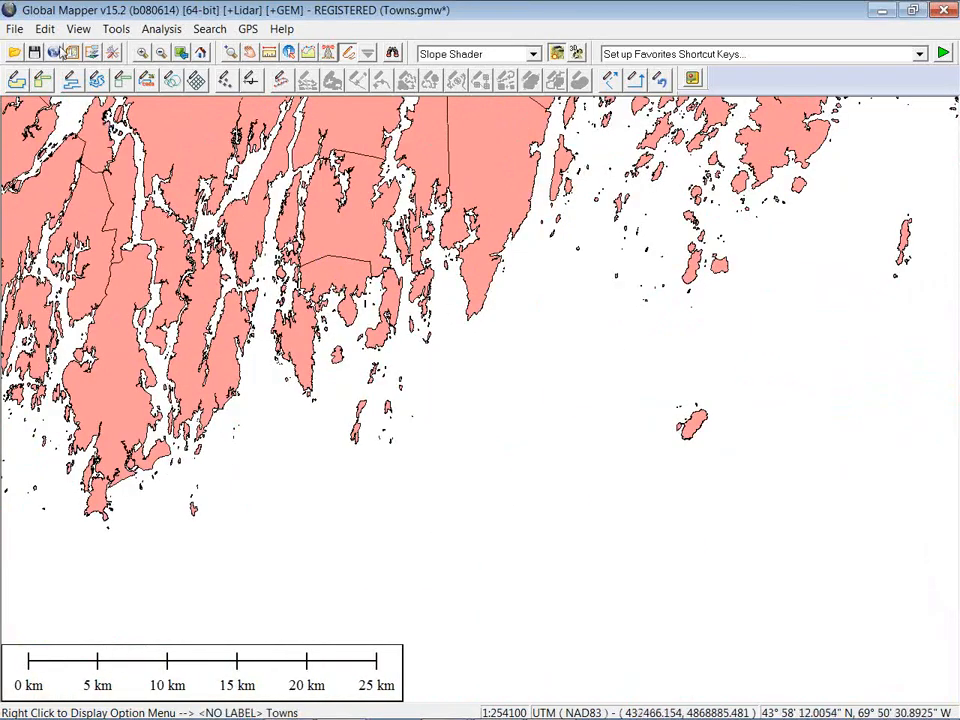
pyautogui.click(18, 82)
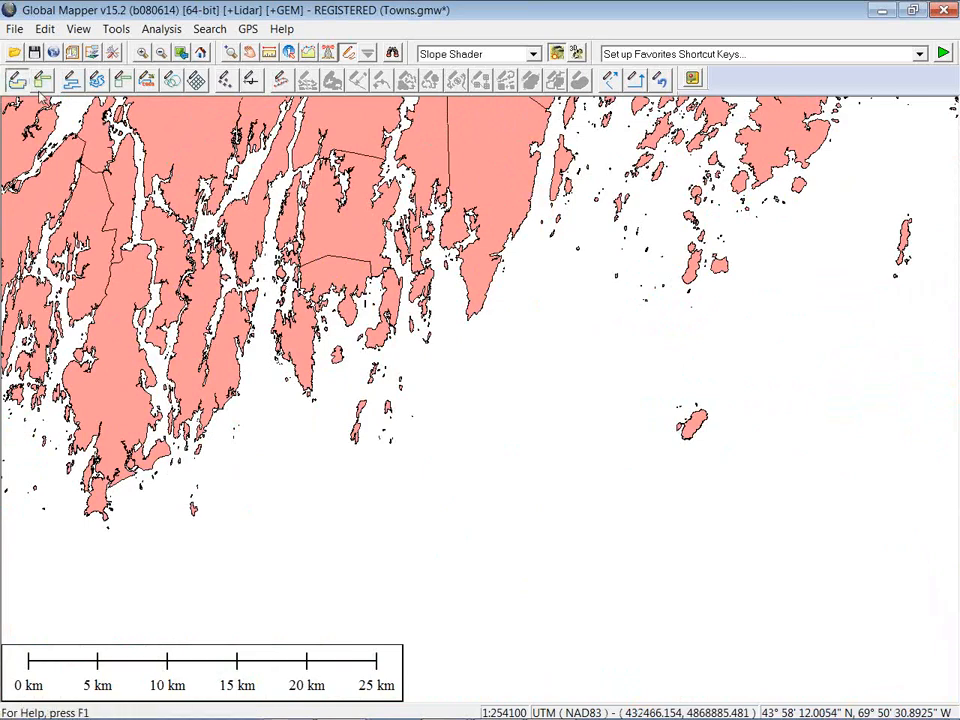
pyautogui.click(508, 442)
pyautogui.click(508, 487)
pyautogui.click(484, 489)
pyautogui.click(459, 471)
pyautogui.click(451, 450)
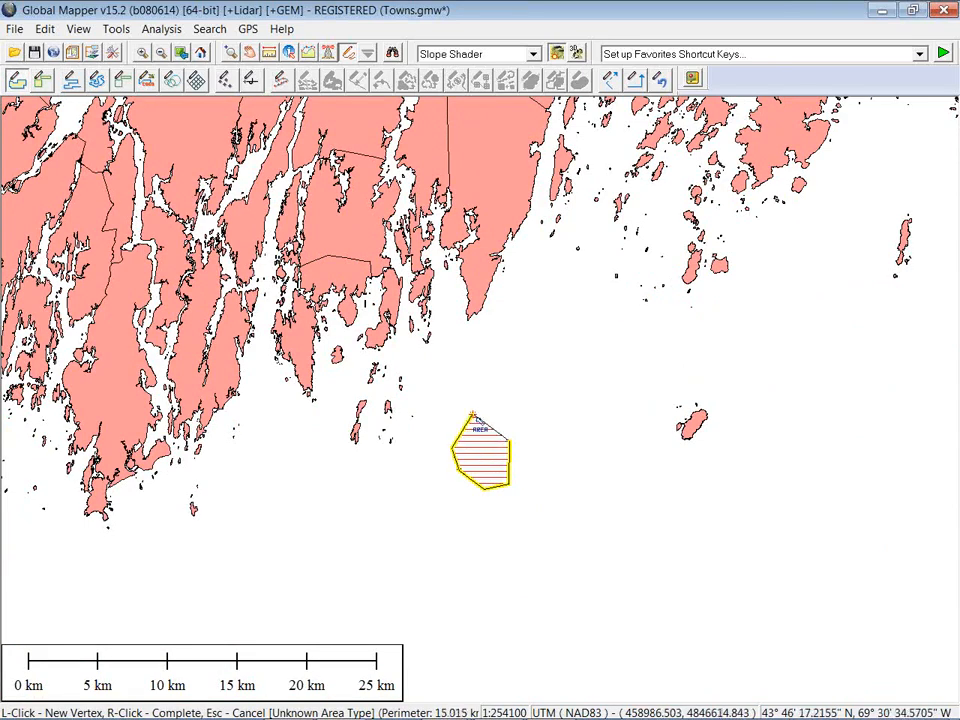
pyautogui.click(470, 416)
pyautogui.rightClick(470, 416)
pyautogui.click(455, 640)
# - Draw a seven-sided area feature with a perimeter of about 18 km just east of the six-sided one, with default settings
pyautogui.click(544, 410)
pyautogui.click(565, 386)
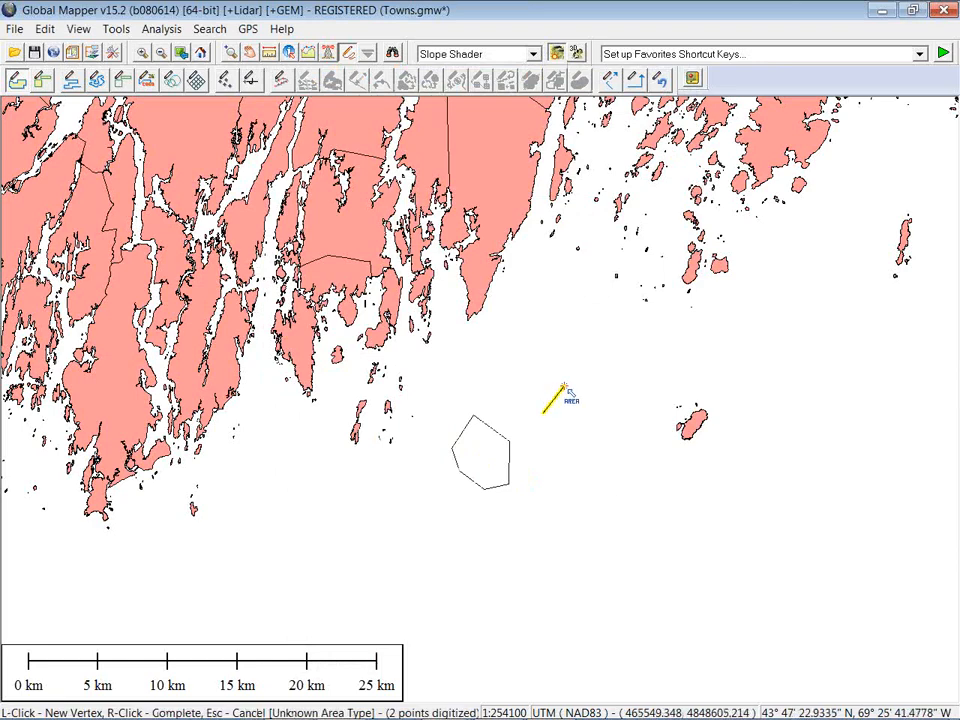
pyautogui.click(590, 425)
pyautogui.click(590, 484)
pyautogui.click(563, 484)
pyautogui.rightClick(546, 472)
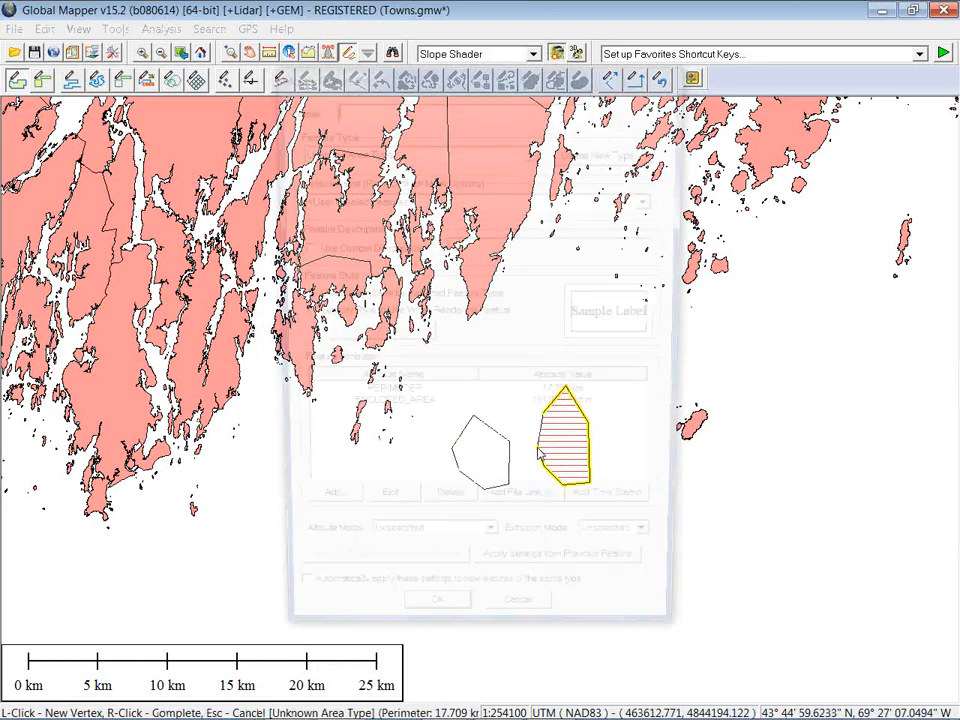
pyautogui.click(434, 637)
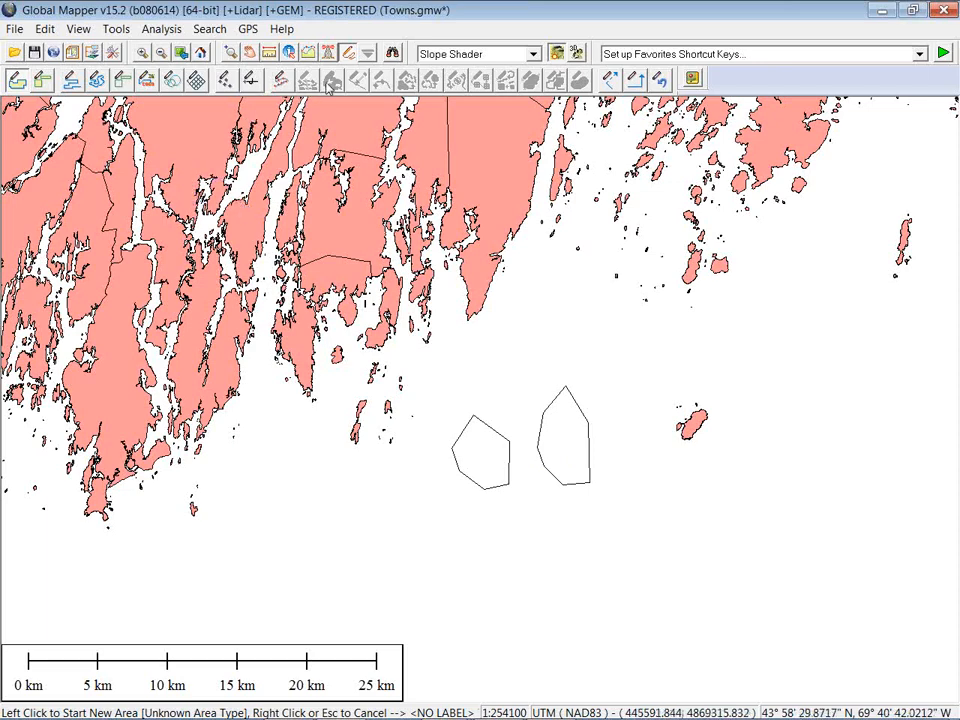
# - Select both offshore areas, group them into a multi-part polygon, and clear the selection
pyautogui.click(18, 80)
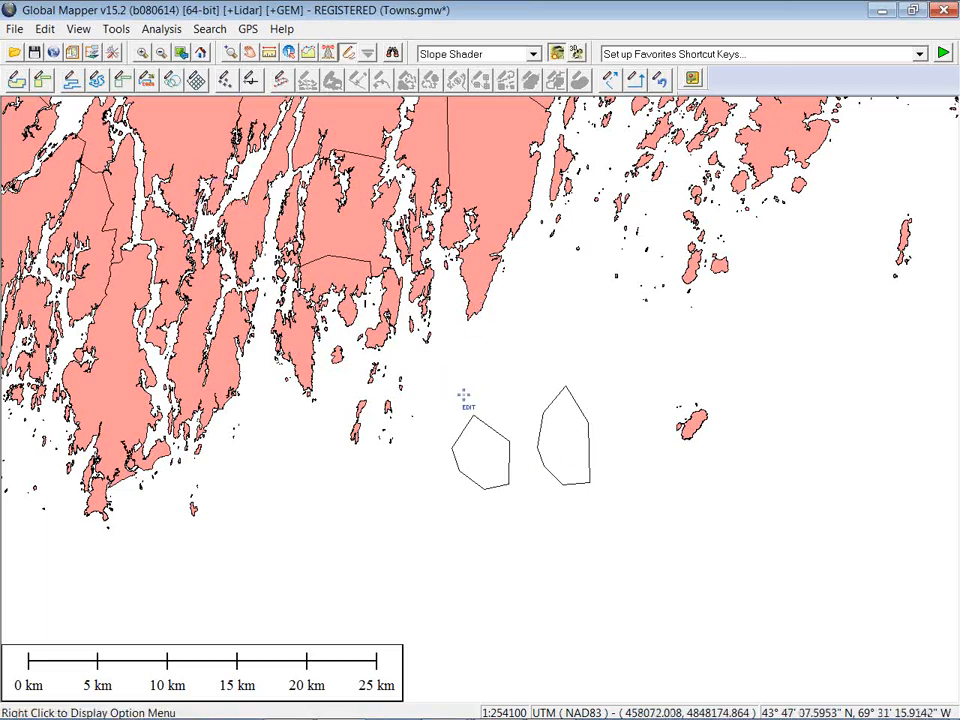
pyautogui.moveTo(442, 370); pyautogui.dragTo(612, 523)
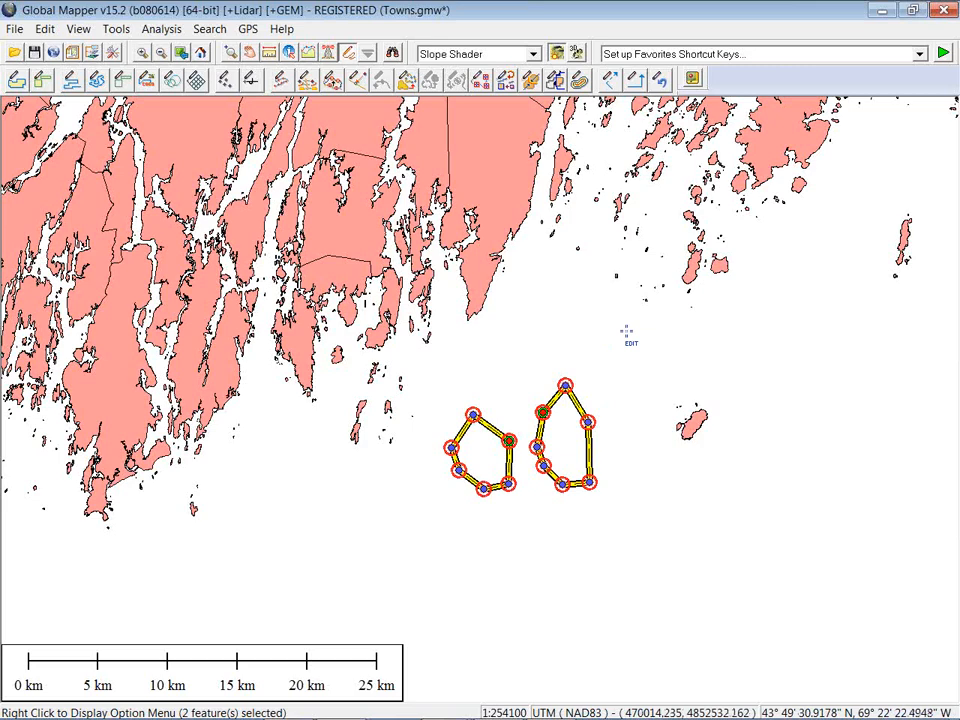
pyautogui.rightClick(626, 331)
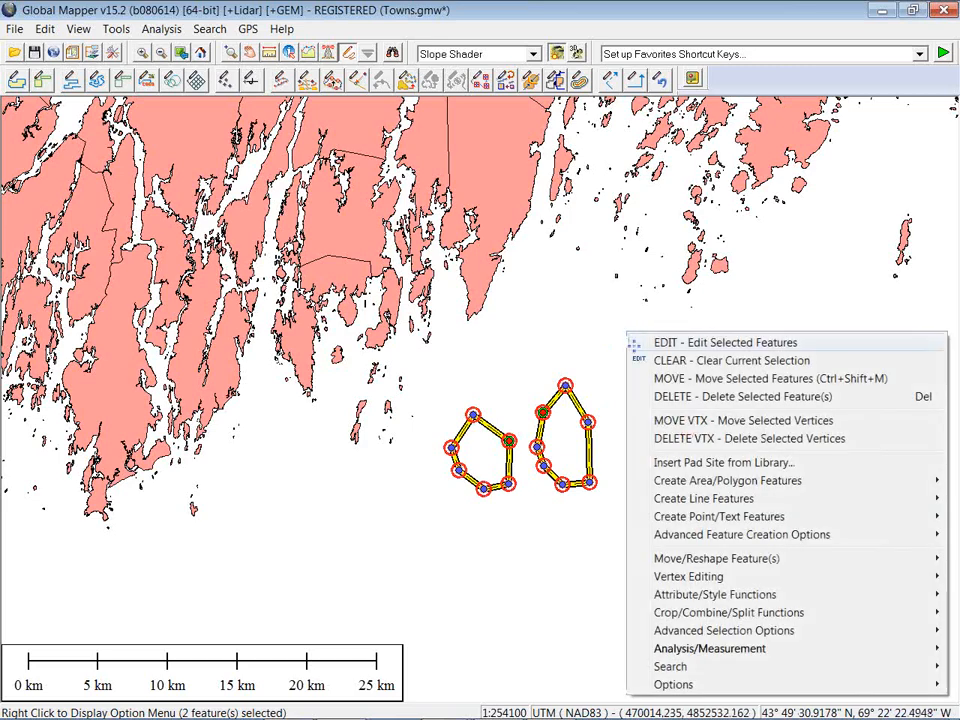
pyautogui.moveTo(703, 535)
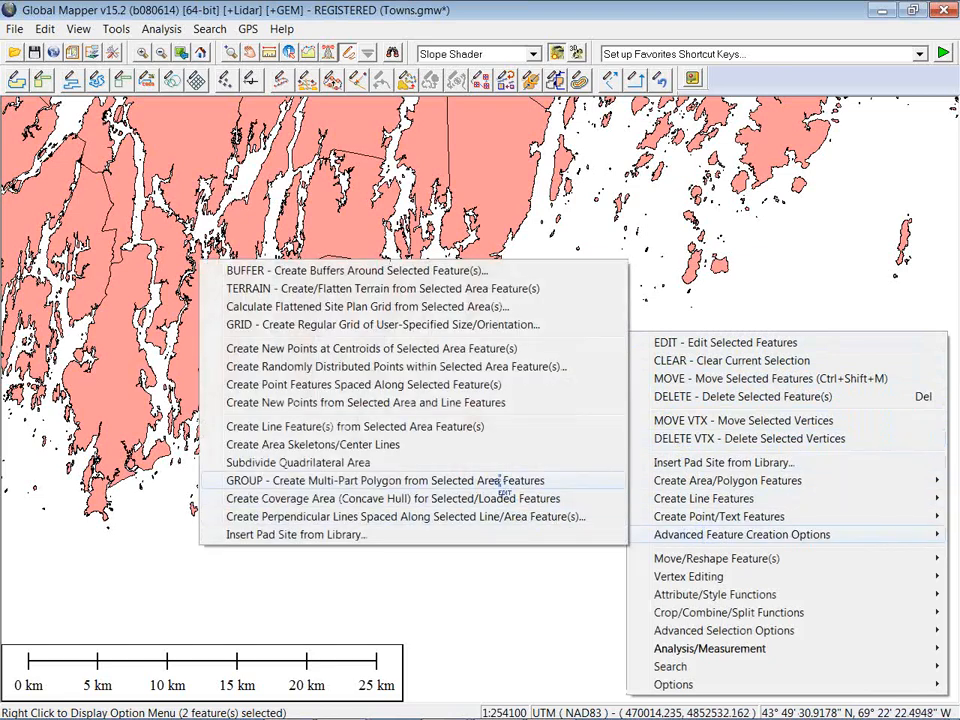
pyautogui.click(500, 481)
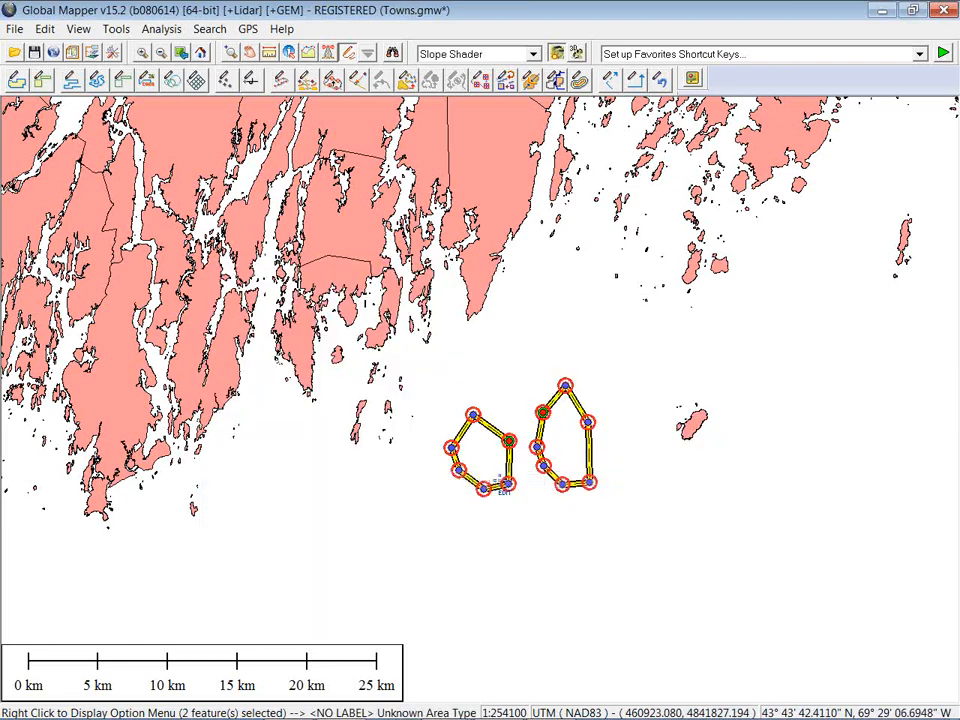
pyautogui.click(440, 395)
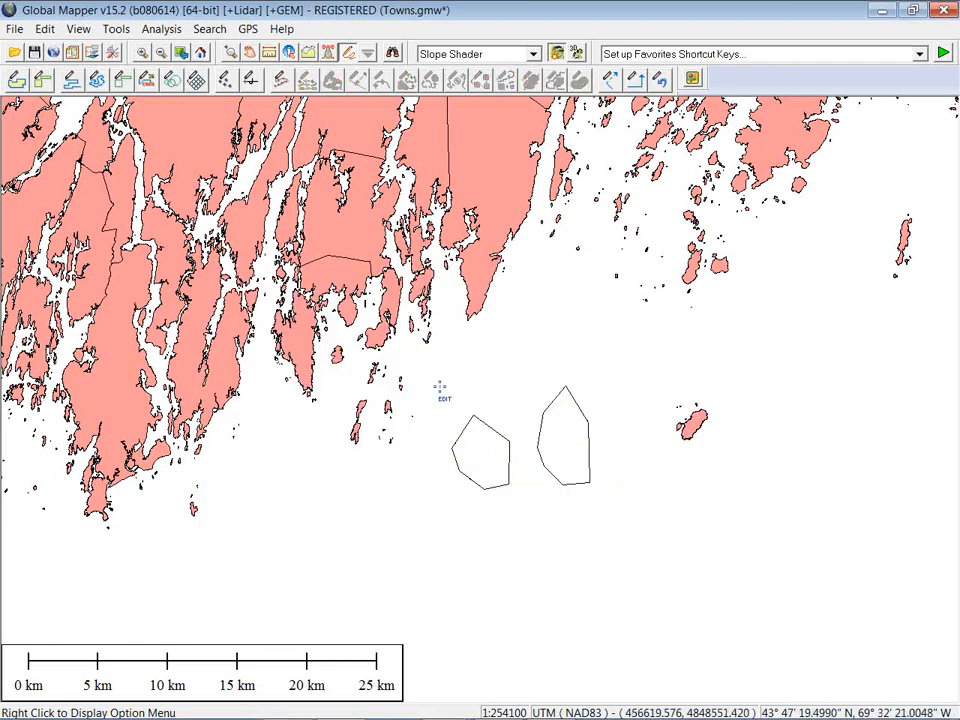
# - Select each part of the grouped offshore polygon in turn to check how it responds, then clear the selection
pyautogui.click(495, 457)
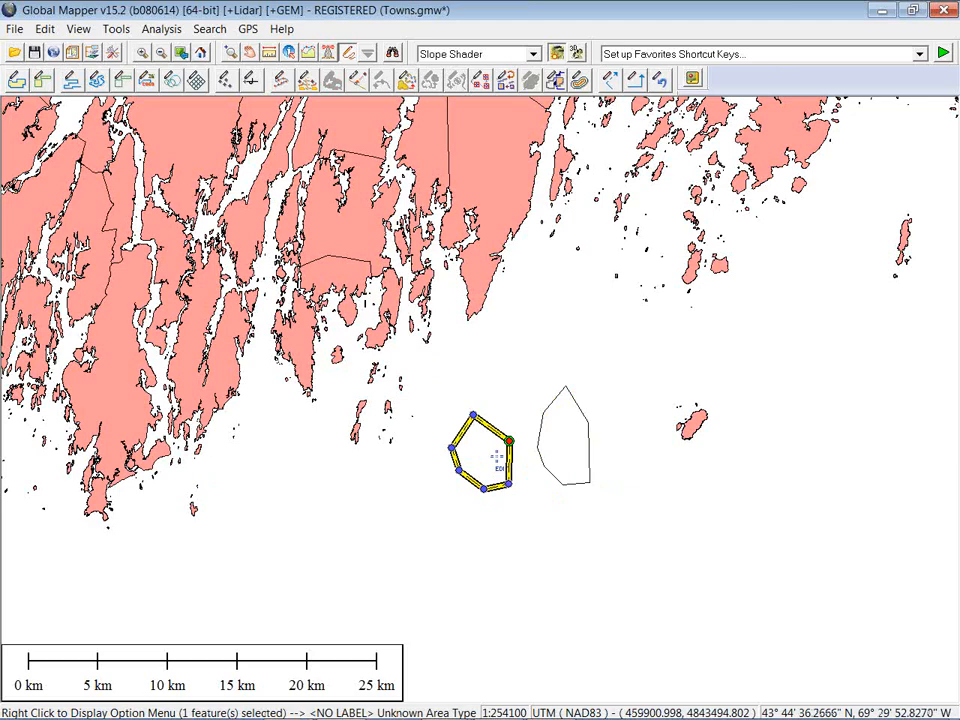
pyautogui.click(559, 439)
pyautogui.click(482, 456)
pyautogui.click(462, 540)
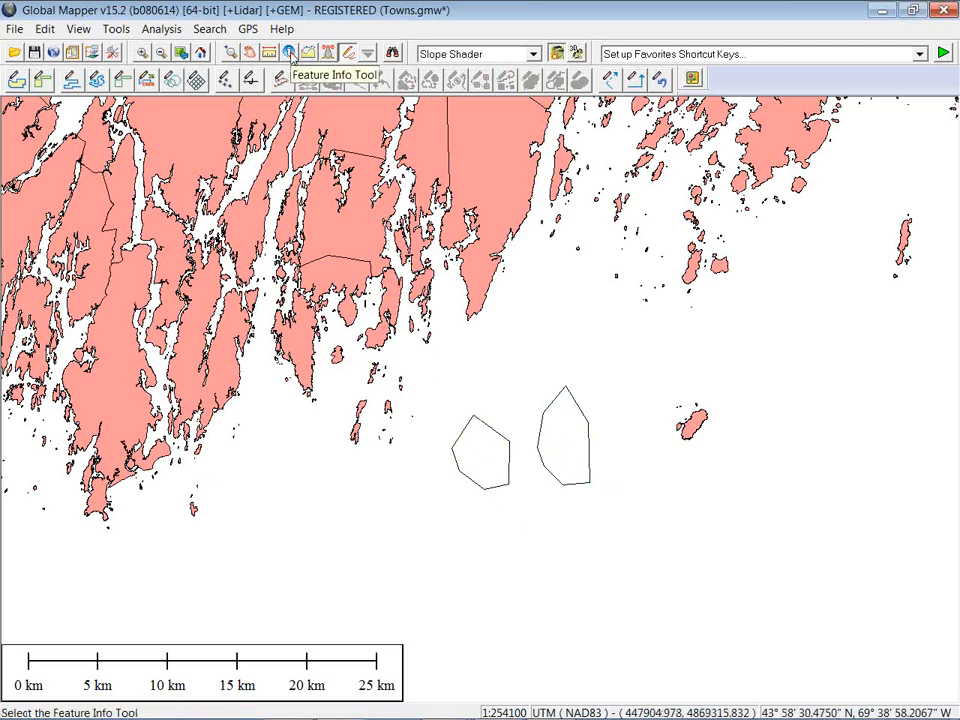
# - Inspect the feature information of the western part of the group, moving the information window into full view
pyautogui.click(290, 55)
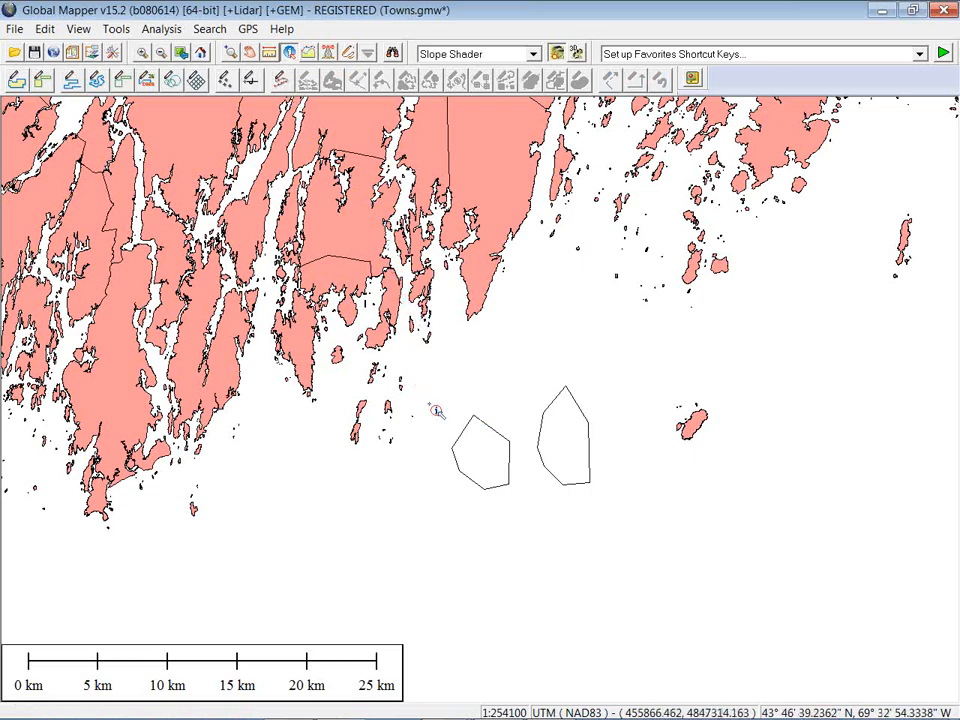
pyautogui.click(483, 455)
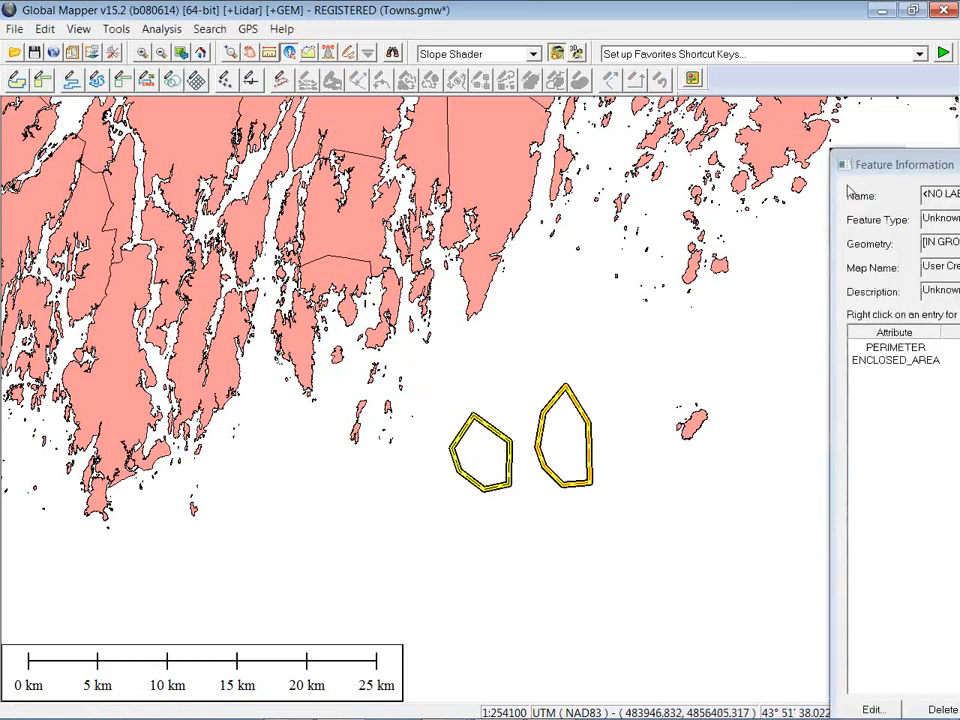
pyautogui.moveTo(874, 166); pyautogui.dragTo(666, 88)
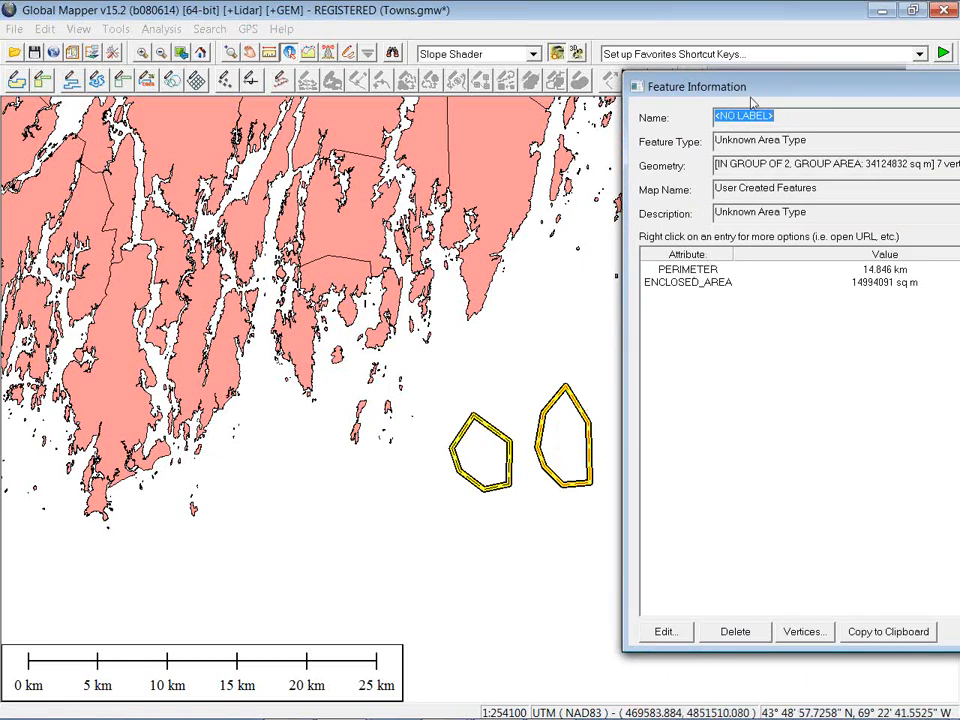
pyautogui.moveTo(790, 90); pyautogui.dragTo(528, 98)
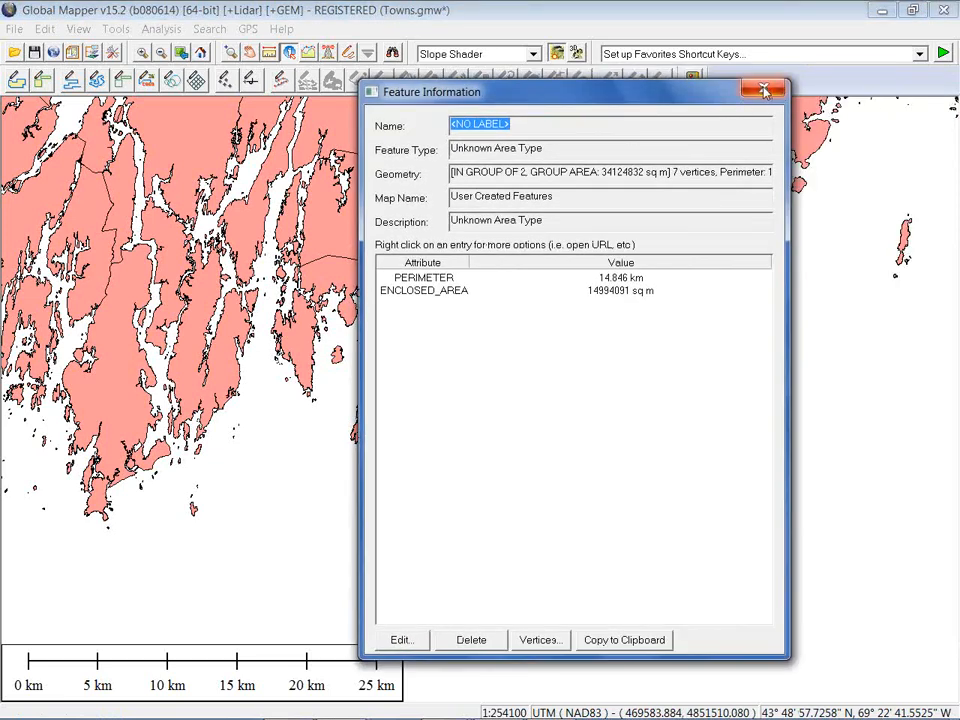
# - Close the feature information and select the two unfilled polygons off the coast with the Digitizer tool
pyautogui.click(764, 91)
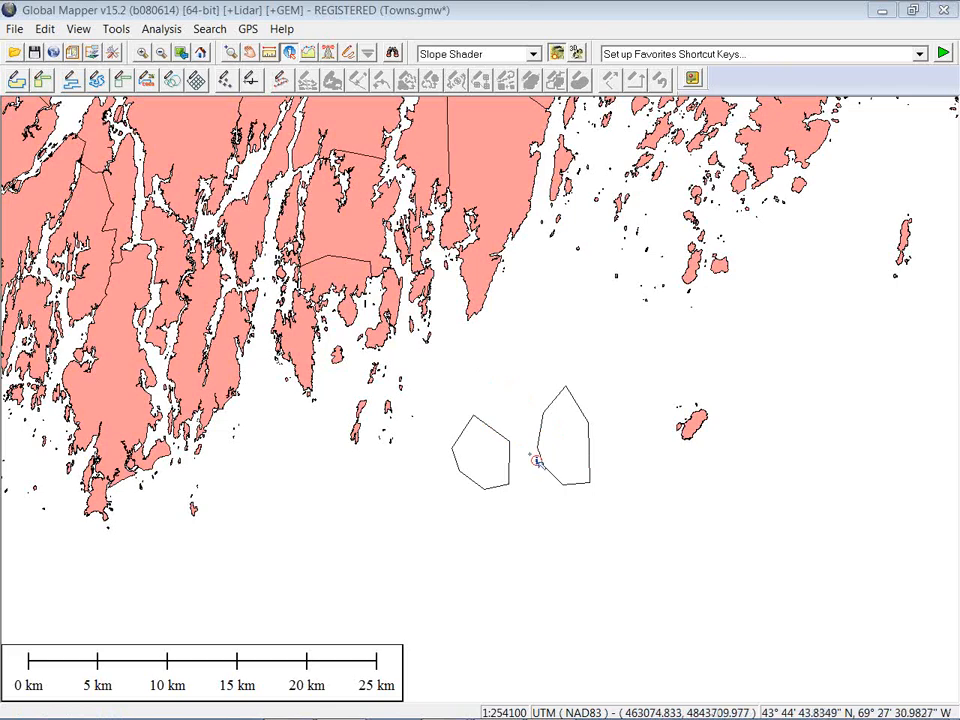
pyautogui.click(348, 54)
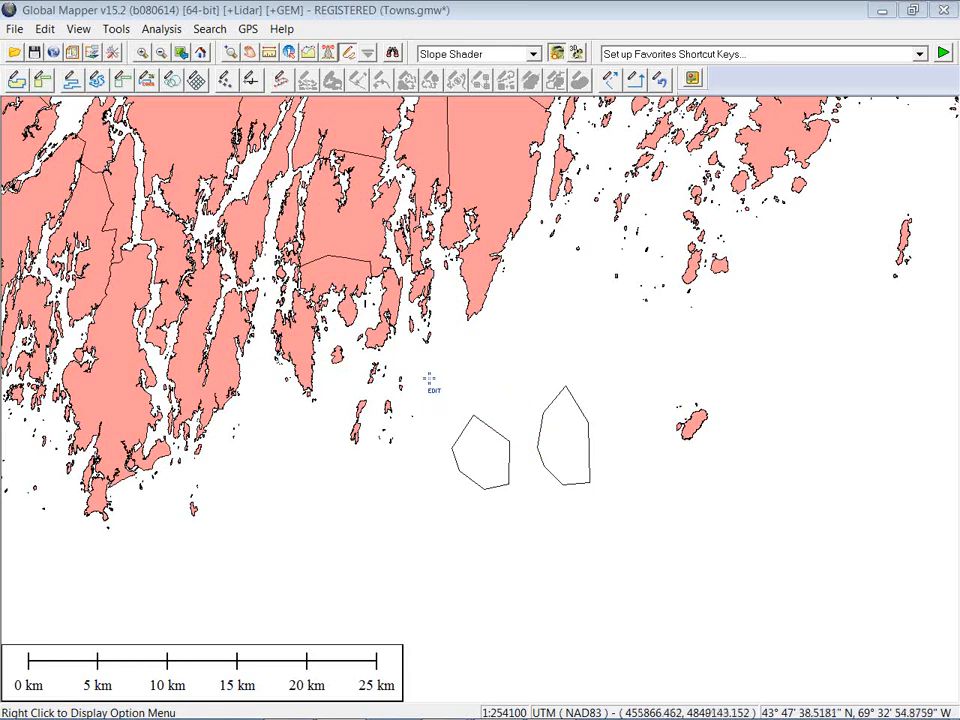
pyautogui.moveTo(430, 379); pyautogui.dragTo(613, 510)
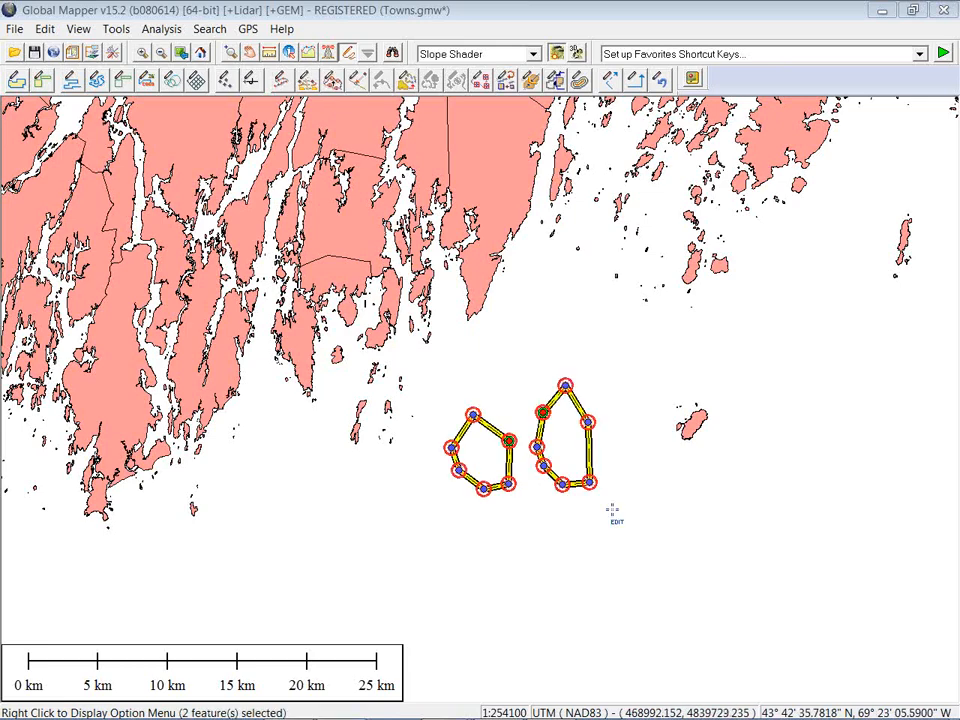
pyautogui.click(47, 32)
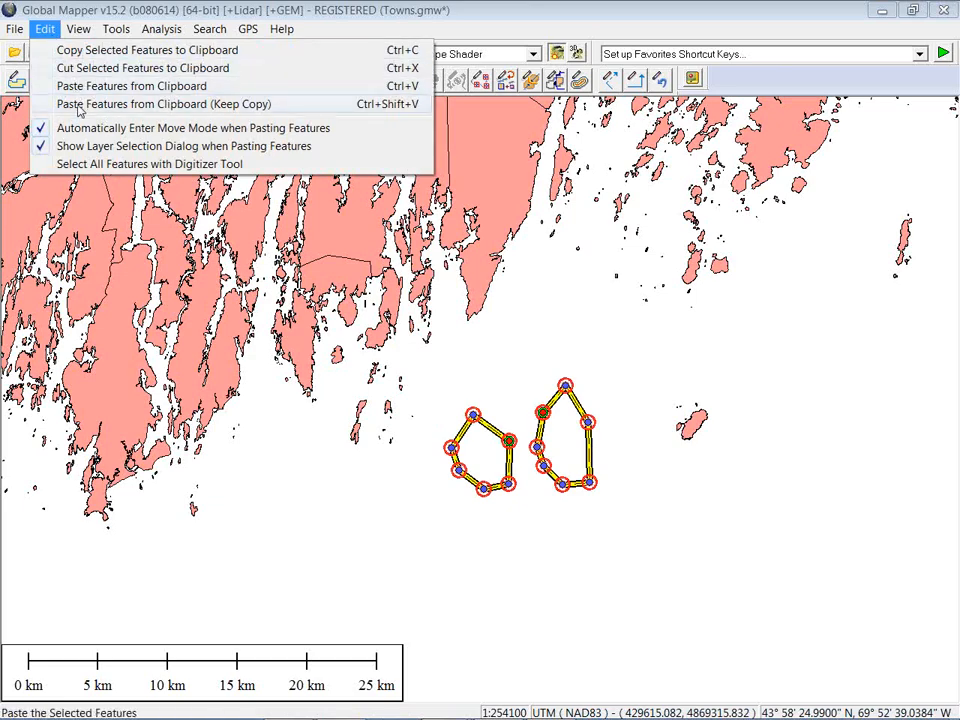
pyautogui.click(700, 7)
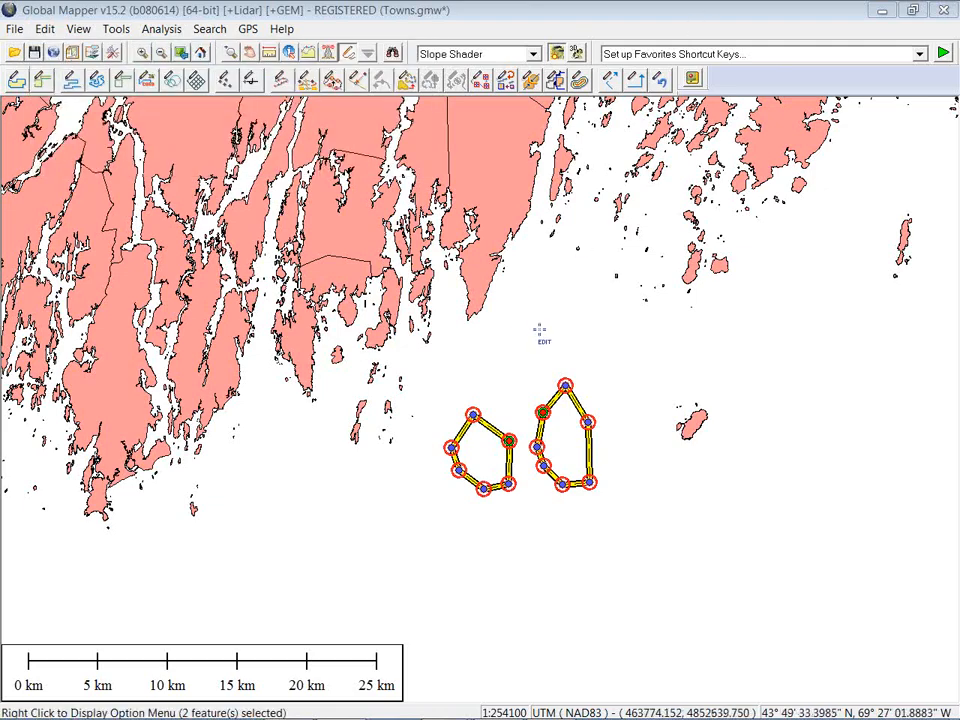
pyautogui.hotkey('ctrl', 'v')
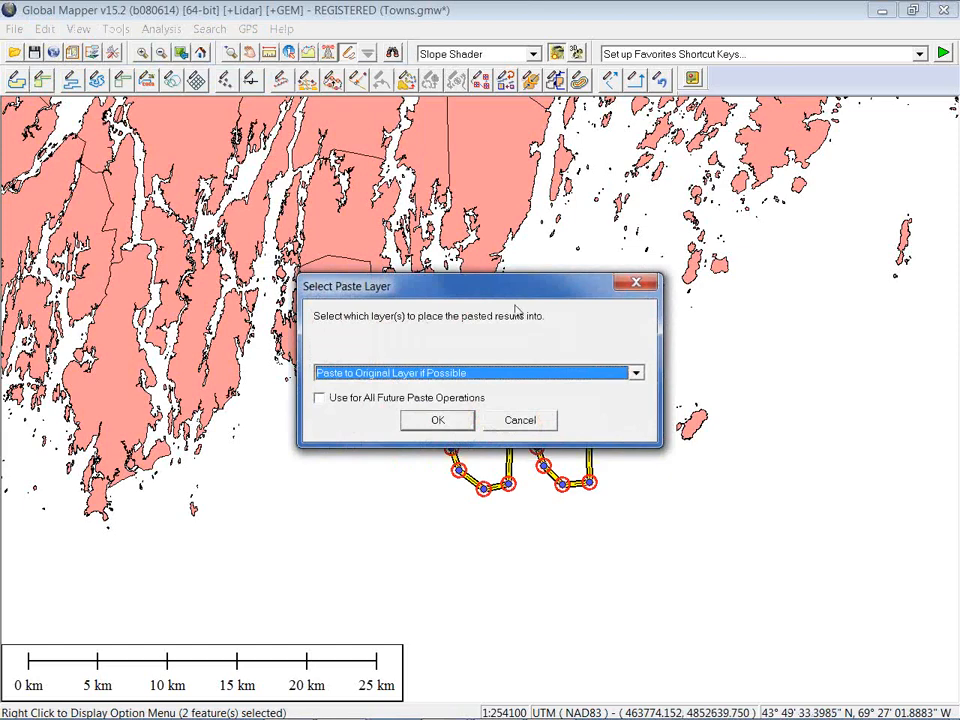
pyautogui.click(529, 373)
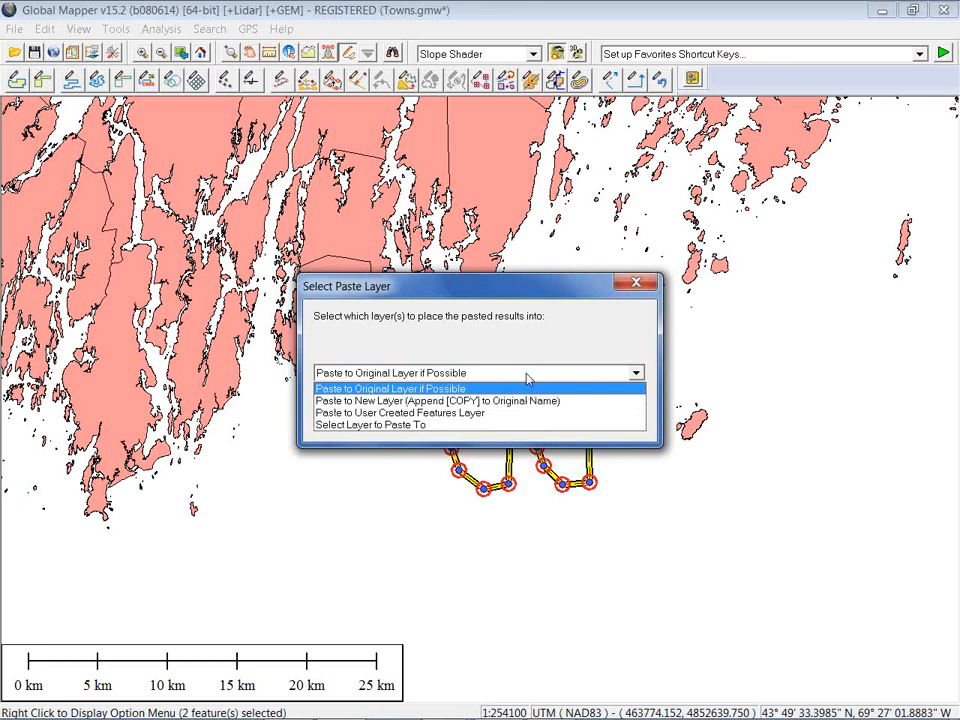
pyautogui.click(529, 388)
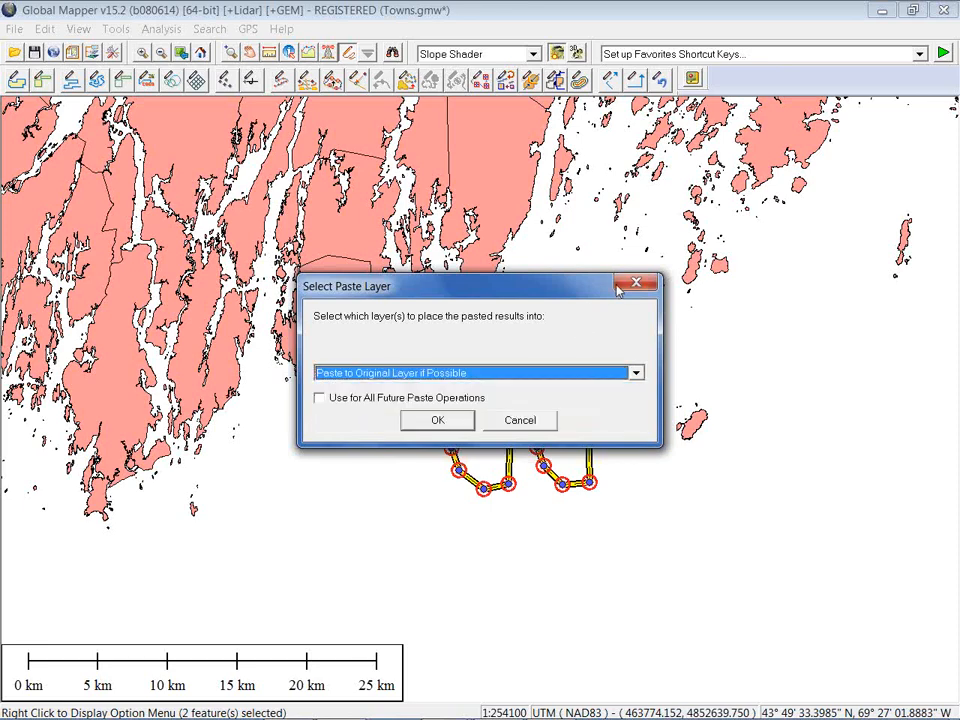
pyautogui.click(618, 285)
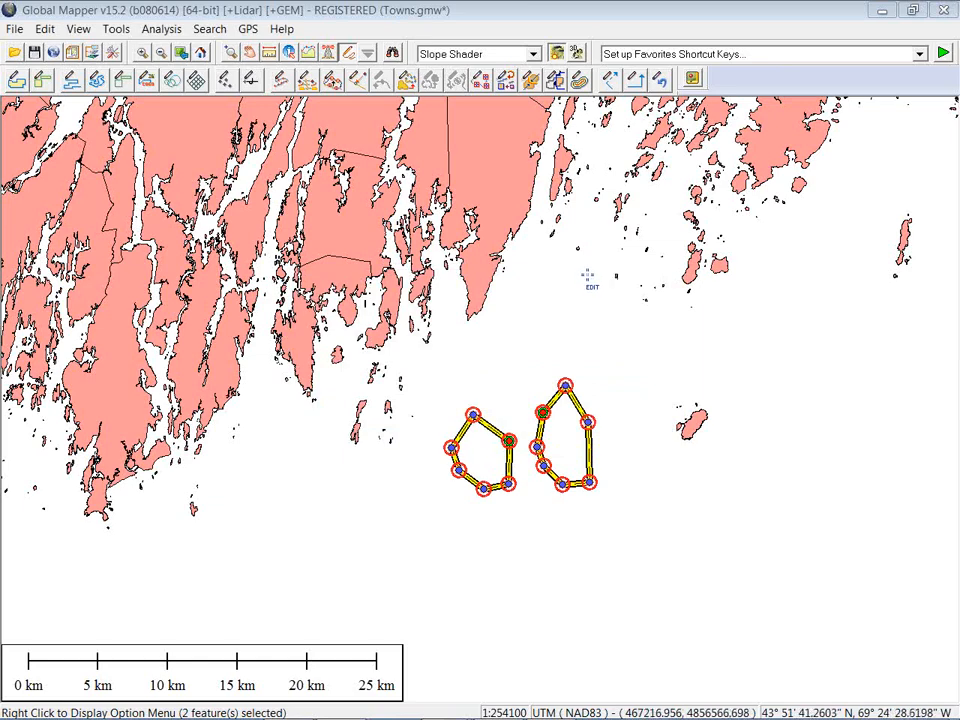
# - Edit the two selected area features to assign them to the Maine_Towns.shp layer
pyautogui.rightClick(588, 278)
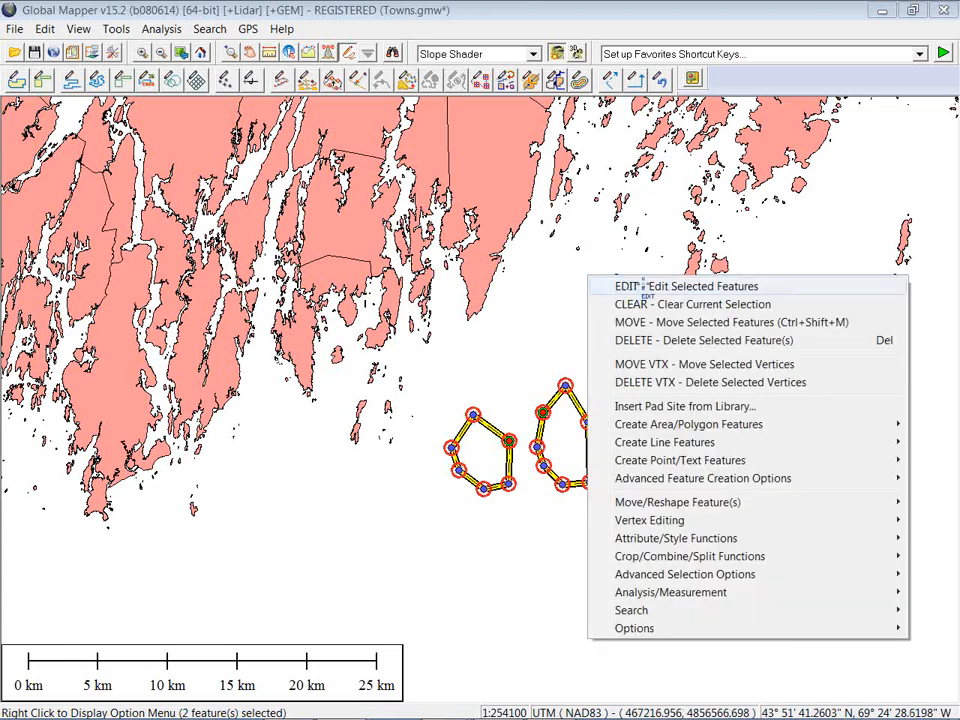
pyautogui.click(643, 287)
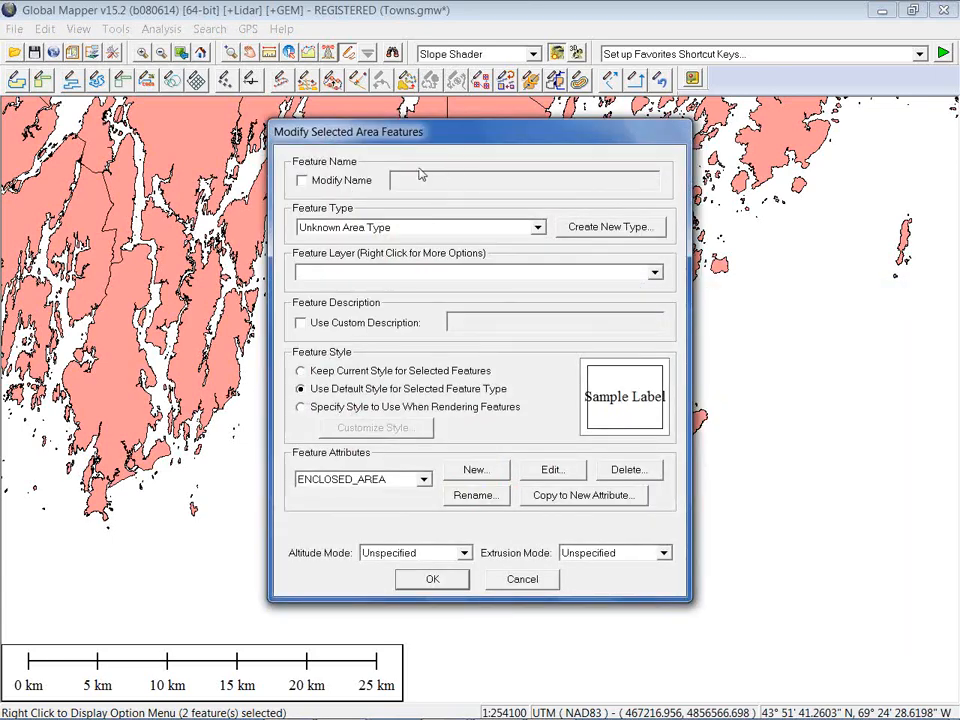
pyautogui.moveTo(449, 137); pyautogui.dragTo(229, 128)
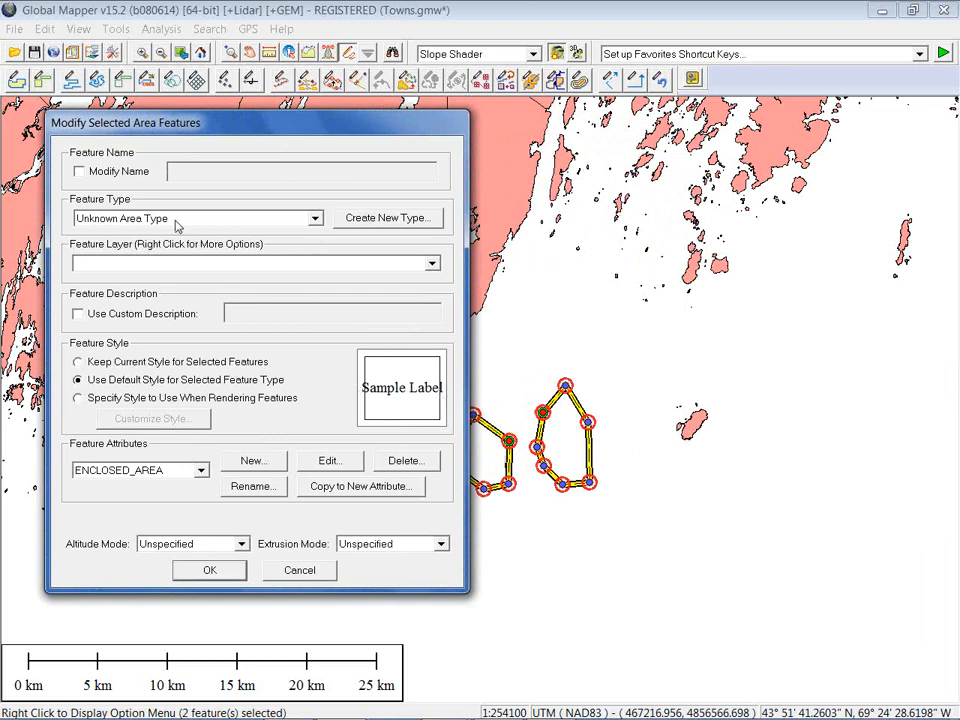
pyautogui.click(432, 264)
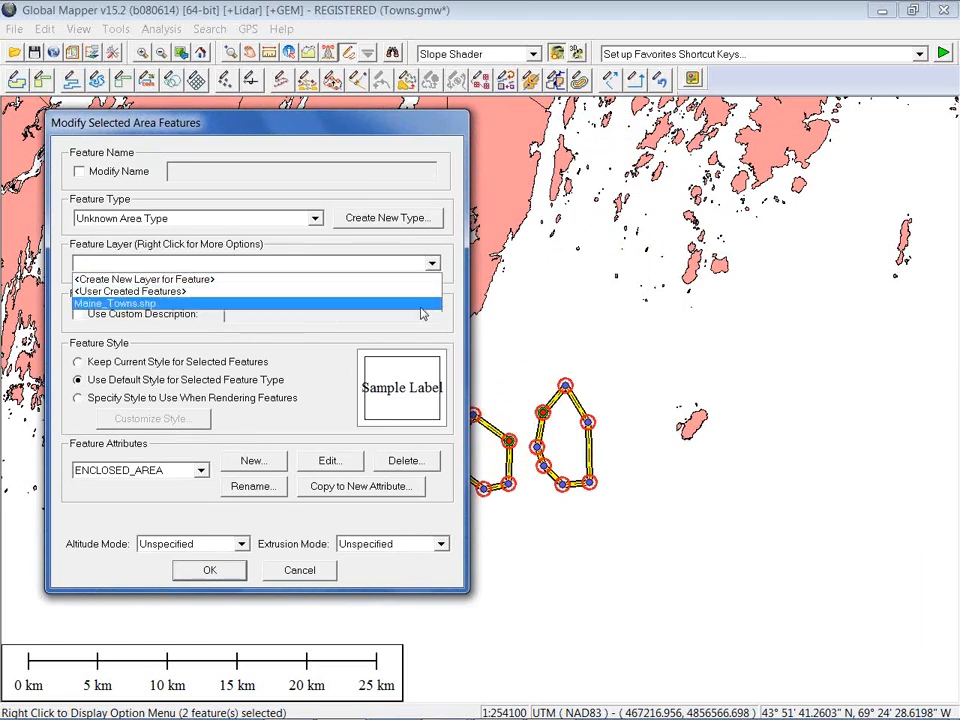
pyautogui.click(420, 311)
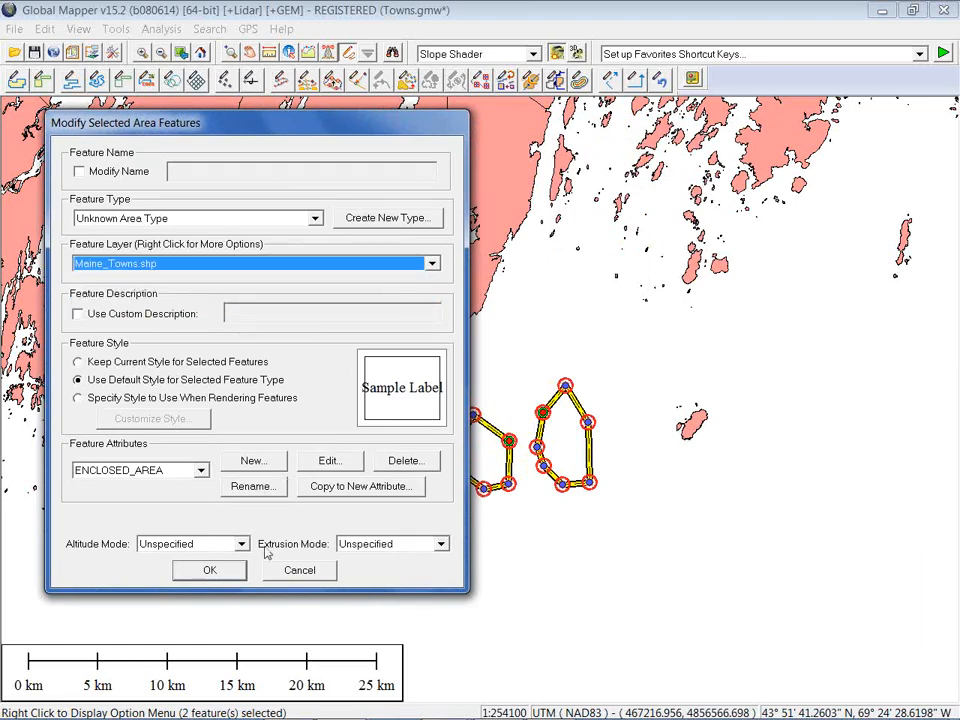
pyautogui.click(208, 569)
pyautogui.click(492, 524)
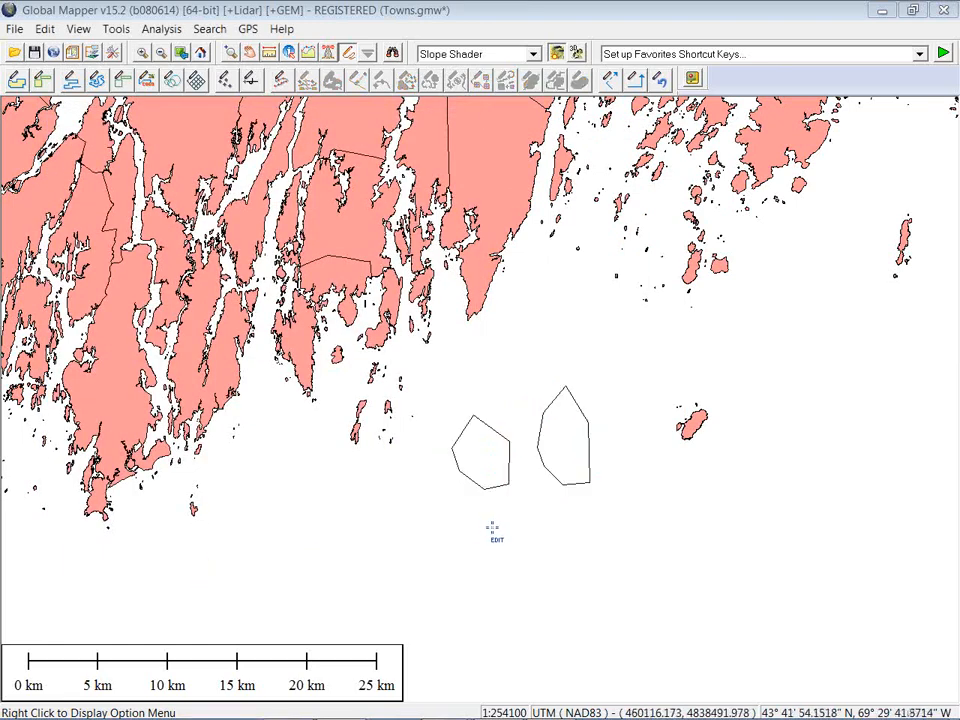
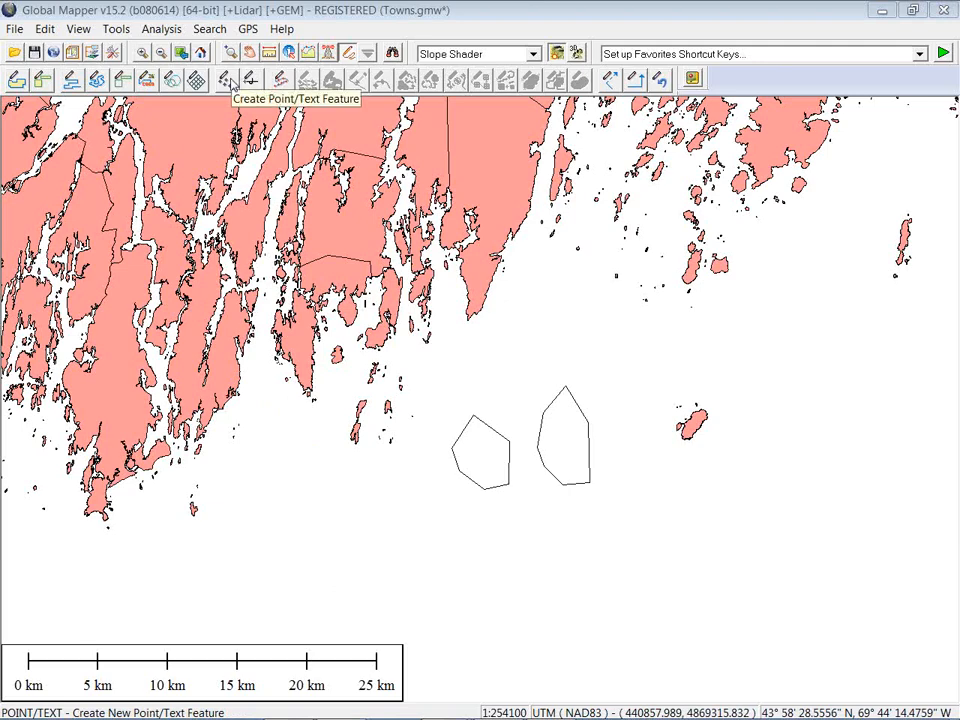
pyautogui.click(228, 80)
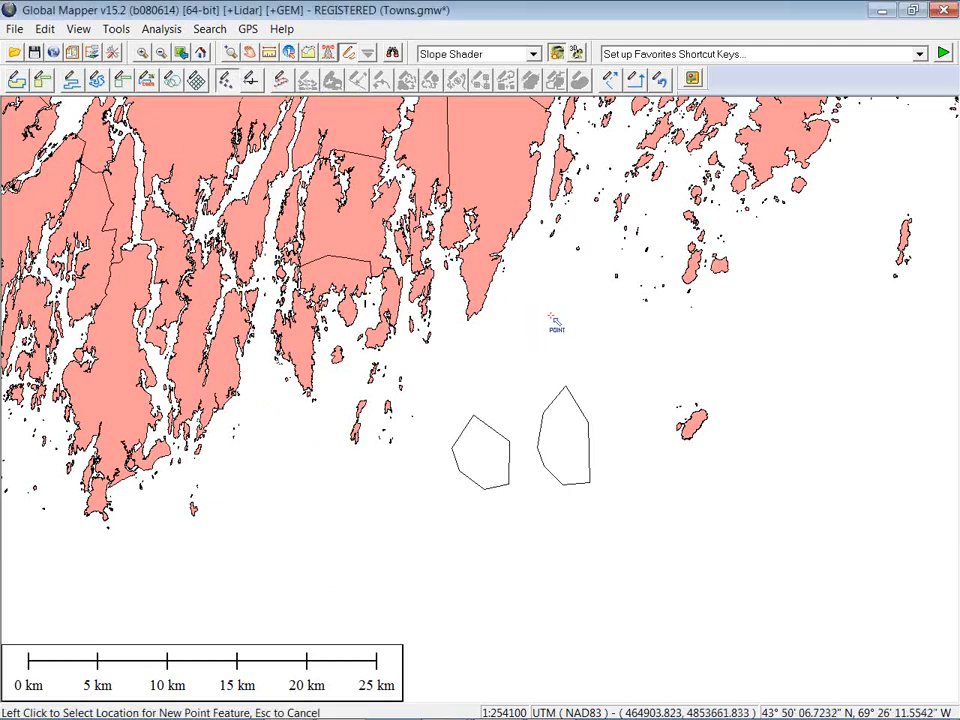
pyautogui.click(556, 320)
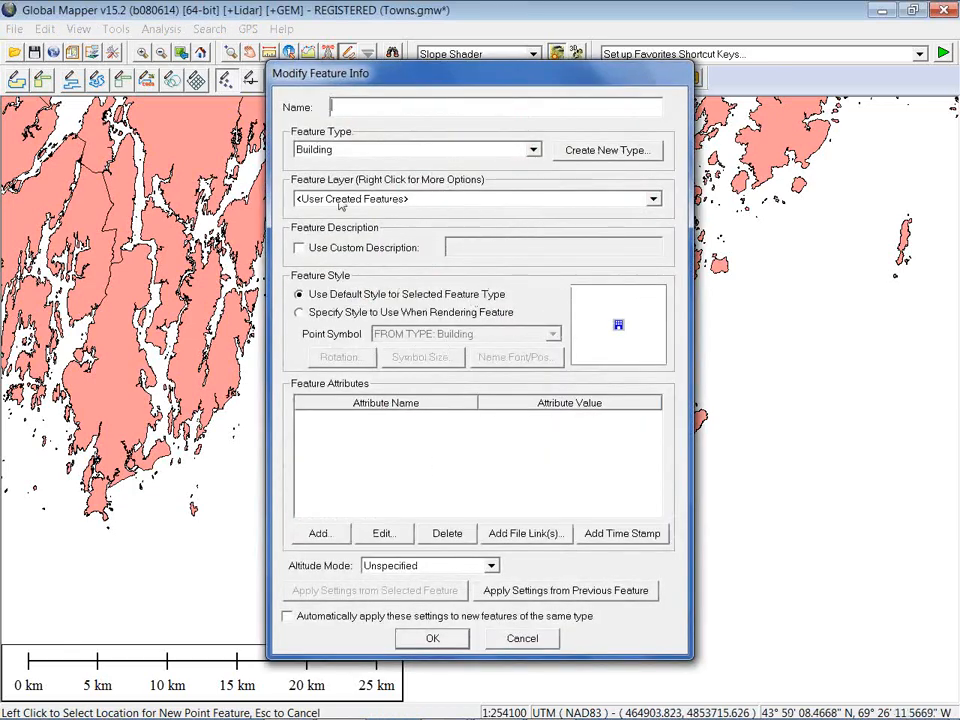
pyautogui.click(416, 208)
pyautogui.click(416, 207)
pyautogui.click(428, 151)
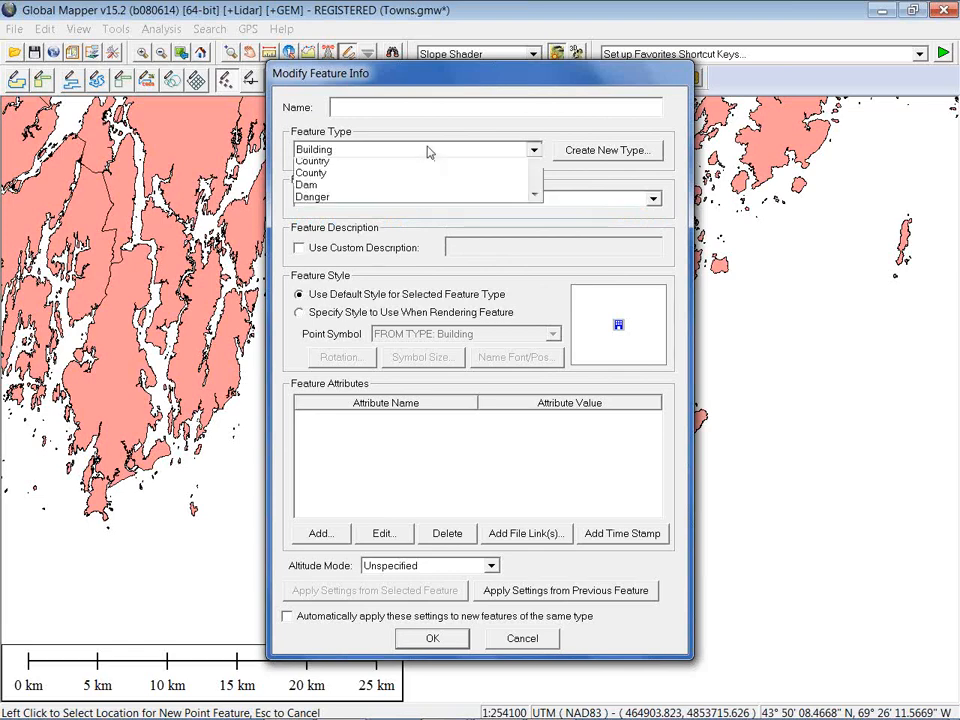
pyautogui.moveTo(535, 170); pyautogui.dragTo(552, 376)
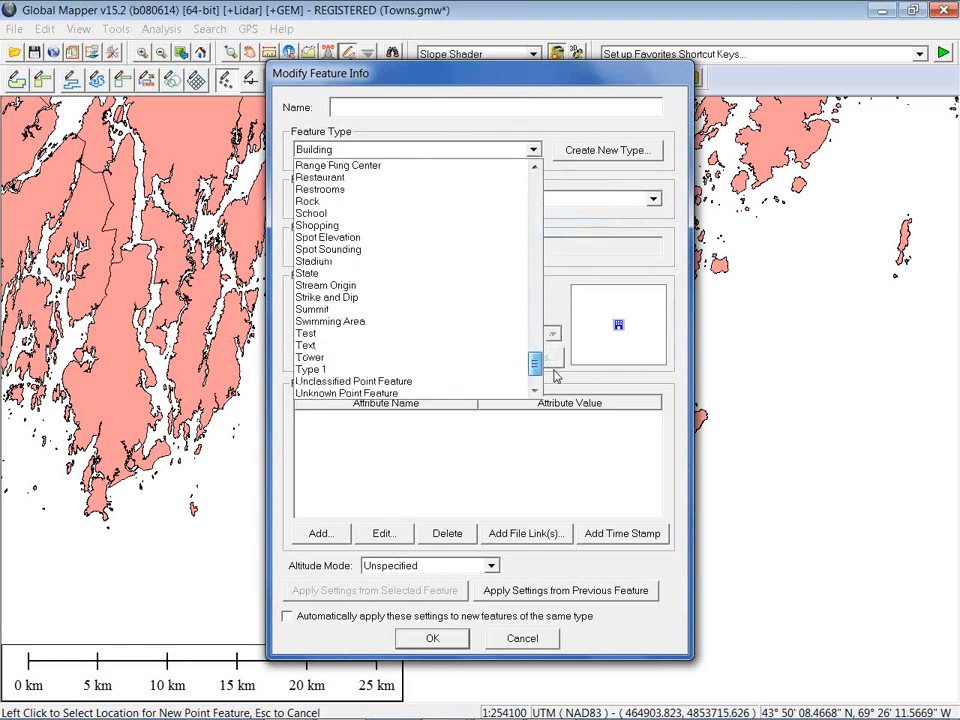
pyautogui.click(307, 346)
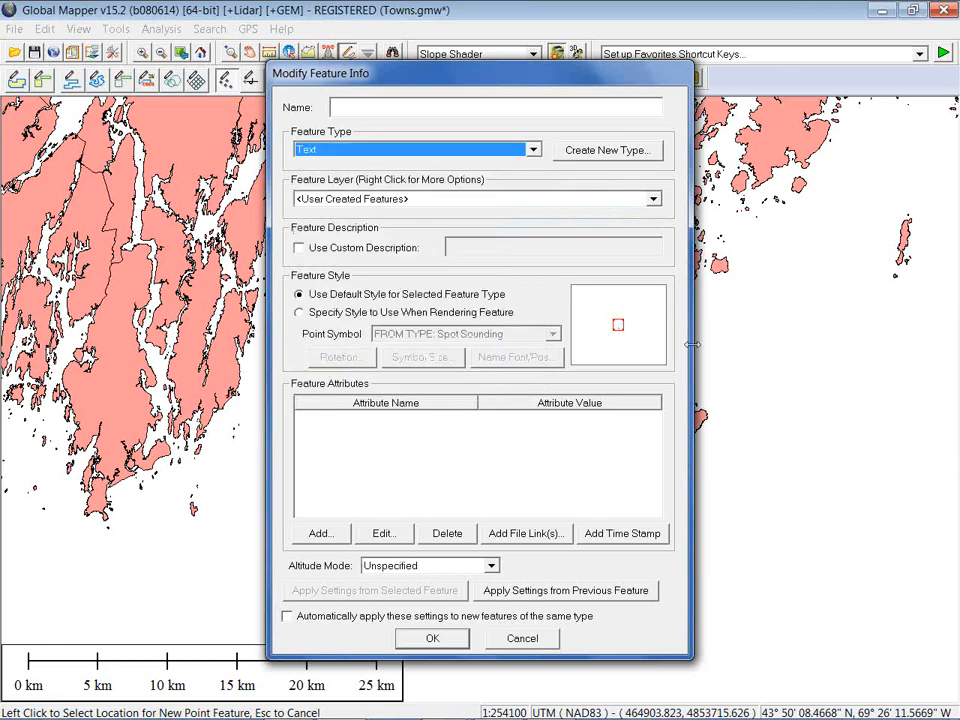
pyautogui.click(383, 110)
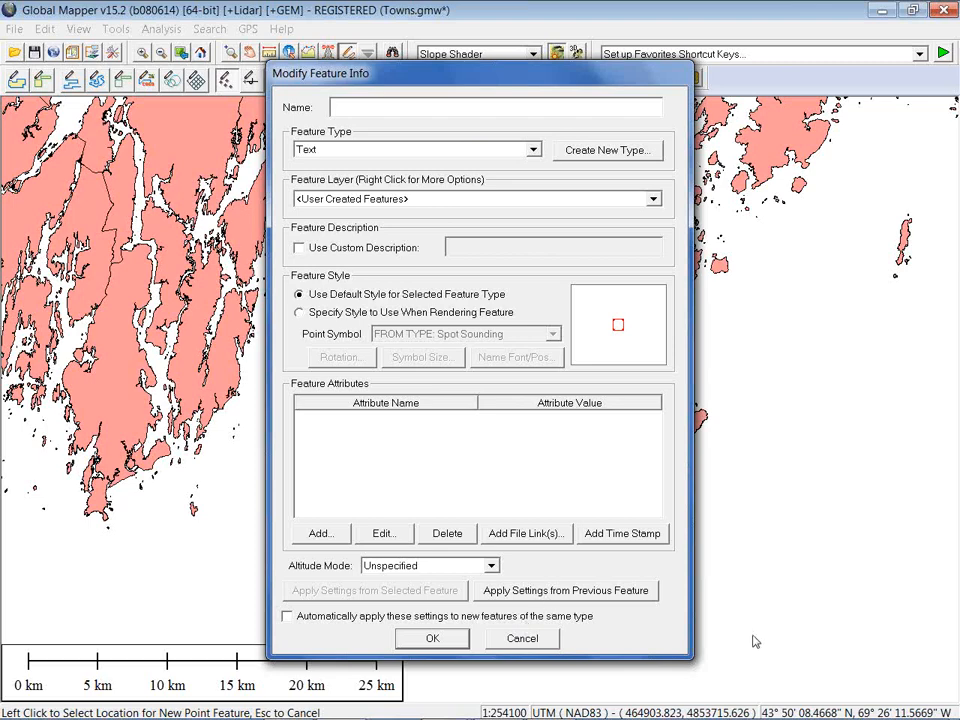
pyautogui.click(522, 638)
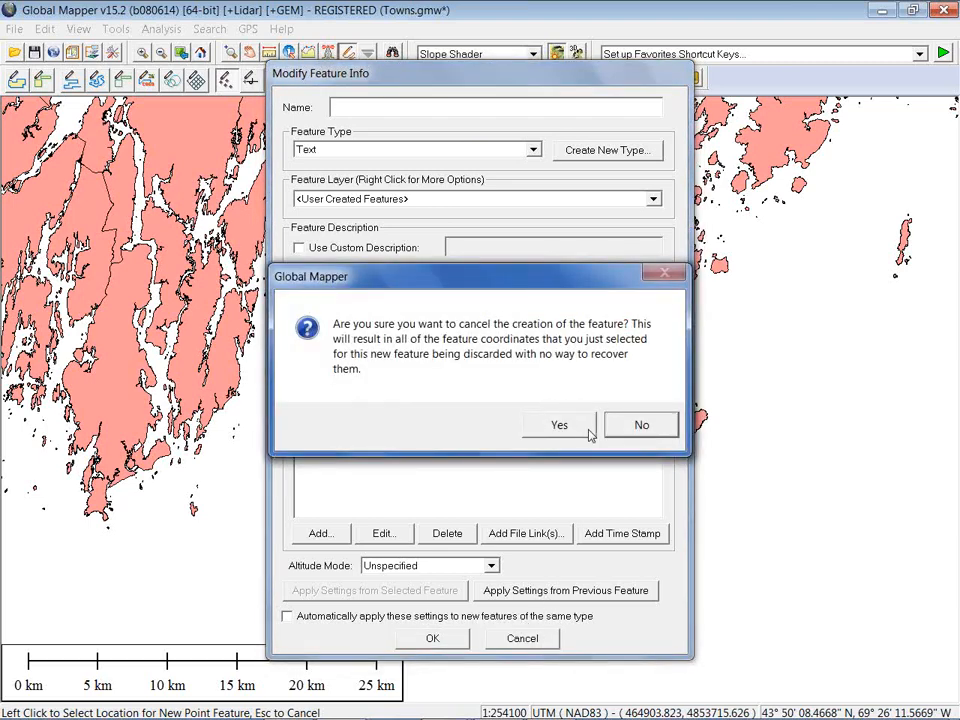
pyautogui.click(528, 425)
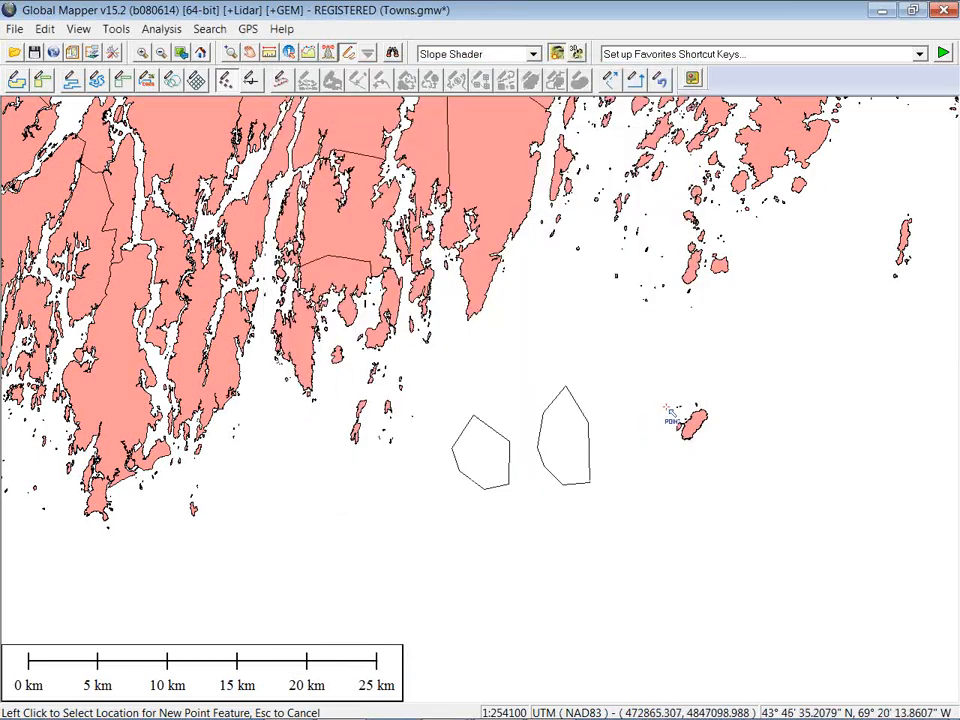
# - Unload all data without saving the workspace changes
pyautogui.hotkey('ctrl', 'u')
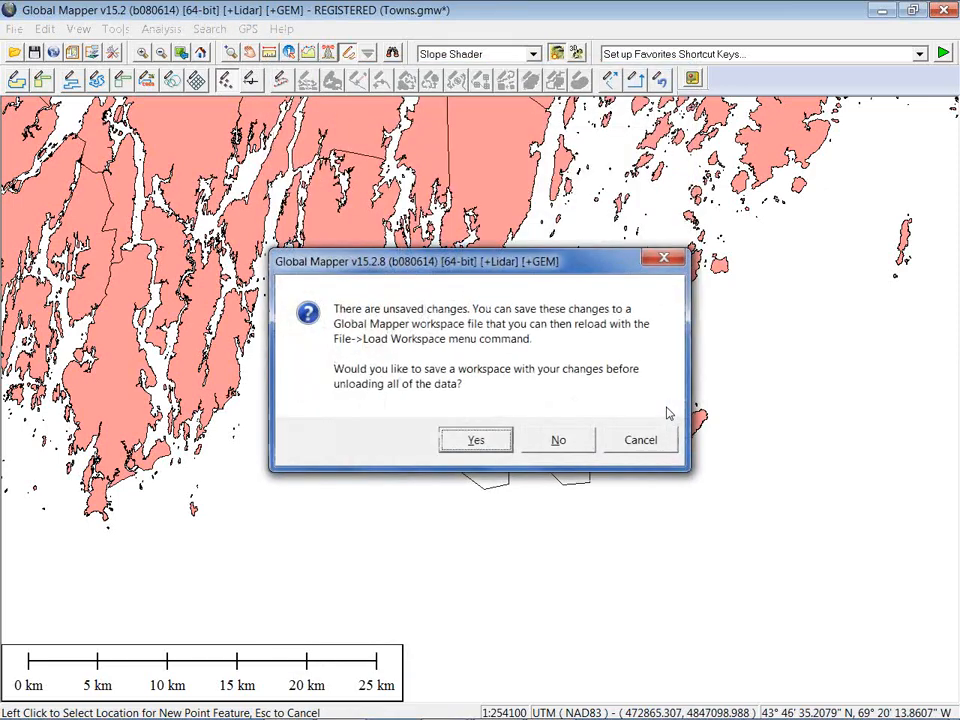
pyautogui.click(555, 441)
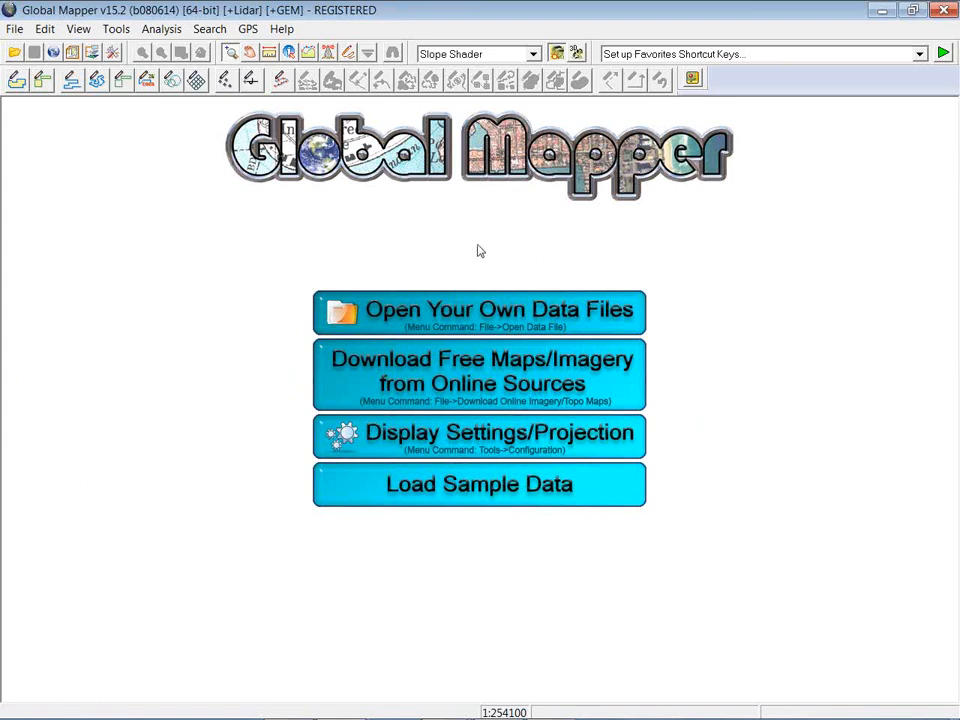
# - Start a distance/bearing (COGO) line feature on the empty map and add a point 200 kilometers away at a bearing of 30°
pyautogui.click(348, 52)
pyautogui.scroll(4, 437, 388)
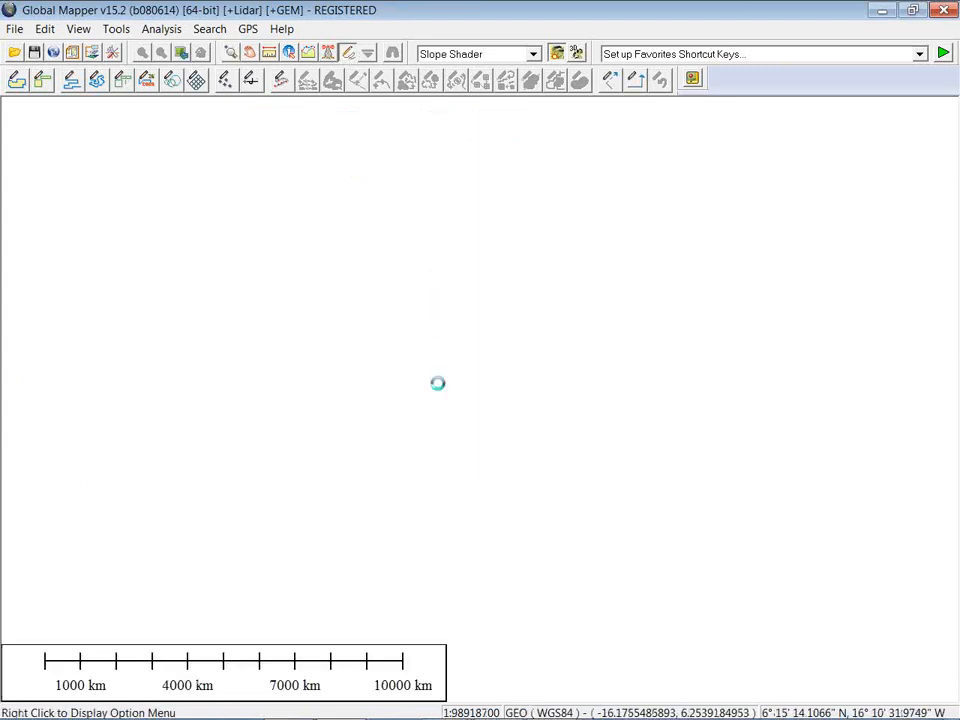
pyautogui.scroll(1, 437, 395)
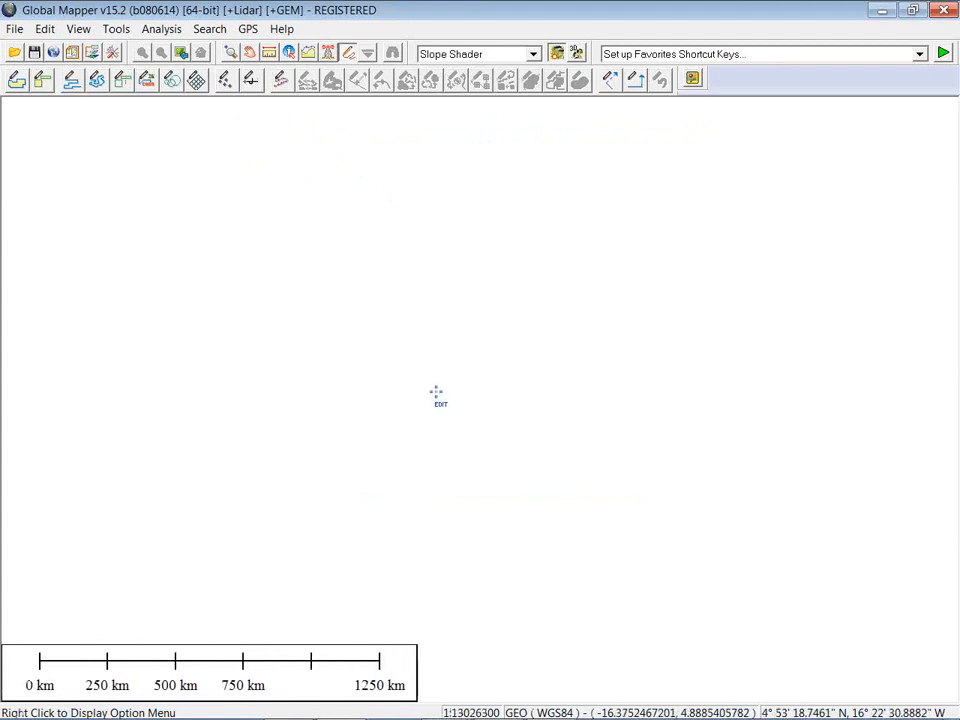
pyautogui.scroll(2, 434, 397)
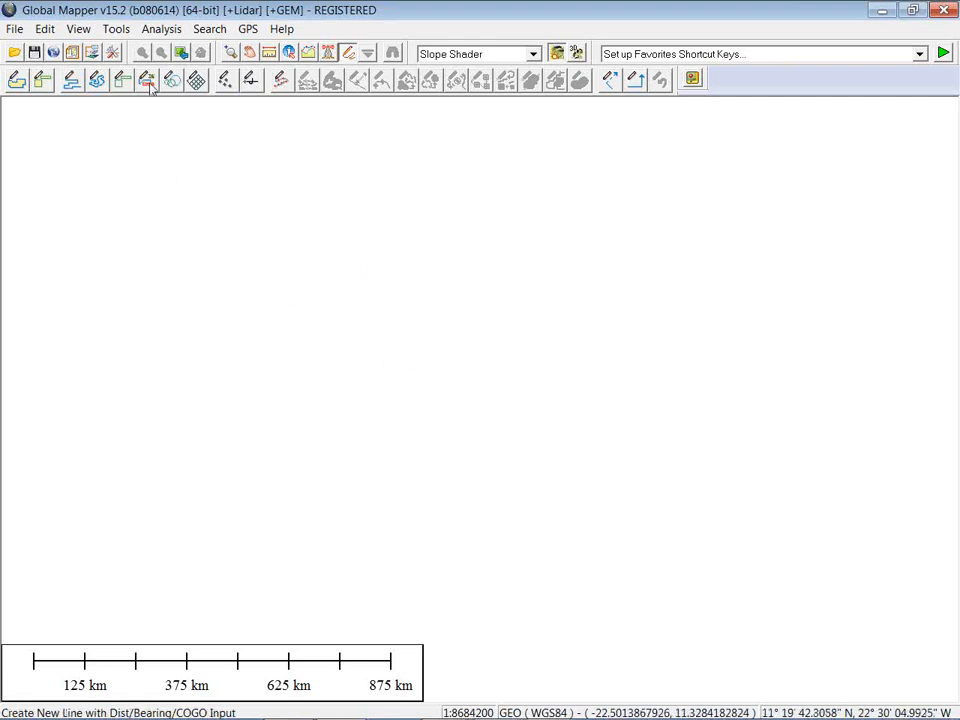
pyautogui.rightClick(291, 210)
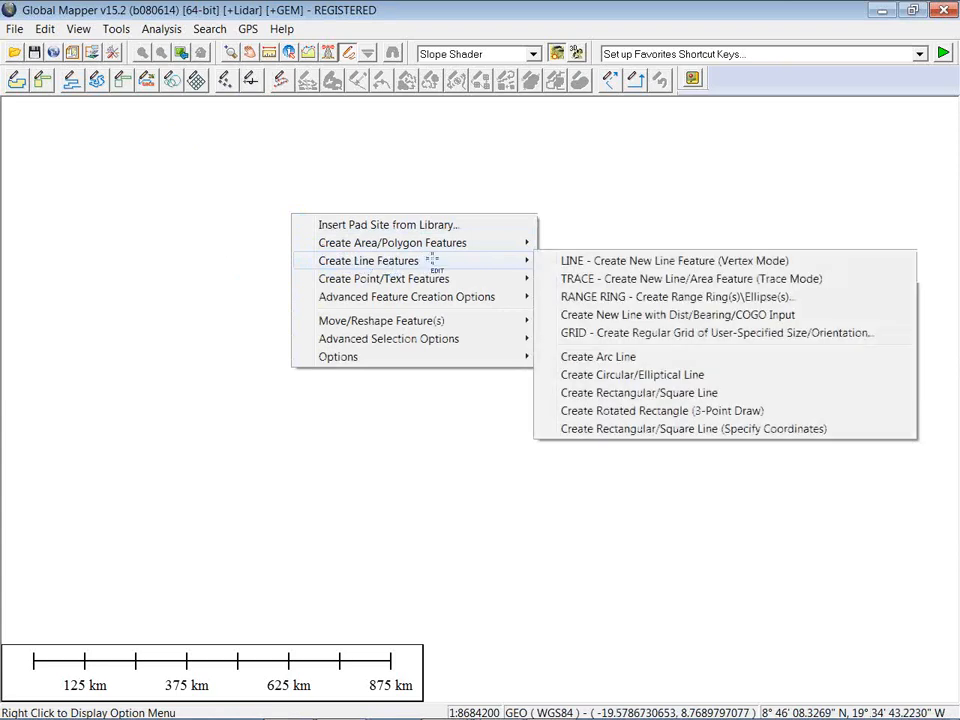
pyautogui.moveTo(516, 260)
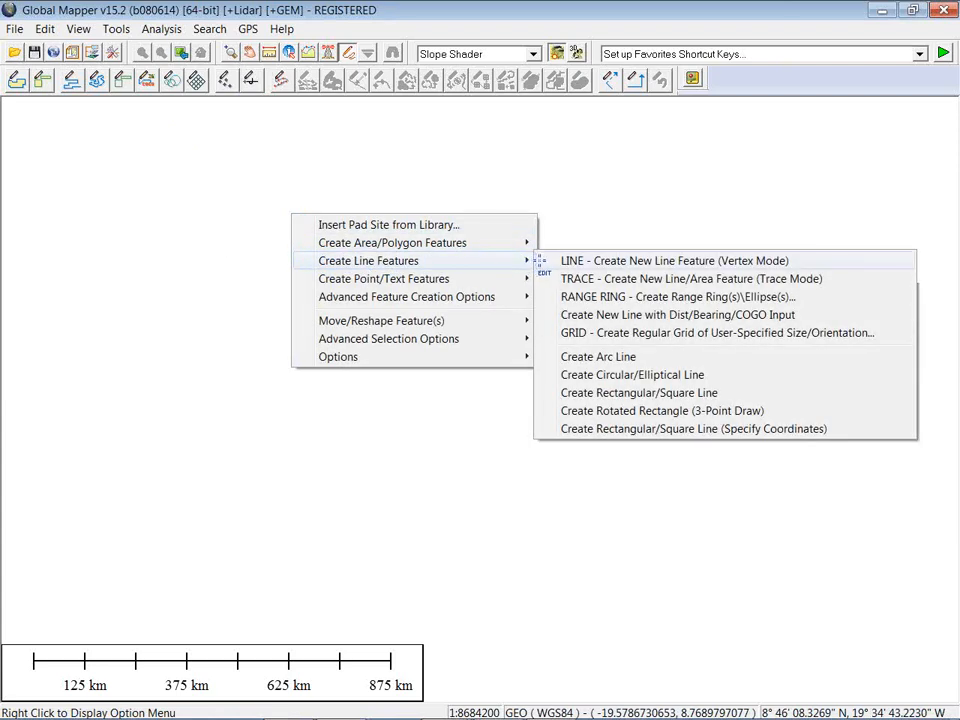
pyautogui.click(591, 315)
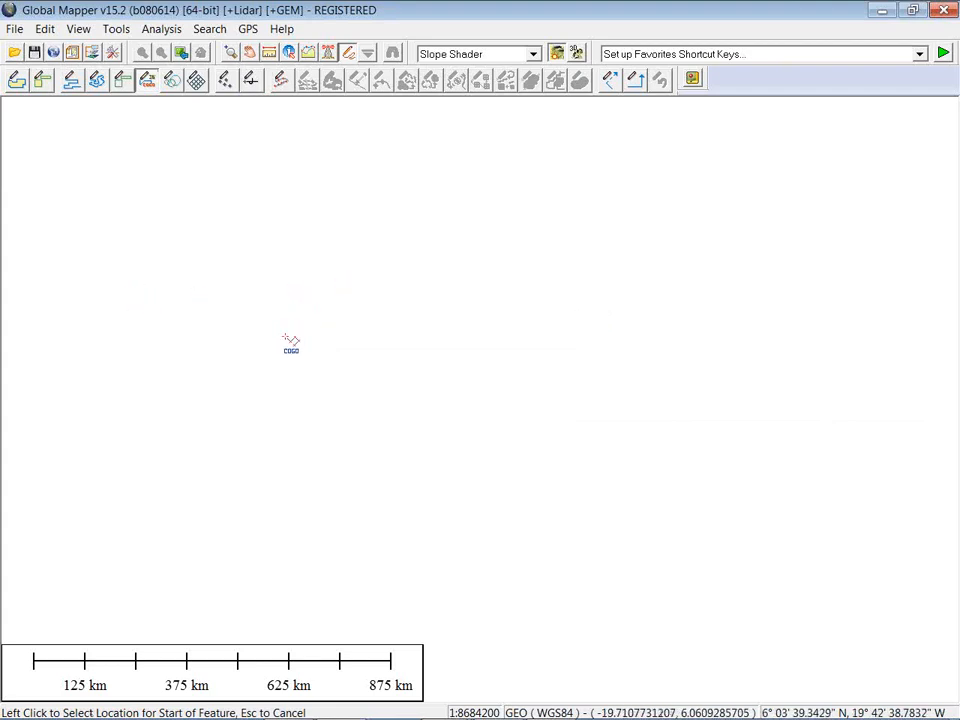
pyautogui.click(278, 340)
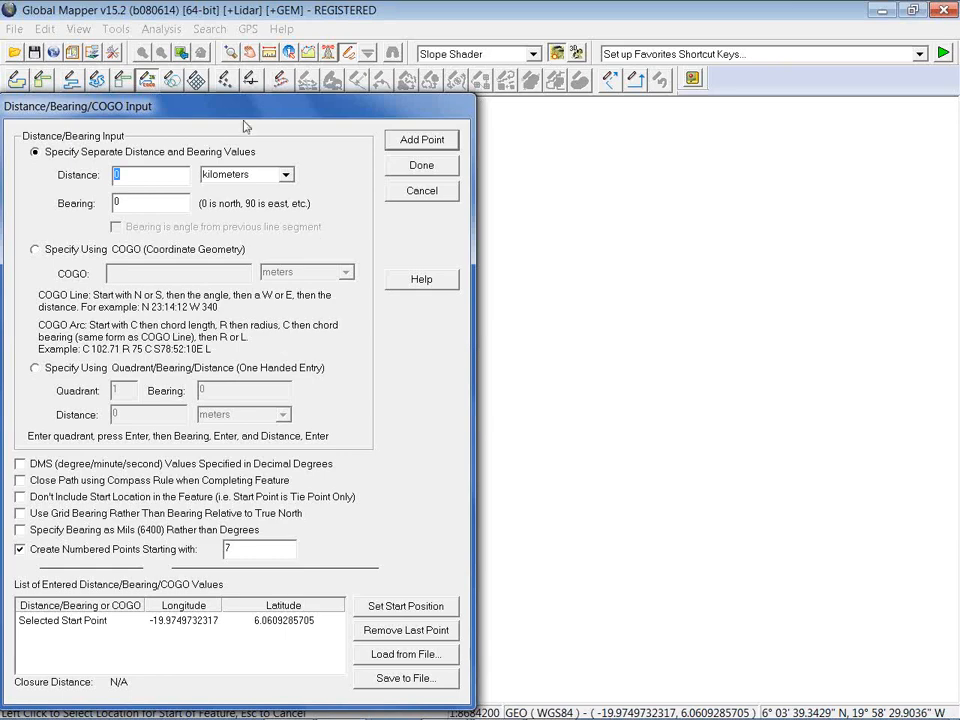
pyautogui.moveTo(241, 108); pyautogui.dragTo(613, 46)
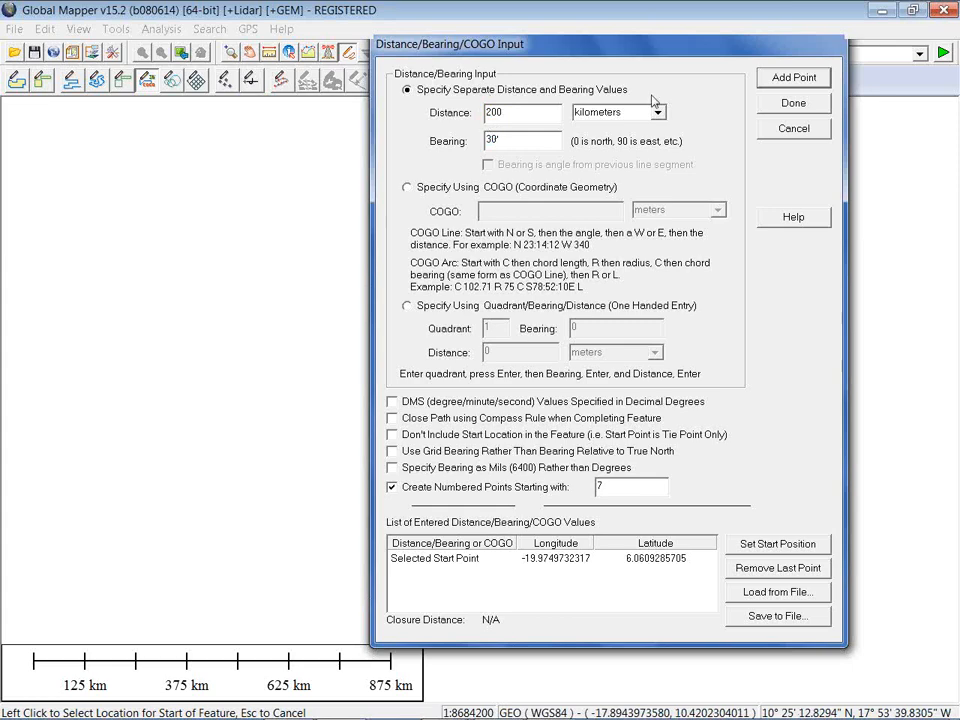
pyautogui.click(803, 80)
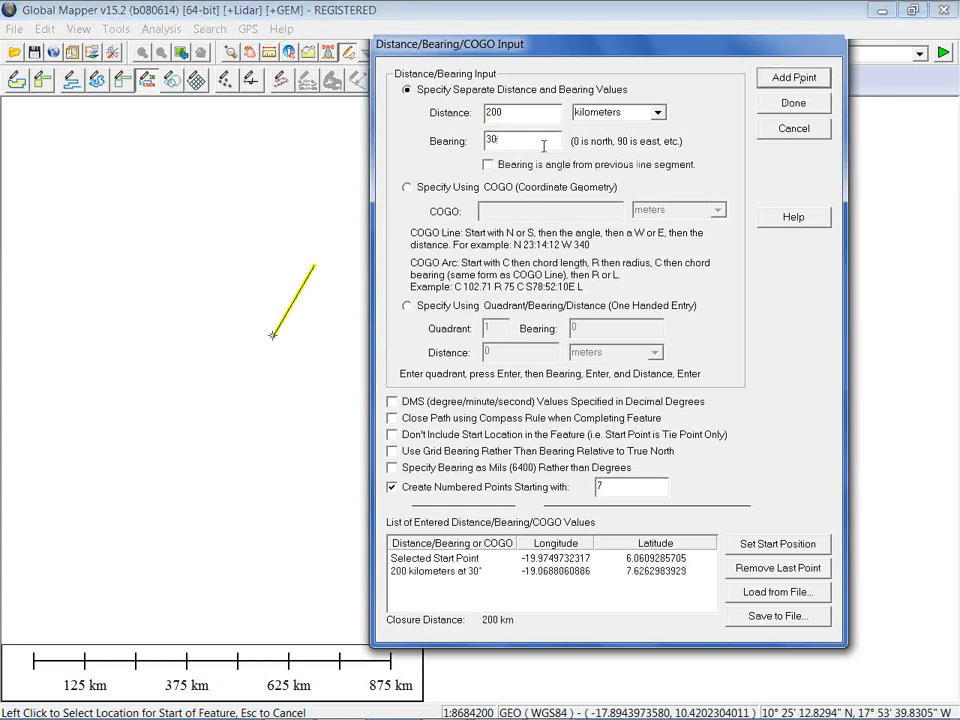
# - Add a second COGO point 200 kilometers away at a 30° bearing measured from the previous line segment
pyautogui.moveTo(543, 55); pyautogui.dragTo(635, 82)
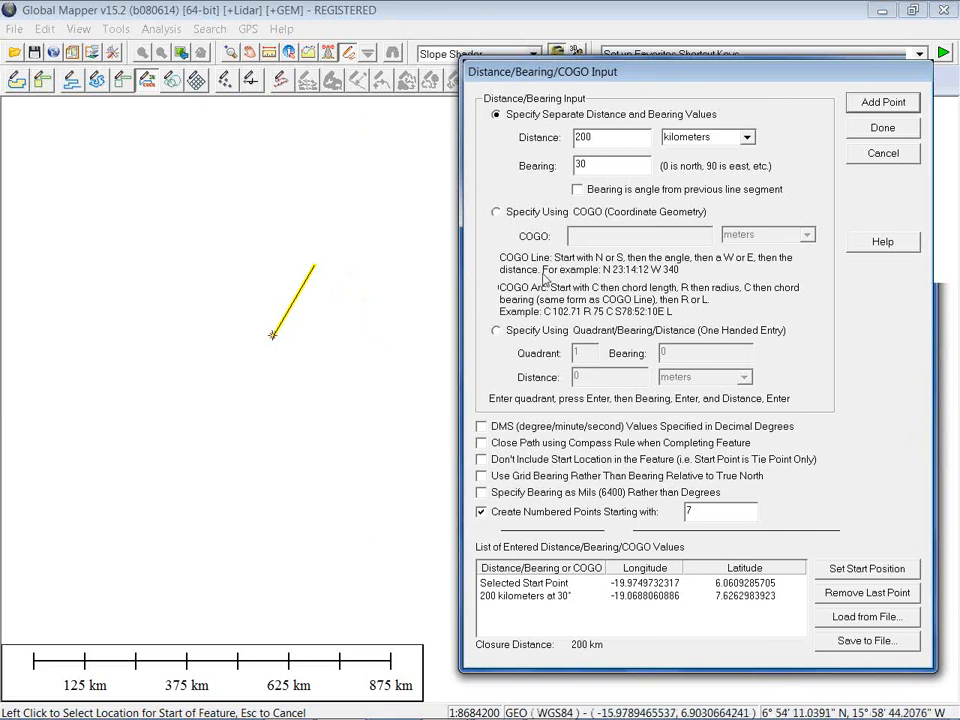
pyautogui.moveTo(615, 80); pyautogui.dragTo(613, 55)
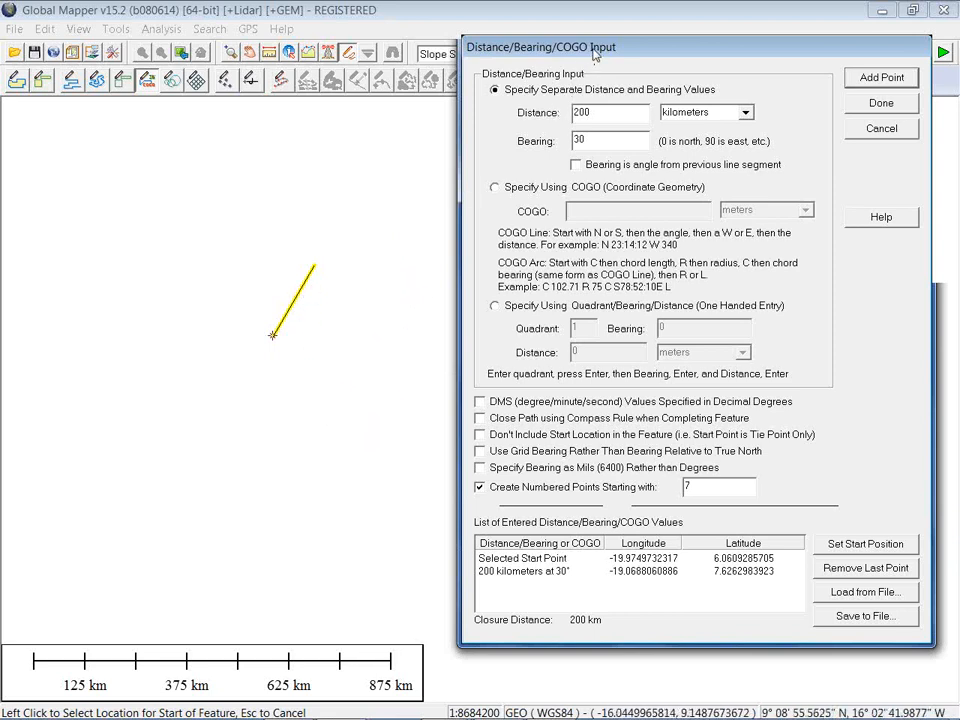
pyautogui.moveTo(620, 50); pyautogui.dragTo(626, 24)
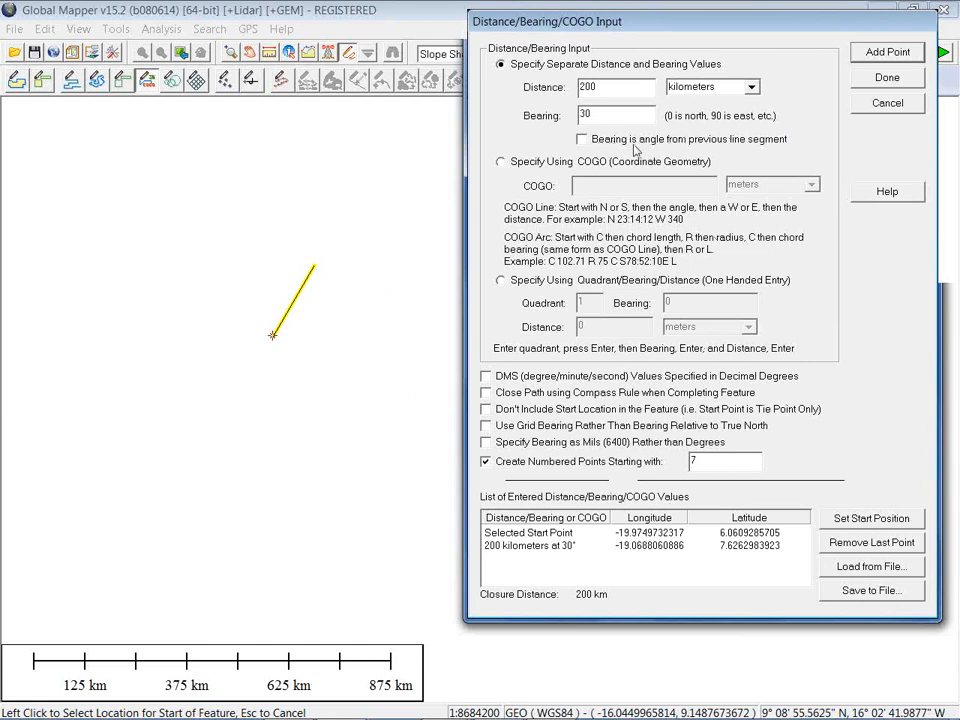
pyautogui.click(583, 140)
pyautogui.click(887, 52)
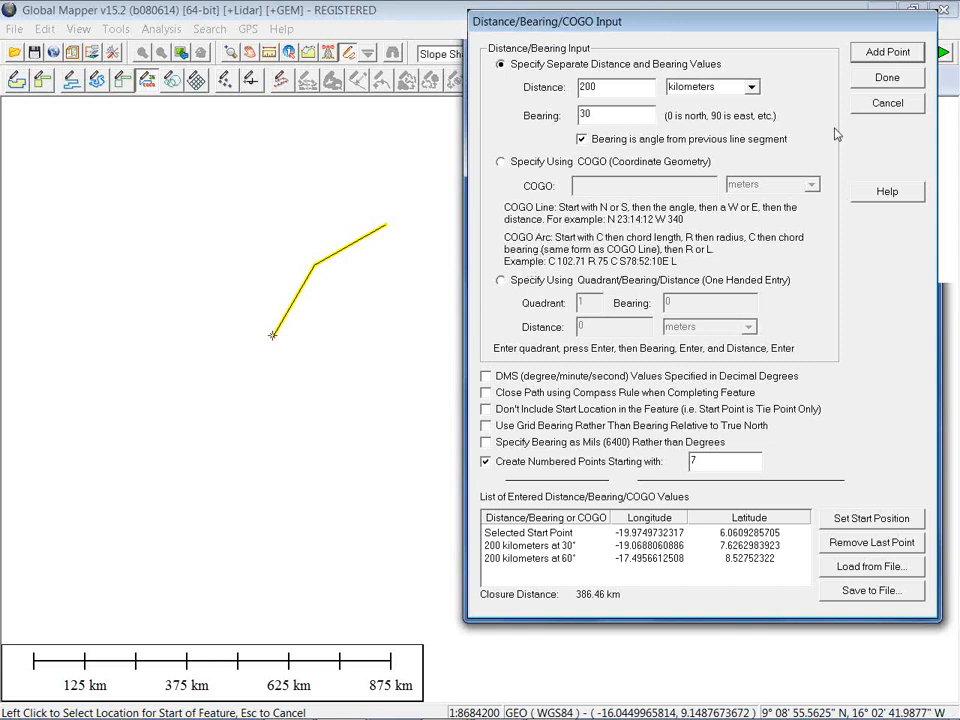
# - Finish the two-segment COGO line and accept it with its default feature information
pyautogui.moveTo(666, 30); pyautogui.dragTo(671, 73)
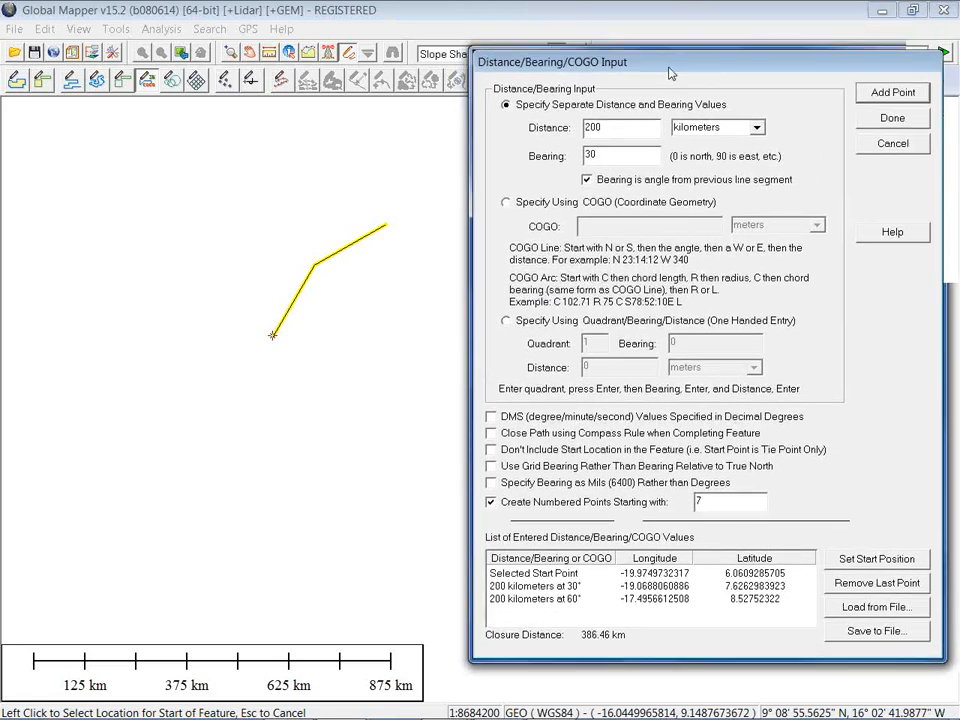
pyautogui.click(891, 122)
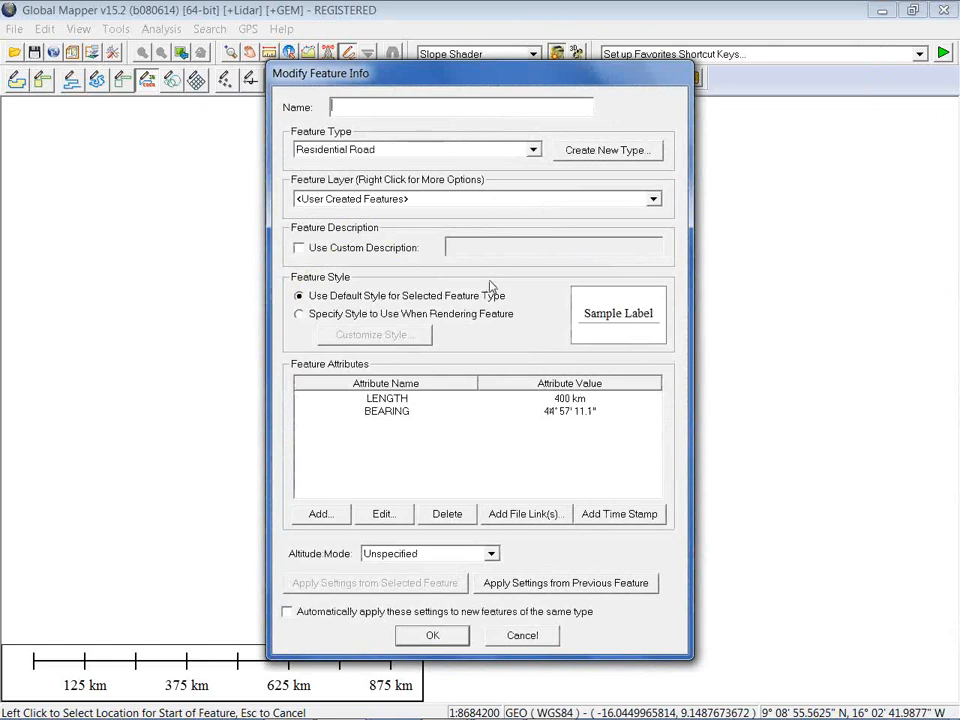
pyautogui.click(432, 636)
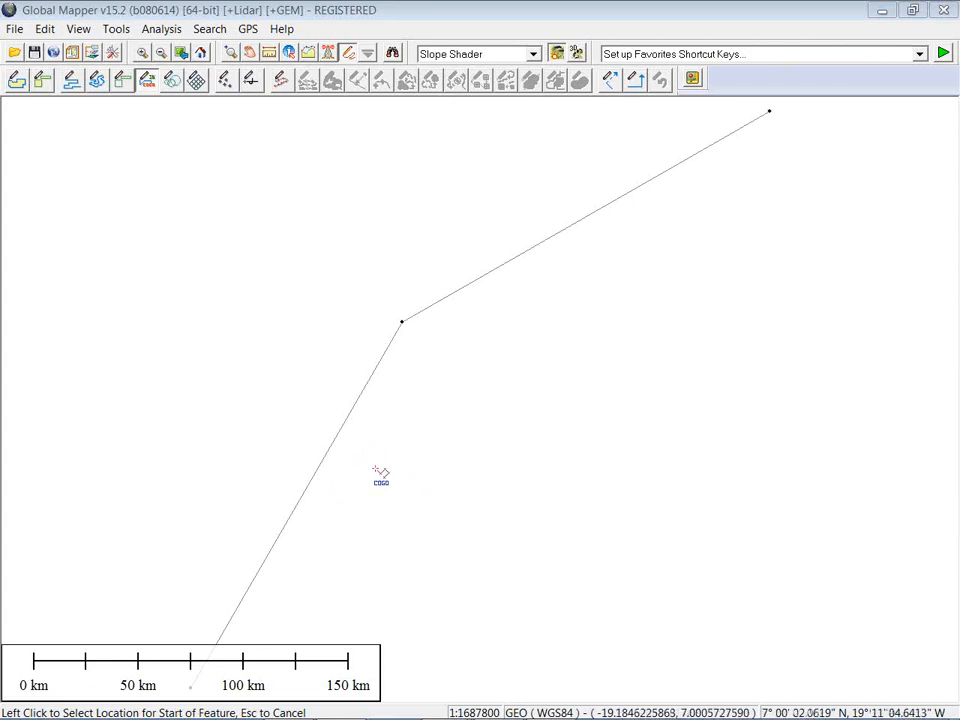
# - Unload all data without saving the workspace, load the Building.gmw workspace and narrow the Overlay Control Center
pyautogui.hotkey('ctrl', 'u')
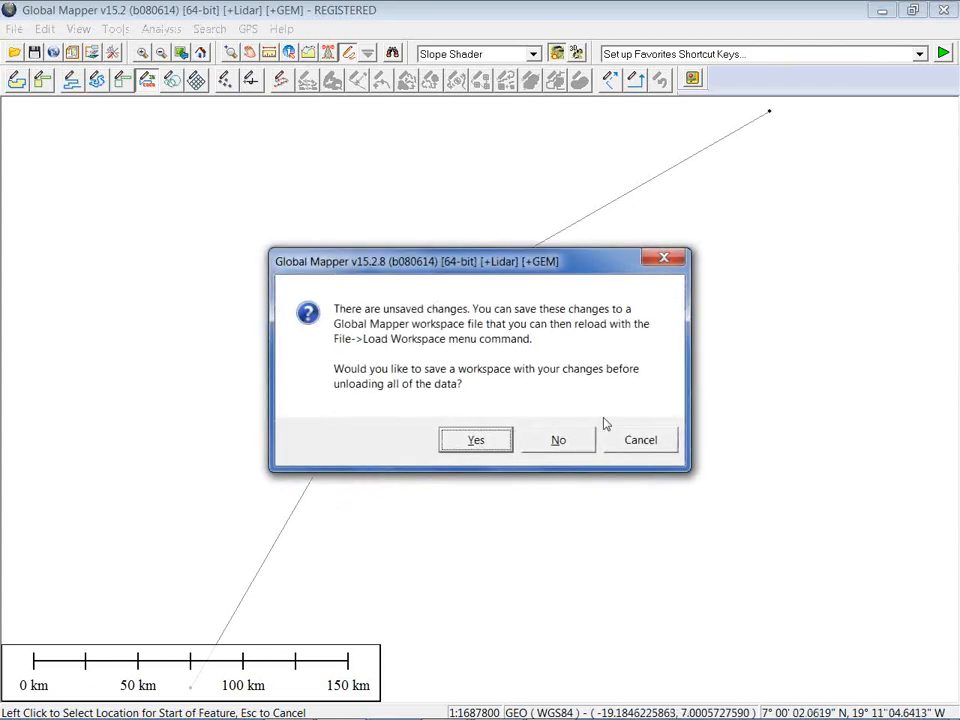
pyautogui.click(568, 442)
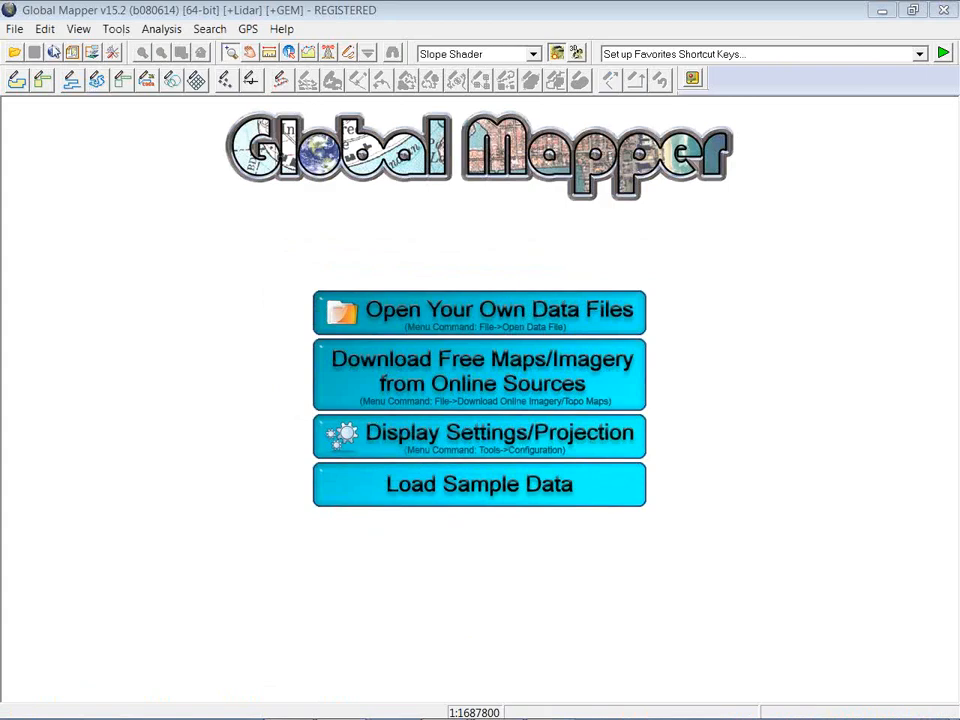
pyautogui.click(20, 30)
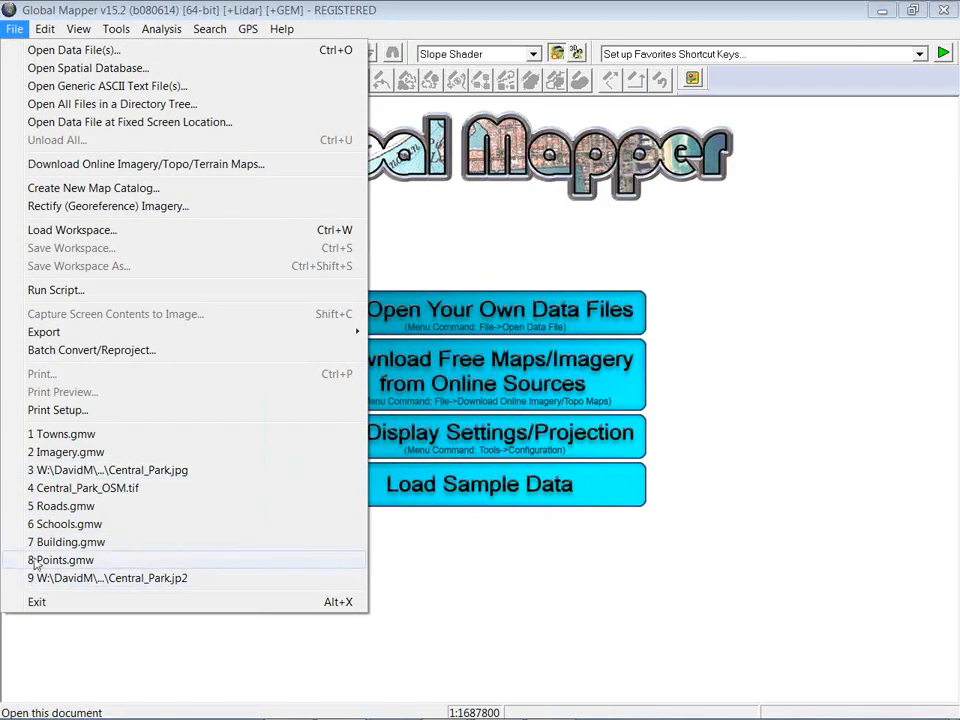
pyautogui.click(60, 541)
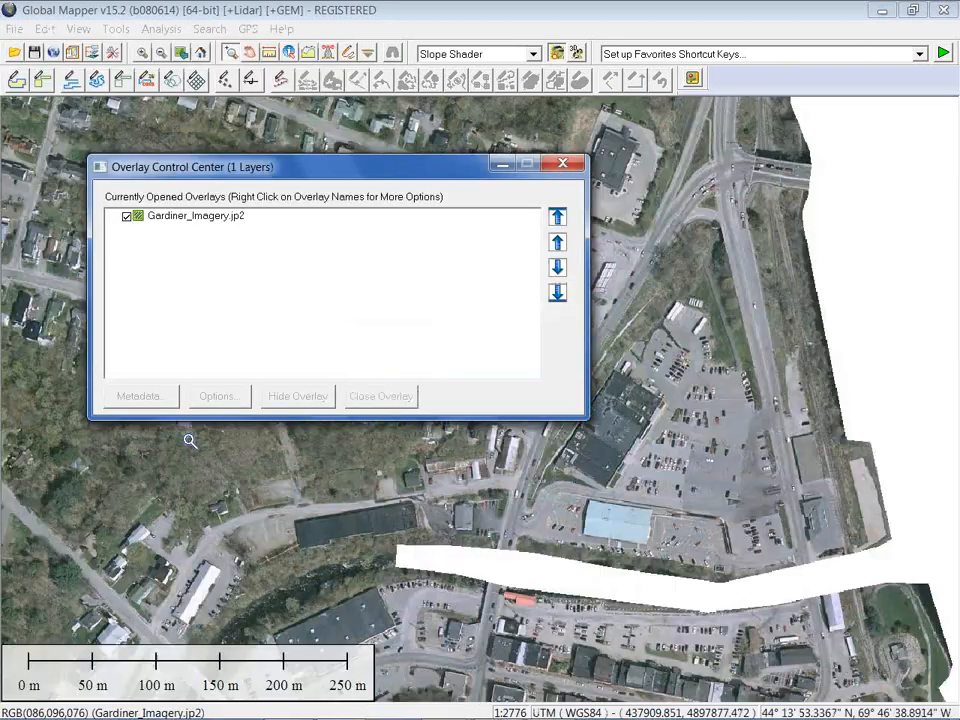
pyautogui.moveTo(582, 349); pyautogui.dragTo(316, 349)
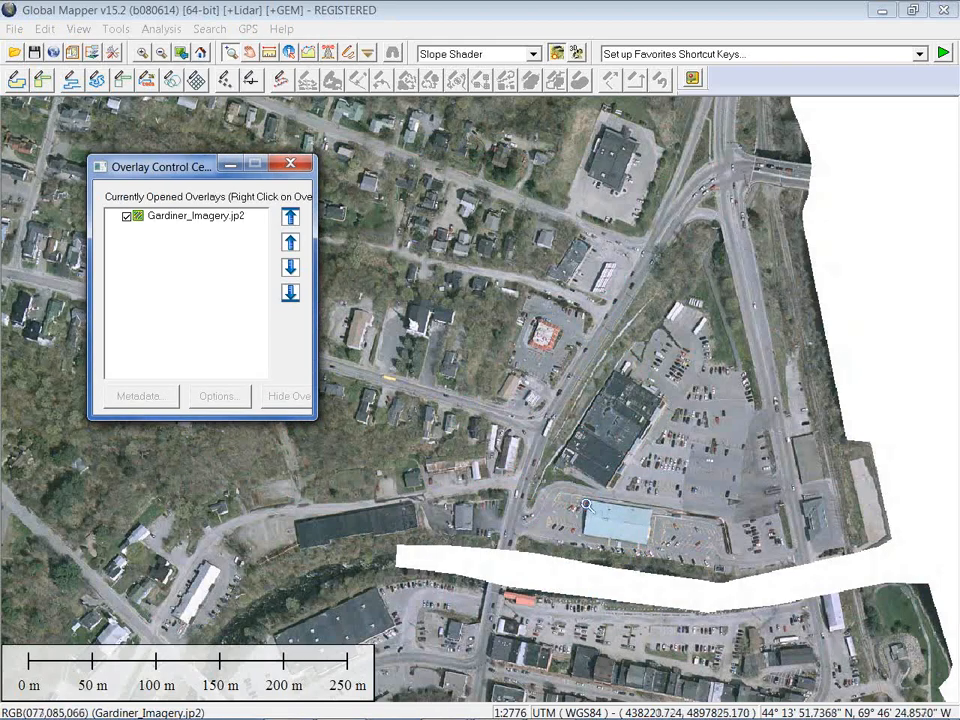
# - Draw a rectangular area about 213 m in perimeter around the block of houses between the two roads and accept its default feature information
pyautogui.click(43, 80)
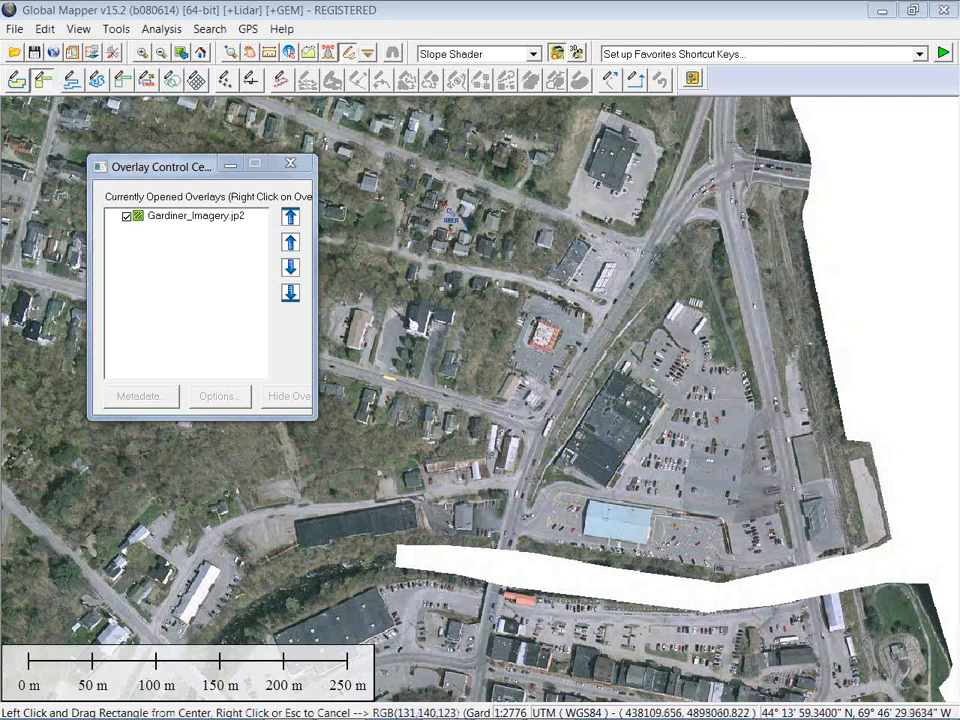
pyautogui.moveTo(441, 202); pyautogui.dragTo(519, 267)
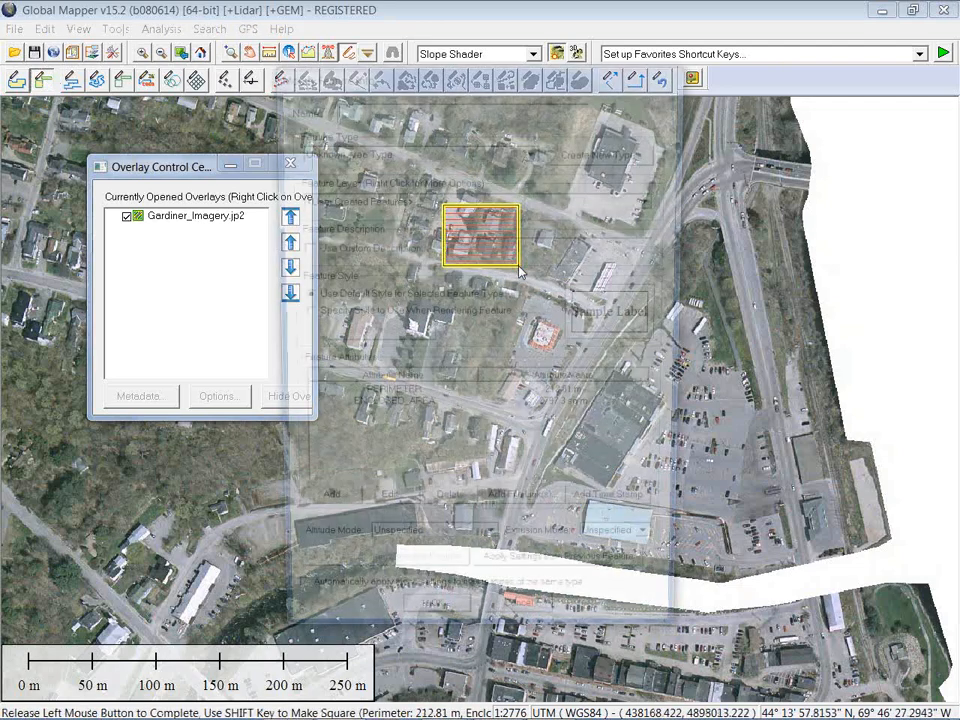
pyautogui.click(431, 636)
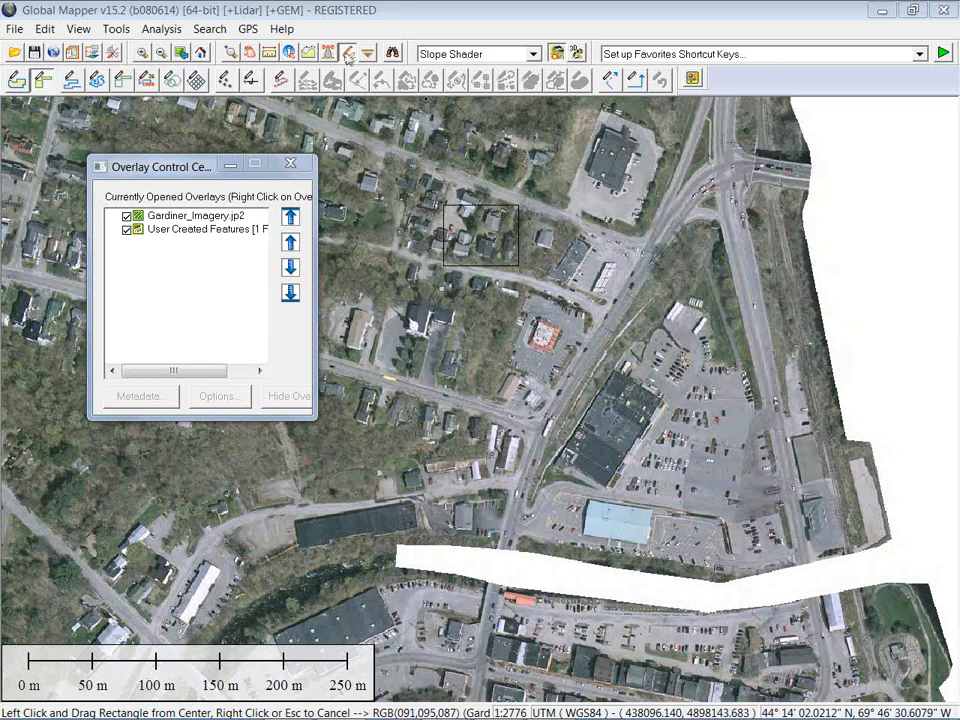
# - Draw a three-point rotated rectangle area about 149 m in perimeter over the blue-roofed building and discard it
pyautogui.rightClick(558, 290)
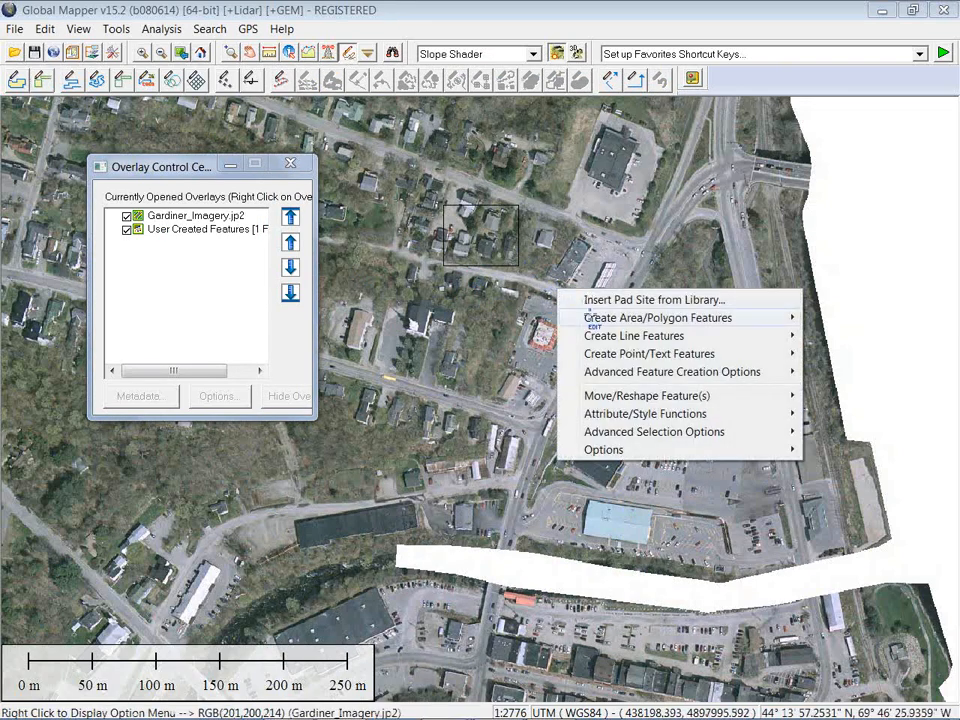
pyautogui.moveTo(590, 320)
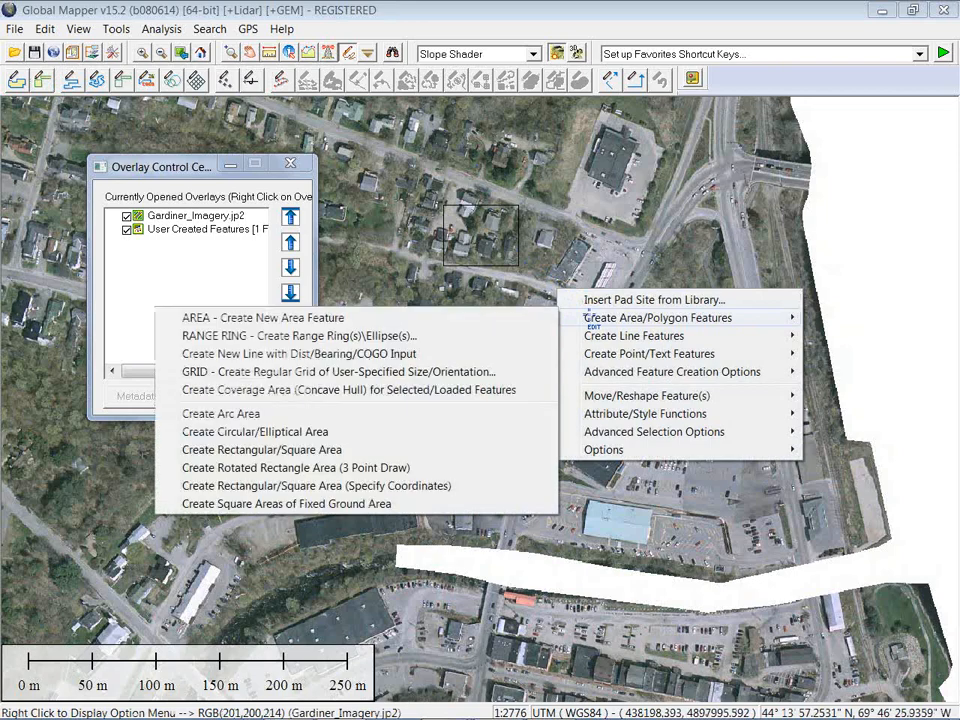
pyautogui.click(378, 468)
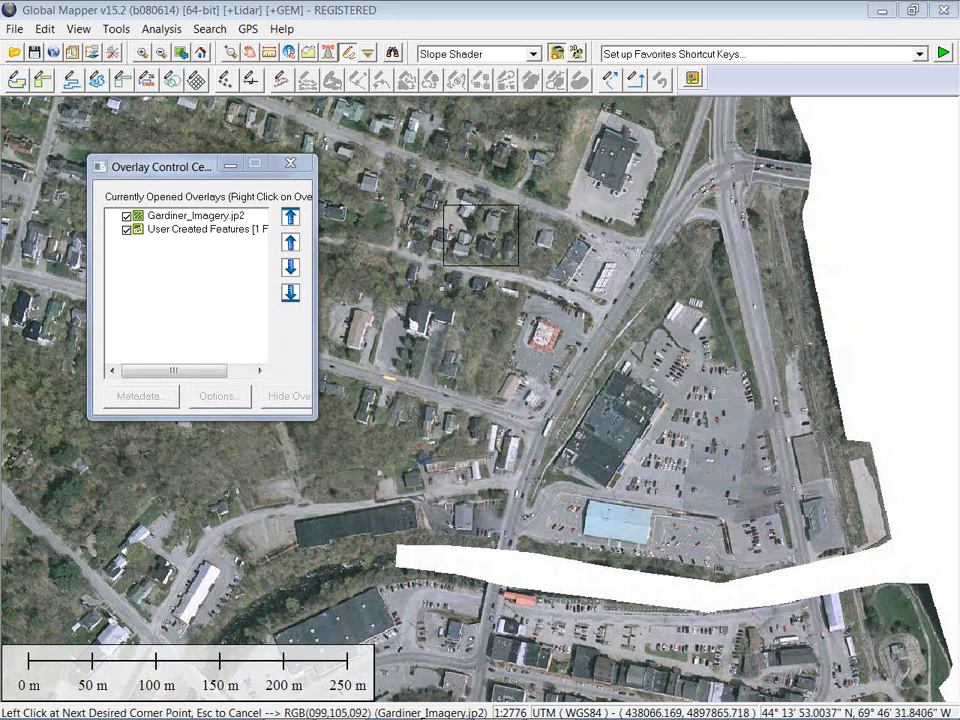
pyautogui.click(587, 500)
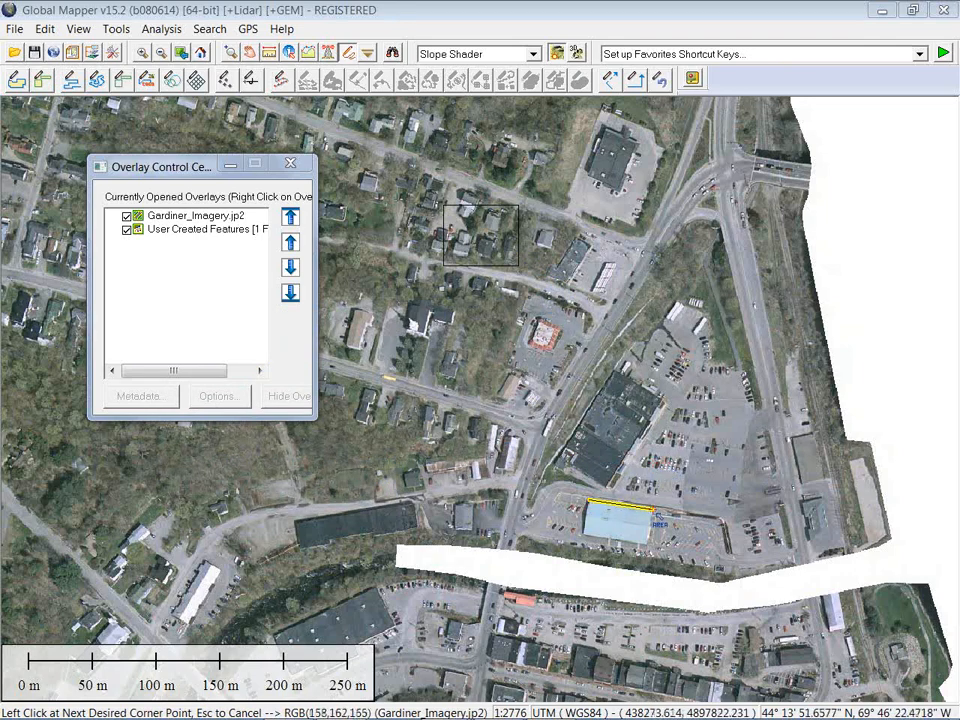
pyautogui.click(651, 512)
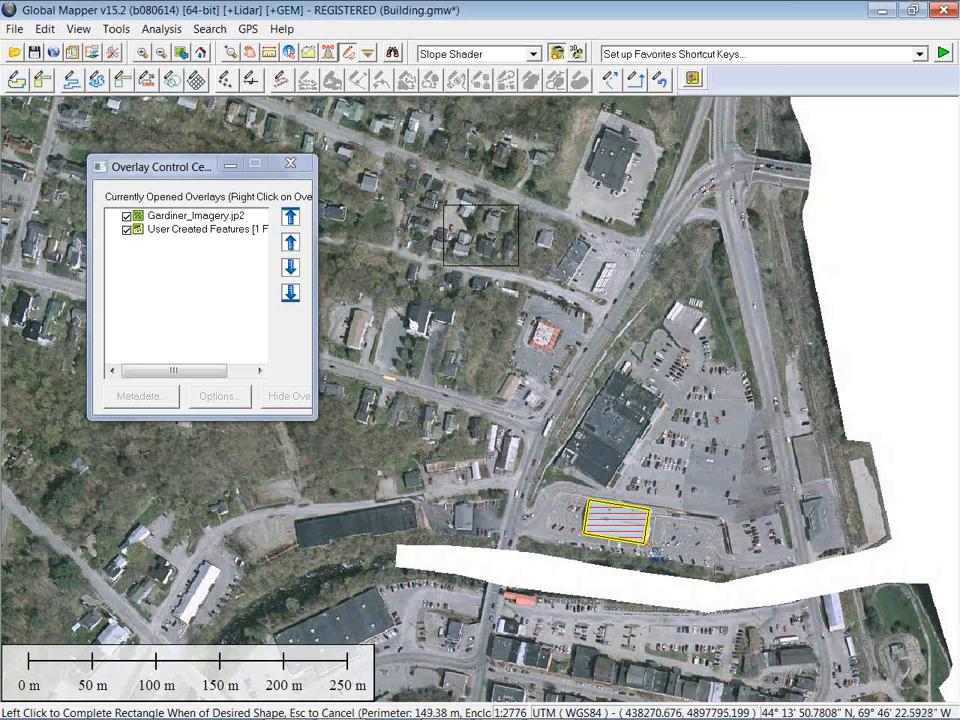
pyautogui.click(648, 543)
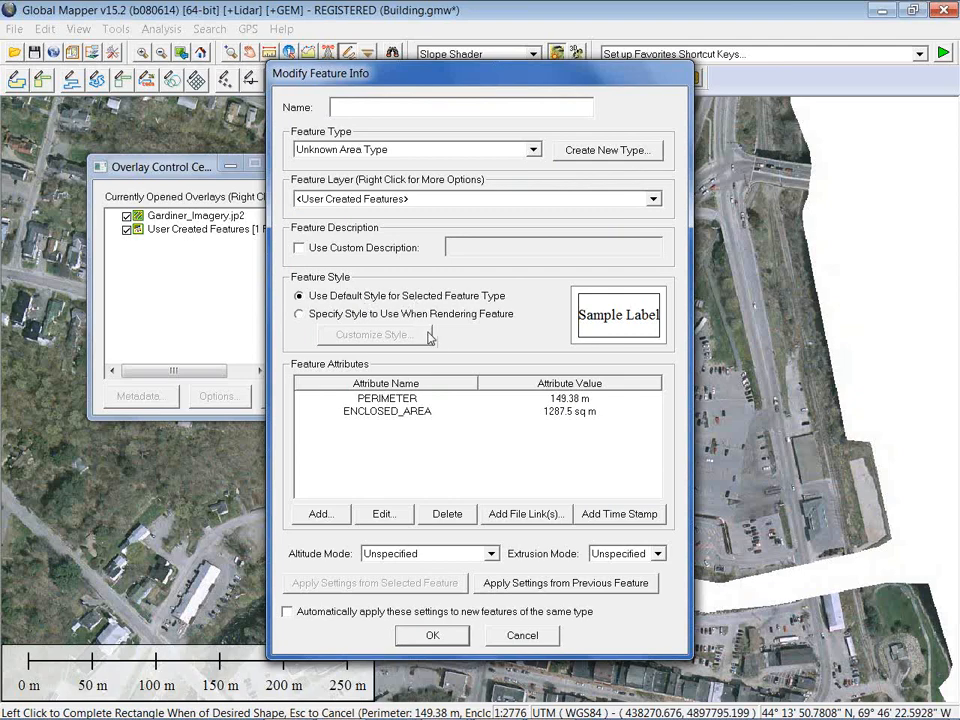
pyautogui.click(547, 641)
pyautogui.click(582, 485)
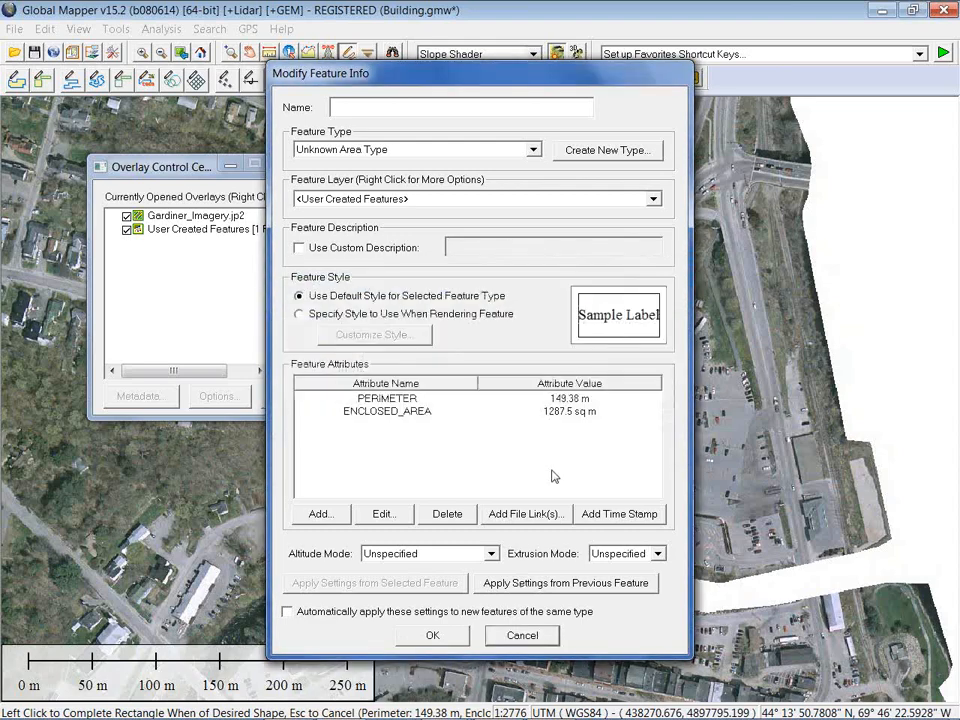
pyautogui.click(521, 637)
pyautogui.click(560, 426)
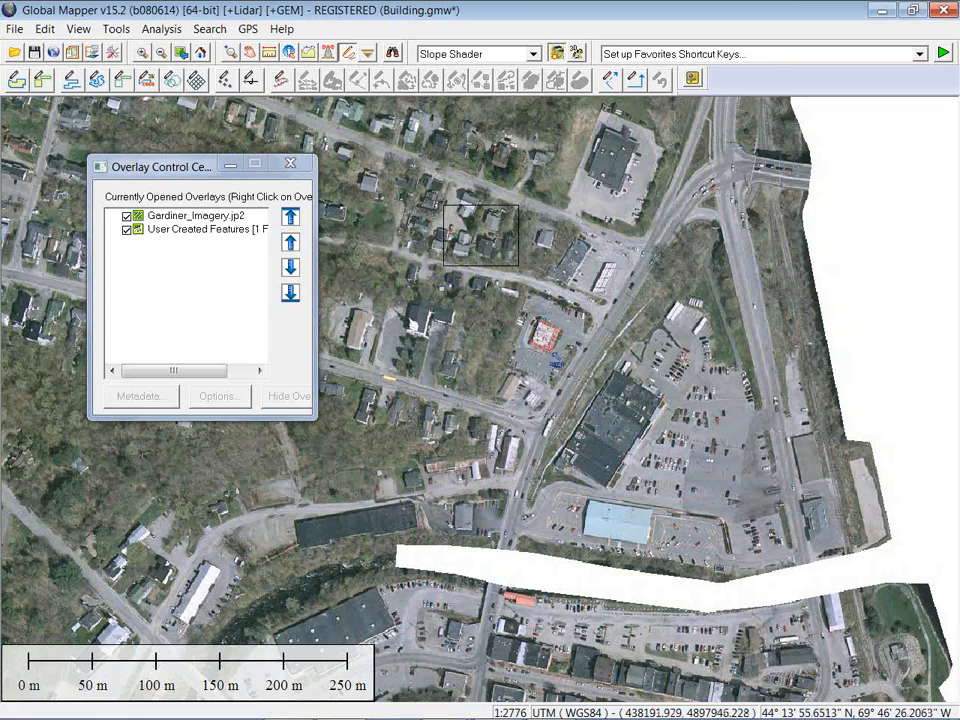
# - Draw two circular areas with default settings, about 421 m in perimeter north of the large parking lot and about 266 m over the road farther west
pyautogui.click(353, 53)
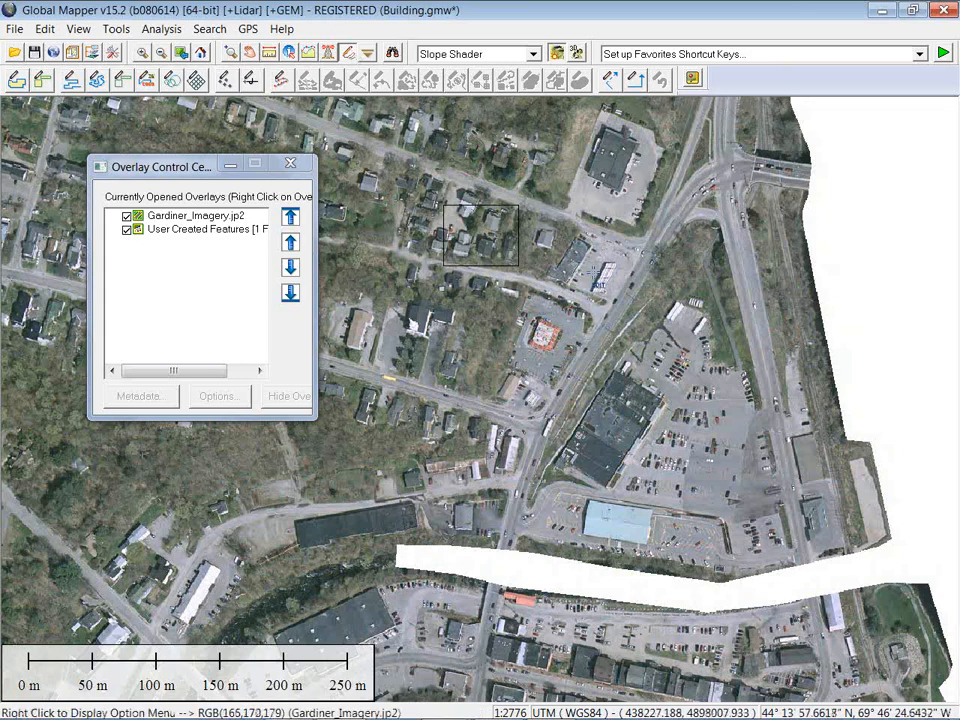
pyautogui.rightClick(618, 293)
pyautogui.moveTo(606, 302)
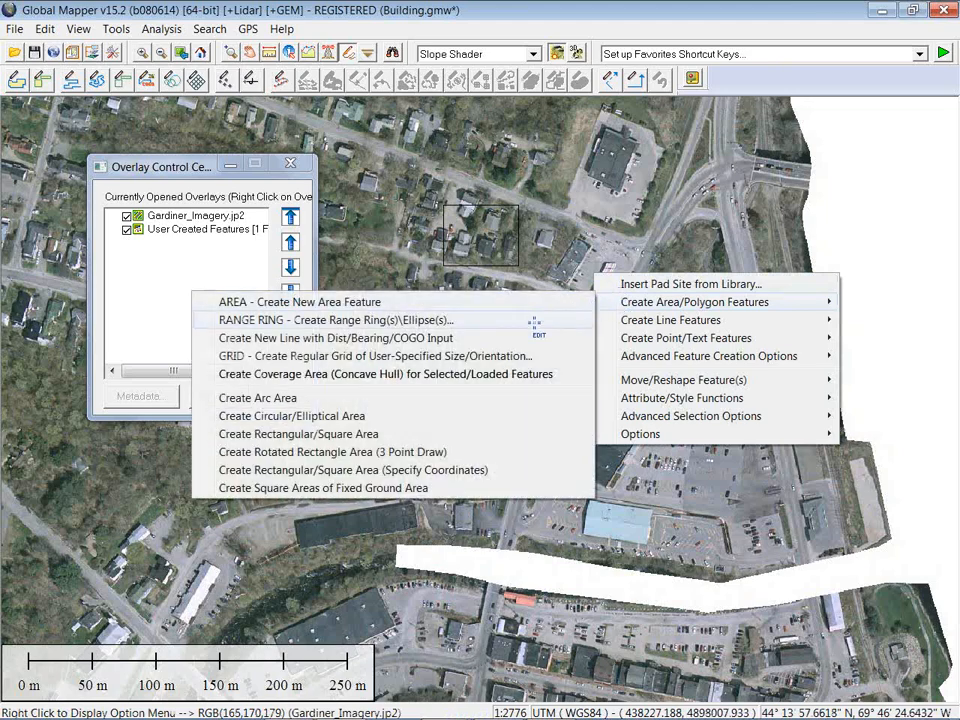
pyautogui.click(323, 424)
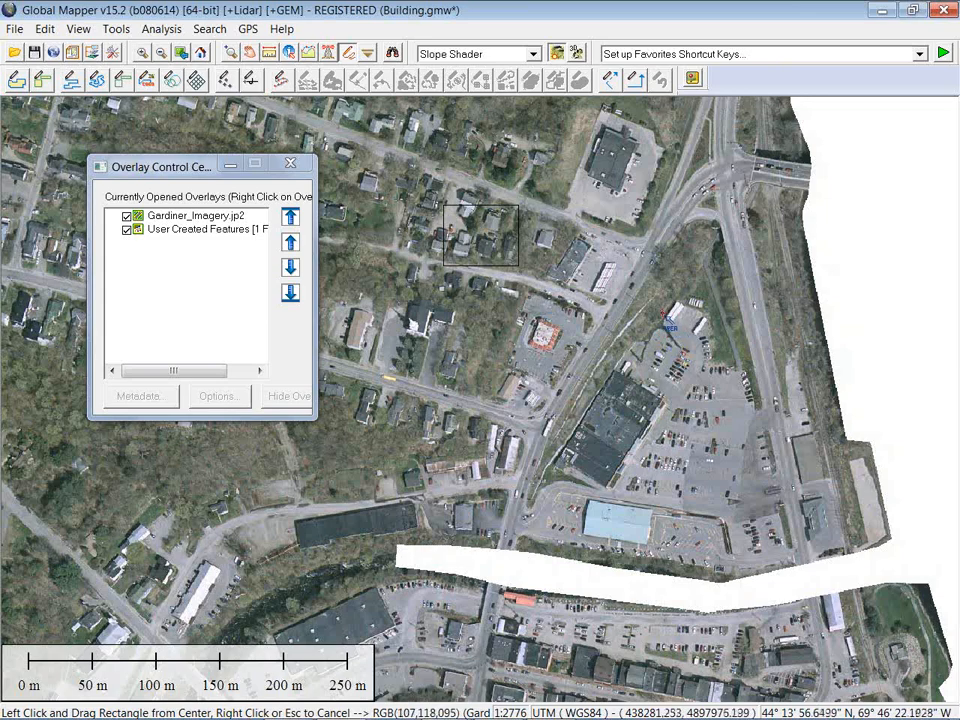
pyautogui.moveTo(657, 318); pyautogui.dragTo(709, 407)
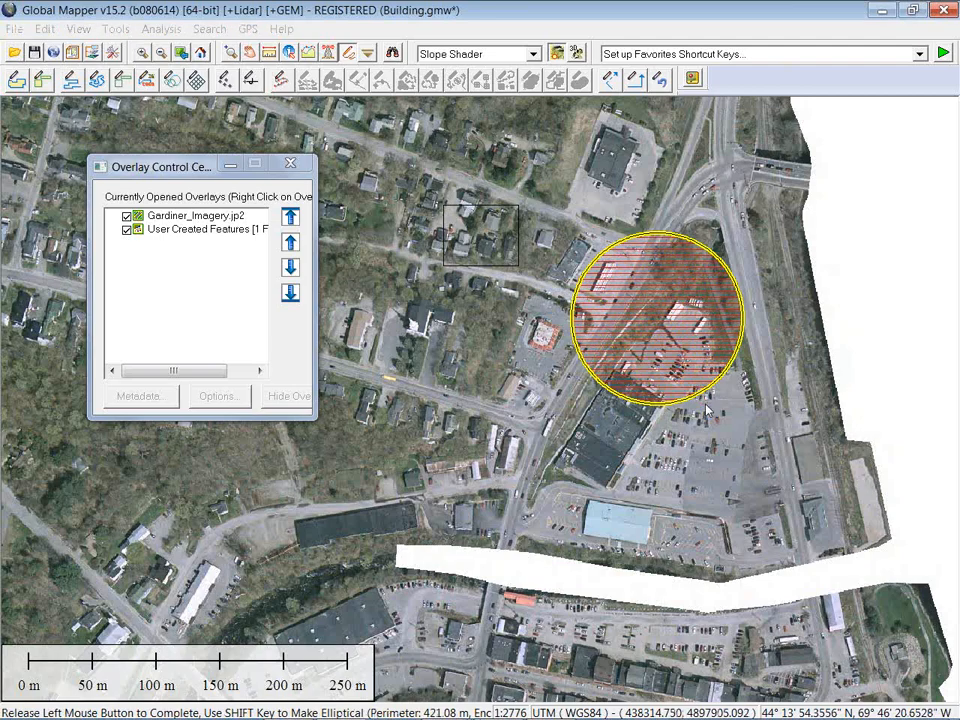
pyautogui.click(455, 634)
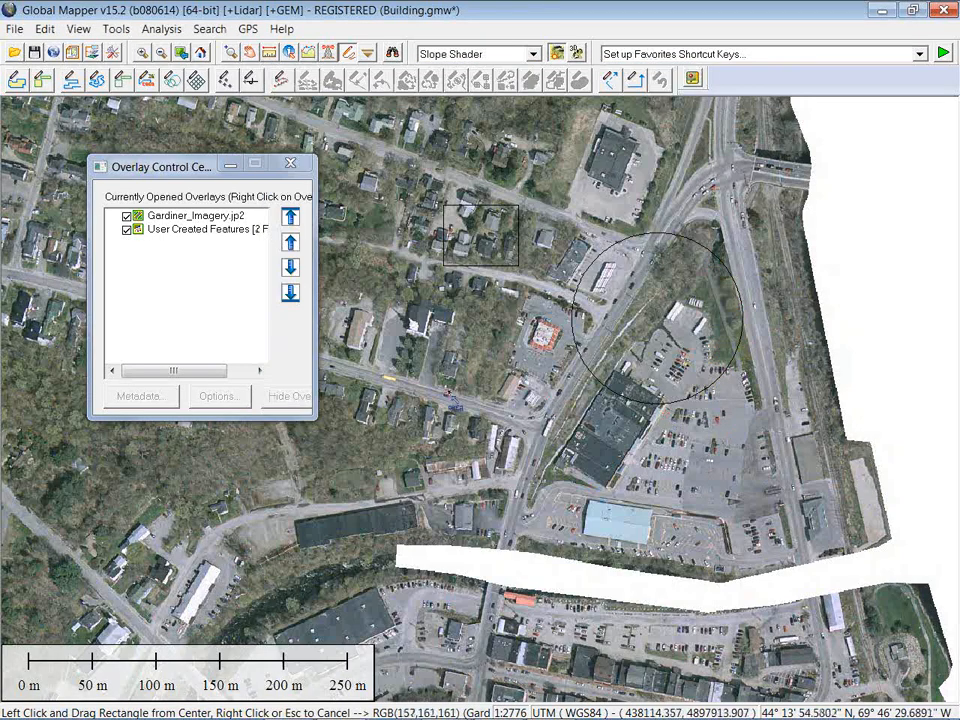
pyautogui.moveTo(423, 370); pyautogui.dragTo(460, 407)
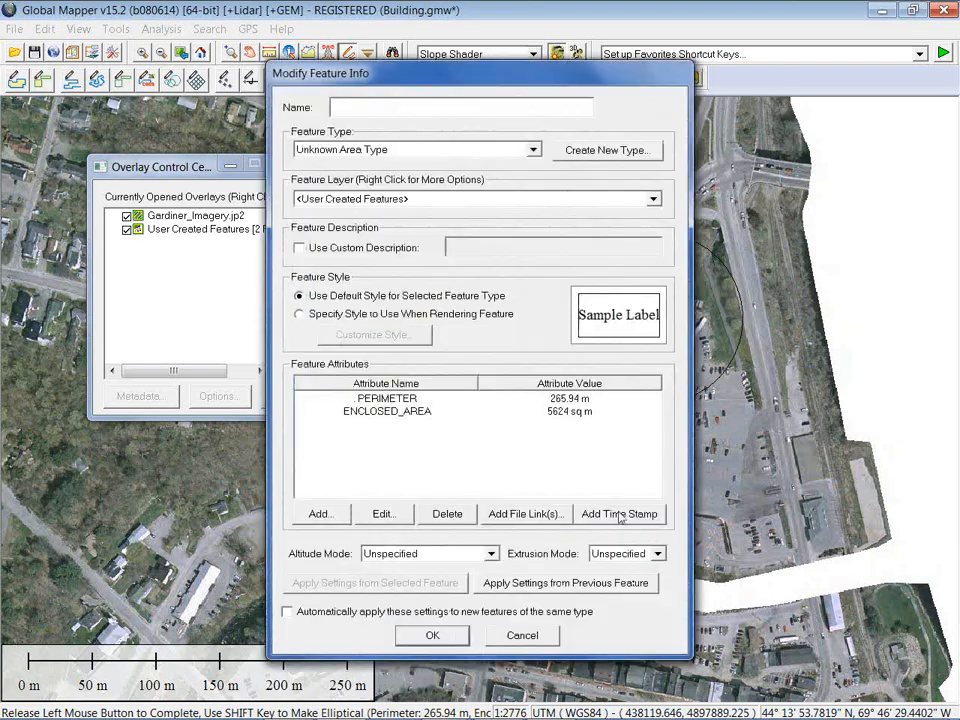
pyautogui.click(432, 635)
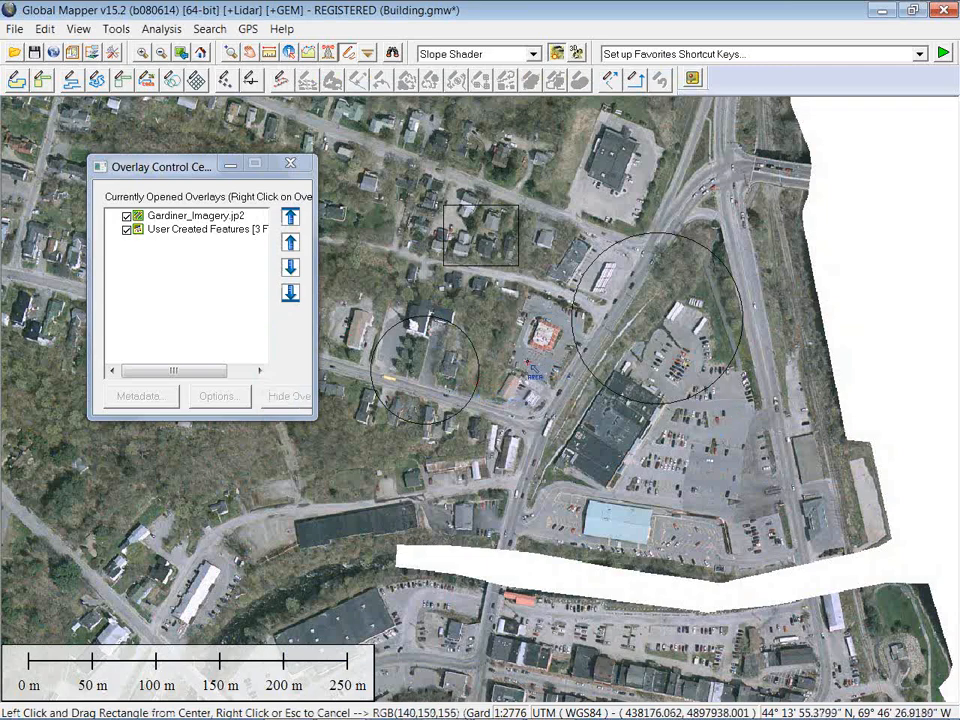
# - Create one range ring with a 100-meter radius, centered just west of the large dark-roofed building
pyautogui.click(346, 54)
pyautogui.rightClick(529, 316)
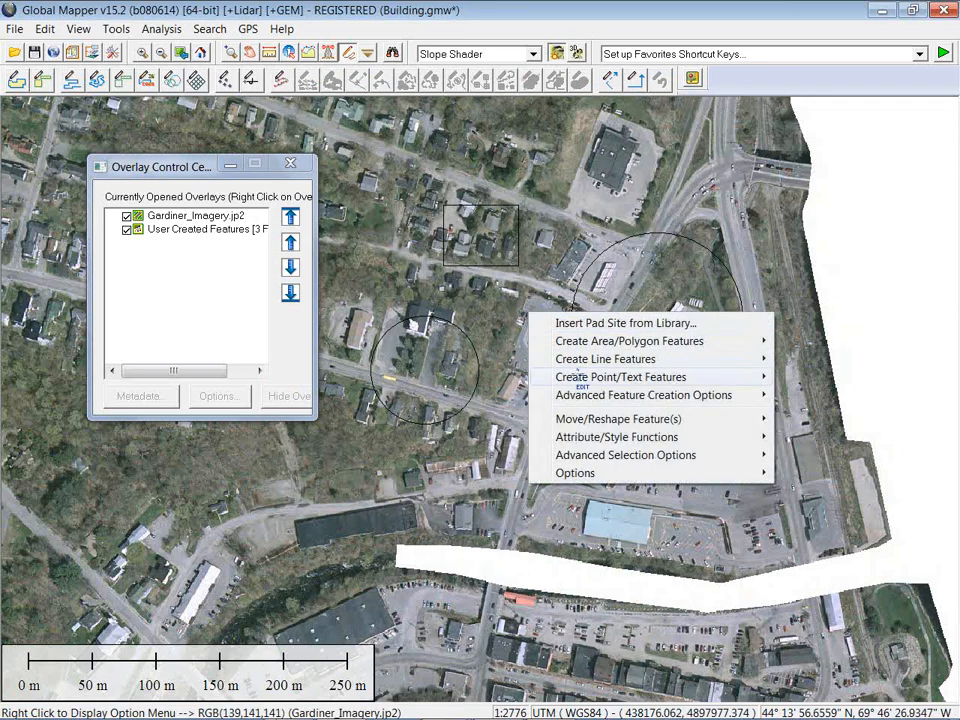
pyautogui.moveTo(573, 343)
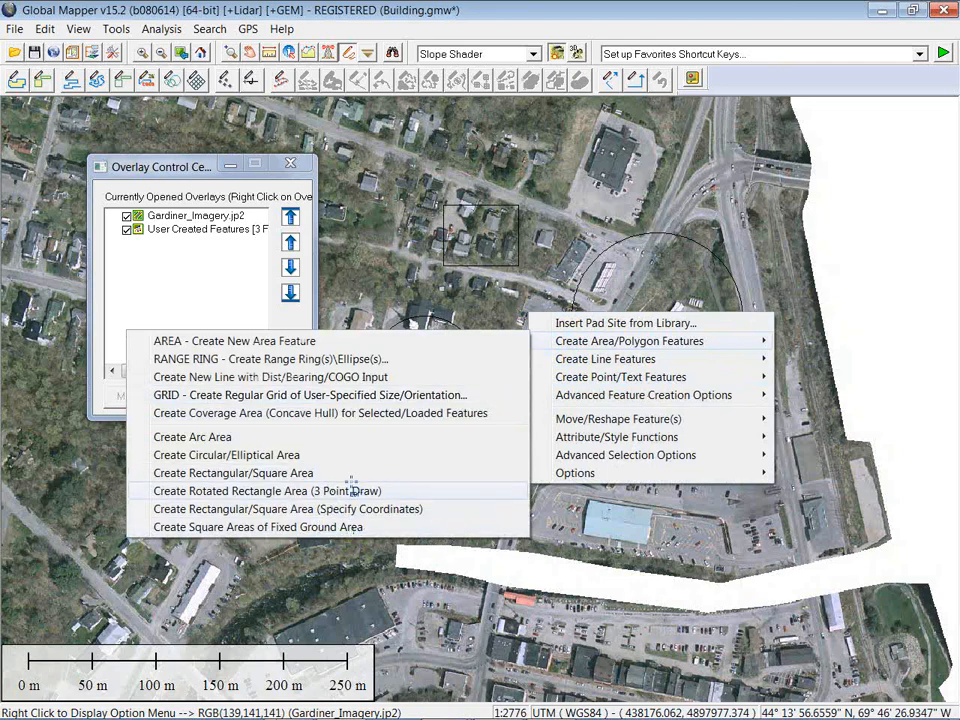
pyautogui.click(333, 359)
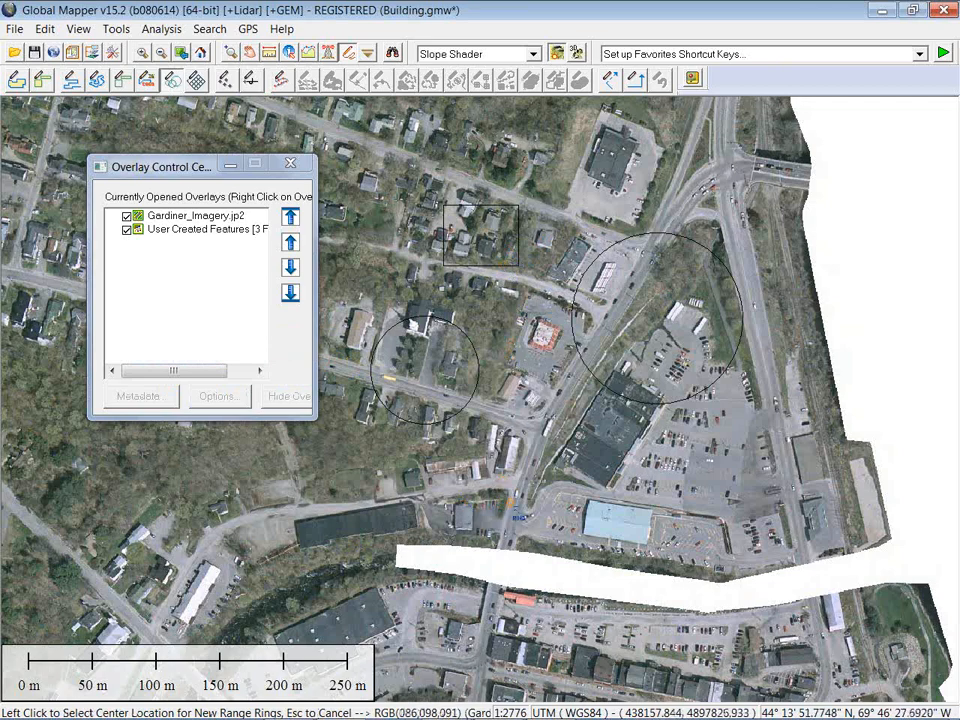
pyautogui.click(389, 338)
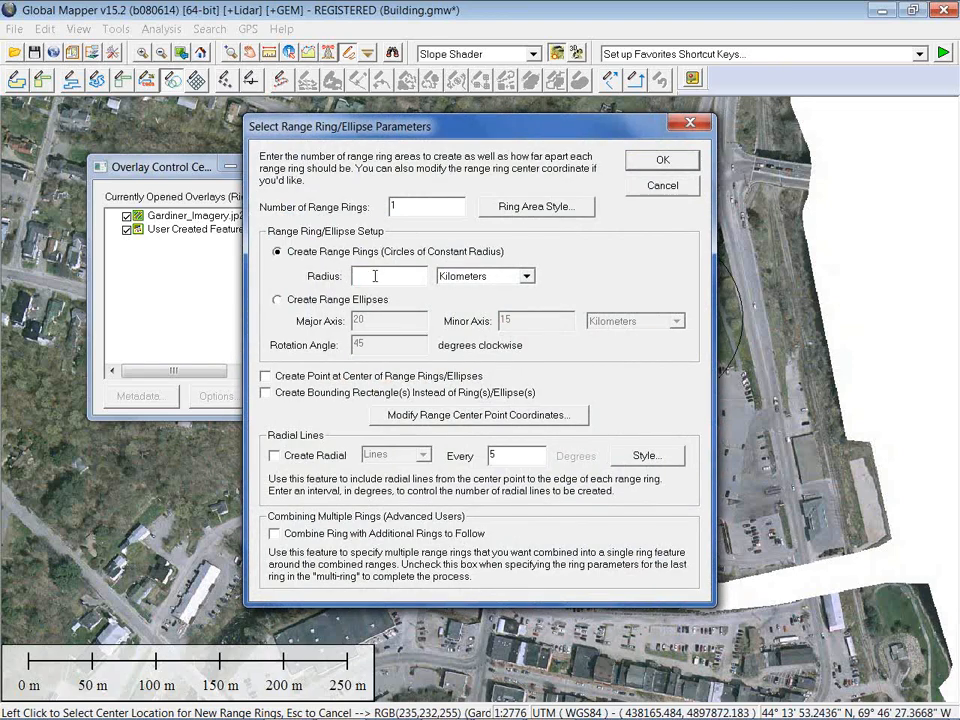
pyautogui.click(466, 280)
pyautogui.click(459, 329)
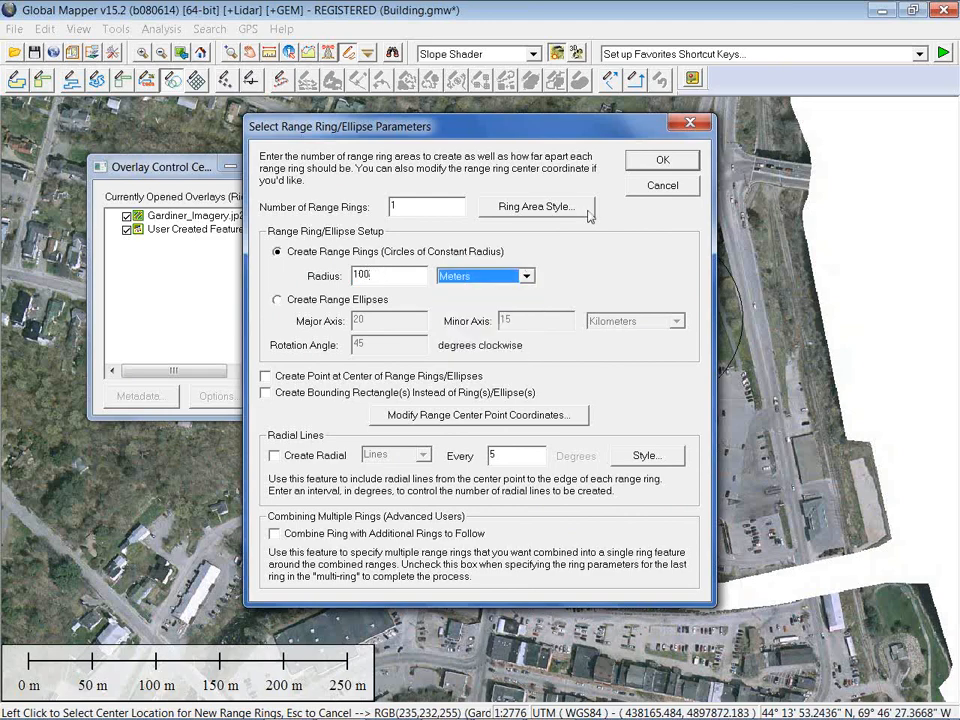
pyautogui.click(662, 161)
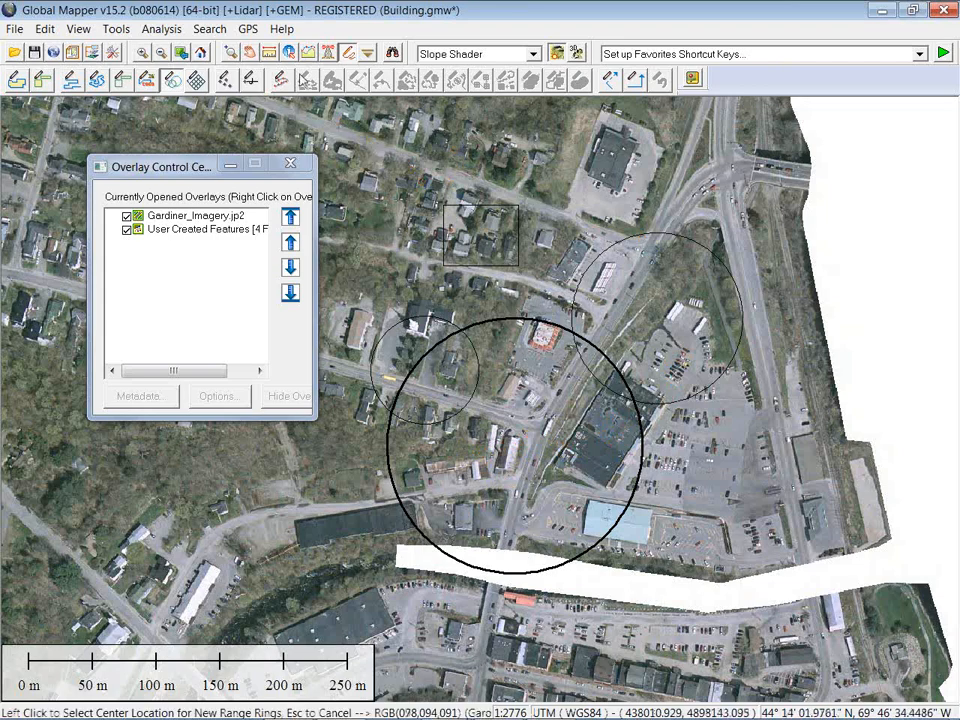
pyautogui.click(358, 56)
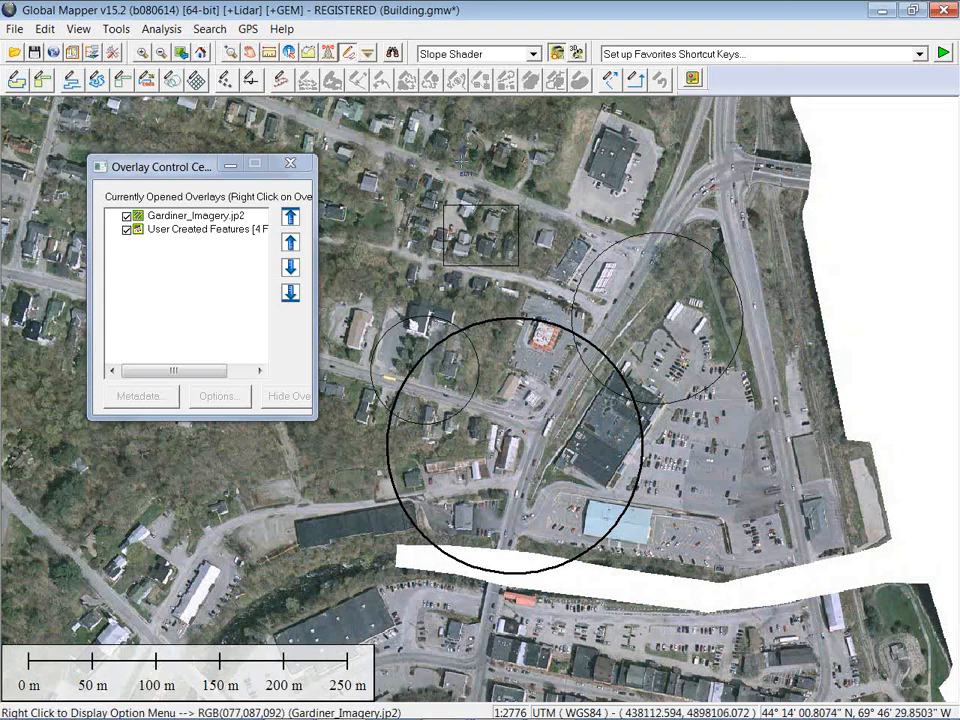
# - Place a fixed-ground-area square of 4000 sq m over the building north of the road junction and accept its default feature information
pyautogui.rightClick(546, 224)
pyautogui.moveTo(588, 254)
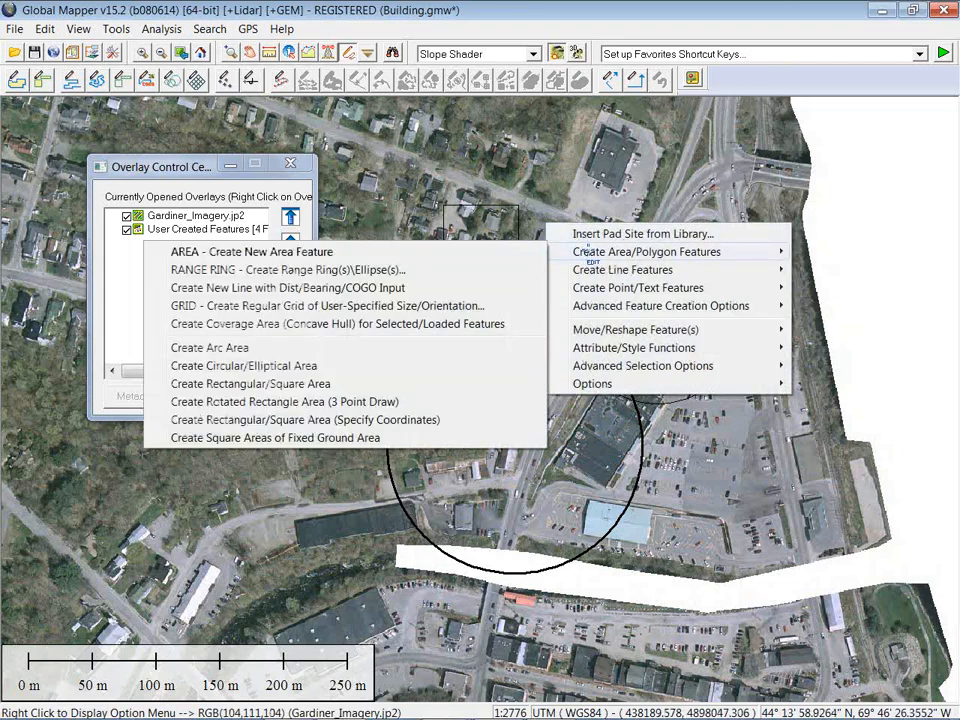
pyautogui.click(388, 438)
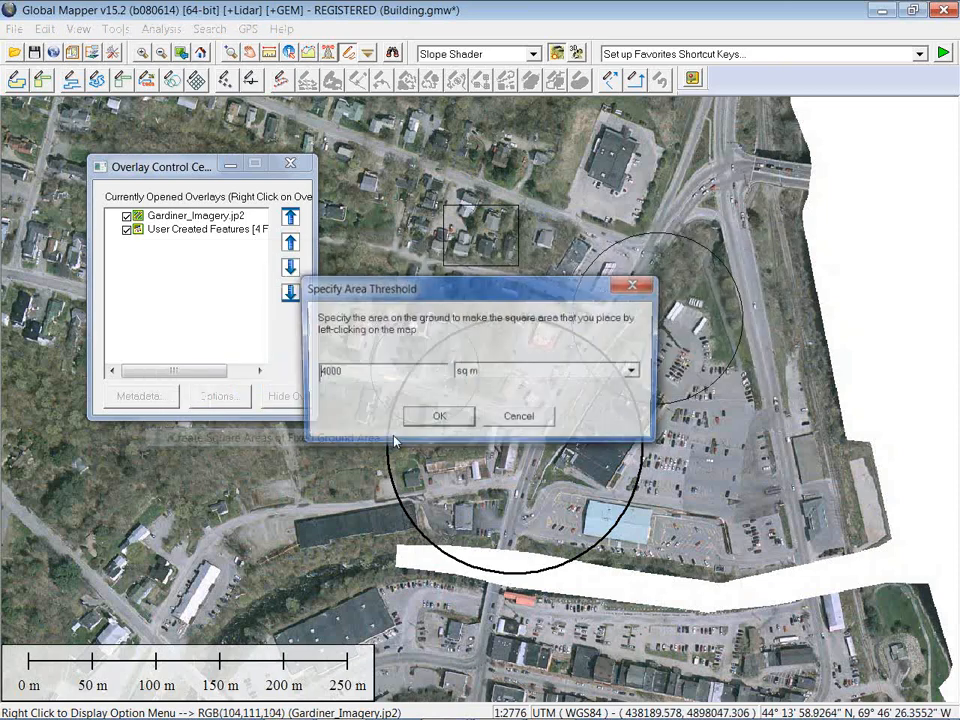
pyautogui.moveTo(468, 296); pyautogui.dragTo(320, 208)
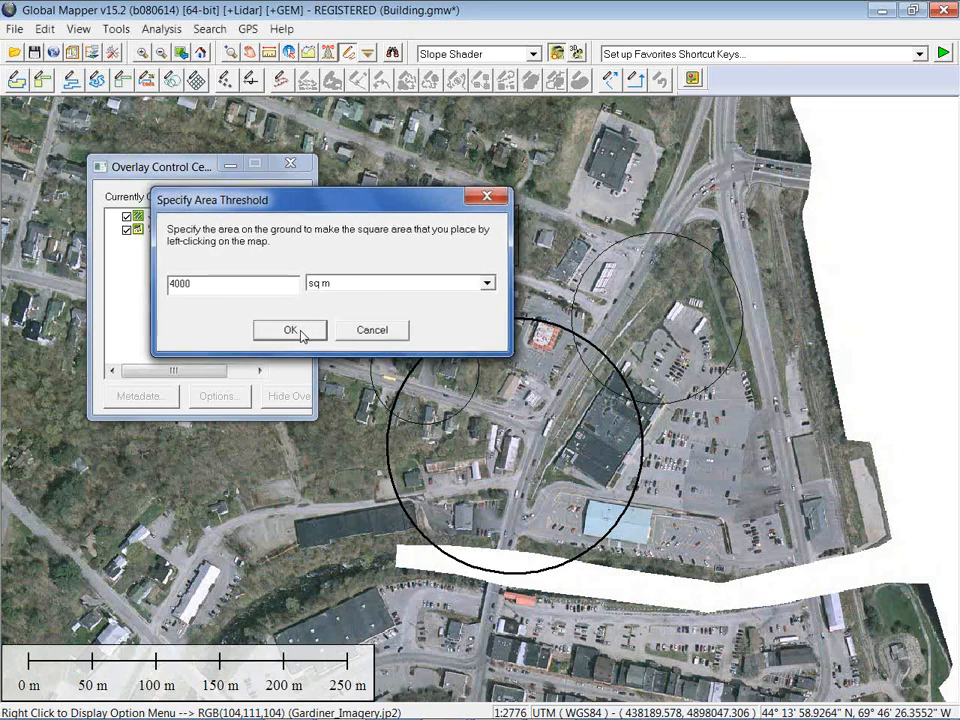
pyautogui.click(290, 331)
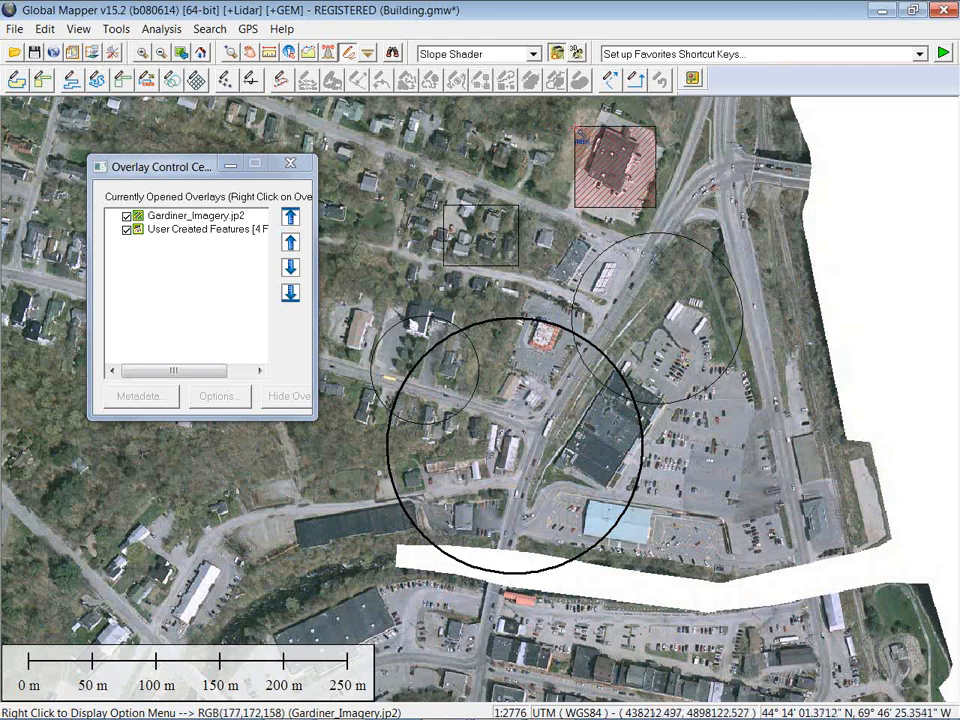
pyautogui.click(570, 136)
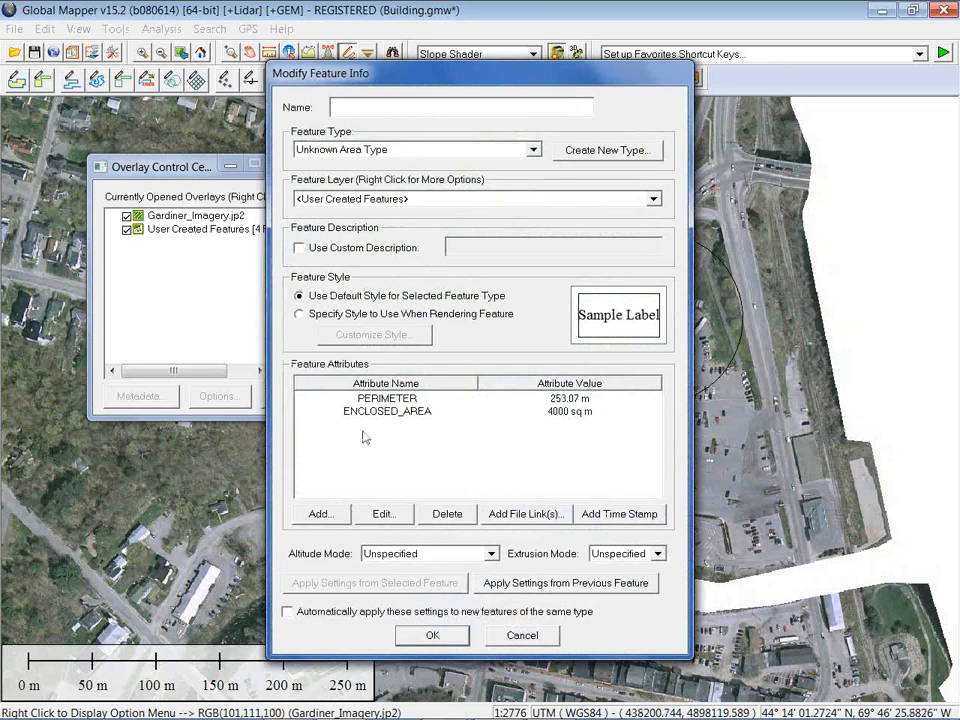
pyautogui.click(429, 636)
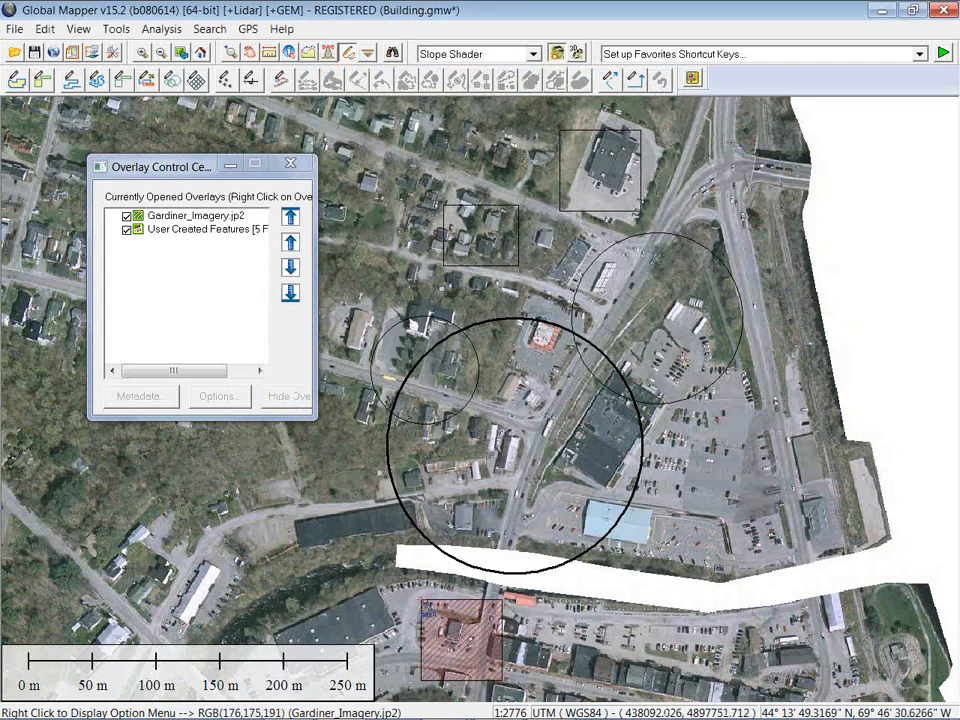
pyautogui.moveTo(457, 605)
pyautogui.mouseDown()
pyautogui.moveTo(494, 565)
pyautogui.moveTo(518, 455)
pyautogui.moveTo(321, 134)
pyautogui.moveTo(274, 101)
pyautogui.mouseUp()
pyautogui.click(346, 56)
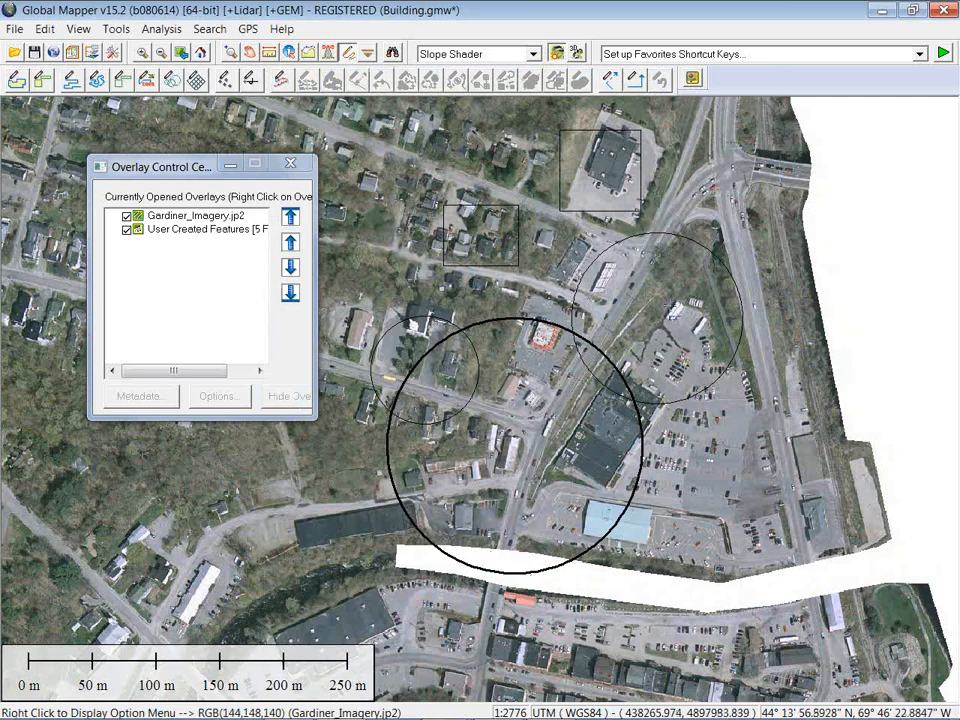
# - Create a Building point at specified UTM position X 437961.565, Y 4897826.933, keeping its default feature information
pyautogui.rightClick(254, 508)
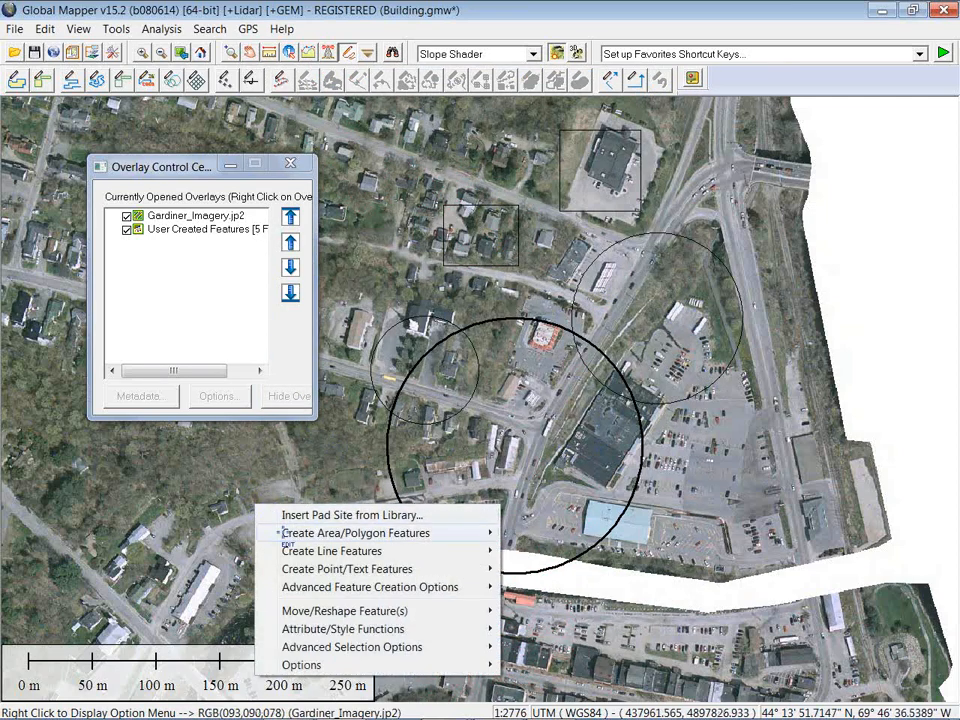
pyautogui.moveTo(287, 569)
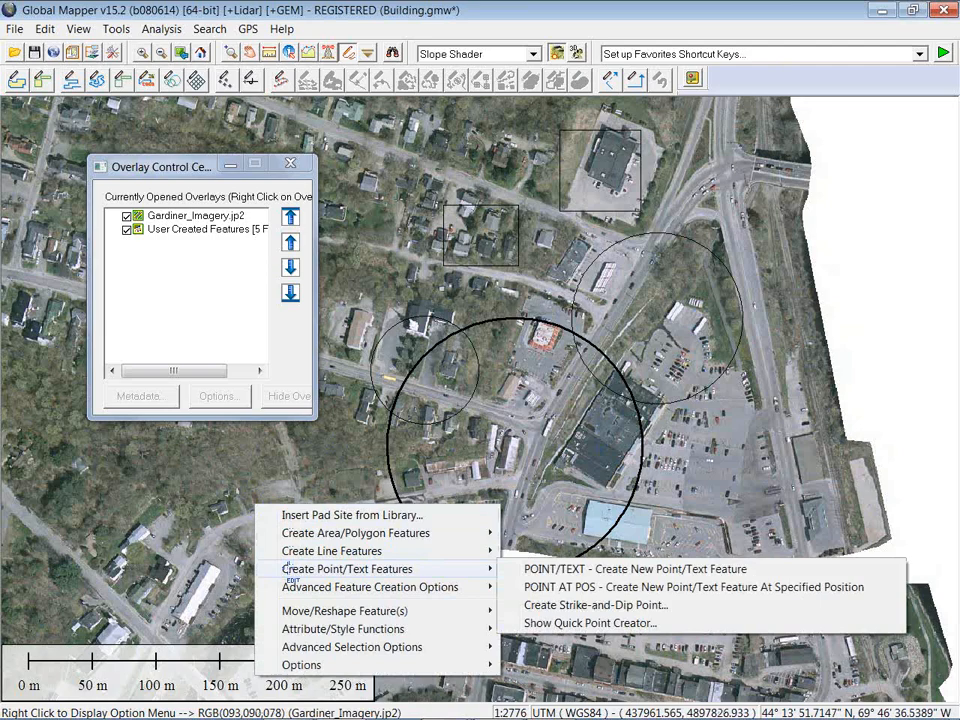
pyautogui.click(526, 589)
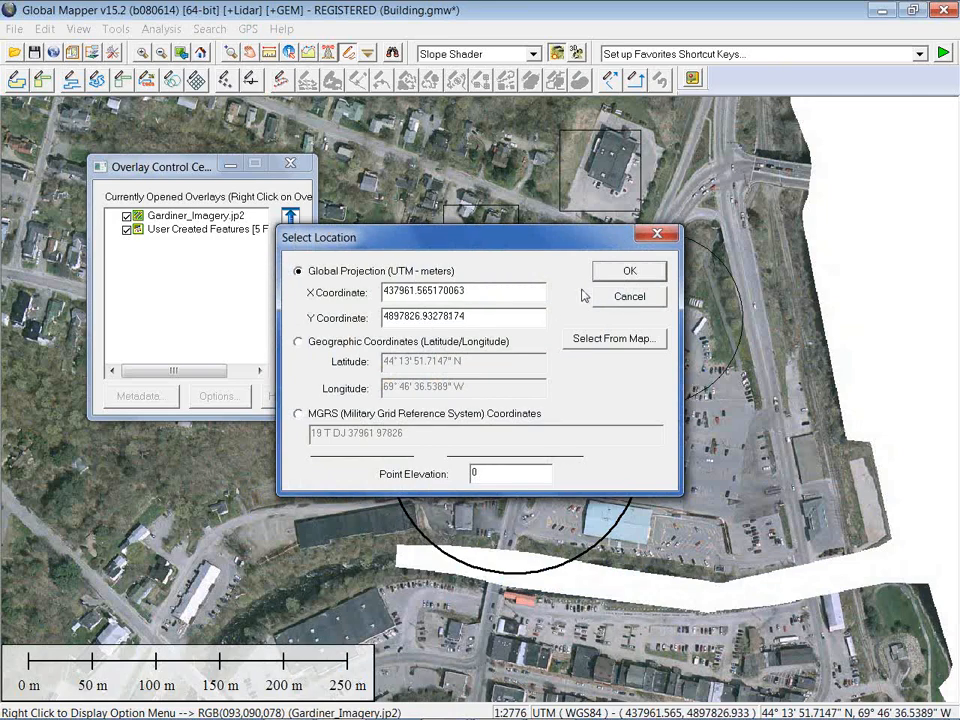
pyautogui.click(630, 272)
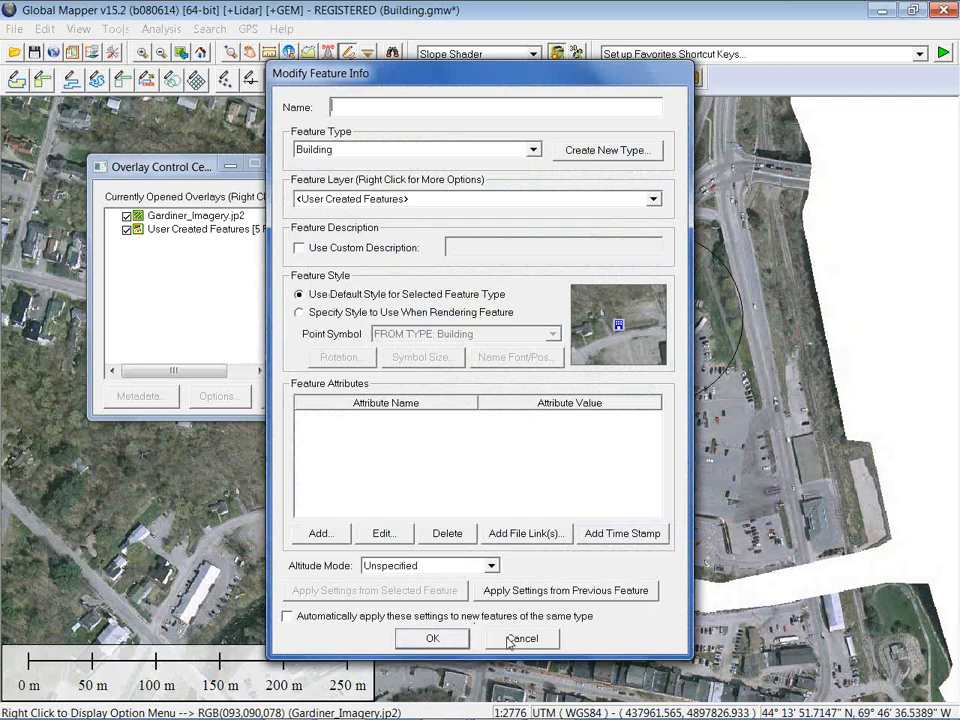
pyautogui.click(430, 639)
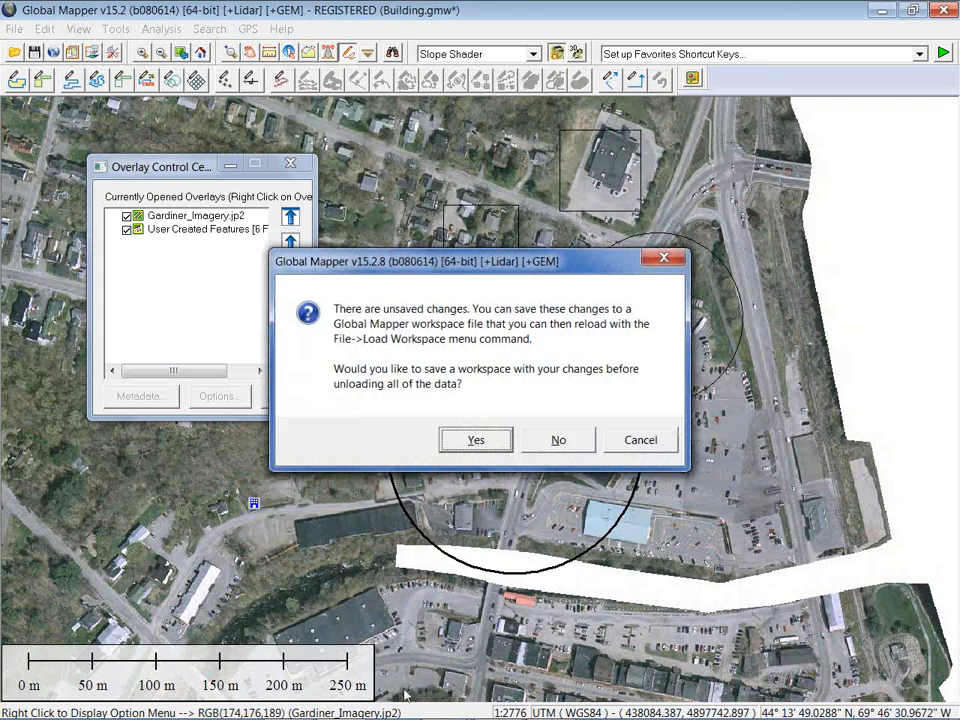
# - Unload all data without saving the workspace and load the Roads.gmw workspace
pyautogui.click(562, 443)
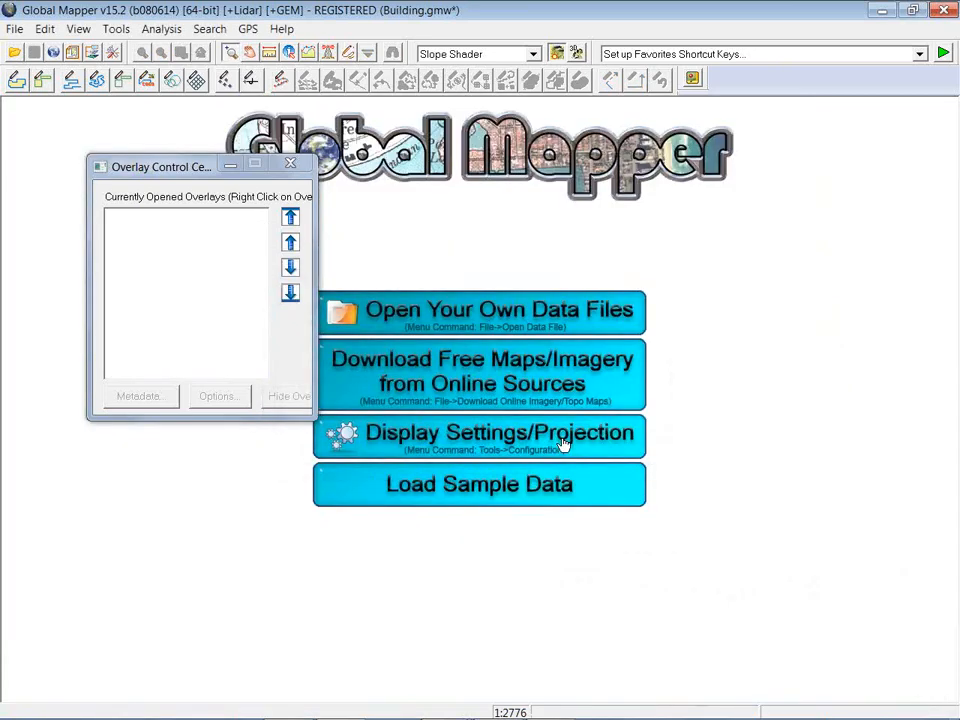
pyautogui.click(14, 28)
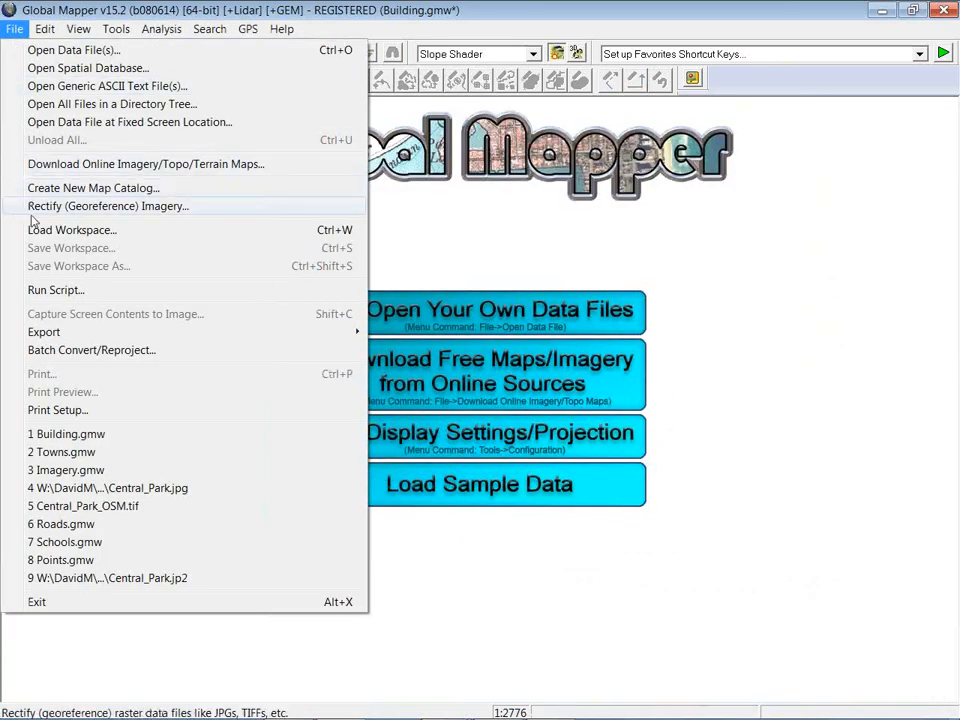
pyautogui.click(84, 524)
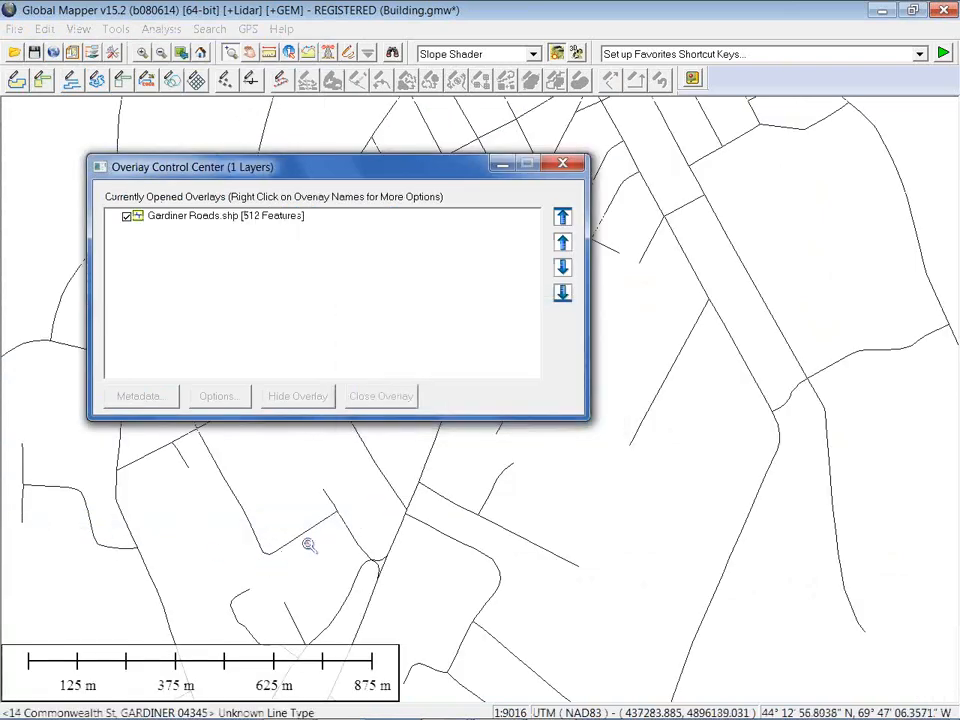
pyautogui.moveTo(432, 165); pyautogui.dragTo(383, 138)
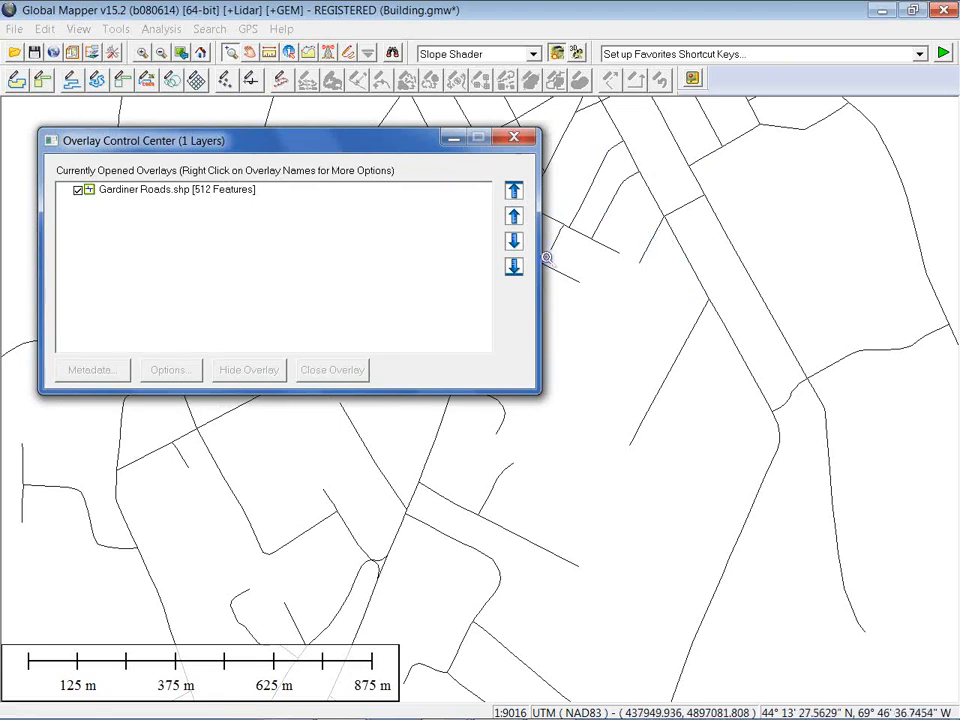
# - Select all features in the Gardiner Roads.shp layer with the Digitizer Tool and move the Overlay Control Center aside
pyautogui.rightClick(163, 198)
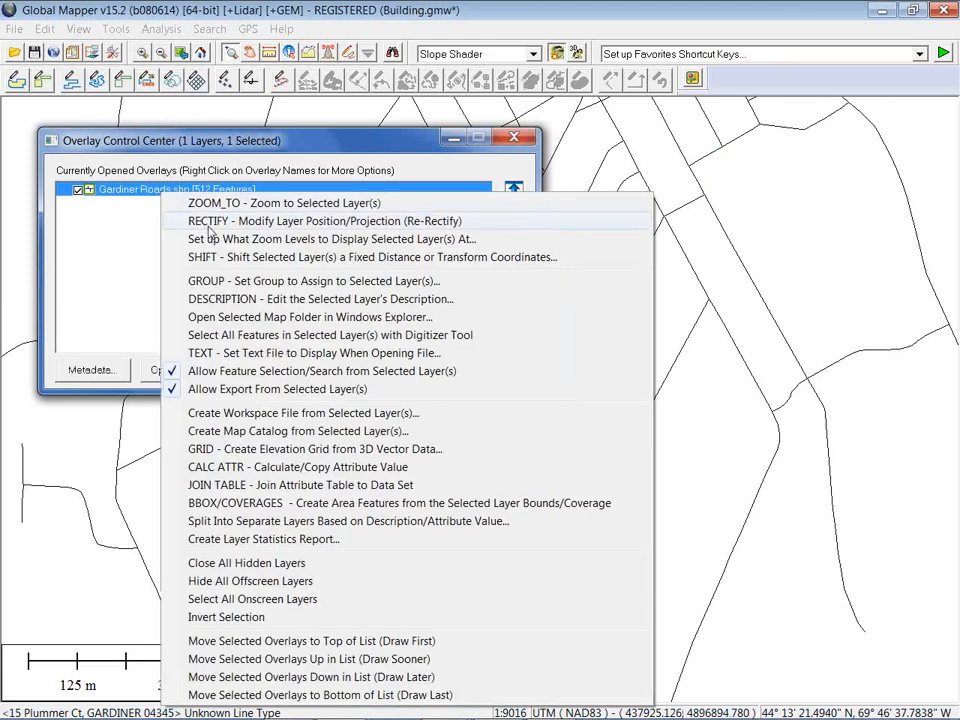
pyautogui.click(240, 341)
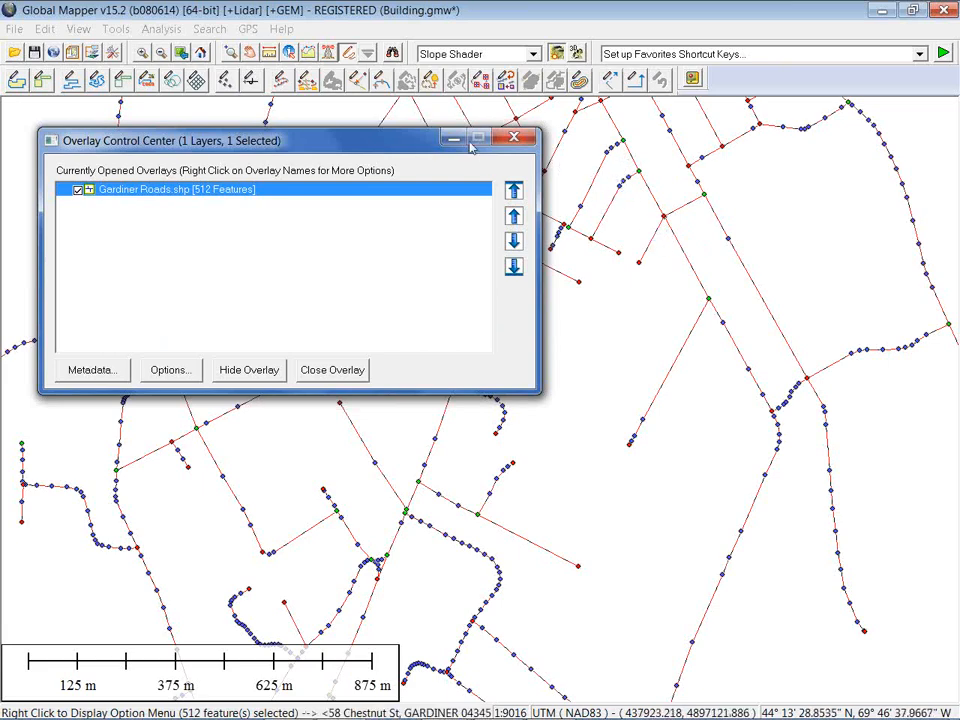
pyautogui.moveTo(404, 147); pyautogui.dragTo(365, 120)
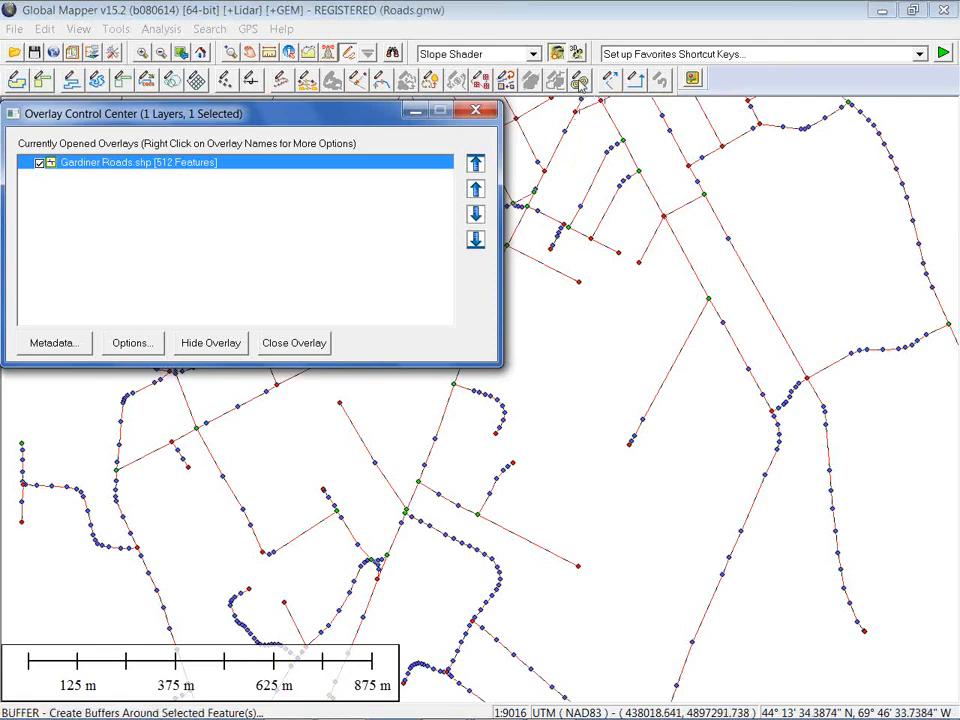
pyautogui.click(580, 86)
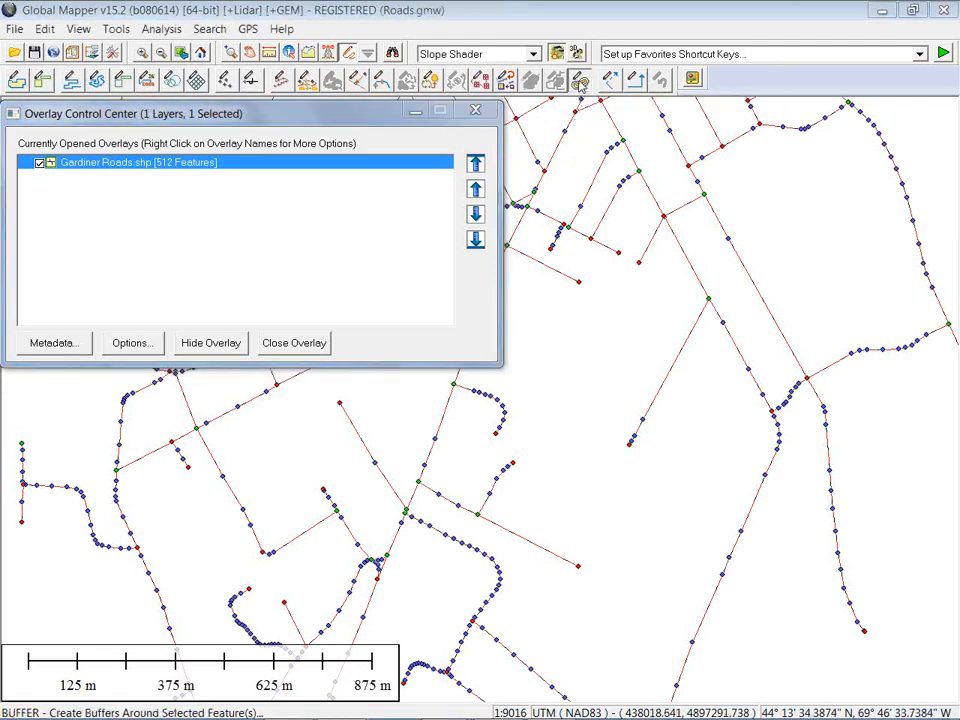
pyautogui.moveTo(521, 130); pyautogui.dragTo(507, 94)
pyautogui.click(552, 167)
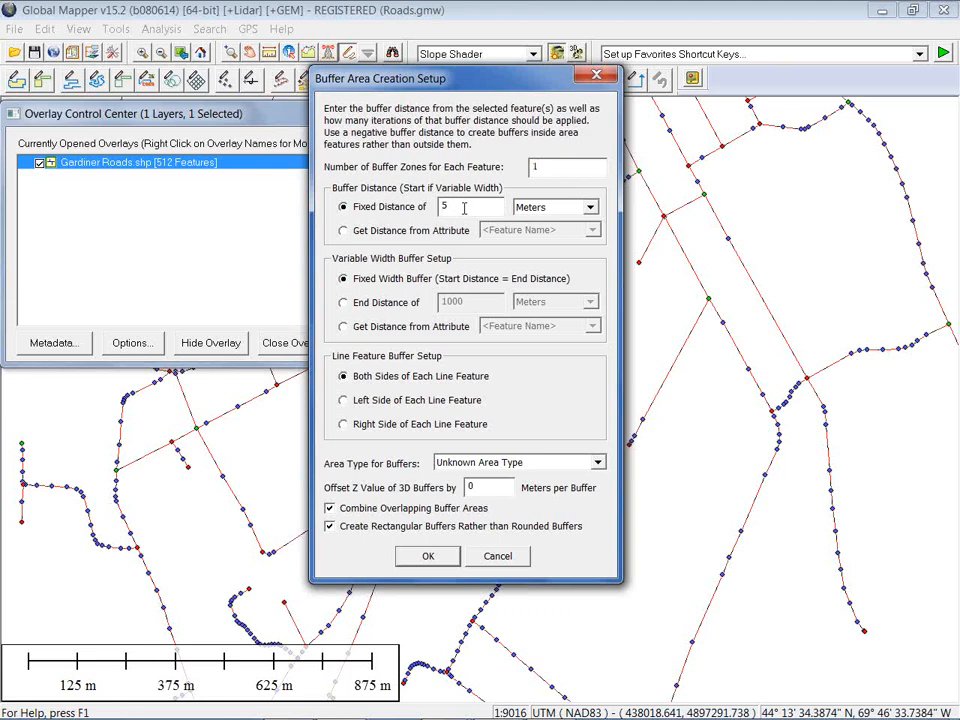
pyautogui.click(506, 563)
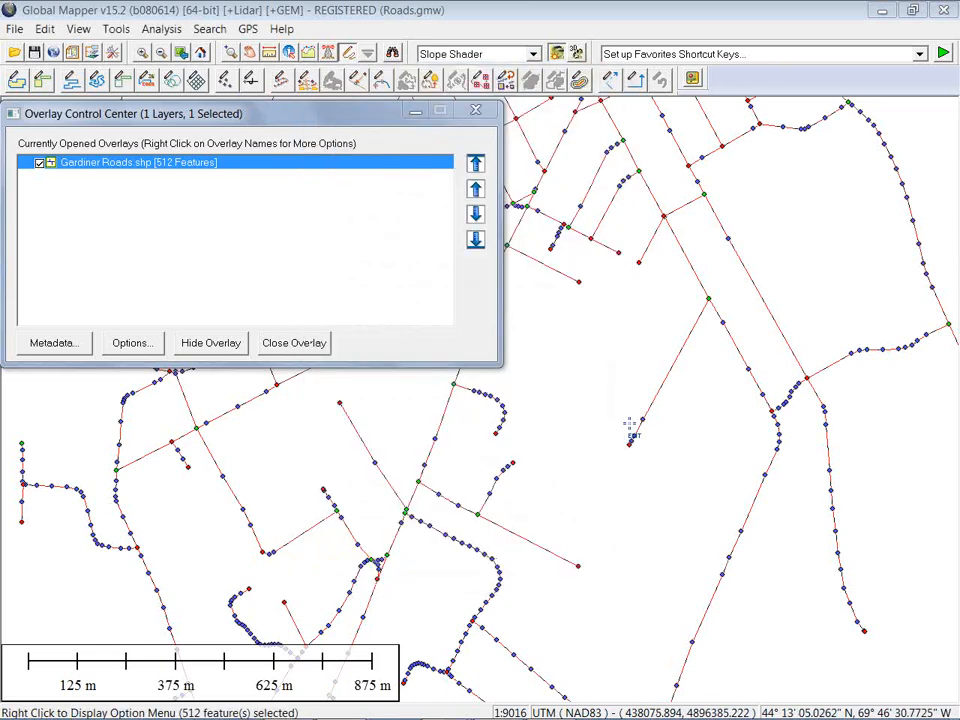
# - Select the roads in the eastern part of the map and create one combined 5-meter rectangular buffer zone on both sides of them
pyautogui.click(350, 54)
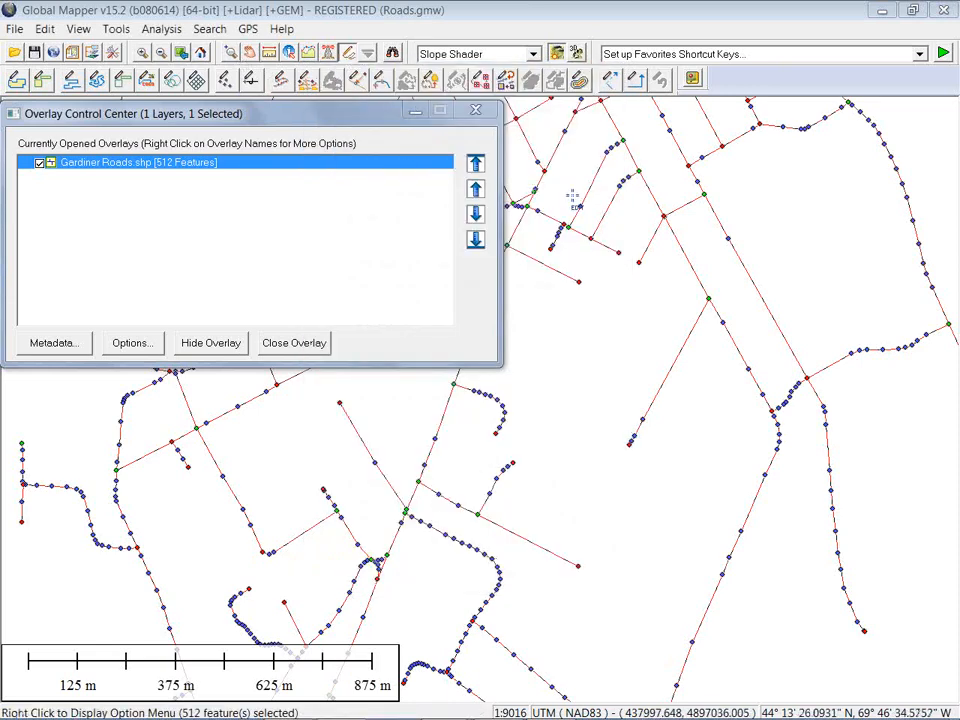
pyautogui.click(572, 435)
pyautogui.moveTo(537, 150); pyautogui.dragTo(891, 542)
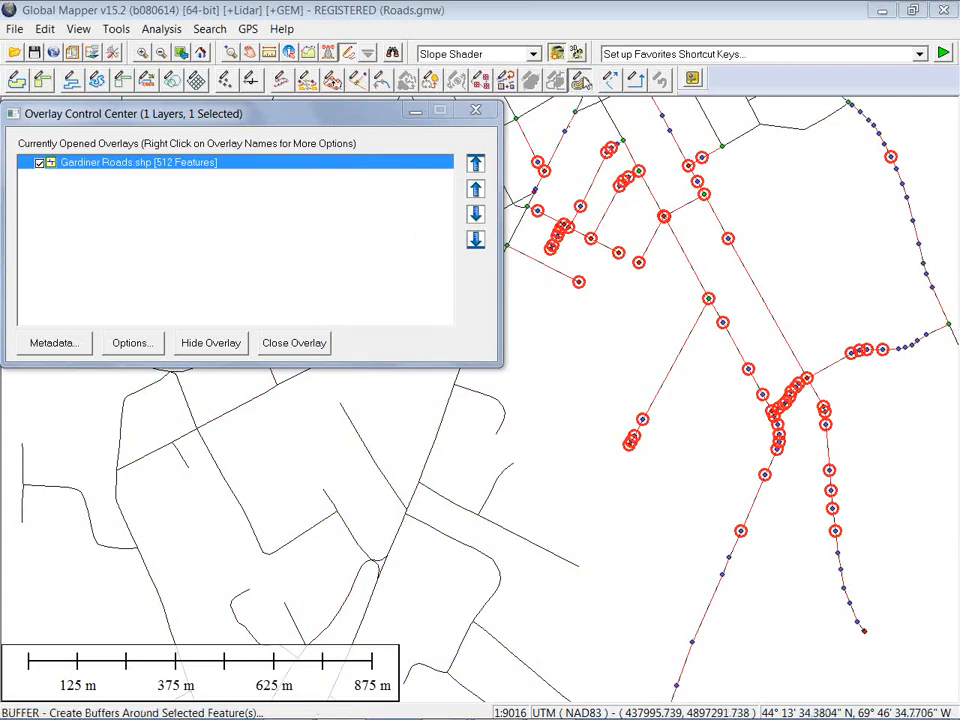
pyautogui.click(580, 82)
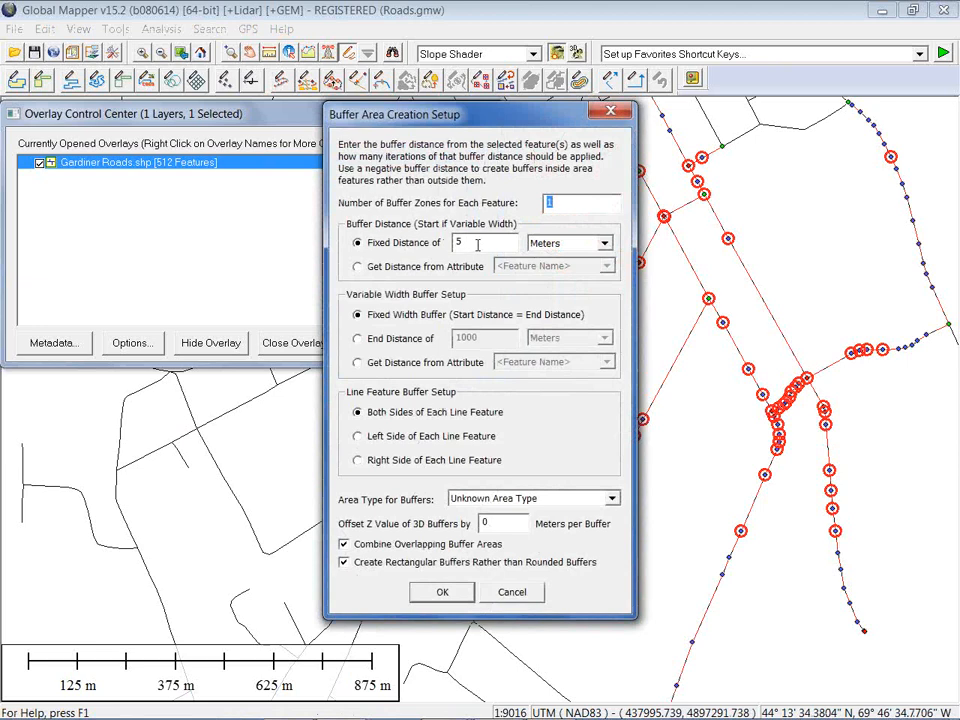
pyautogui.click(562, 203)
pyautogui.click(444, 592)
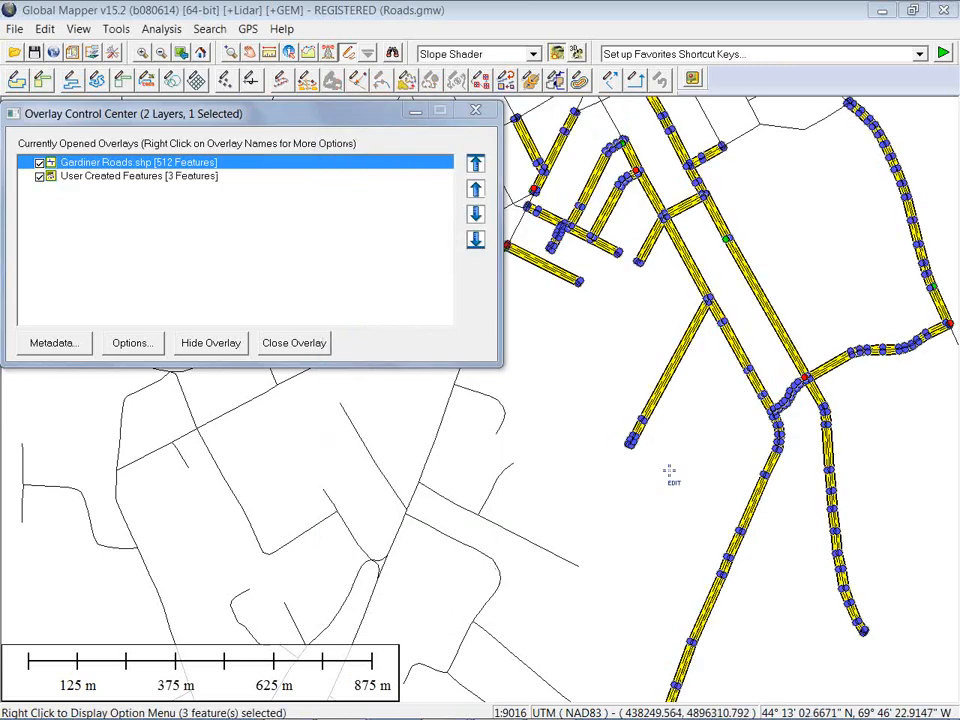
pyautogui.scroll(1, 672, 390)
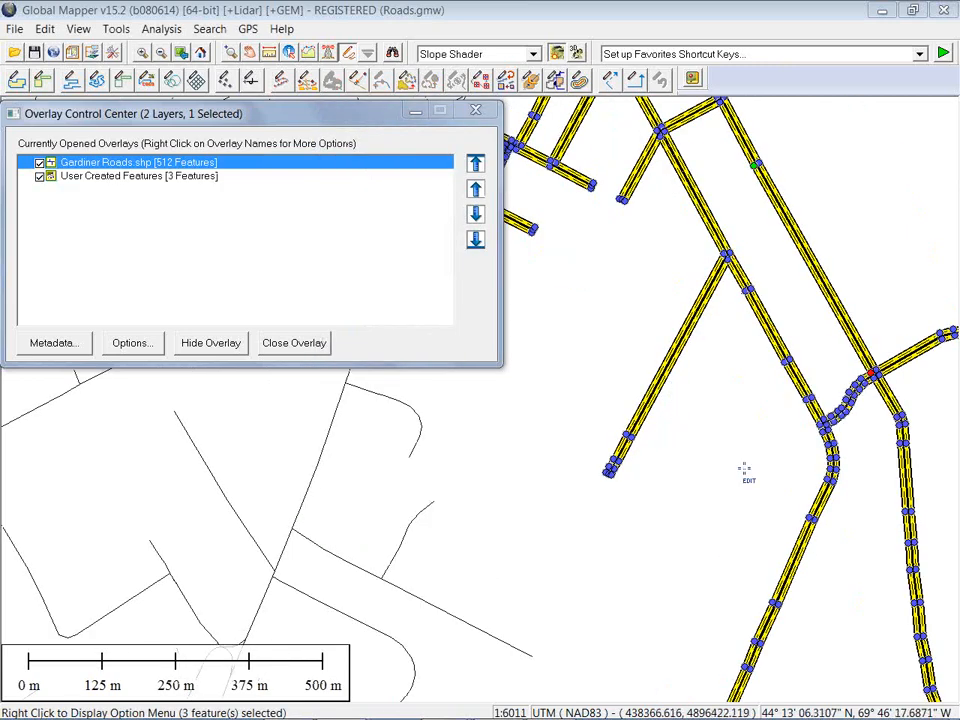
pyautogui.scroll(2, 683, 387)
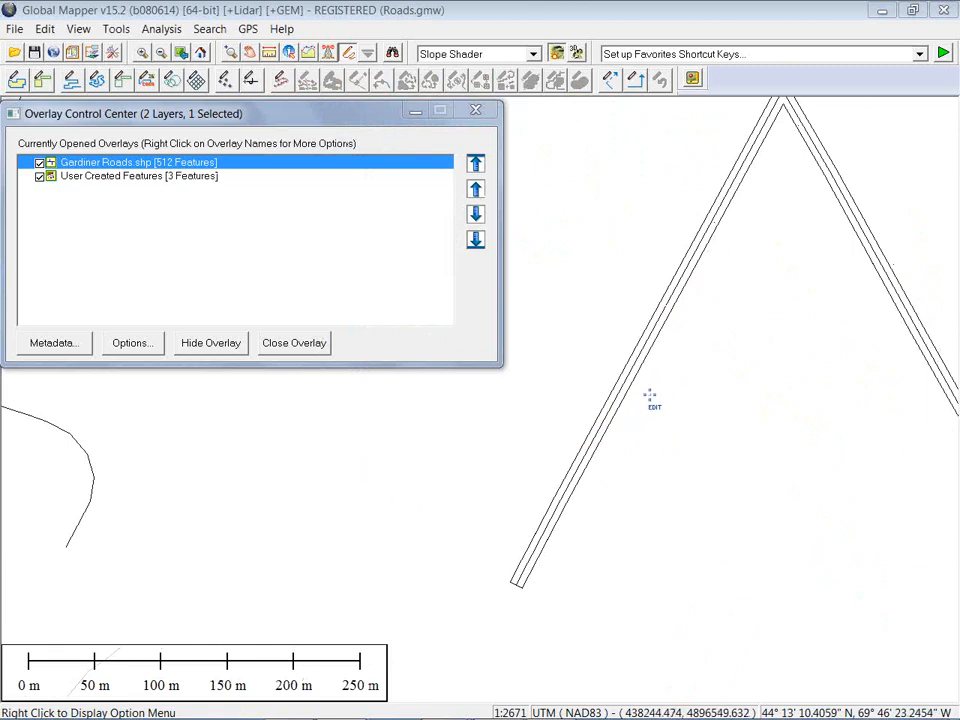
# - Replace the current data with the Points.gmw workspace without saving changes, and close the Overlay Control Center
pyautogui.scroll(-1, 648, 393)
pyautogui.scroll(-1, 646, 396)
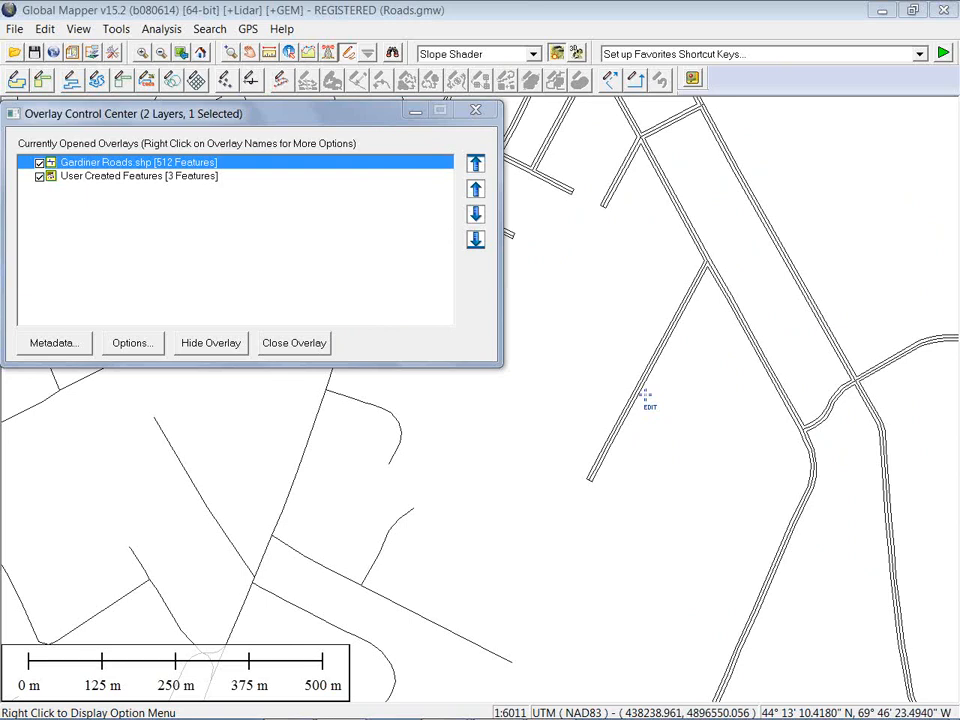
pyautogui.click(645, 393)
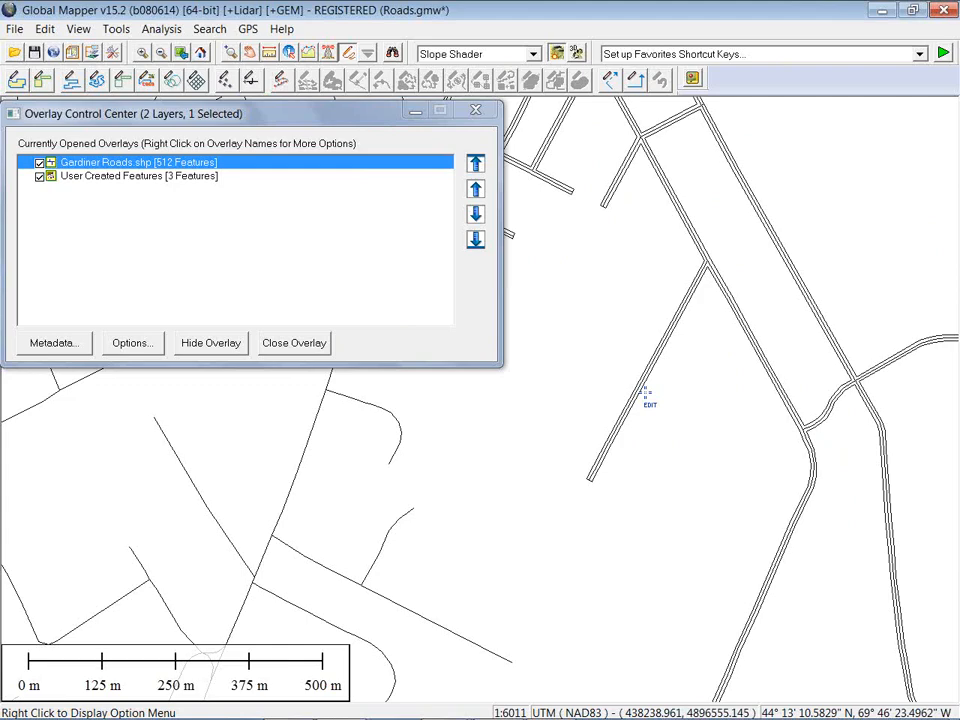
pyautogui.hotkey('ctrl', 'u')
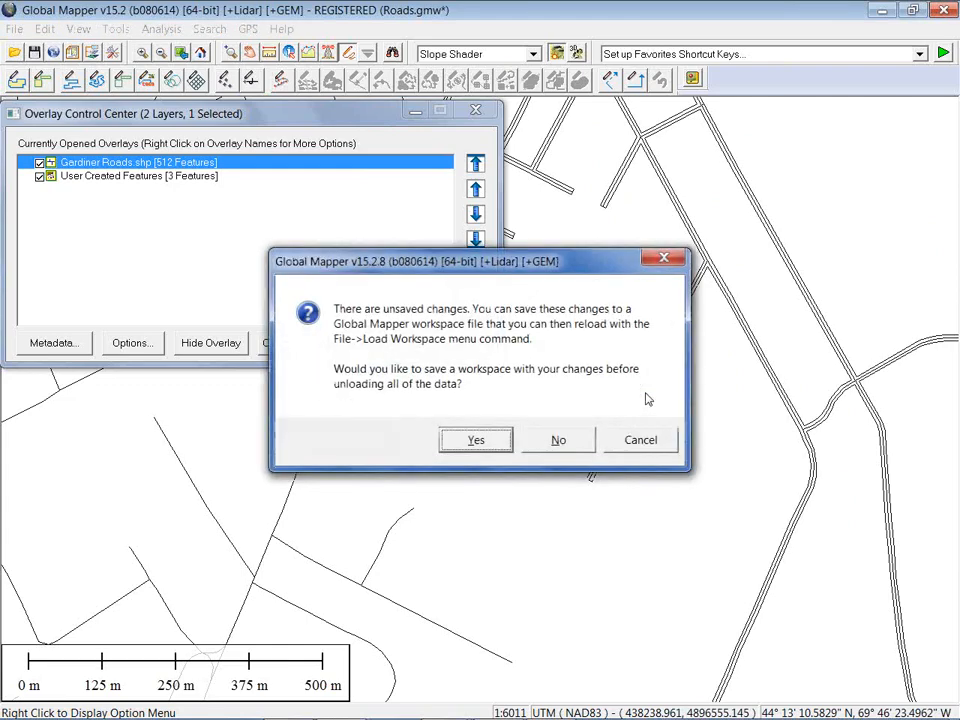
pyautogui.click(579, 441)
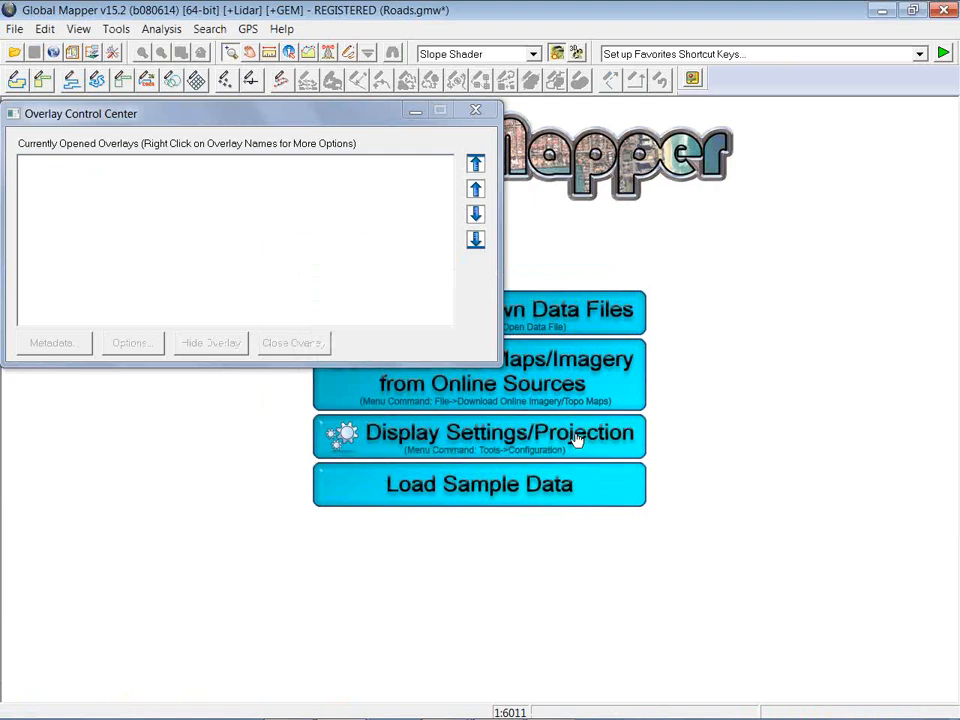
pyautogui.click(493, 136)
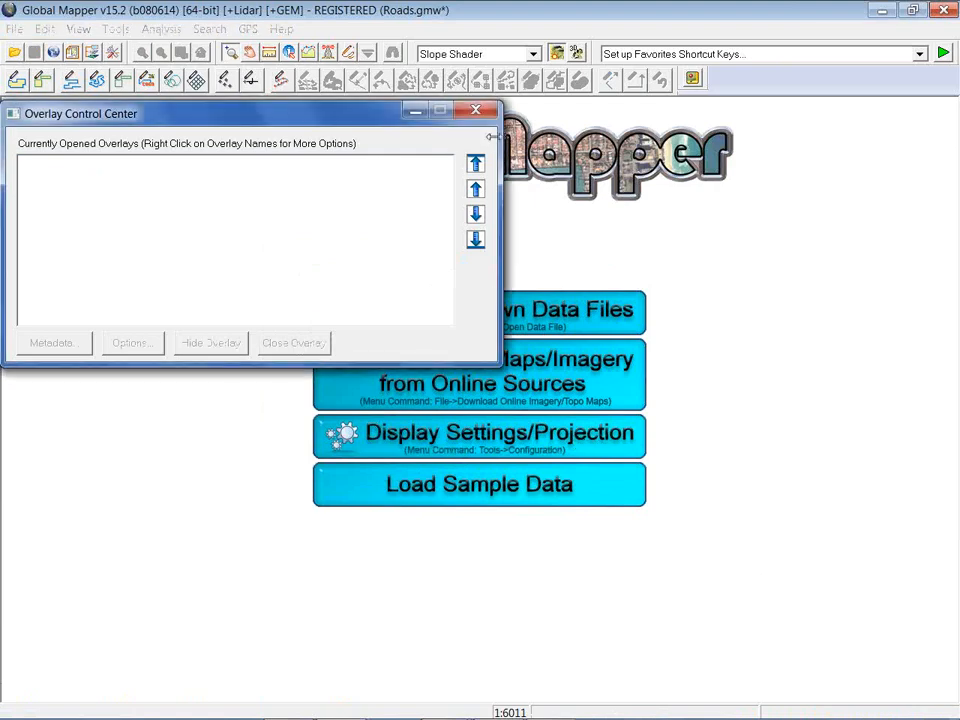
pyautogui.moveTo(493, 136); pyautogui.dragTo(321, 136)
pyautogui.click(14, 28)
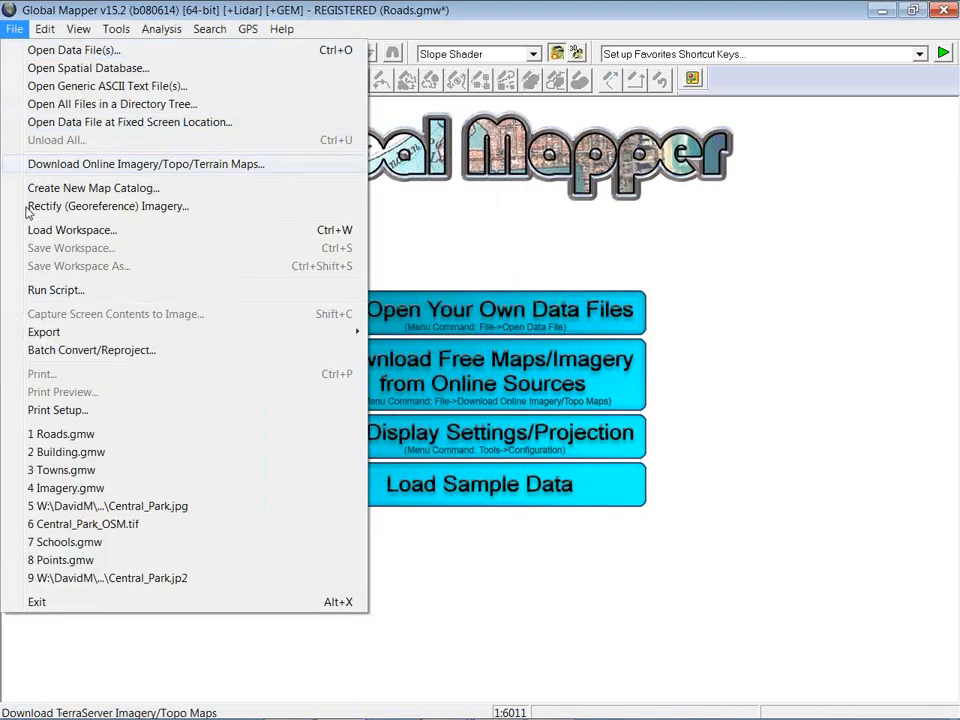
pyautogui.click(80, 561)
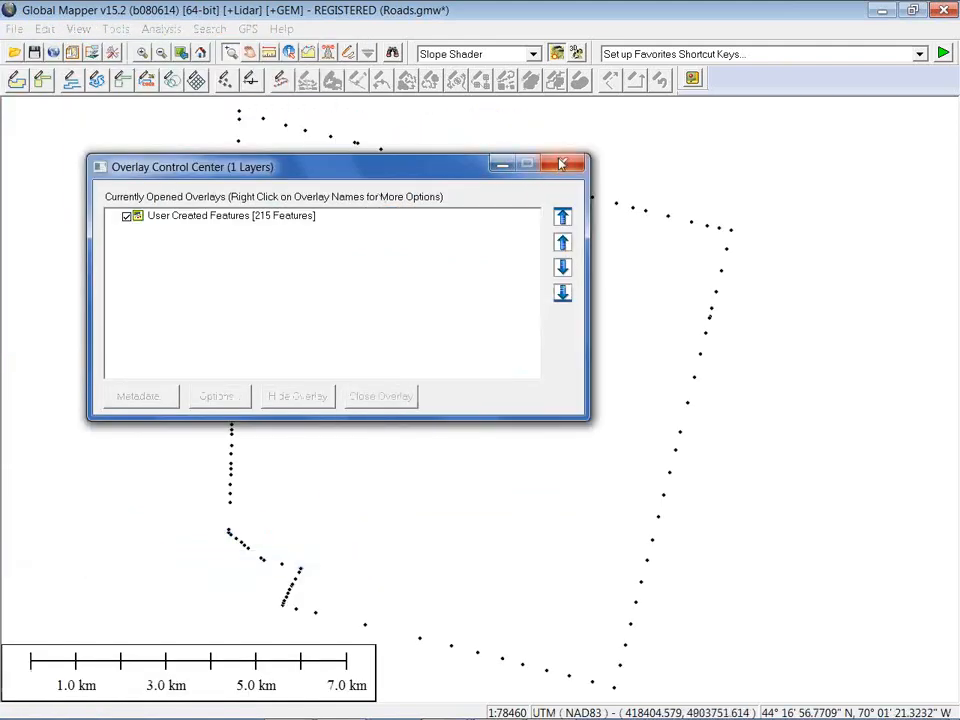
pyautogui.moveTo(405, 178); pyautogui.dragTo(331, 263)
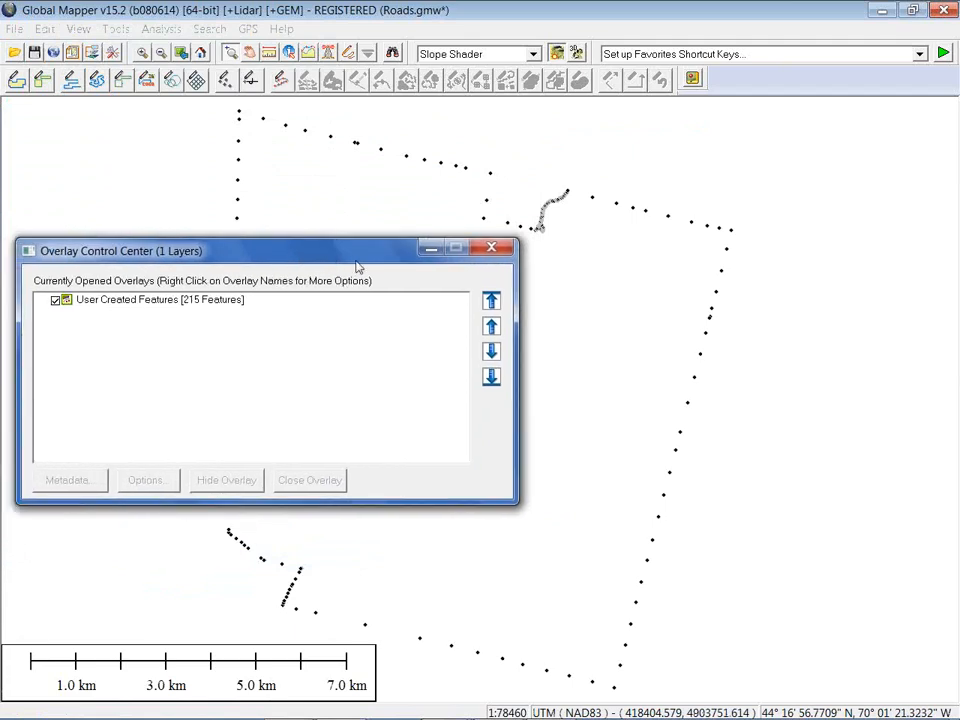
pyautogui.click(499, 249)
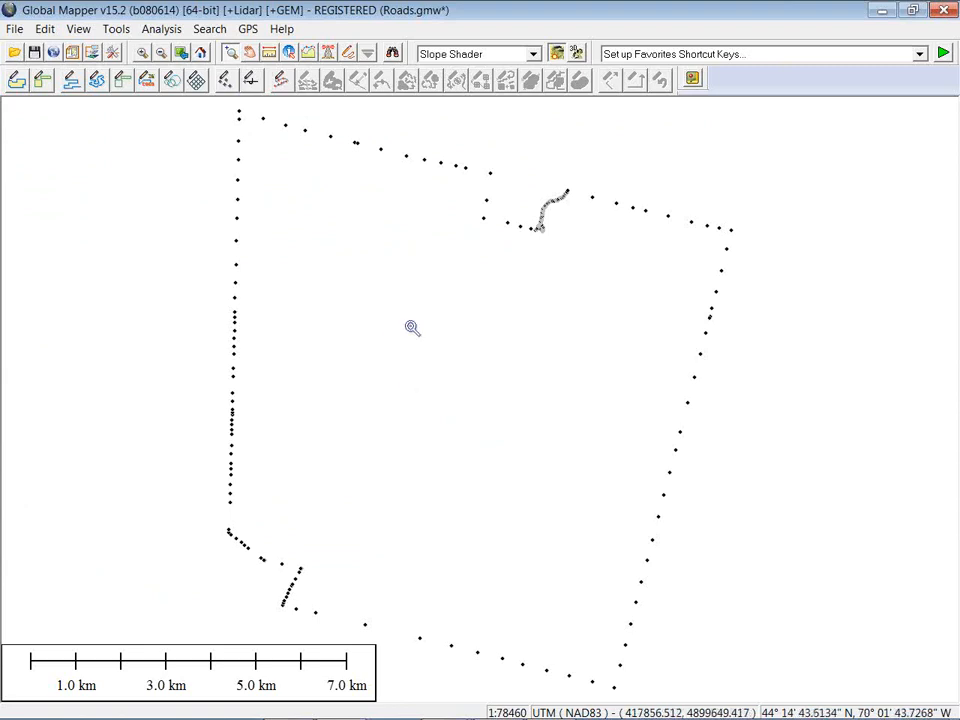
# - Select all the boundary points with the Digitizer Tool and create a new line feature from them with maximum distance 0 meters
pyautogui.scroll(-2, 390, 415)
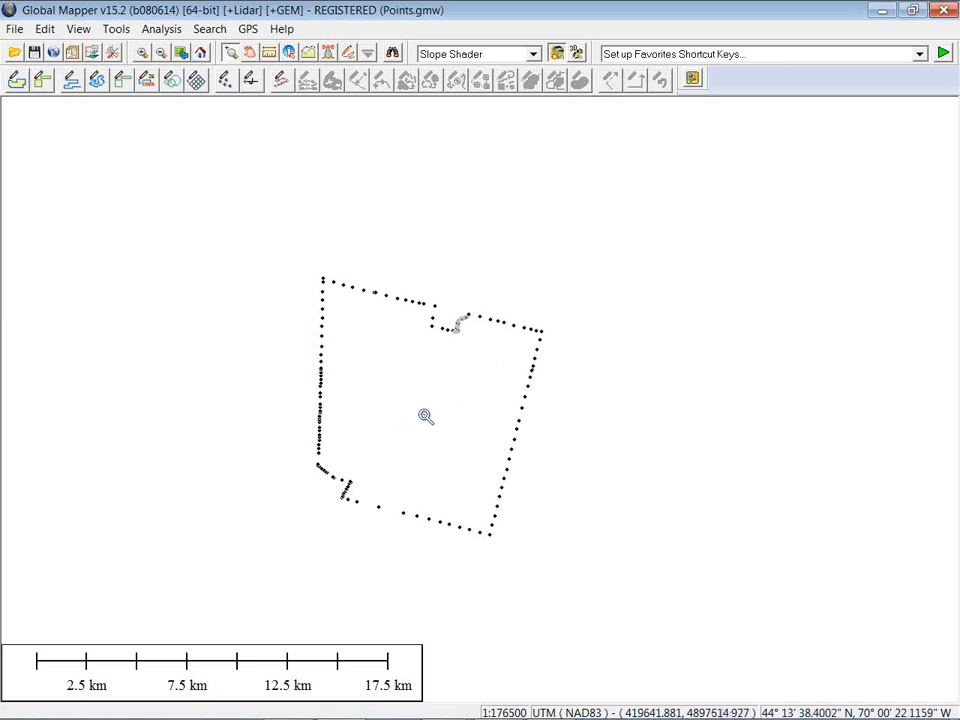
pyautogui.click(348, 54)
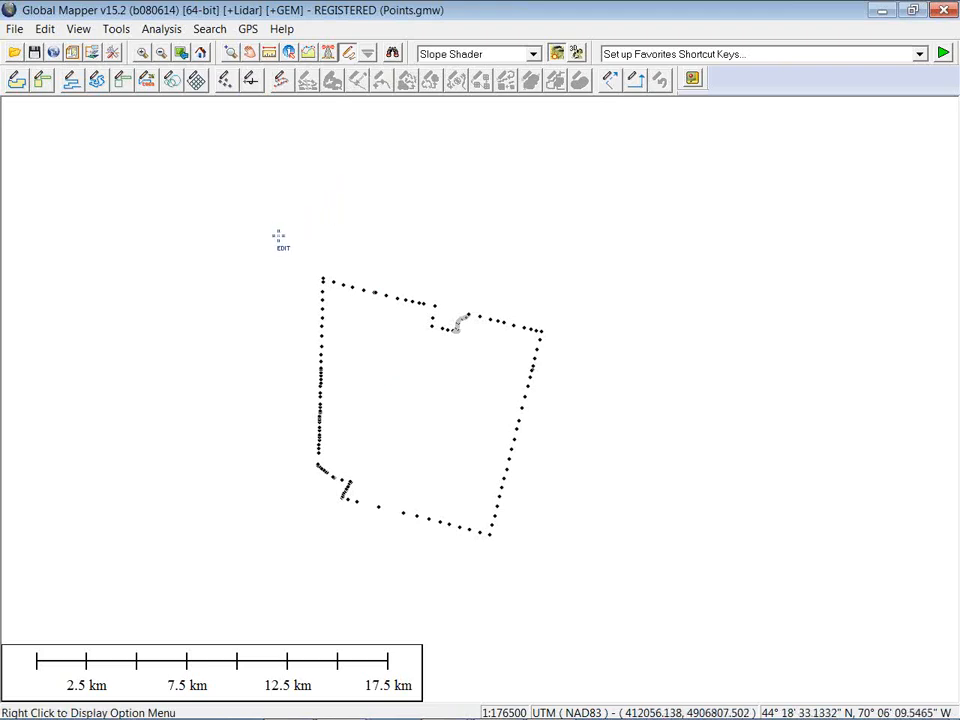
pyautogui.moveTo(268, 225); pyautogui.dragTo(585, 597)
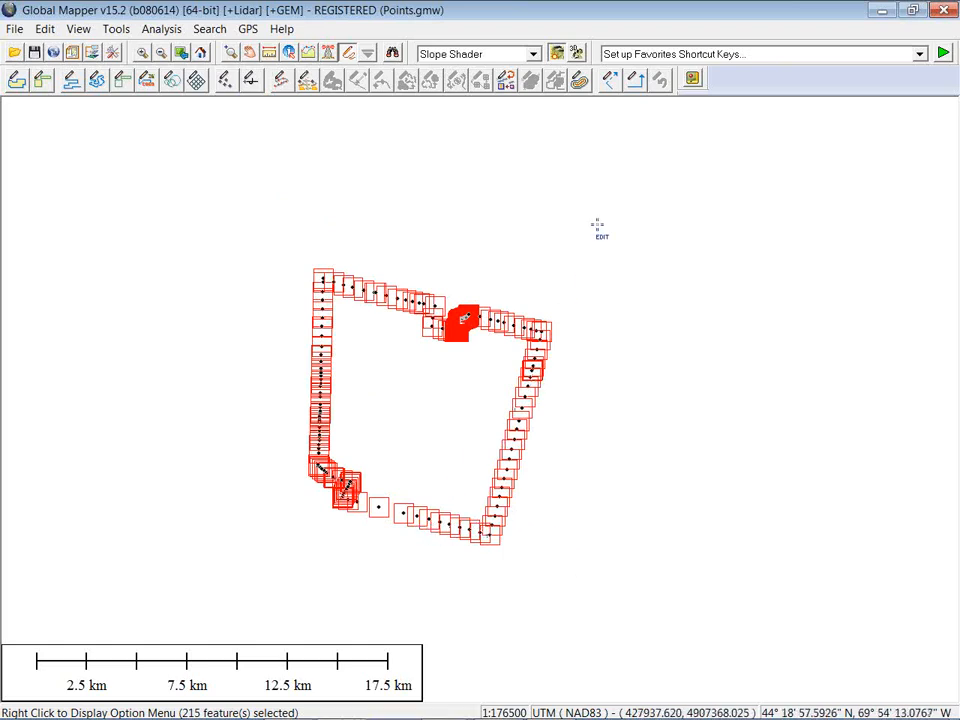
pyautogui.rightClick(598, 173)
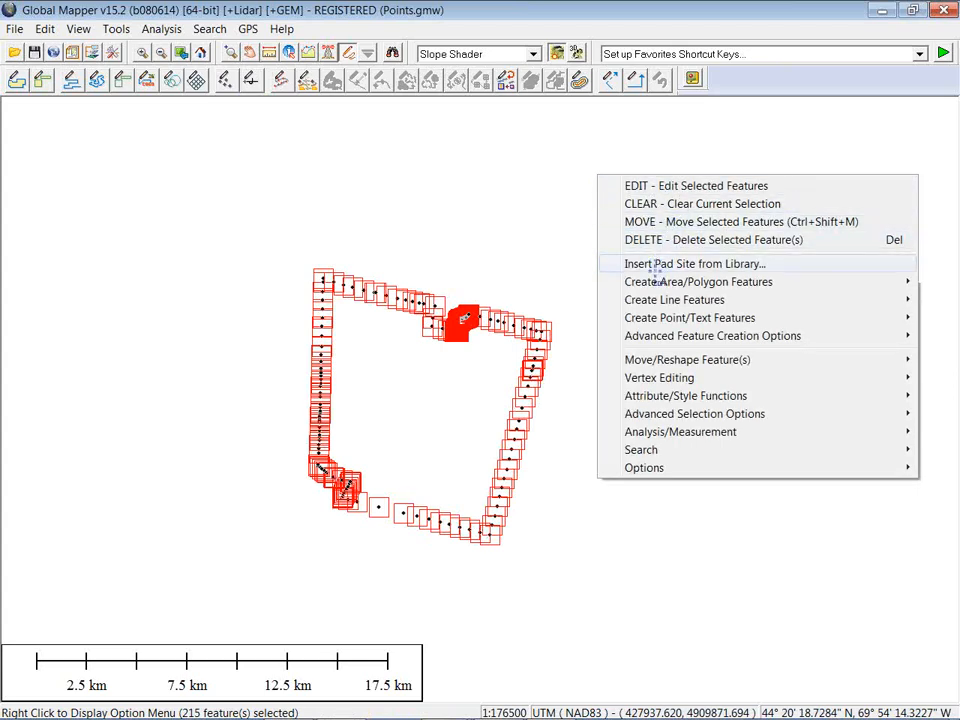
pyautogui.moveTo(672, 338)
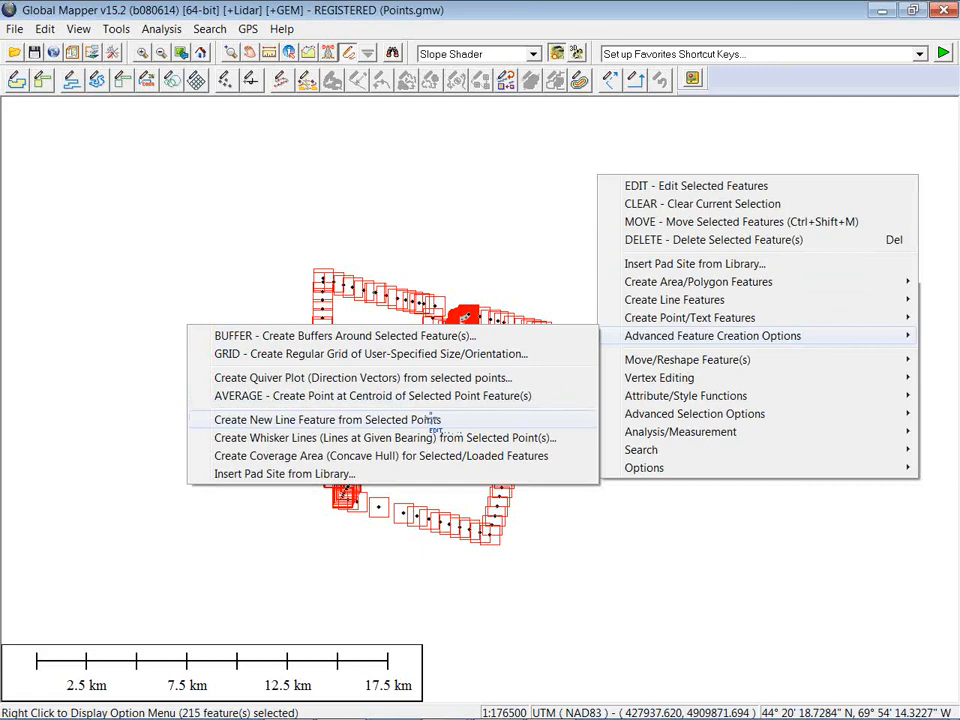
pyautogui.click(431, 419)
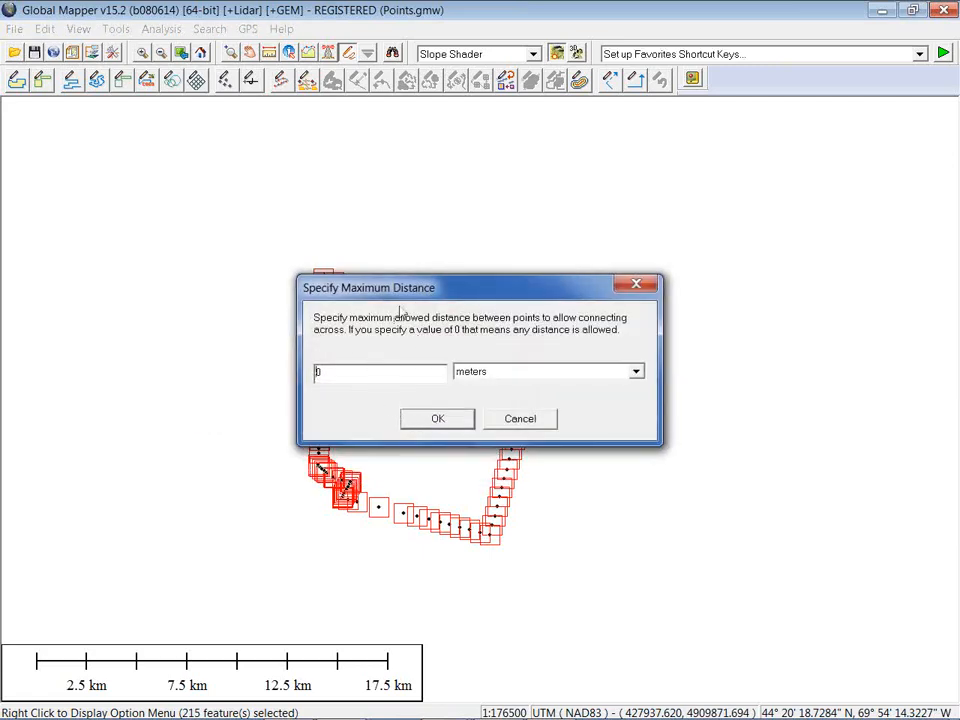
pyautogui.moveTo(476, 287); pyautogui.dragTo(498, 229)
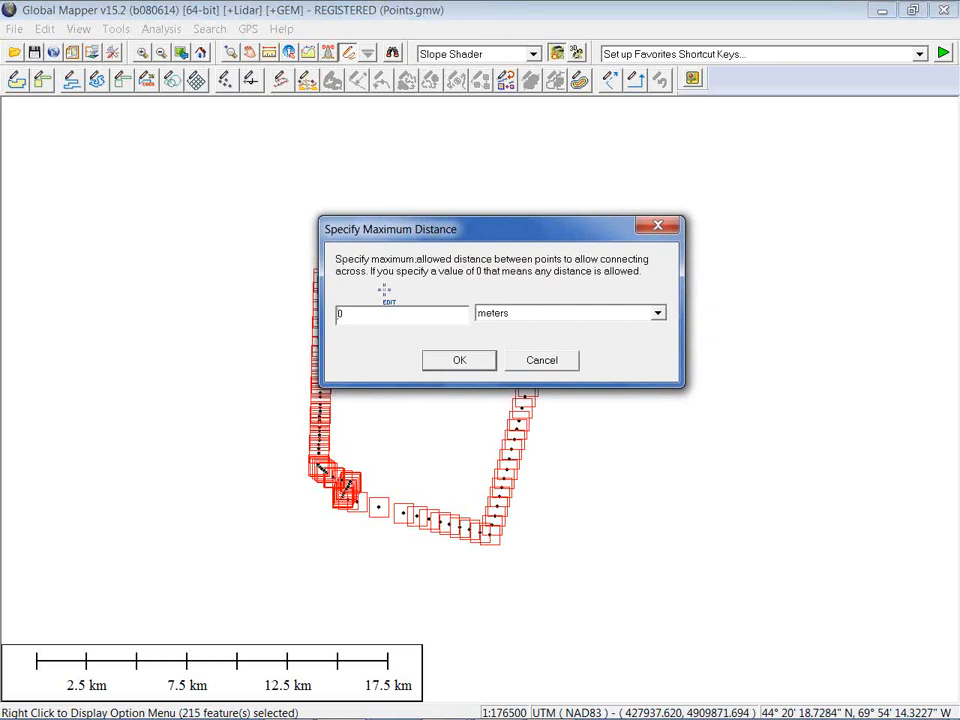
pyautogui.click(465, 364)
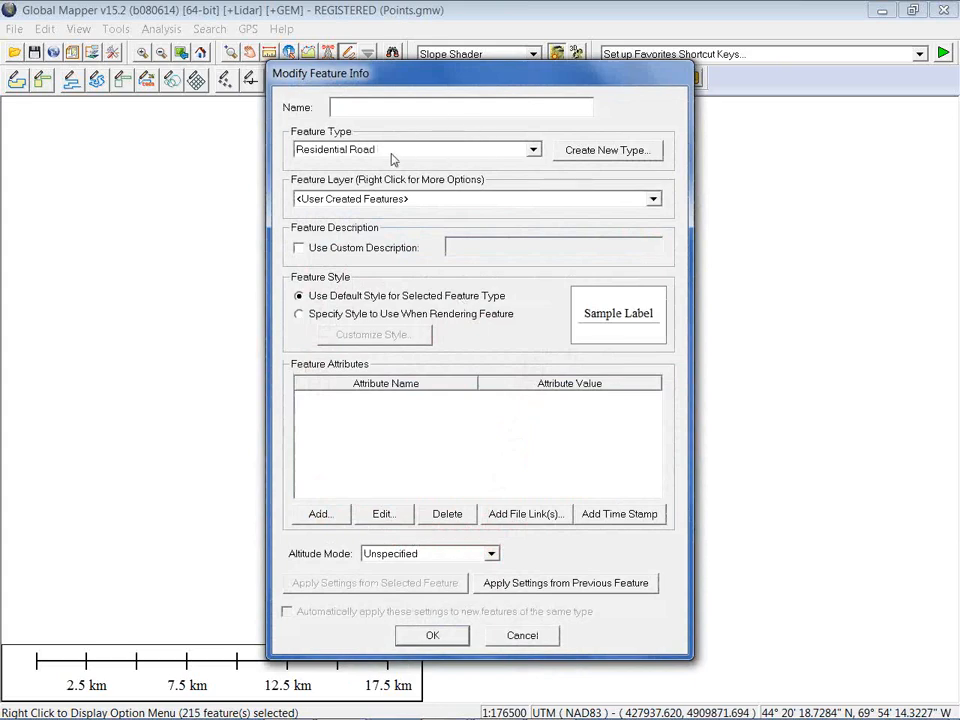
# - Set the new line's feature type to Tracklog and accept its feature information
pyautogui.click(533, 149)
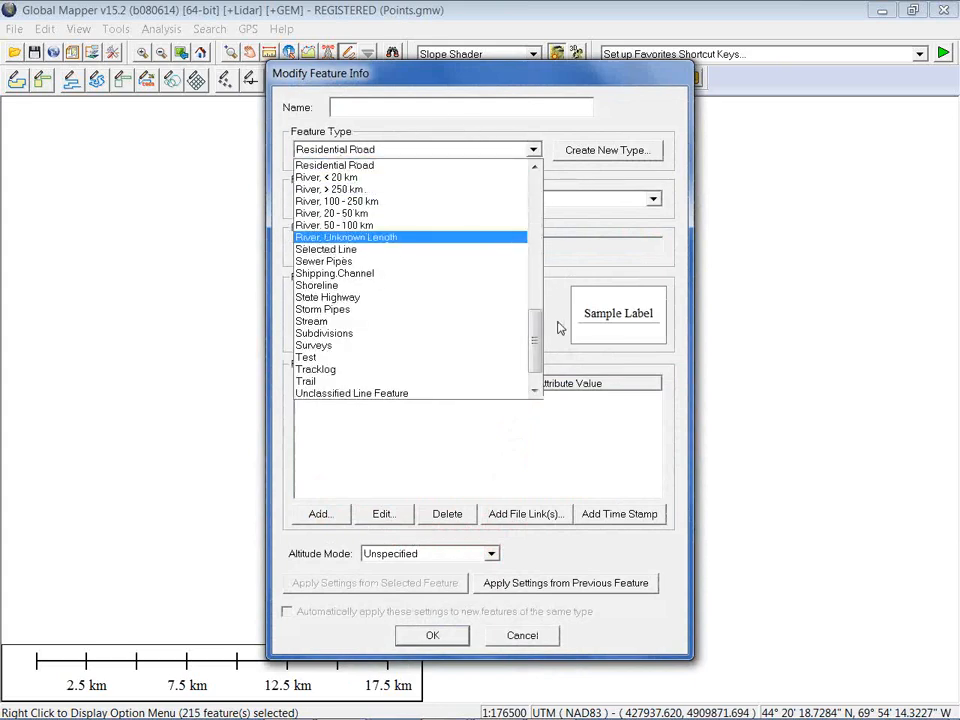
pyautogui.moveTo(533, 341)
pyautogui.mouseDown()
pyautogui.moveTo(532, 280)
pyautogui.moveTo(531, 352)
pyautogui.mouseUp()
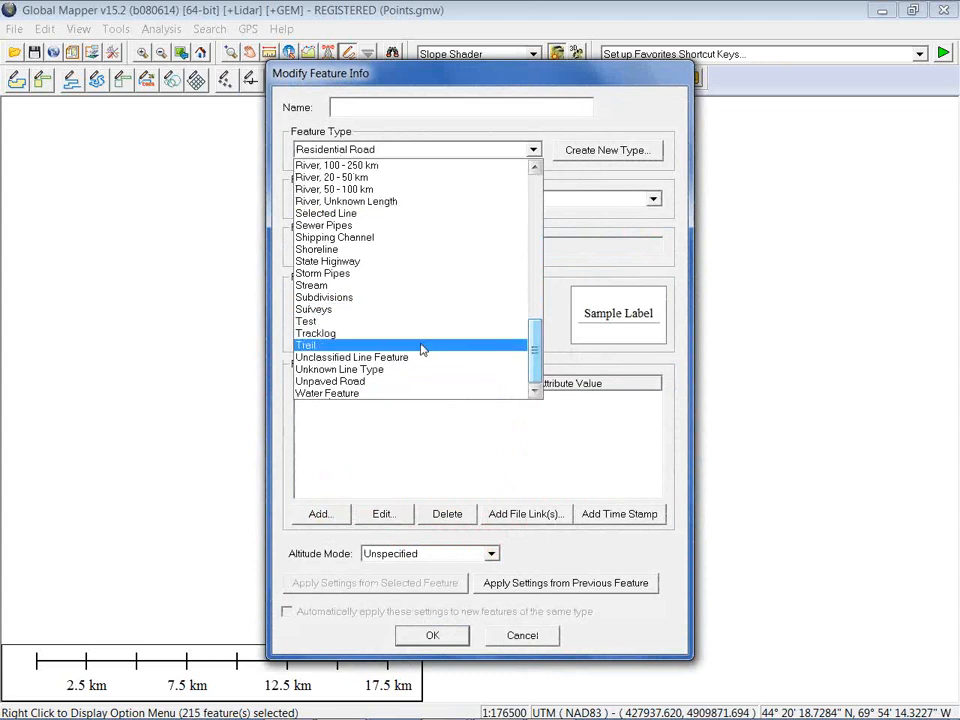
pyautogui.moveTo(533, 346); pyautogui.dragTo(534, 373)
pyautogui.click(462, 334)
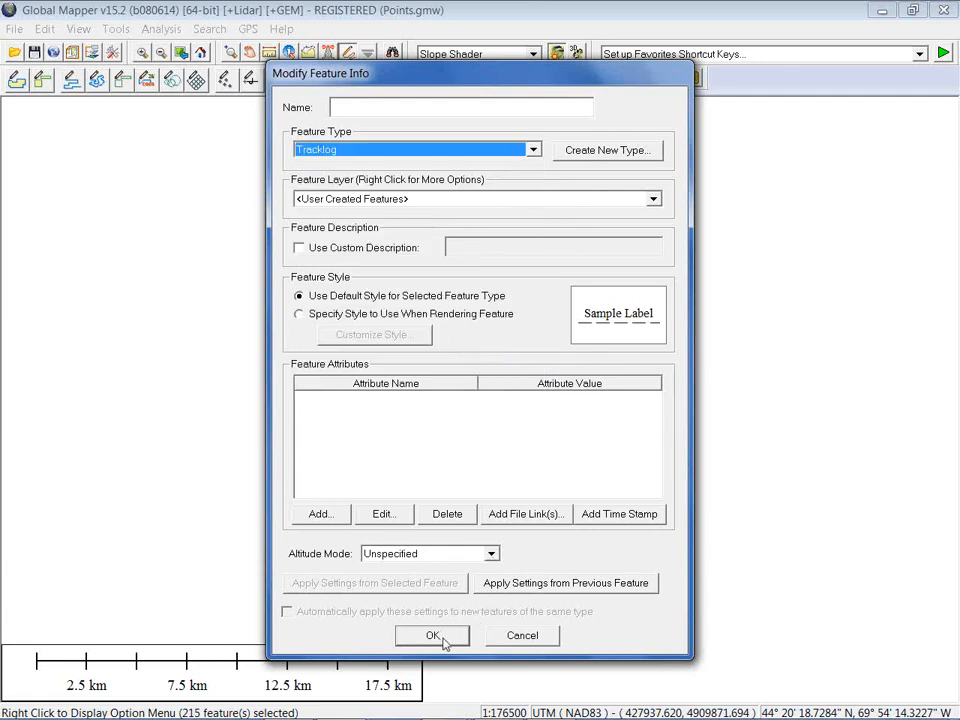
pyautogui.click(433, 636)
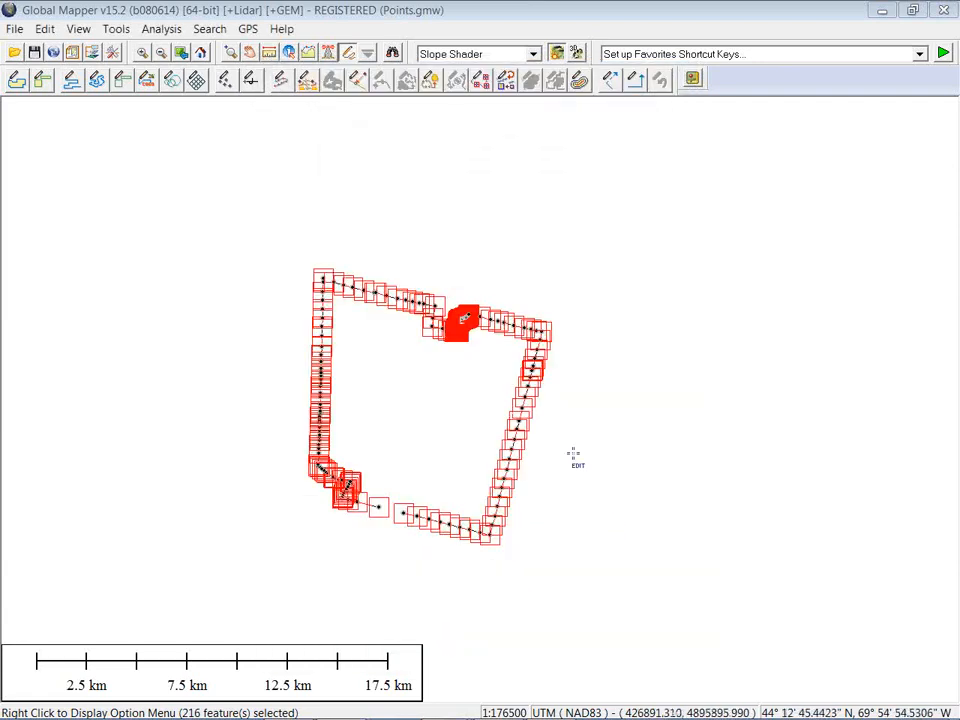
# - Create a new area feature from the Tracklog boundary line, keeping the 5-meter maximum connecting distance and the Unknown Area Type
pyautogui.click(572, 452)
pyautogui.scroll(2, 441, 440)
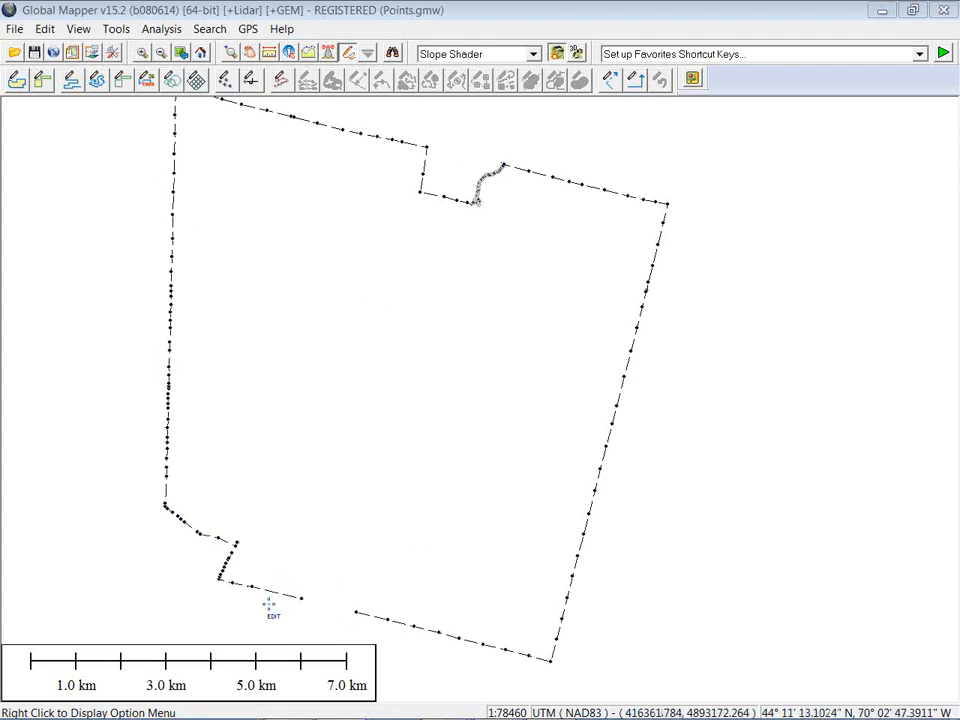
pyautogui.moveTo(281, 580)
pyautogui.mouseDown()
pyautogui.moveTo(270, 600)
pyautogui.moveTo(281, 597)
pyautogui.mouseUp()
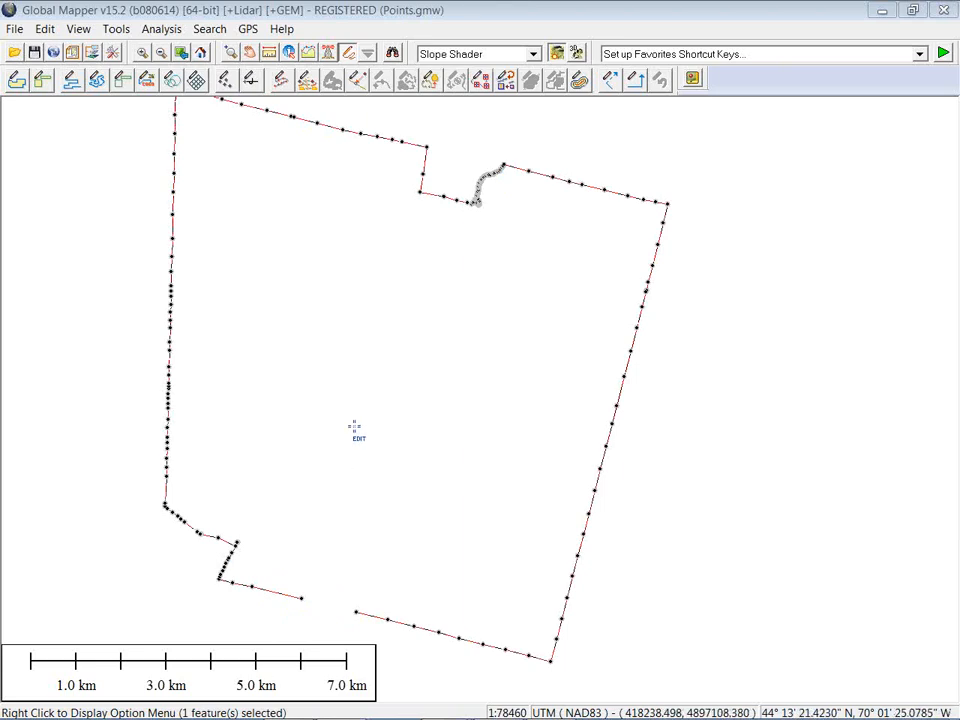
pyautogui.rightClick(355, 428)
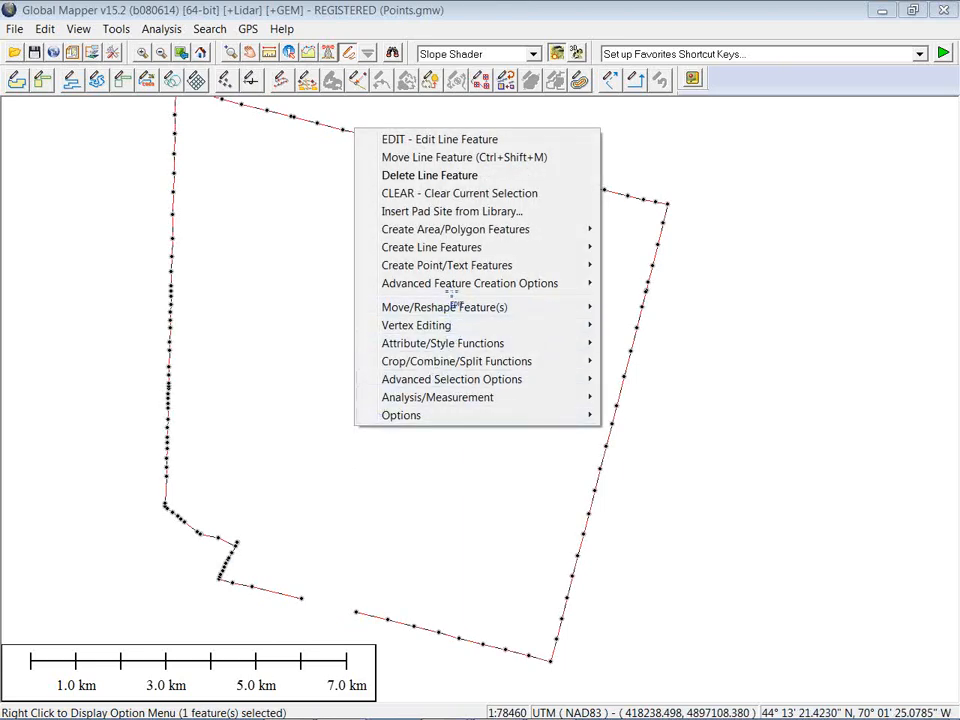
pyautogui.moveTo(452, 289)
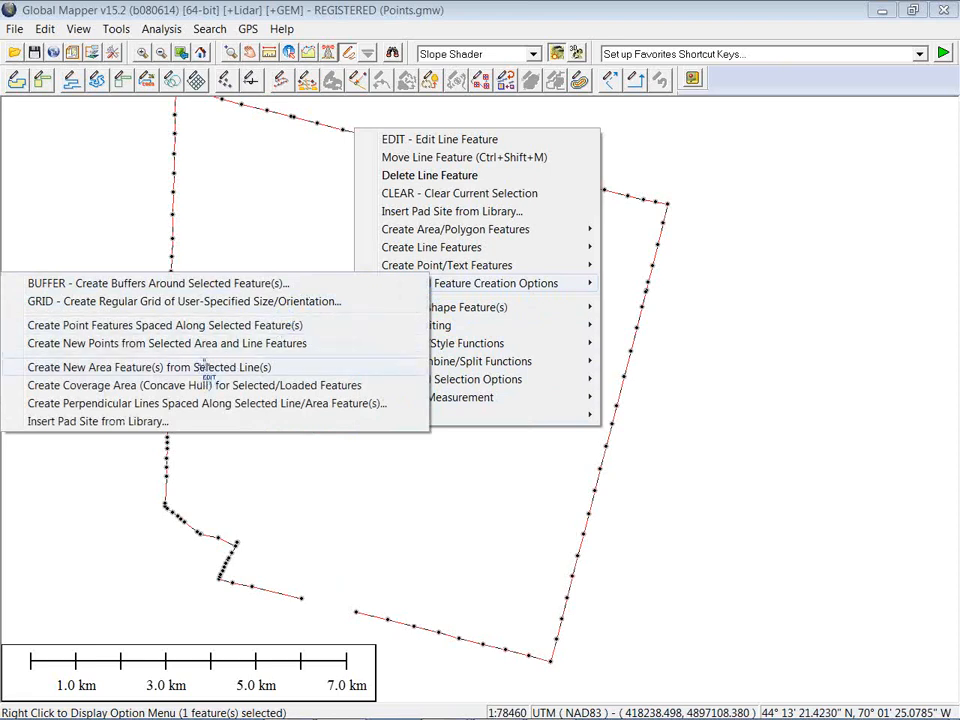
pyautogui.click(205, 367)
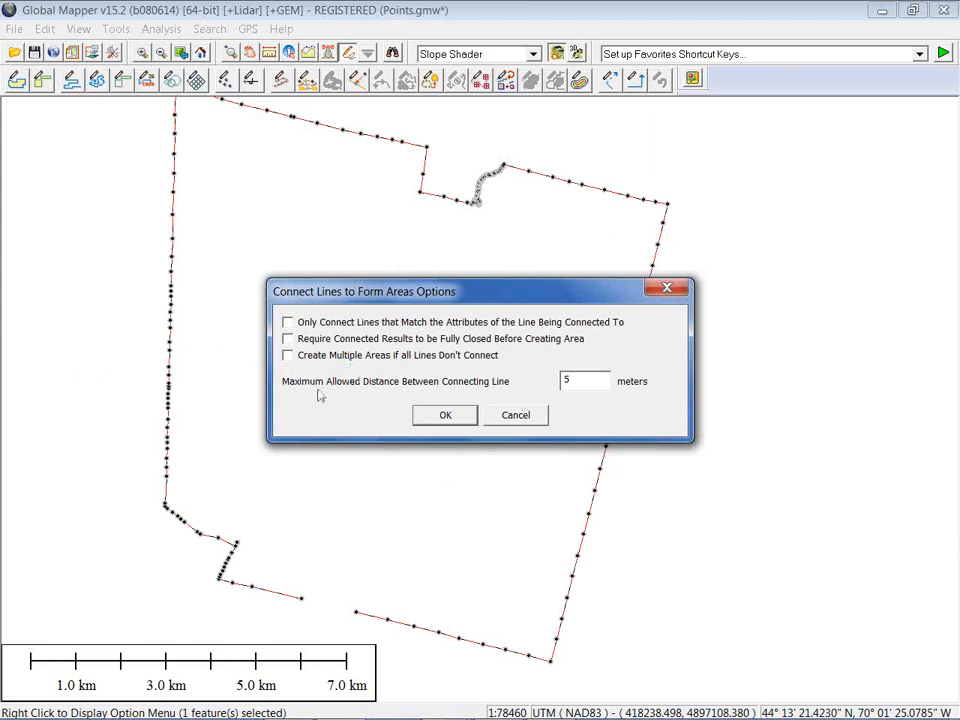
pyautogui.click(446, 416)
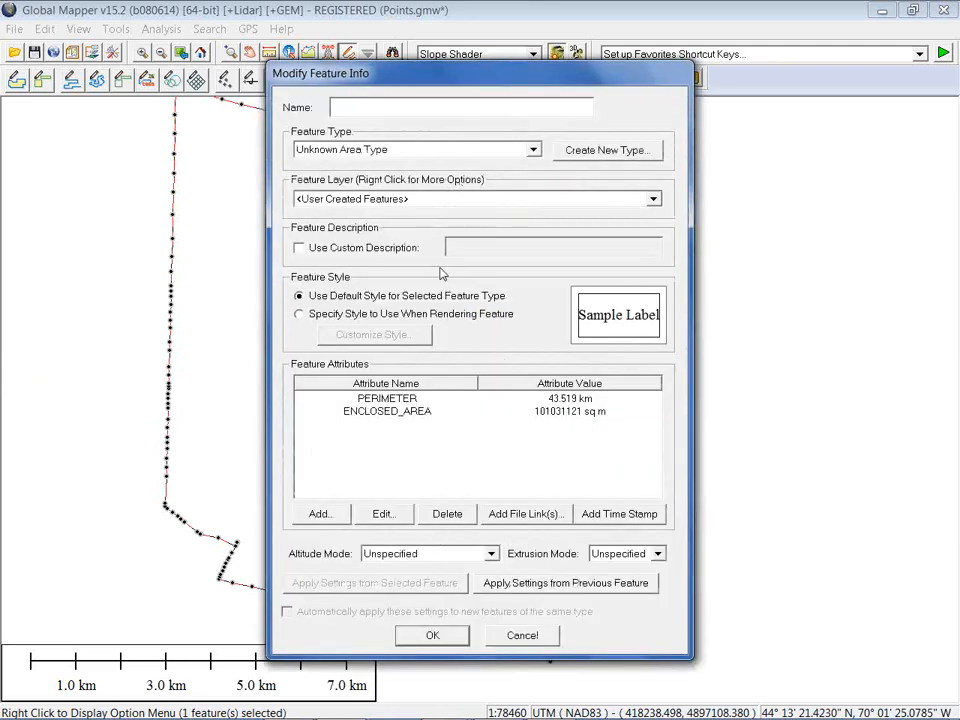
pyautogui.click(432, 636)
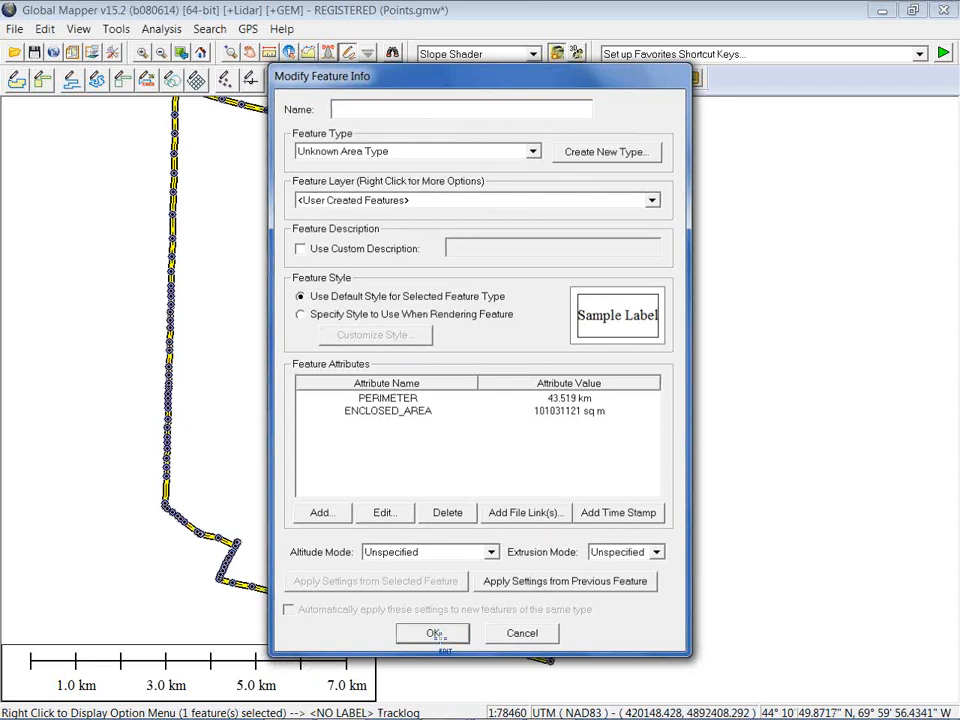
pyautogui.click(435, 633)
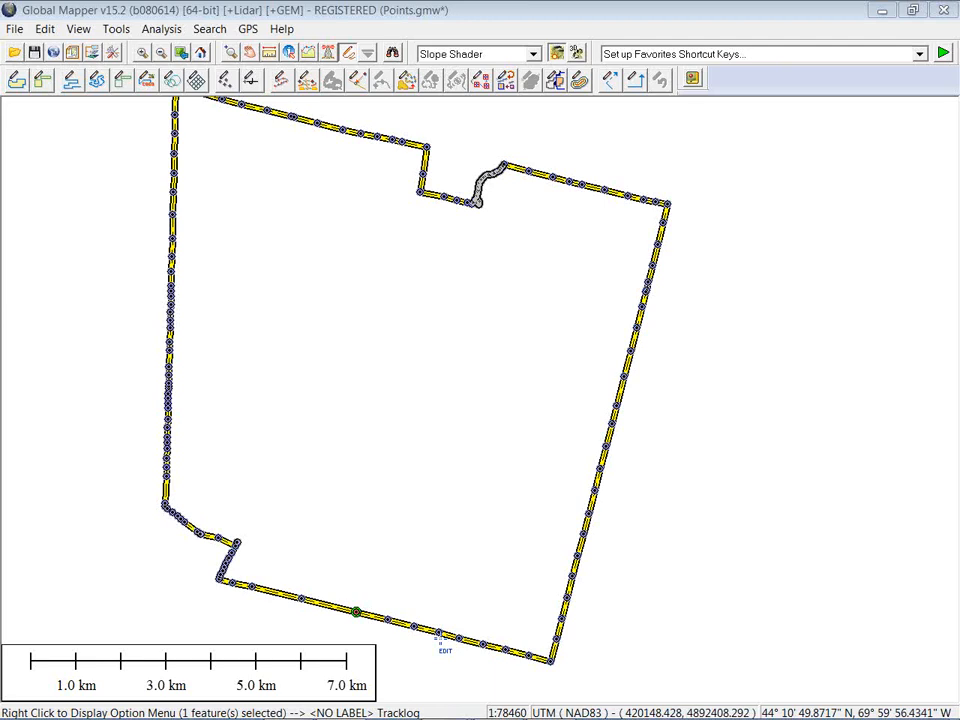
# - Draw a winding Tracklog line about 13 km long in the empty space east of the boundary, keeping its default feature information
pyautogui.moveTo(681, 476); pyautogui.dragTo(399, 431)
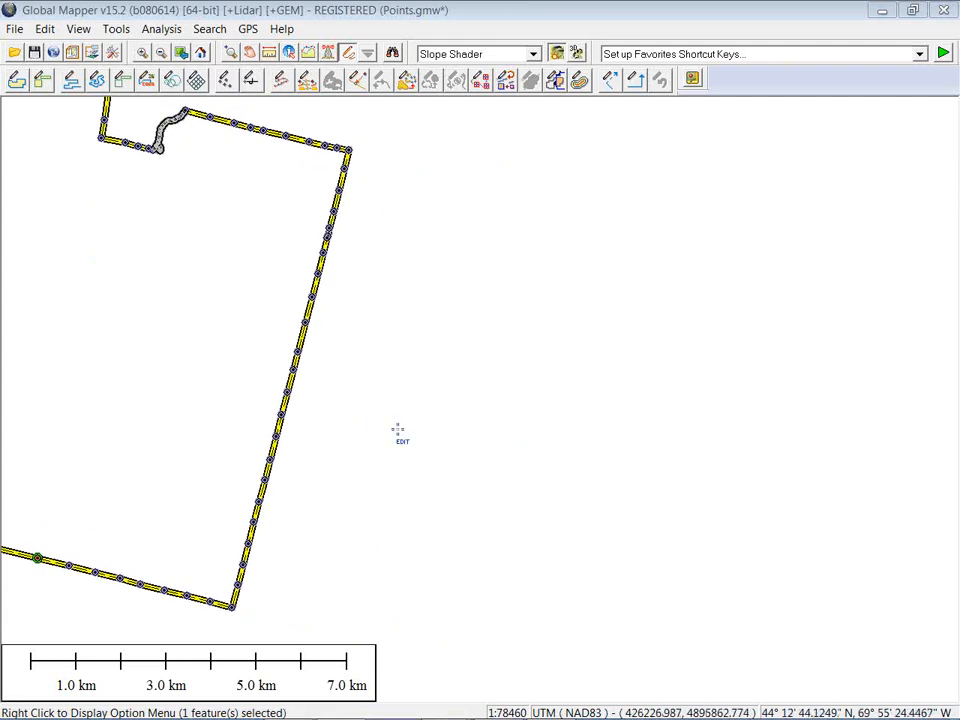
pyautogui.click(71, 81)
pyautogui.moveTo(394, 557)
pyautogui.mouseDown()
pyautogui.moveTo(403, 467)
pyautogui.moveTo(487, 402)
pyautogui.moveTo(494, 304)
pyautogui.moveTo(724, 171)
pyautogui.mouseUp()
pyautogui.rightClick(725, 170)
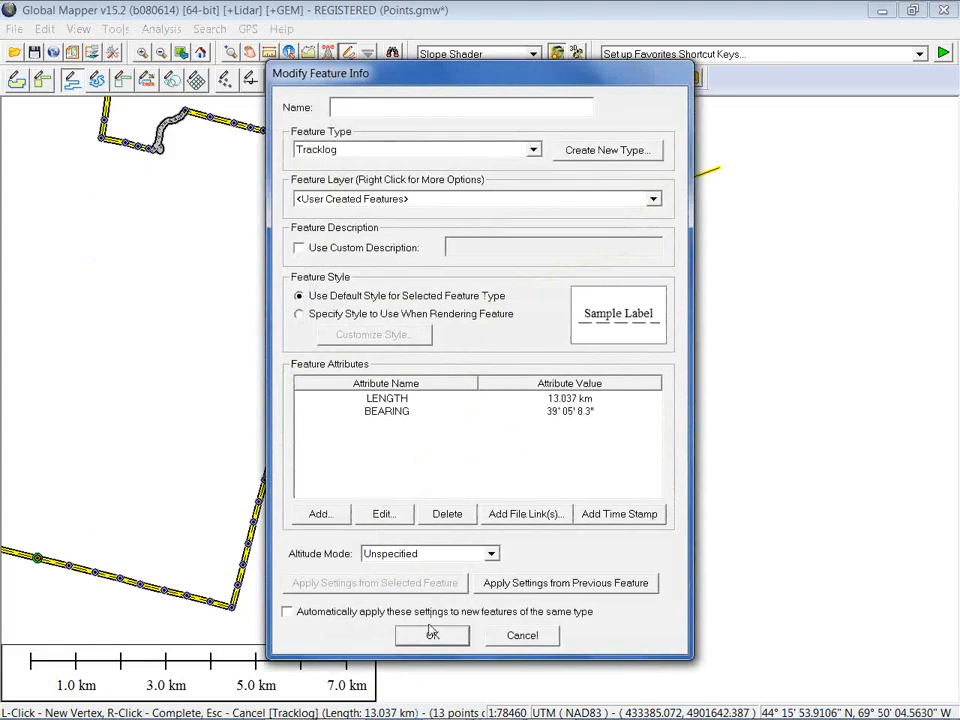
pyautogui.click(432, 635)
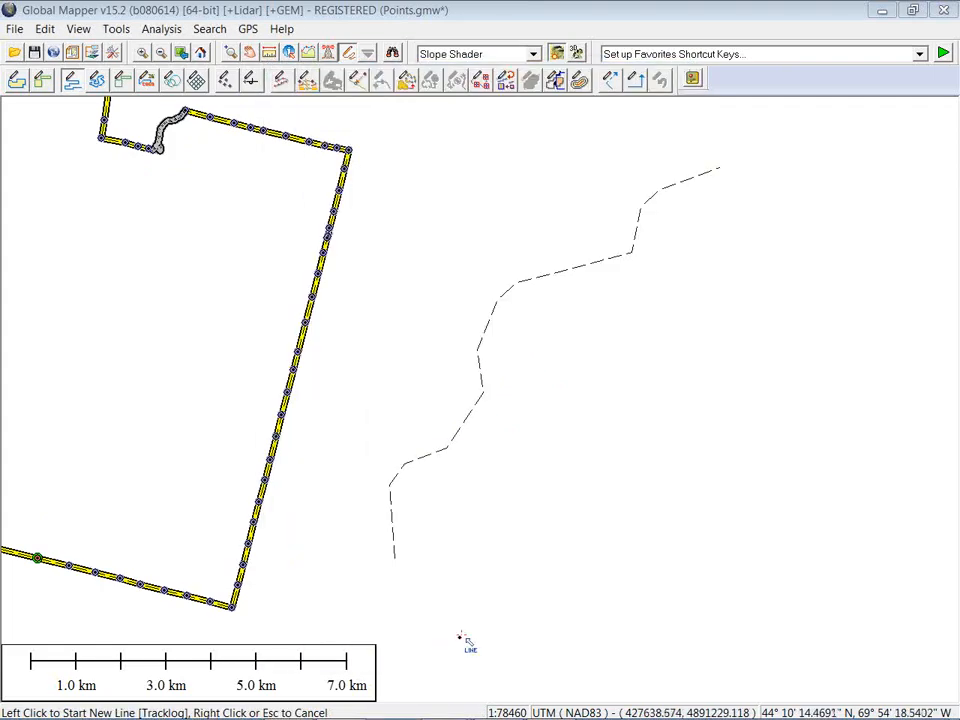
pyautogui.press('Escape')
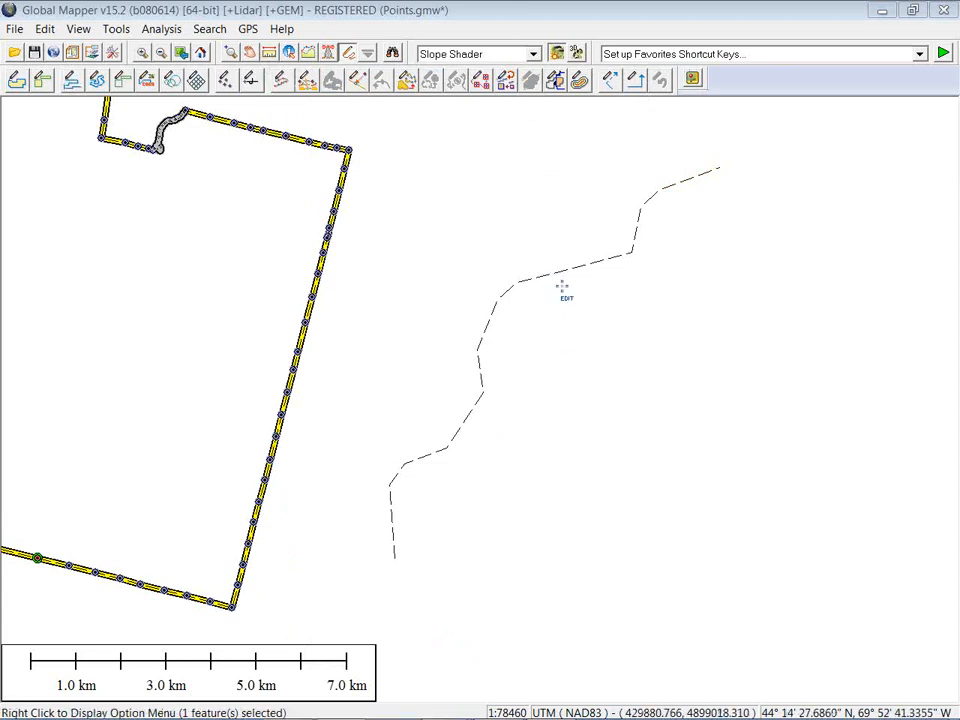
# - Create point features along the winding Tracklog line at a fixed 2-kilometer interval, without keeping all original vertices
pyautogui.click(561, 285)
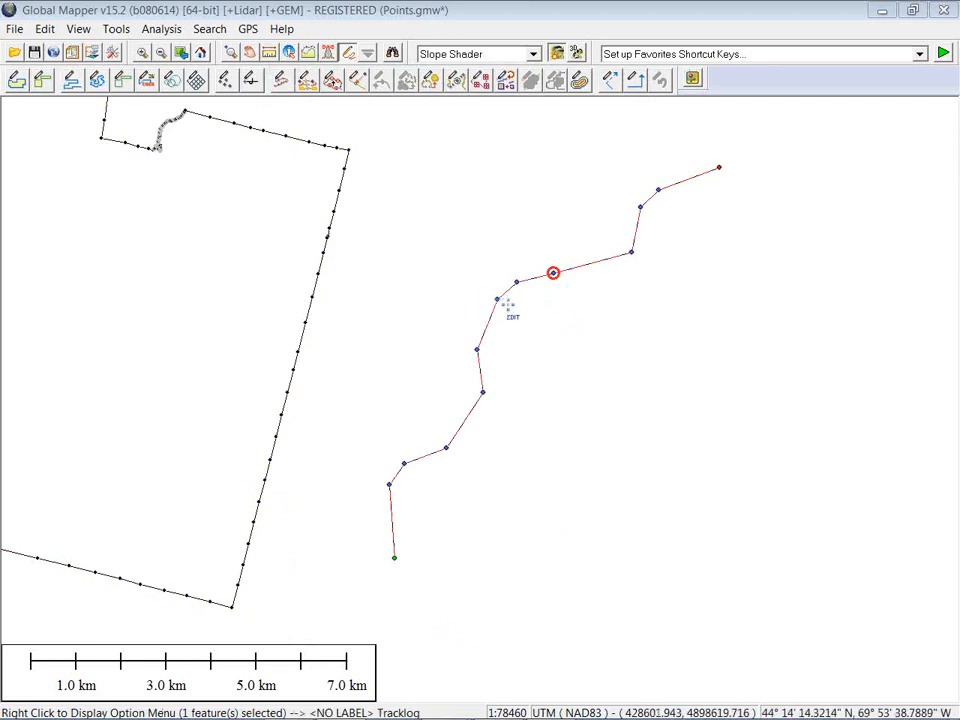
pyautogui.rightClick(581, 330)
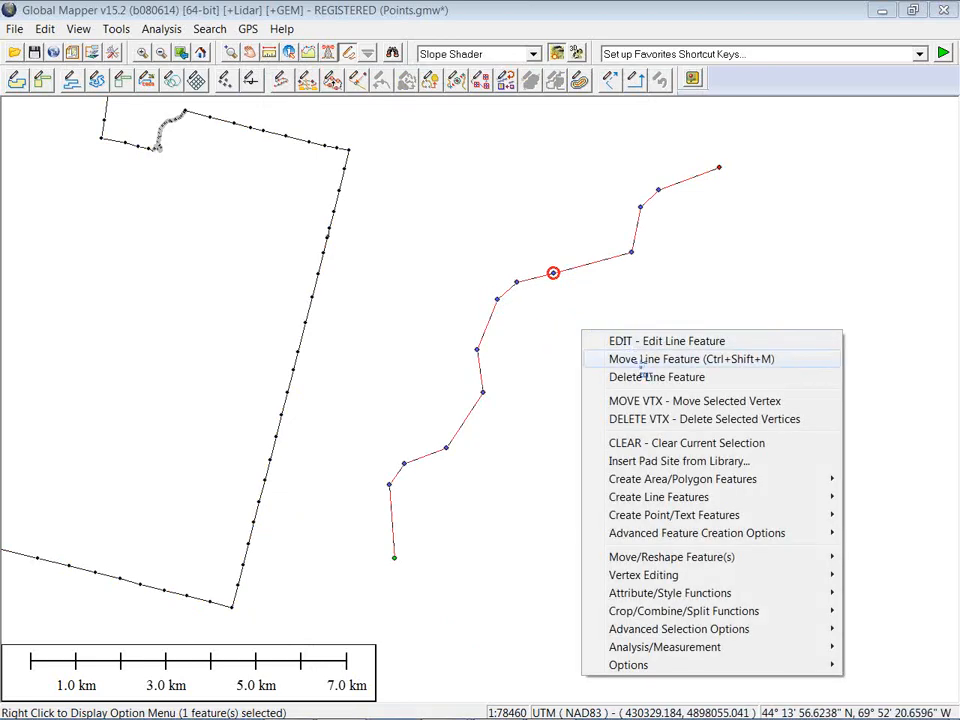
pyautogui.moveTo(688, 557)
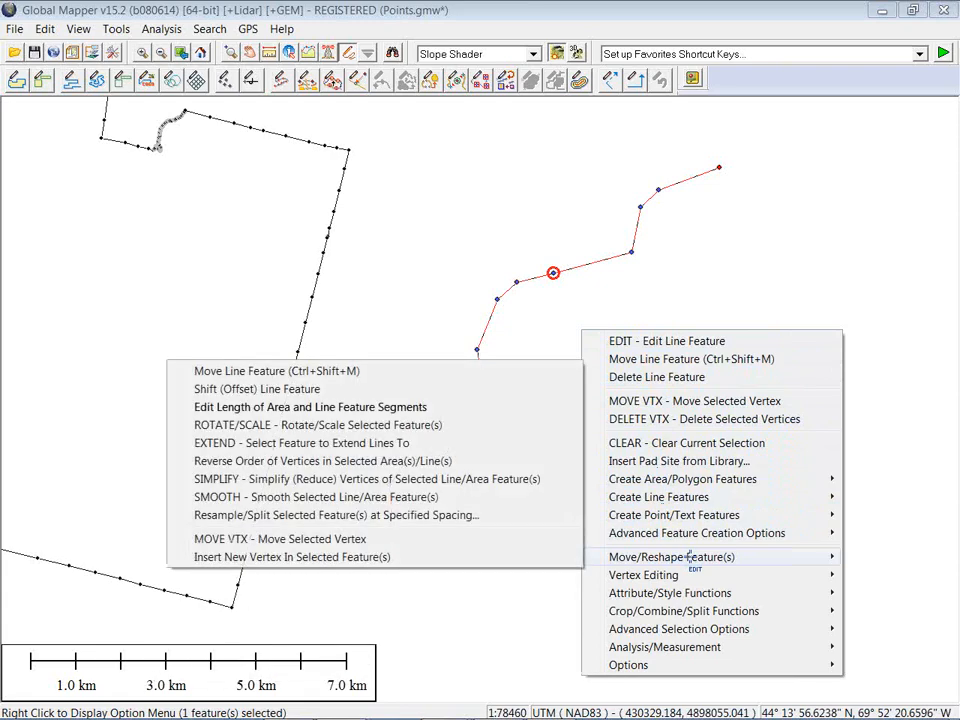
pyautogui.moveTo(681, 536)
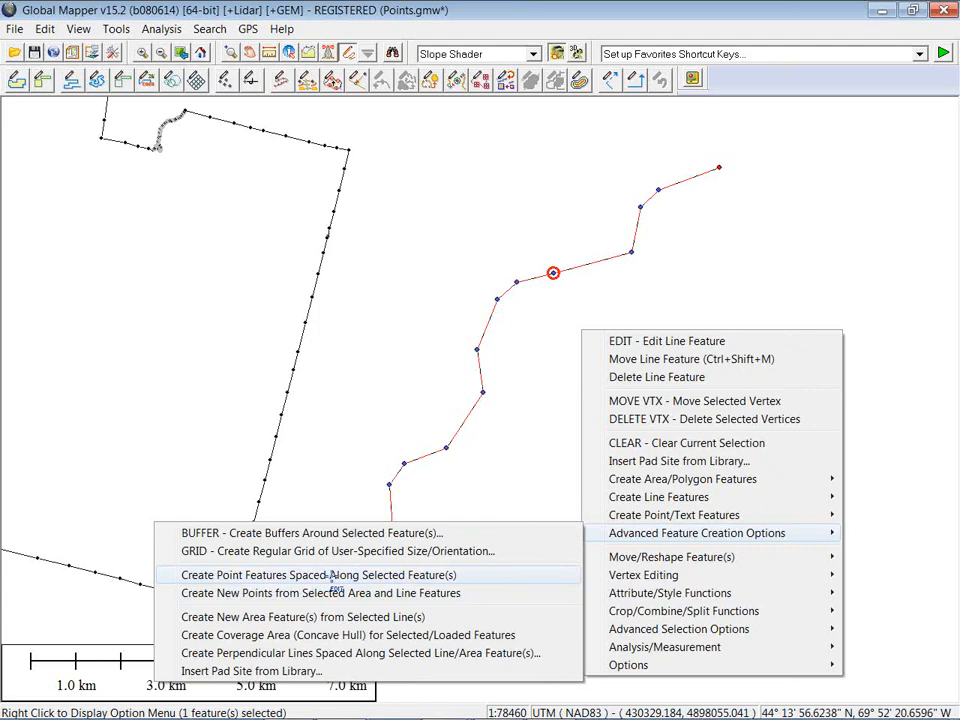
pyautogui.click(333, 576)
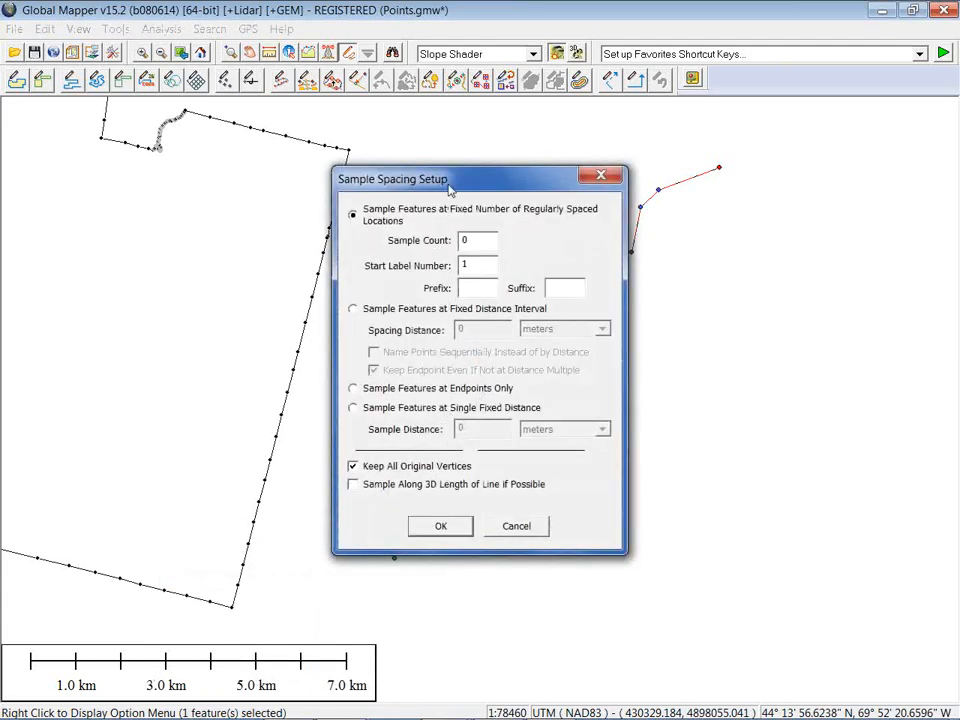
pyautogui.moveTo(448, 186); pyautogui.dragTo(233, 174)
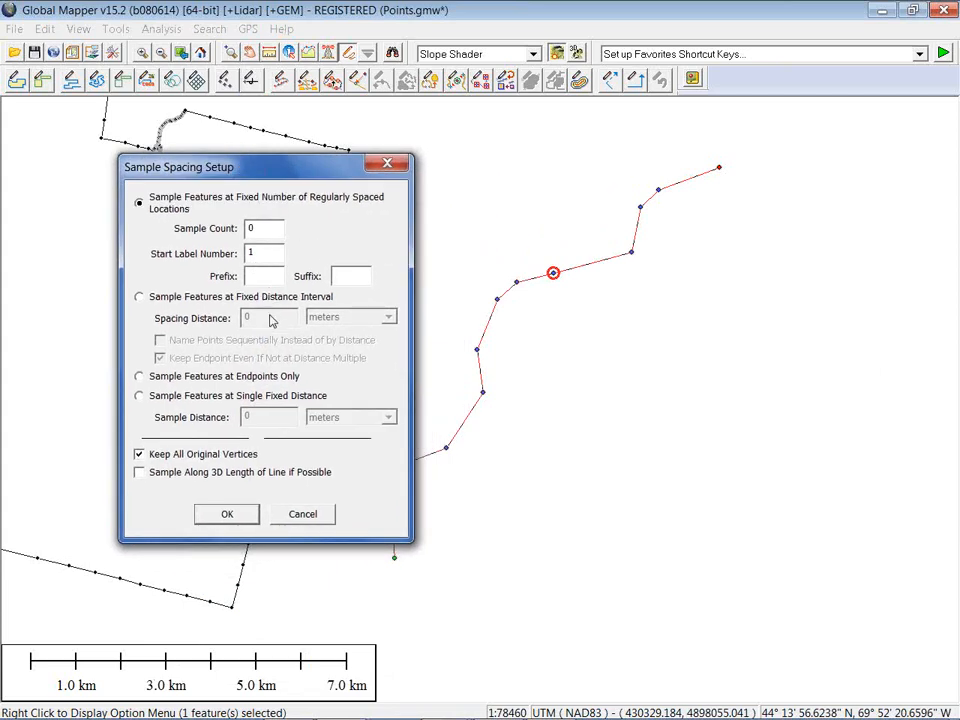
pyautogui.click(140, 298)
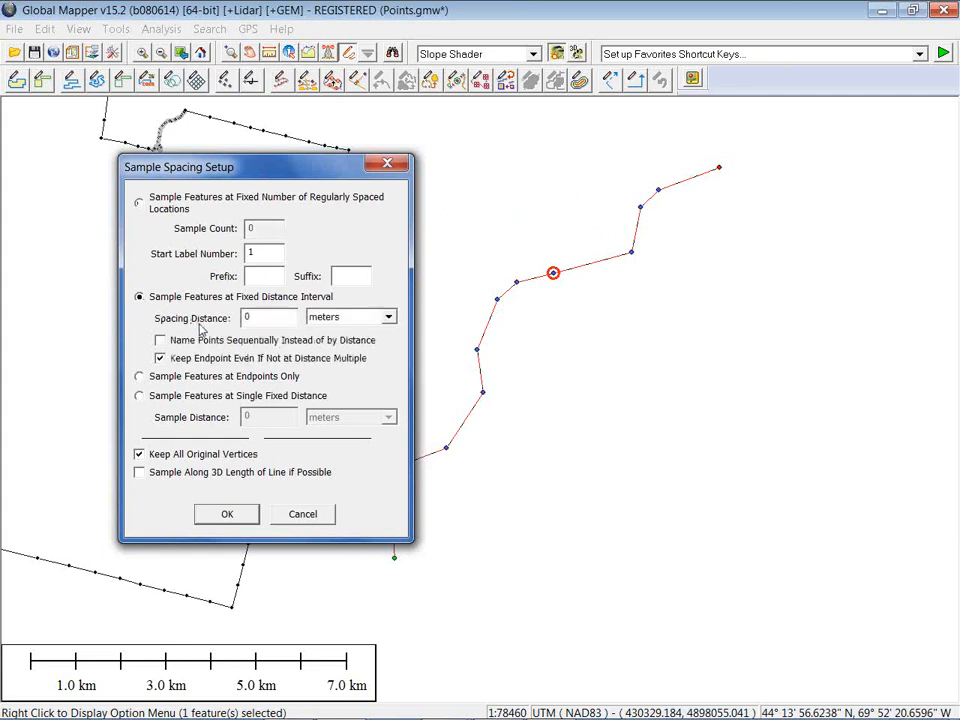
pyautogui.doubleClick(253, 316)
pyautogui.write('2')
pyautogui.click(330, 317)
pyautogui.click(330, 349)
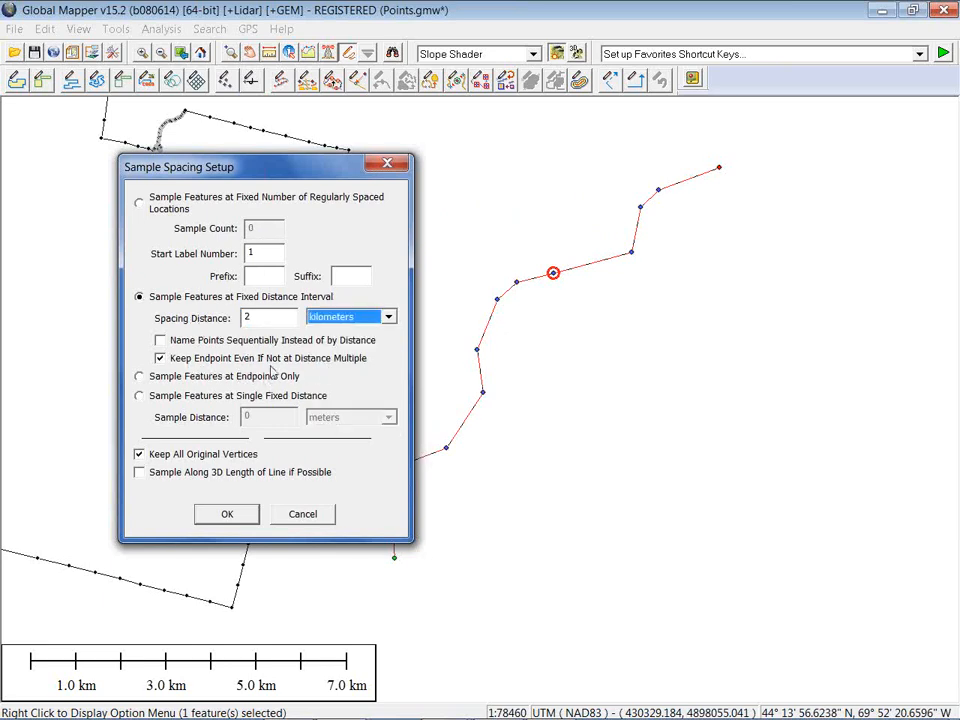
pyautogui.click(160, 457)
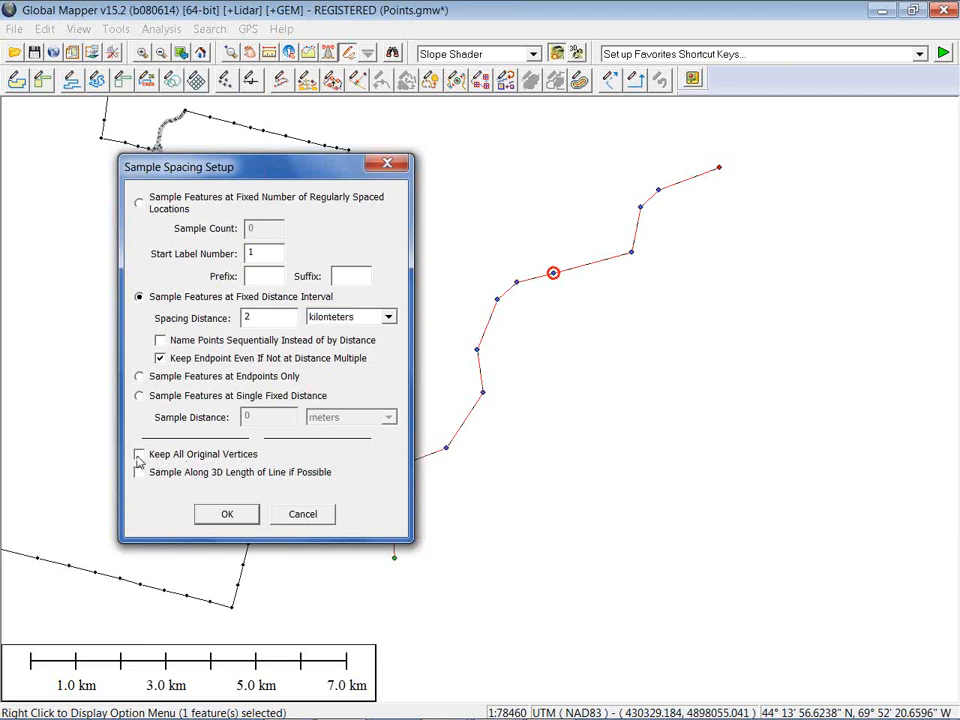
pyautogui.click(226, 515)
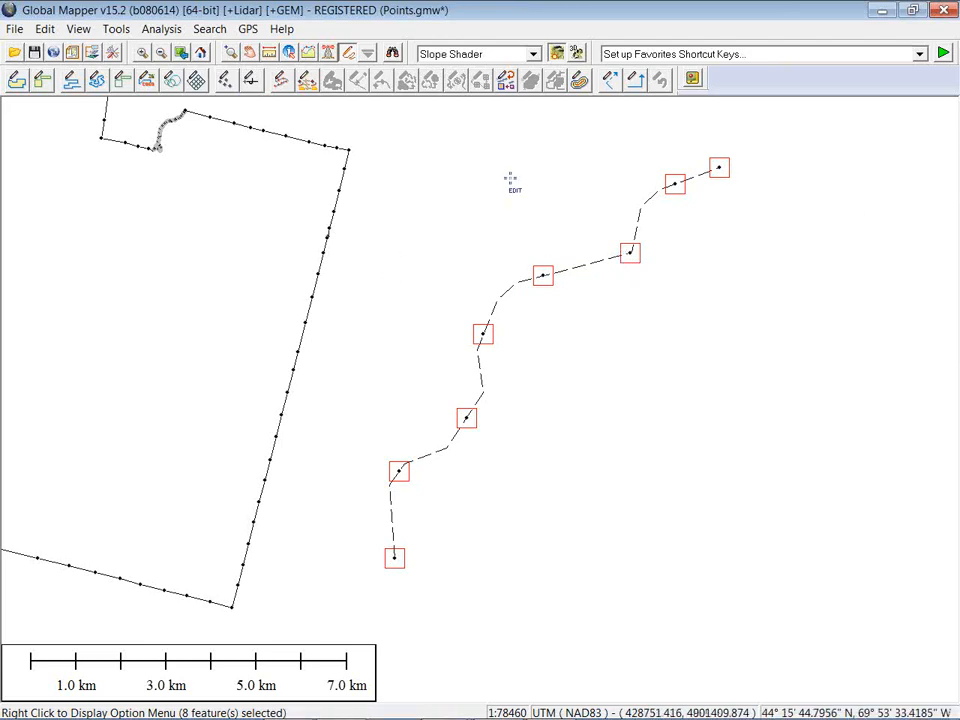
pyautogui.click(470, 168)
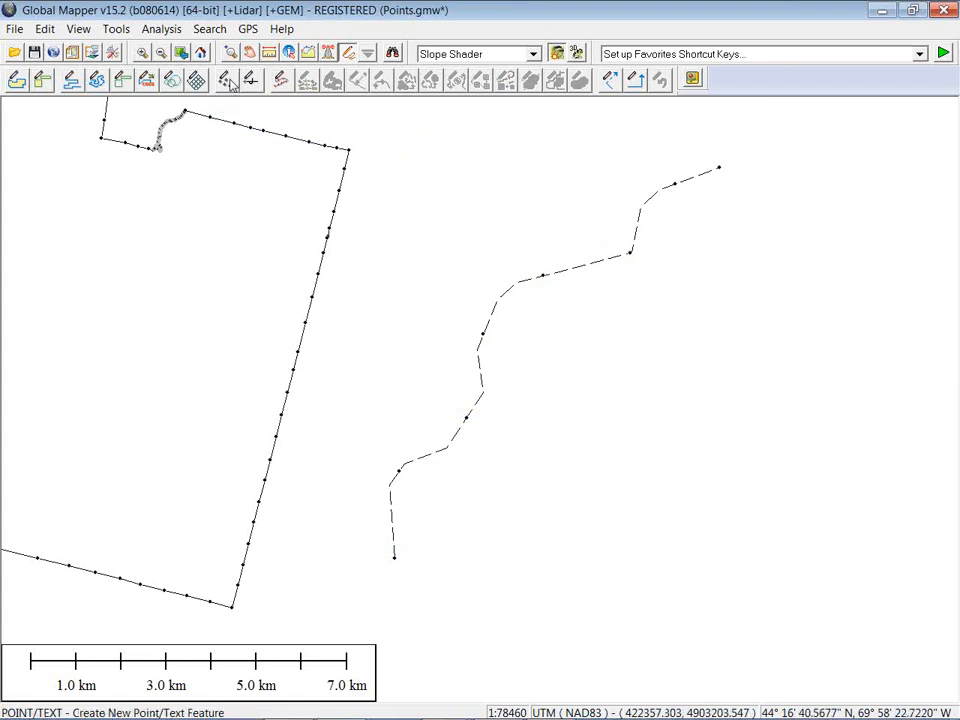
# - Show the Quick Point Creator and place a blue-dot Type 1 point southeast of the winding line with default feature information
pyautogui.rightClick(411, 166)
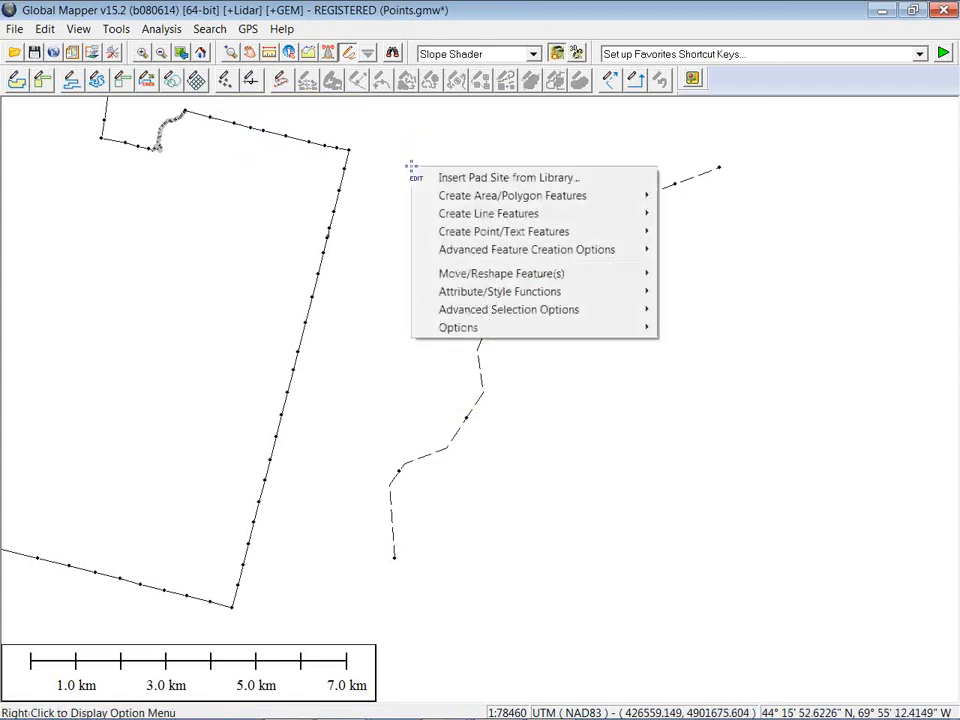
pyautogui.moveTo(452, 195)
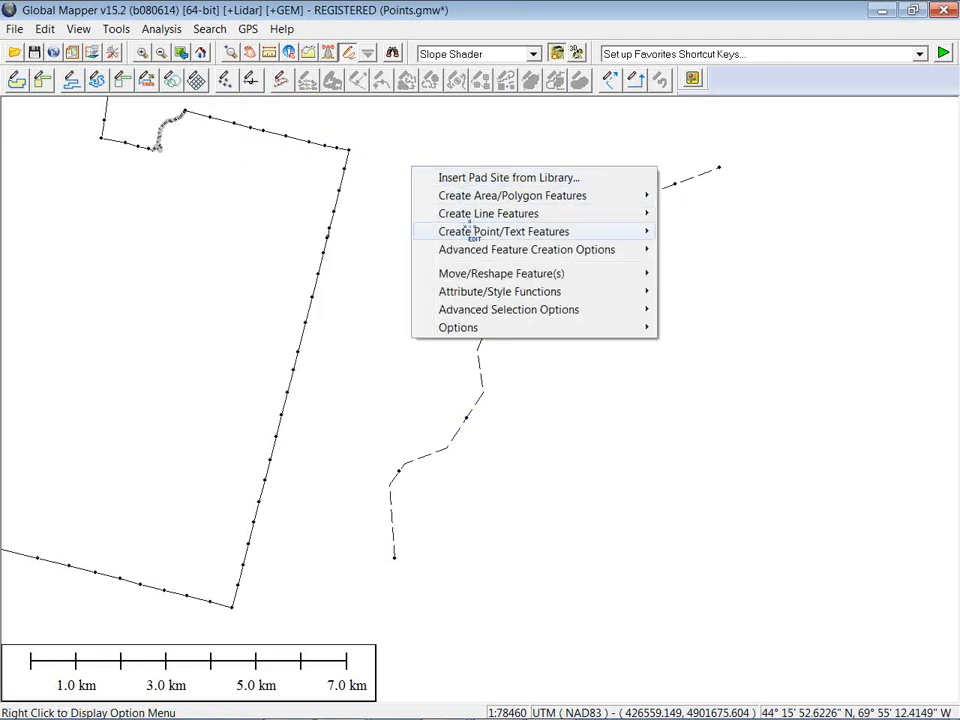
pyautogui.moveTo(470, 232)
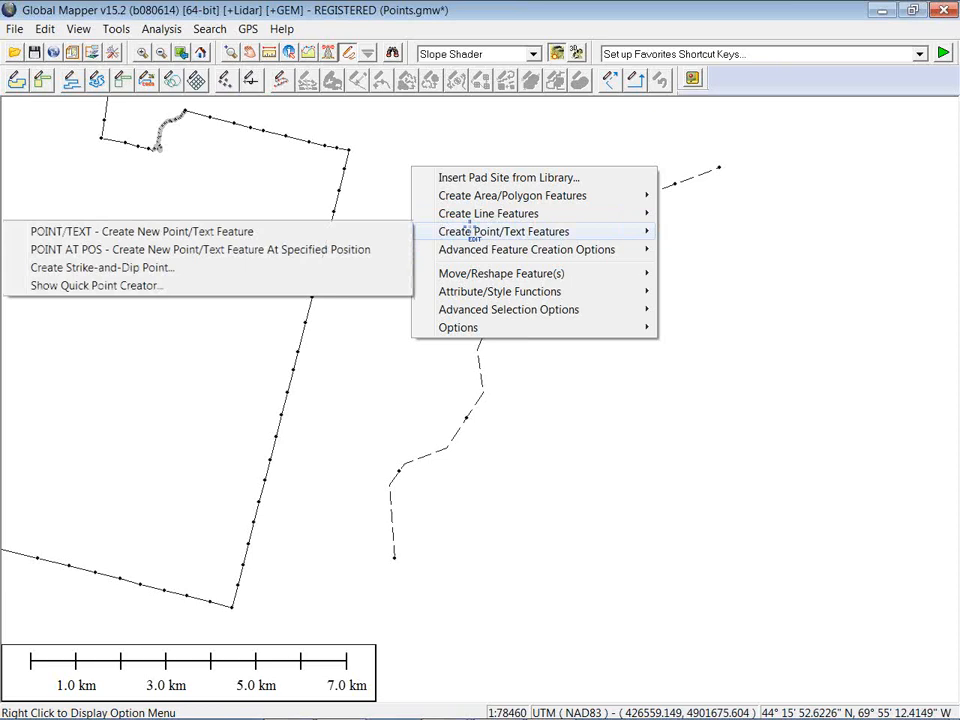
pyautogui.click(145, 286)
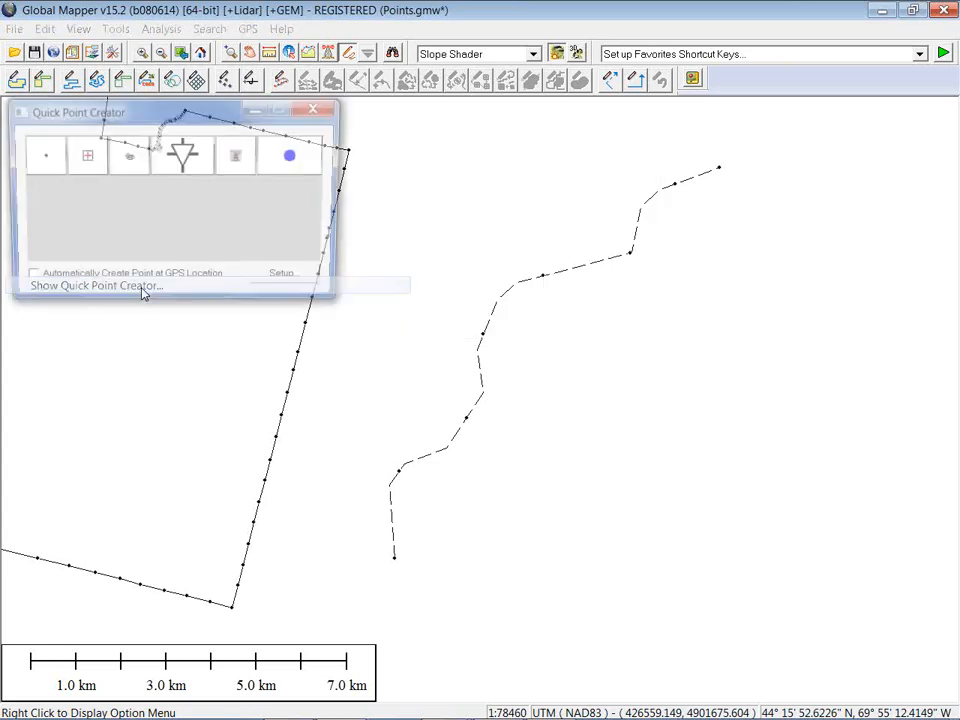
pyautogui.moveTo(201, 112); pyautogui.dragTo(241, 158)
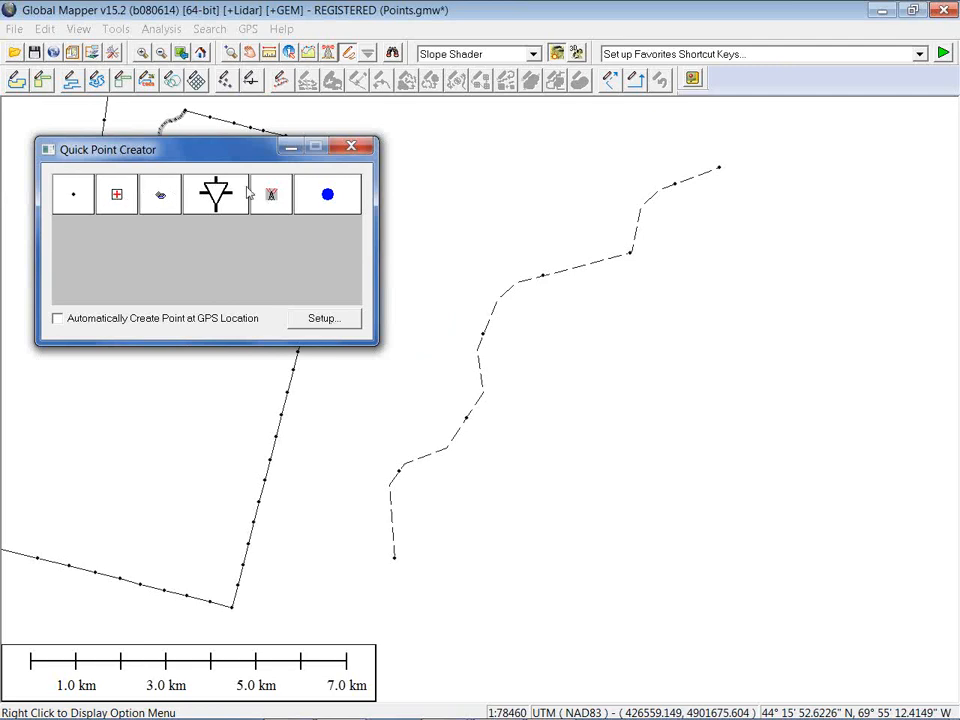
pyautogui.moveTo(236, 151); pyautogui.dragTo(223, 62)
pyautogui.click(313, 112)
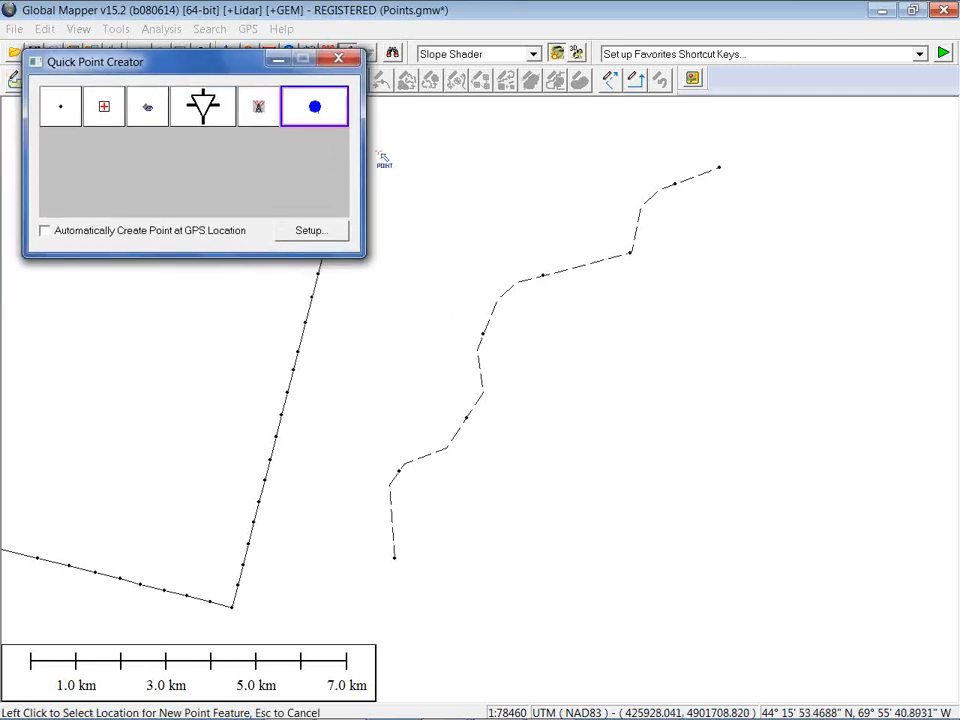
pyautogui.click(686, 371)
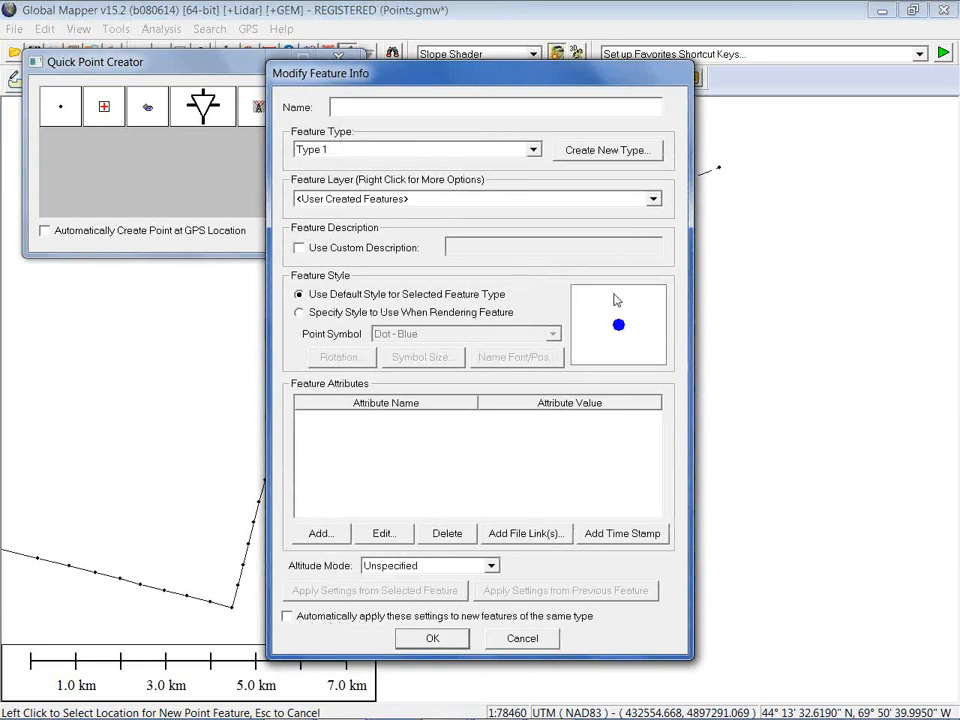
pyautogui.click(432, 638)
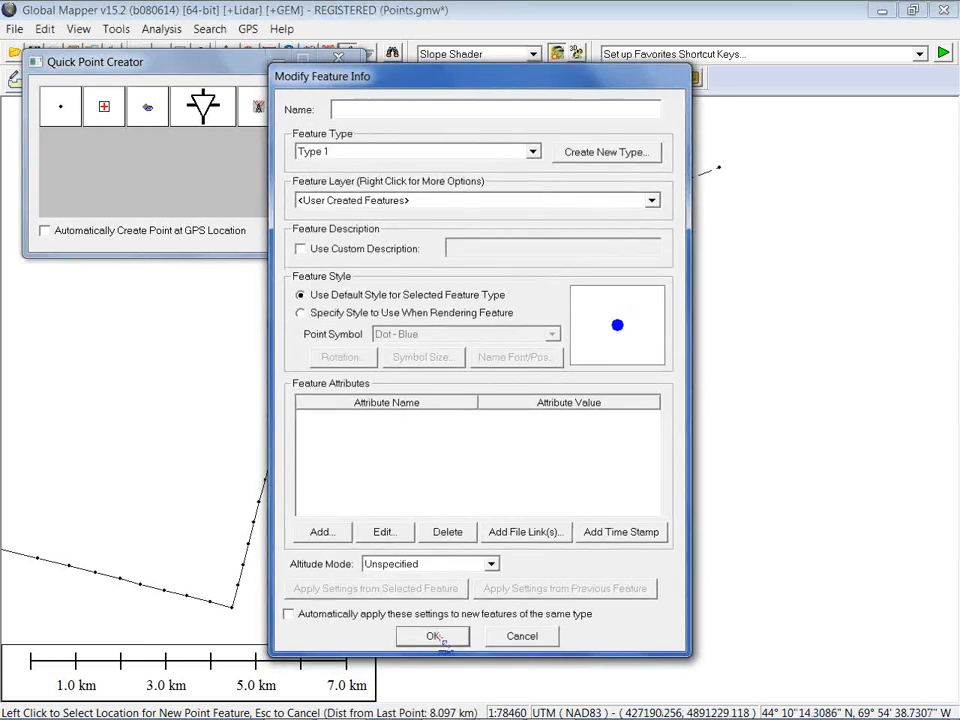
# - Place an Oil & Gas, Abandoned Marker point northeast of the blue dot with default feature information, and close the Quick Point Creator
pyautogui.click(203, 106)
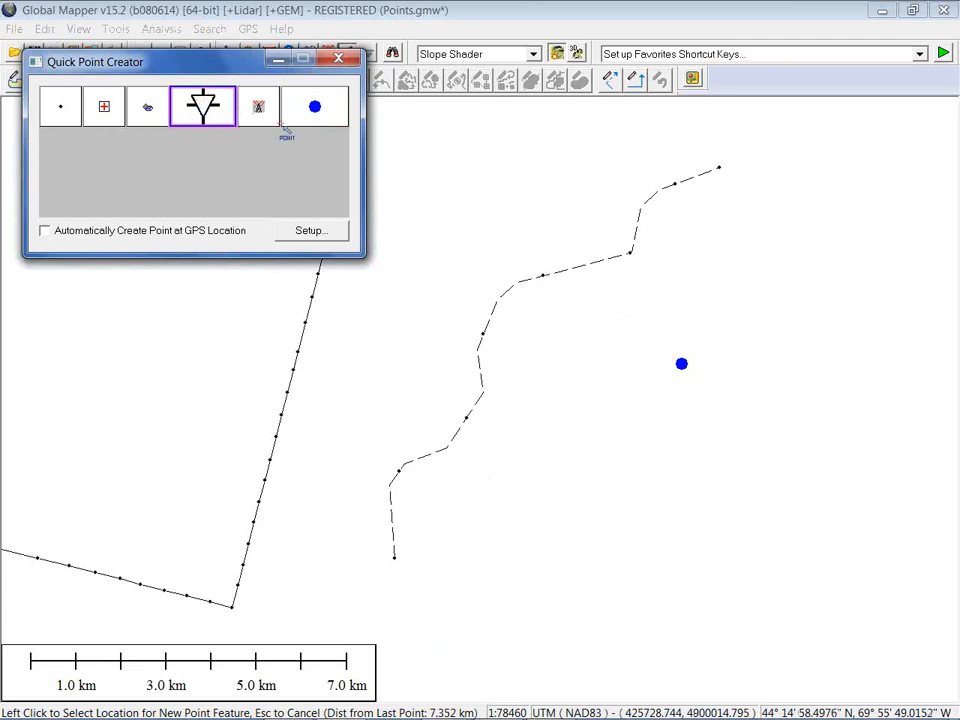
pyautogui.click(735, 263)
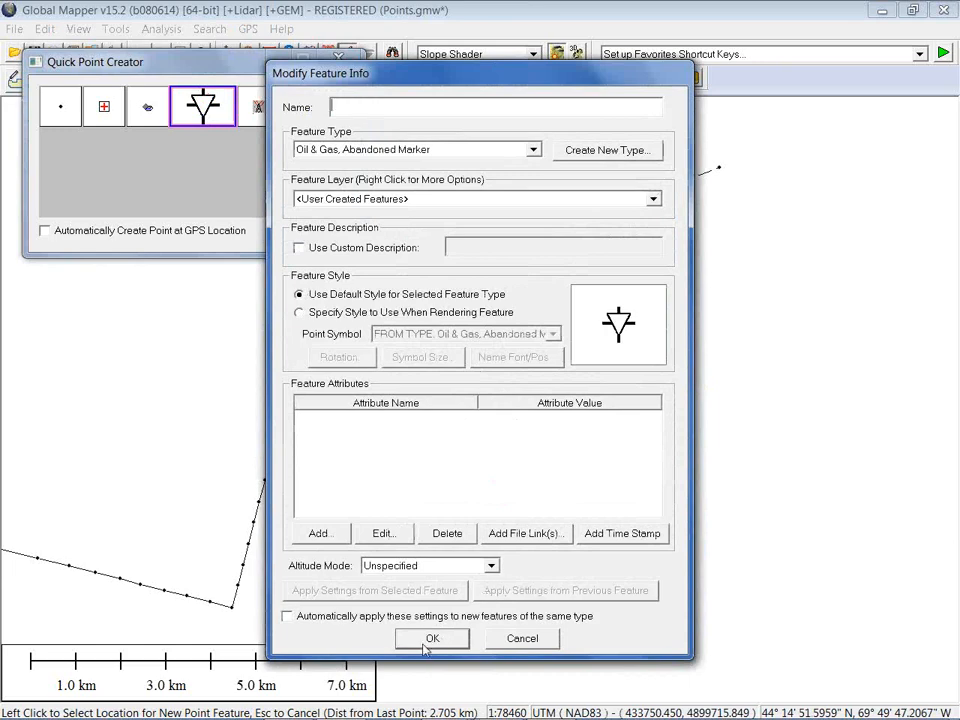
pyautogui.click(431, 696)
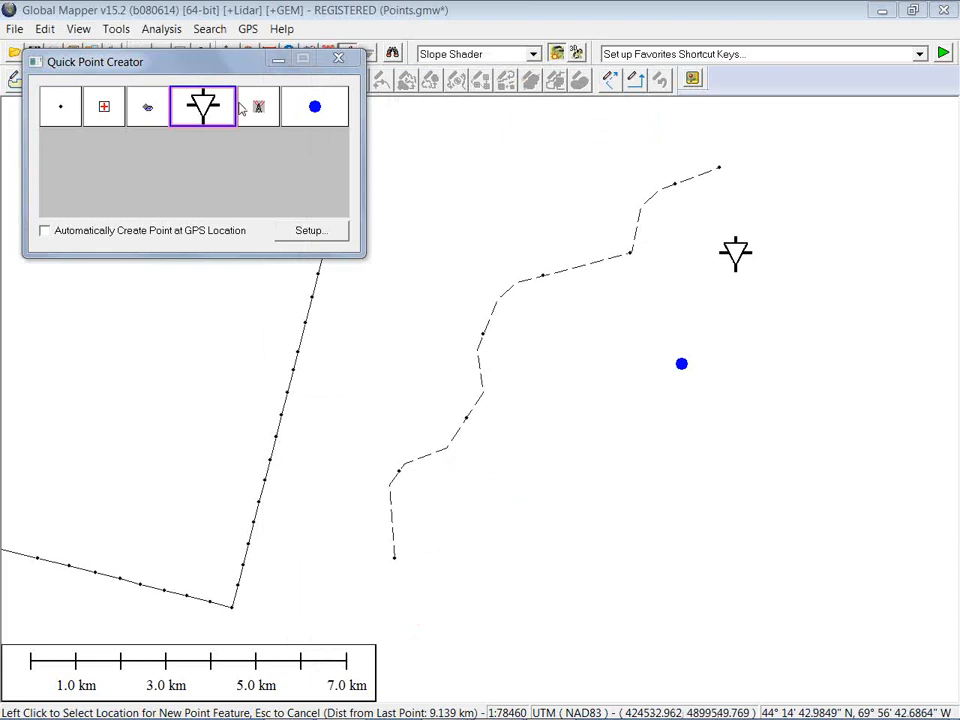
pyautogui.click(338, 58)
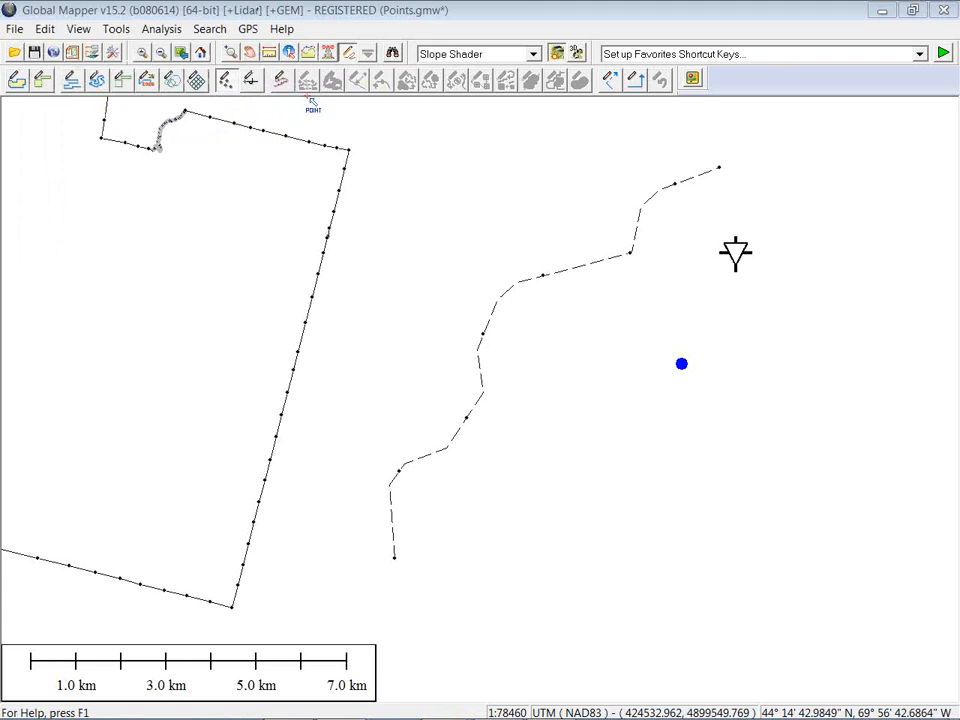
# - Review the area types in the configuration's area styles and the vector display's area feature filter, leaving without changes
pyautogui.click(113, 54)
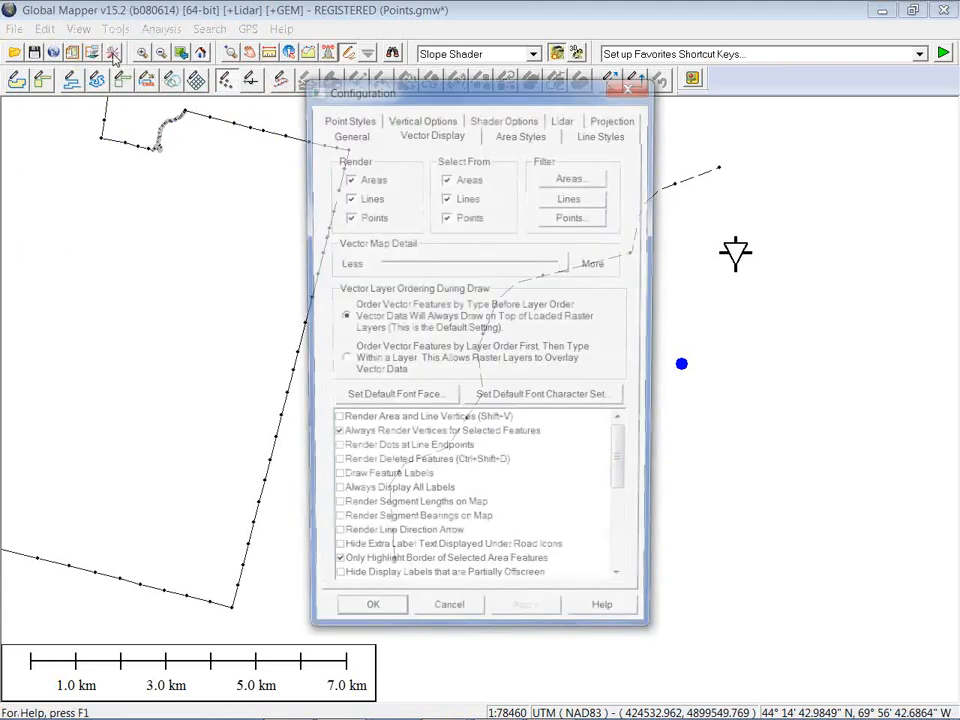
pyautogui.click(522, 138)
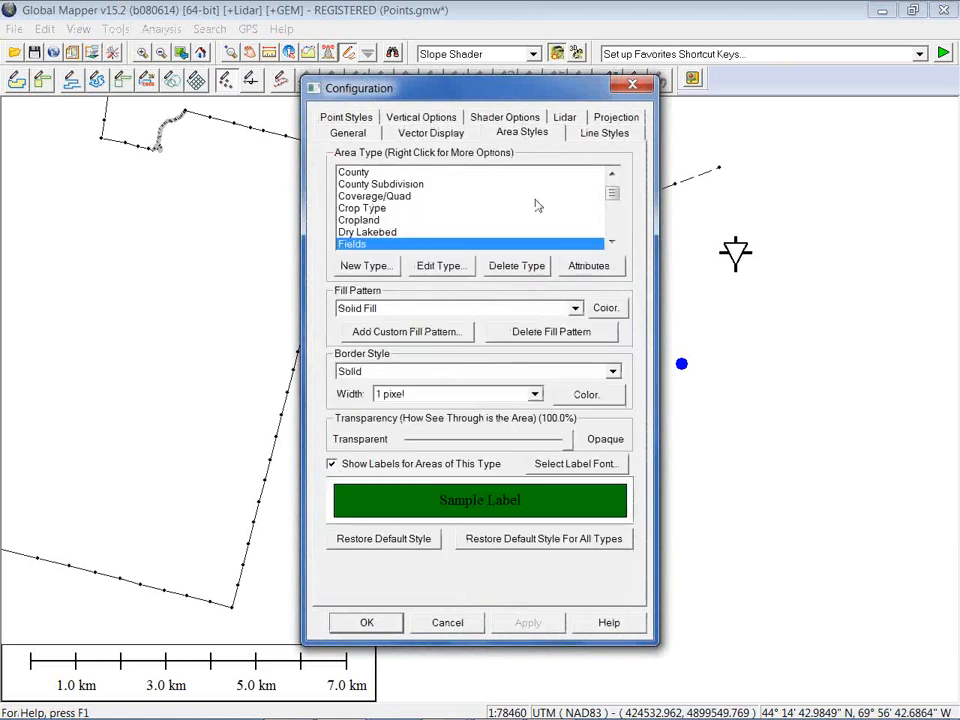
pyautogui.moveTo(614, 197)
pyautogui.mouseDown()
pyautogui.moveTo(614, 236)
pyautogui.moveTo(613, 189)
pyautogui.mouseUp()
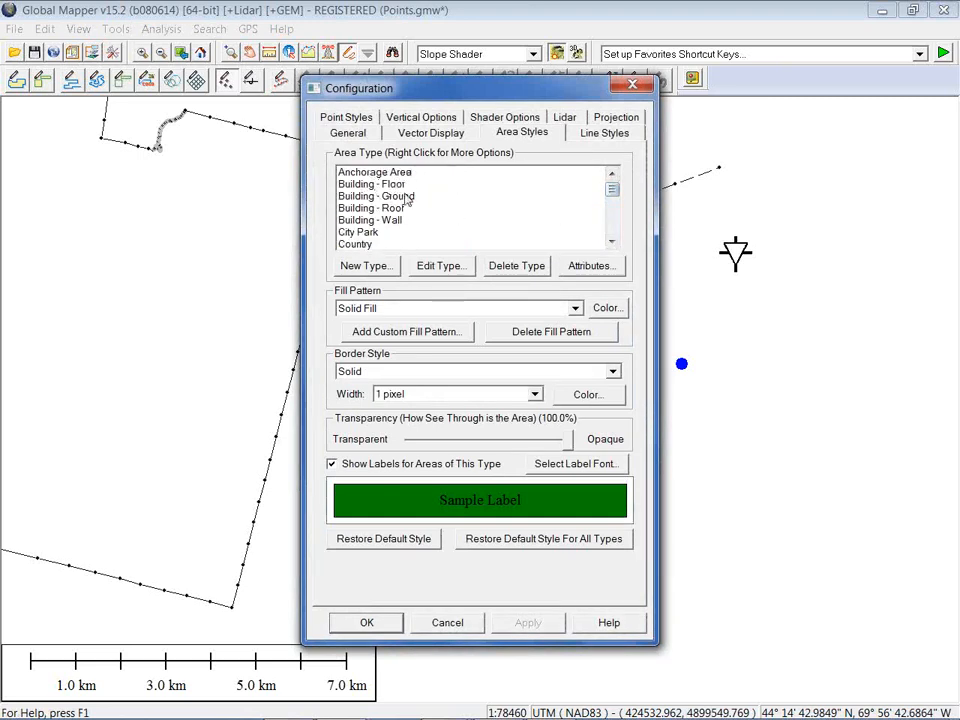
pyautogui.click(426, 134)
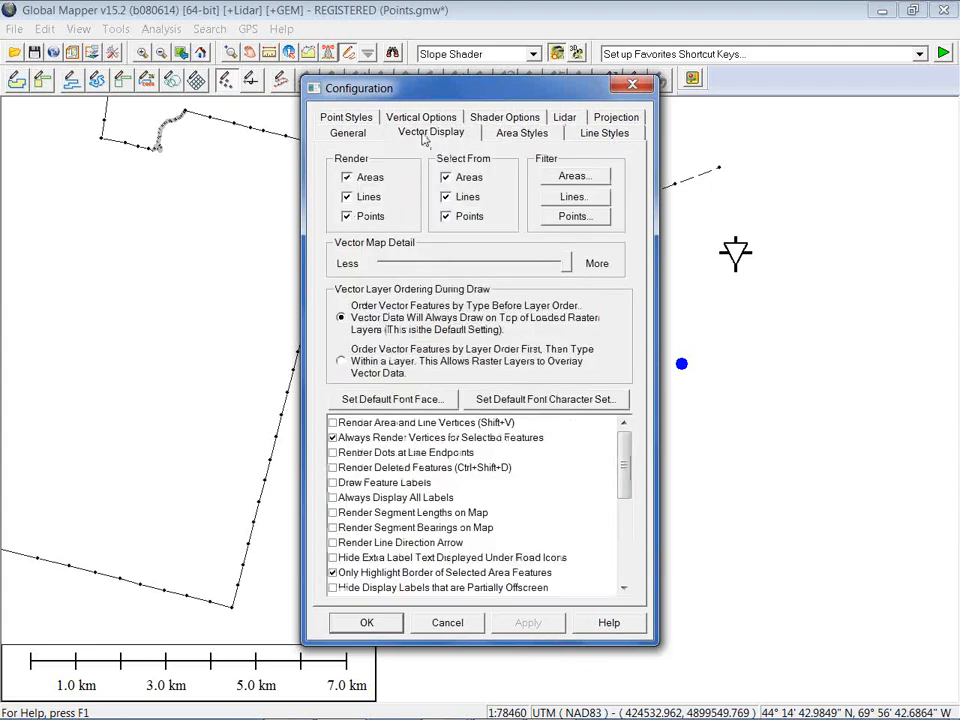
pyautogui.click(572, 177)
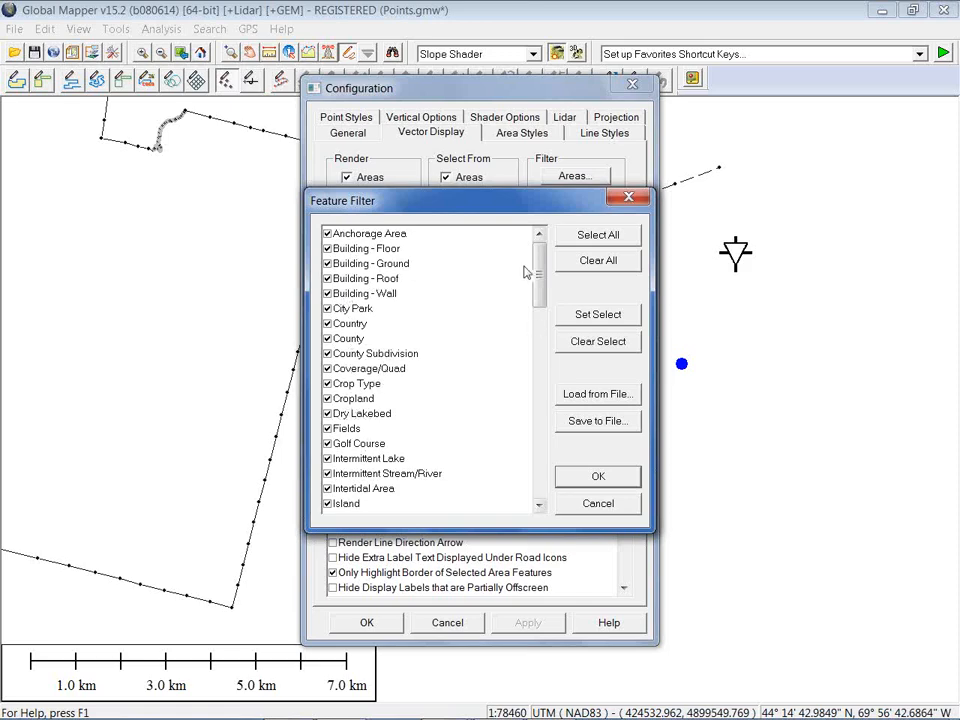
pyautogui.click(591, 505)
pyautogui.click(463, 630)
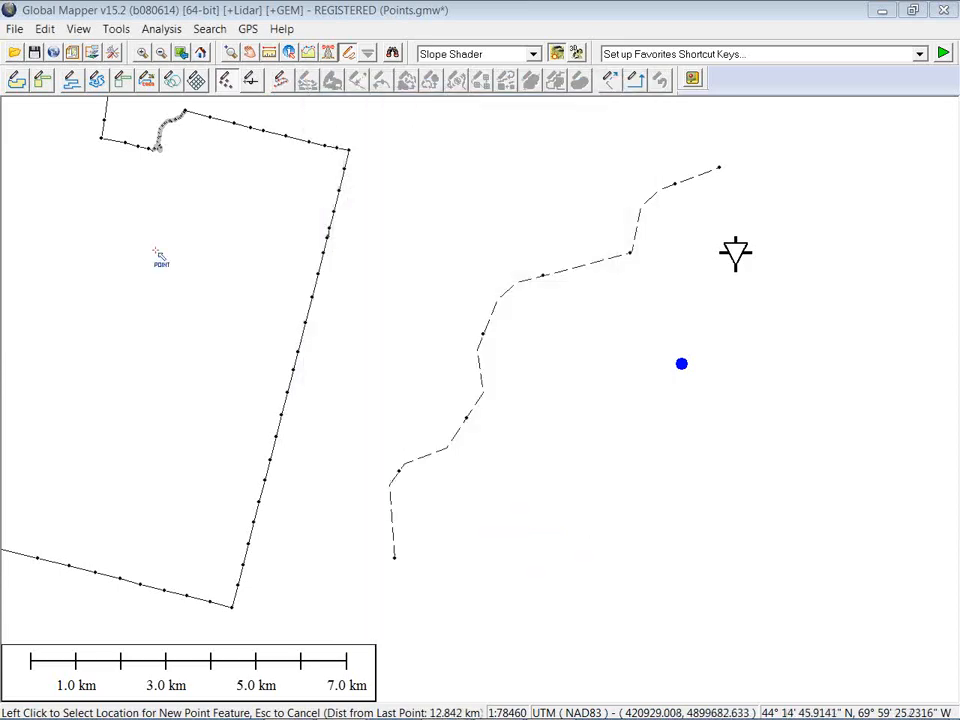
# - Sketch a trial area about 6.4 km in perimeter between the boundary and the winding line, view its feature type choices, and discard it
pyautogui.click(17, 81)
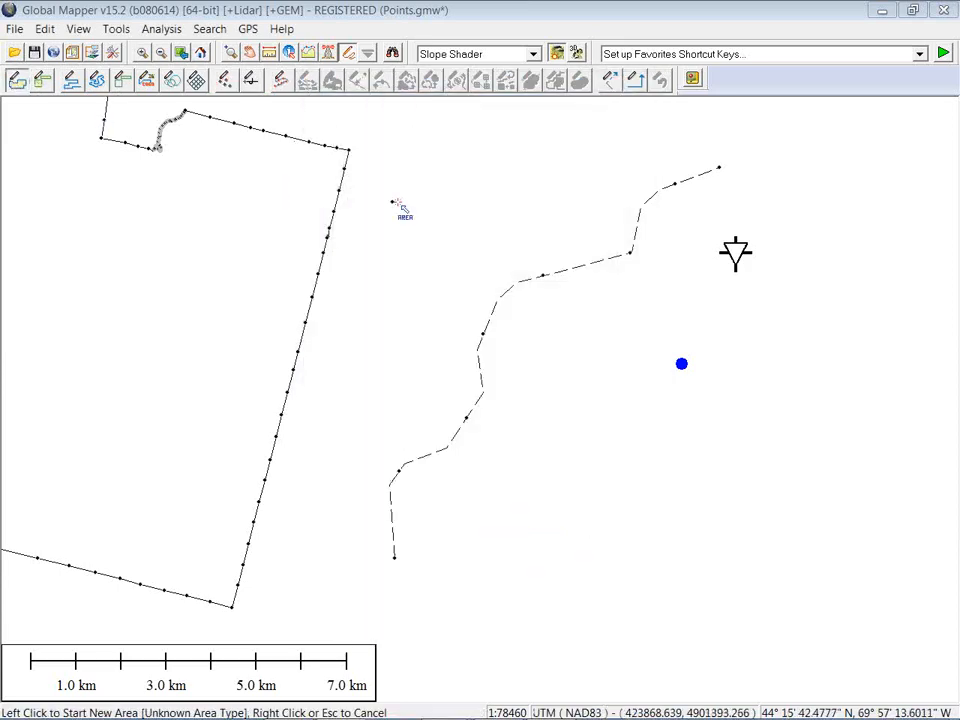
pyautogui.click(460, 194)
pyautogui.click(480, 229)
pyautogui.click(440, 264)
pyautogui.click(393, 235)
pyautogui.click(386, 188)
pyautogui.rightClick(401, 178)
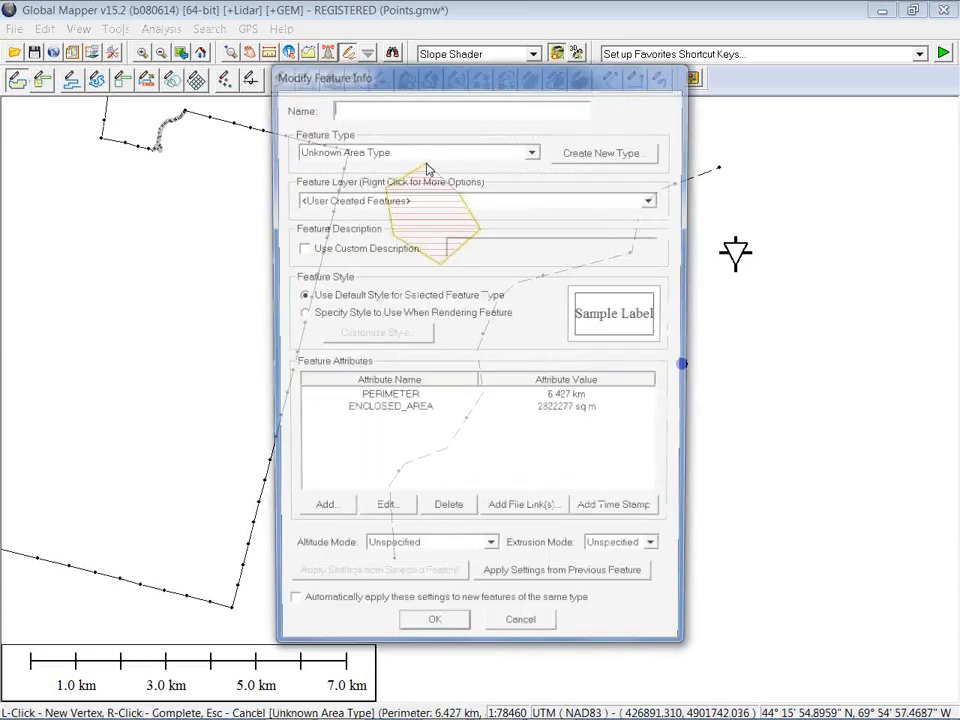
pyautogui.click(329, 152)
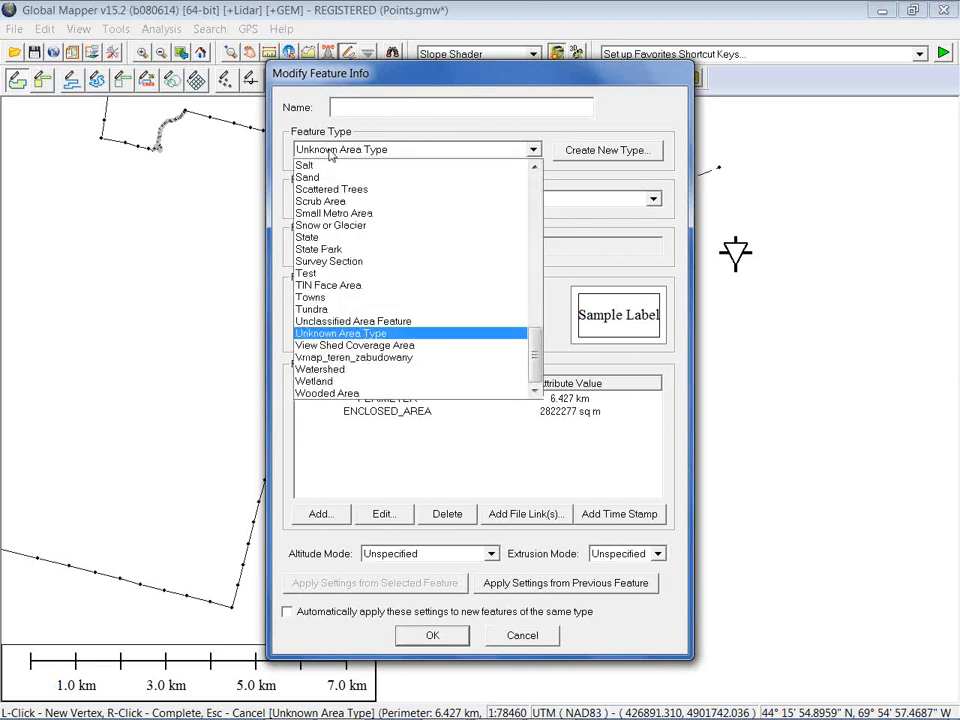
pyautogui.press('Escape')
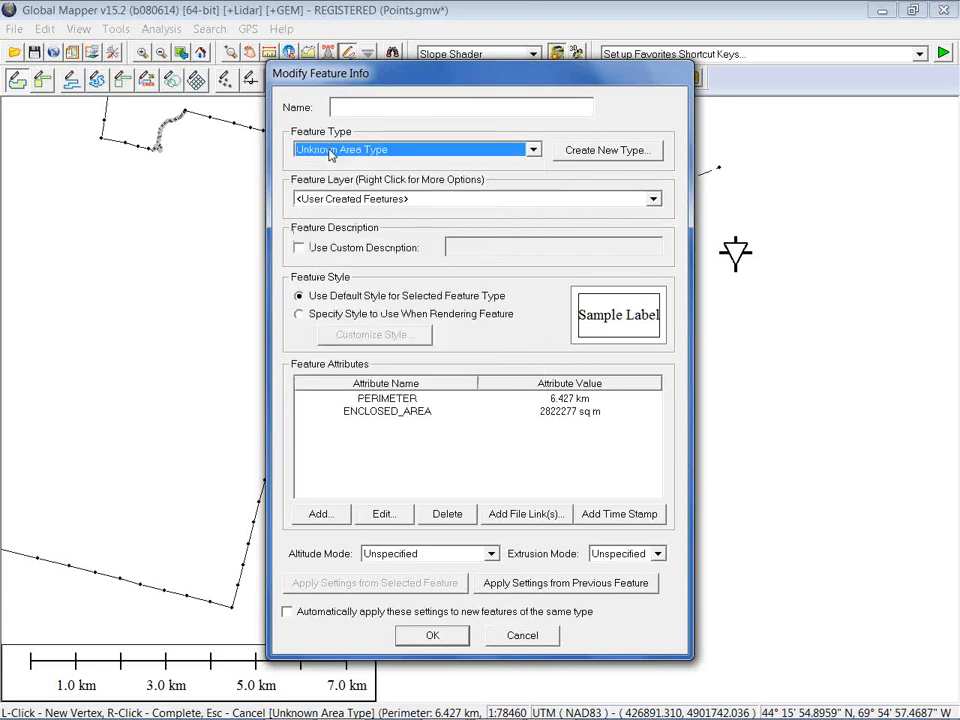
pyautogui.press('Escape')
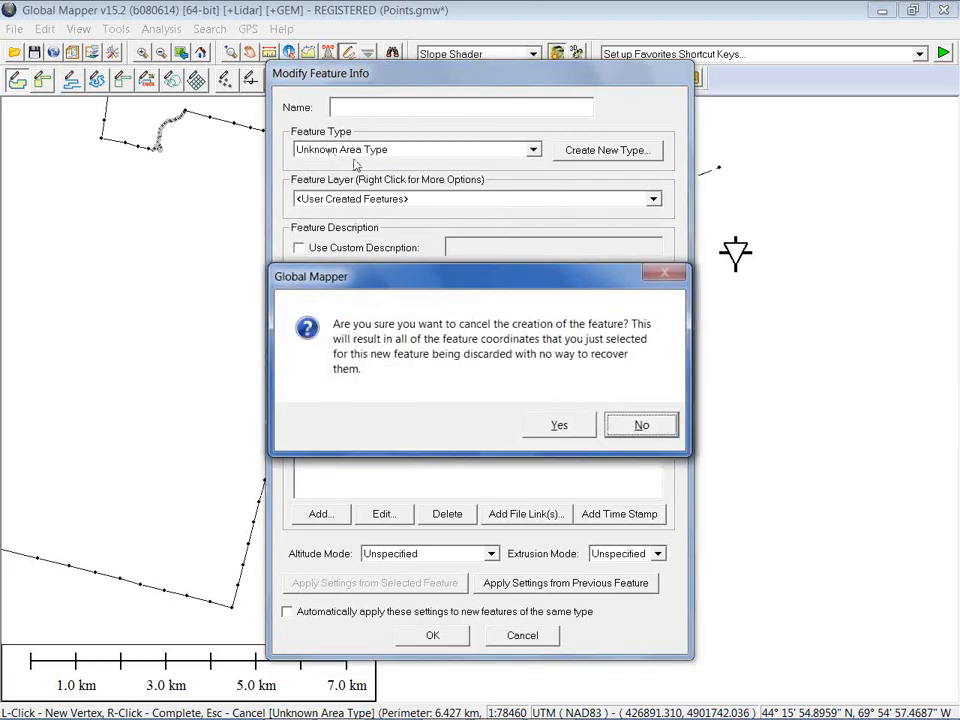
pyautogui.click(561, 426)
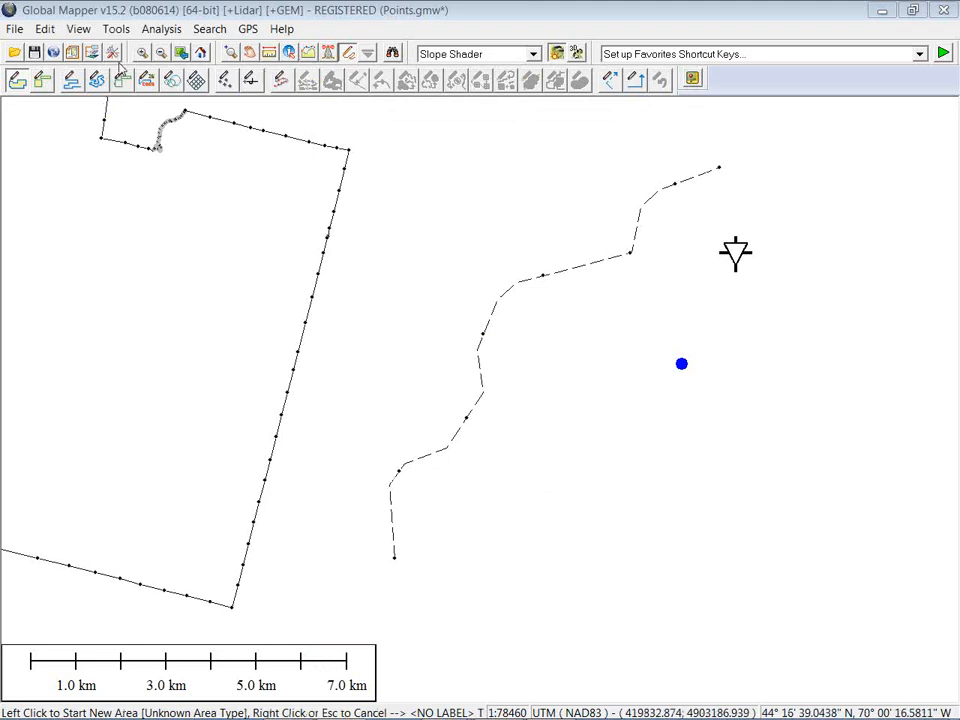
# - Revisit the vector display settings and their area, line and point filters in the configuration, leaving without changes
pyautogui.click(91, 53)
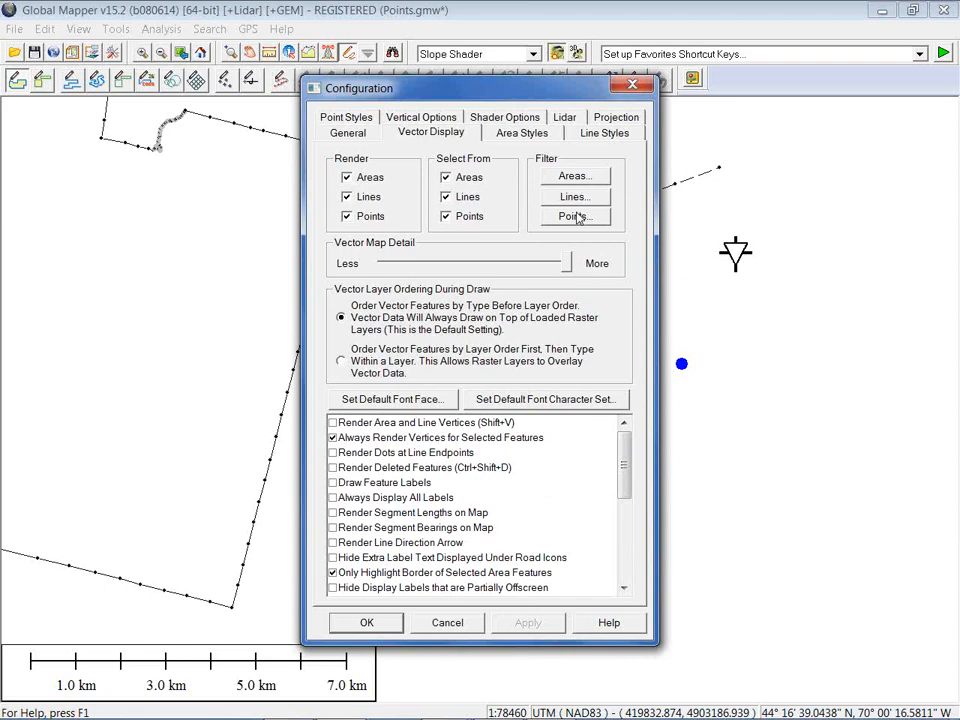
pyautogui.click(630, 86)
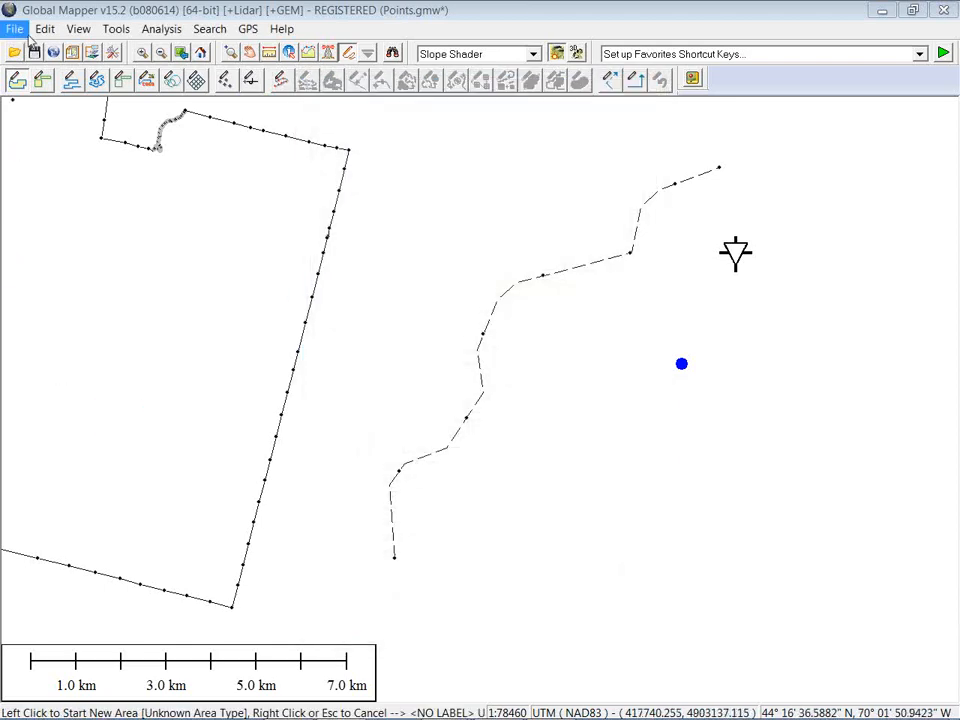
# - Unload all data without saving the workspace changes, and load the Edge Match.gmw workspace
pyautogui.hotkey('ctrl', 'u')
pyautogui.click(574, 438)
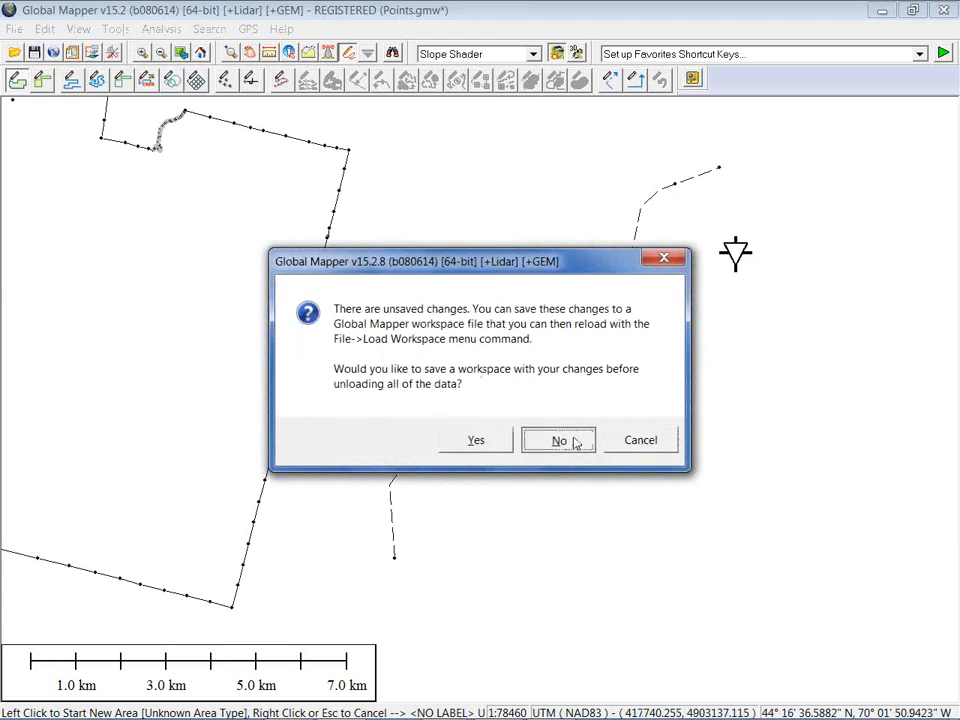
pyautogui.click(13, 28)
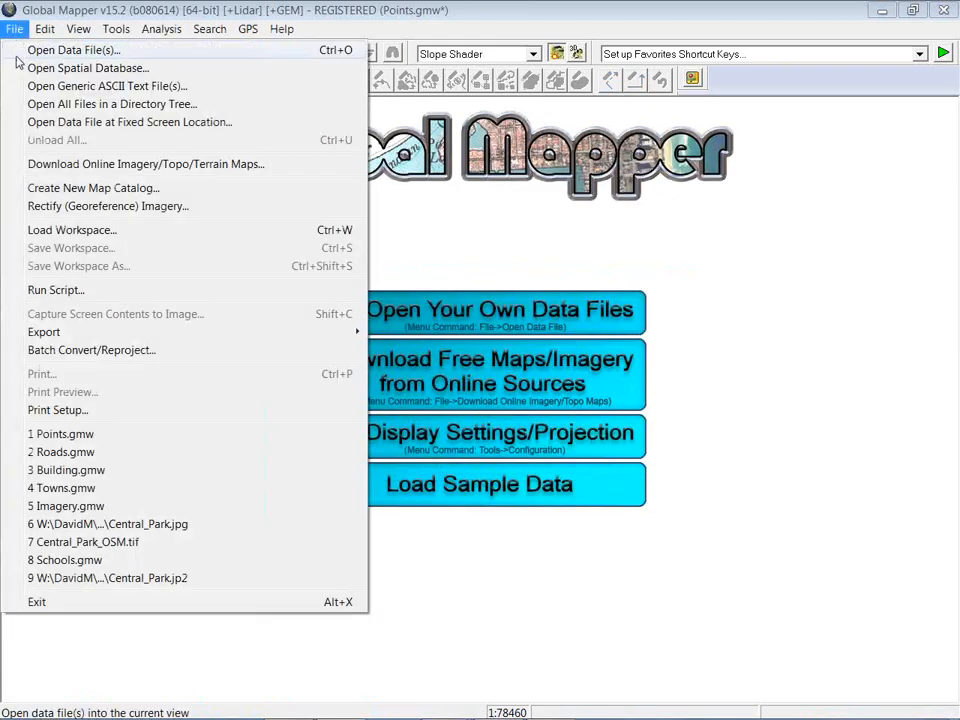
pyautogui.click(66, 229)
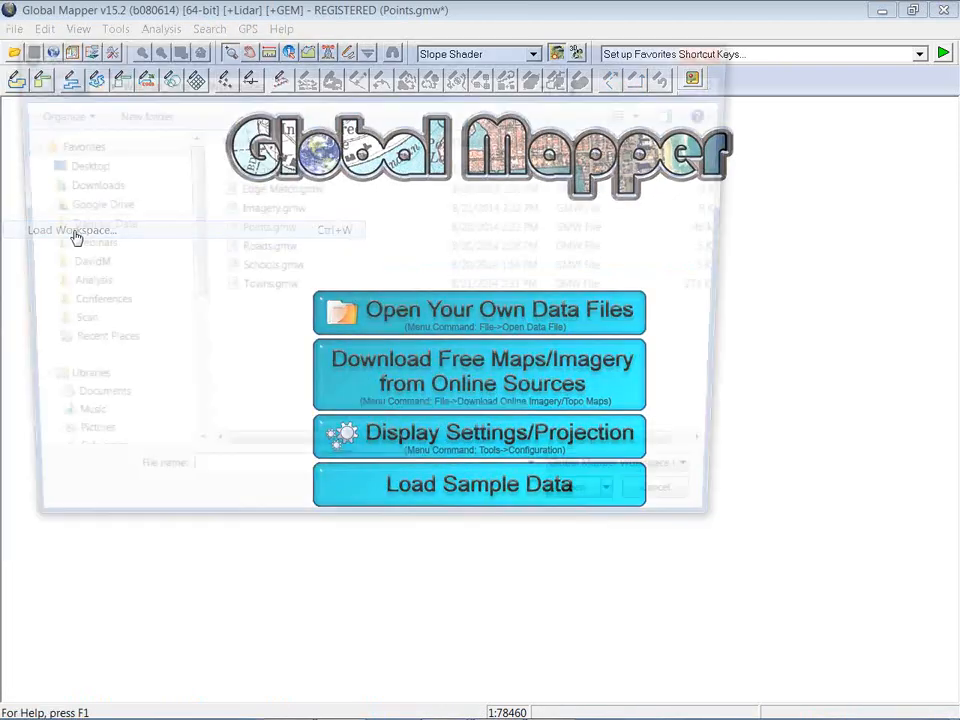
pyautogui.click(268, 190)
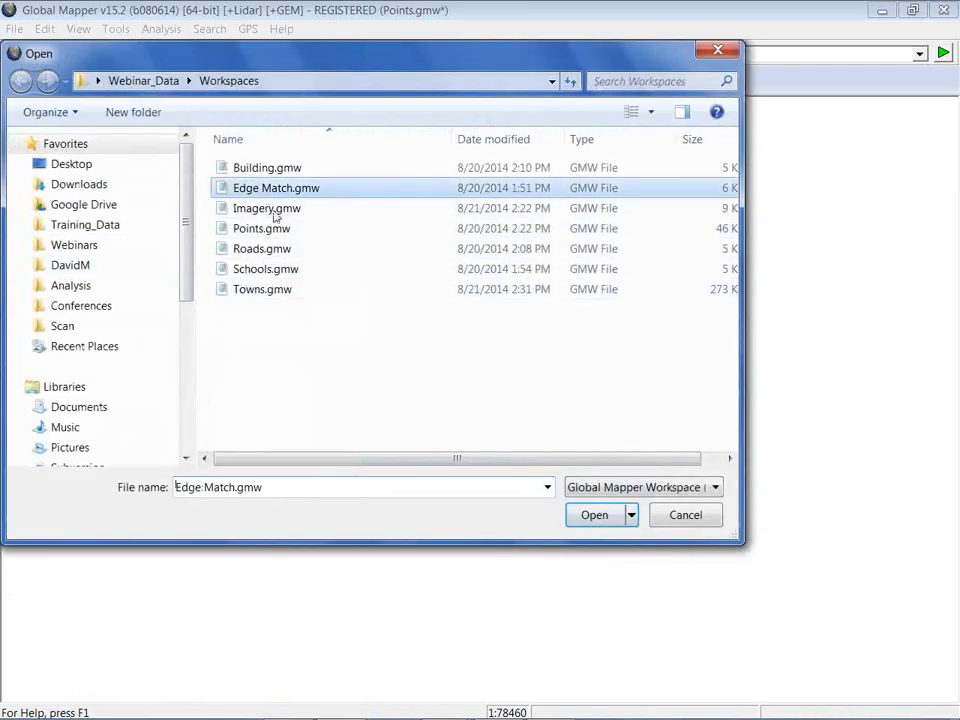
pyautogui.click(594, 515)
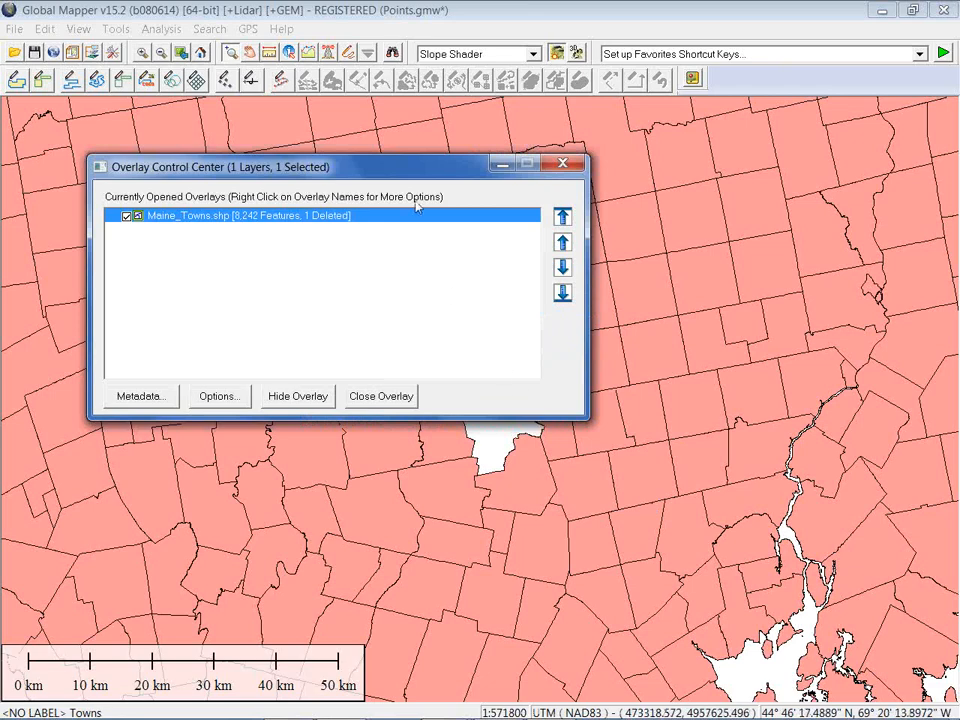
# - Clear the Overlay Control Center away from the empty gap in the towns, and examine the boundary vertices of the neighbouring towns
pyautogui.moveTo(398, 166); pyautogui.dragTo(289, 59)
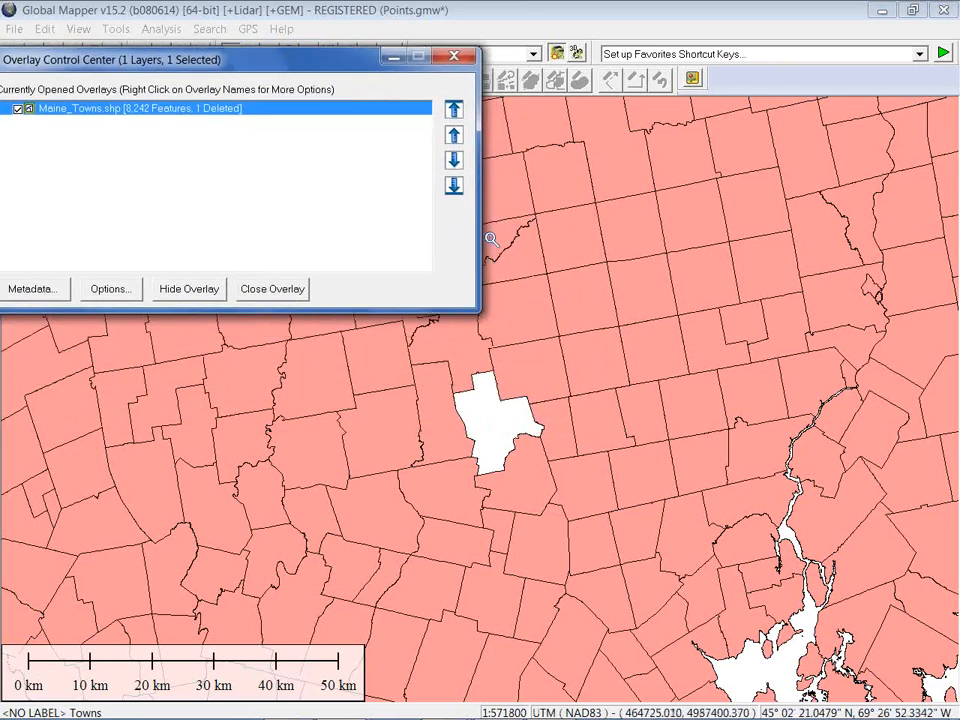
pyautogui.moveTo(476, 234); pyautogui.dragTo(301, 234)
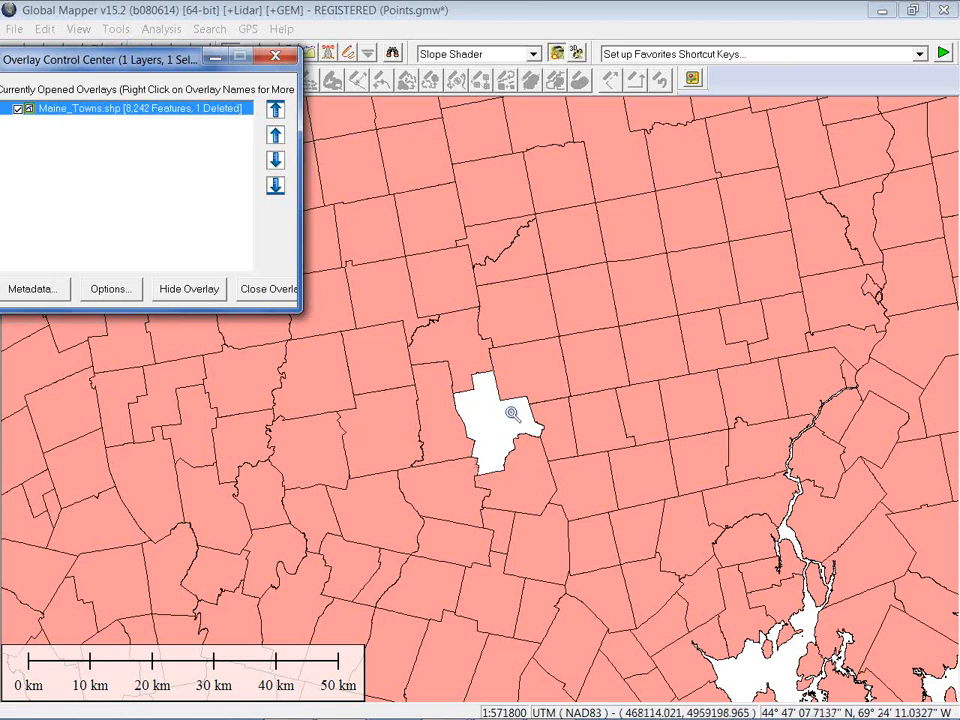
pyautogui.click(348, 52)
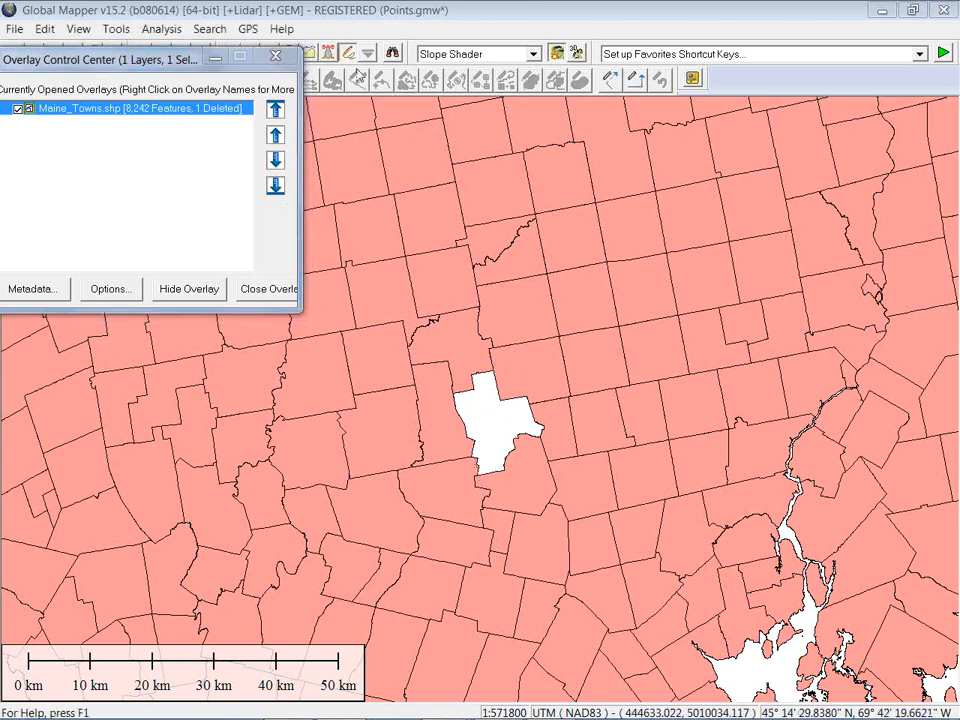
pyautogui.click(538, 370)
pyautogui.scroll(4, 494, 407)
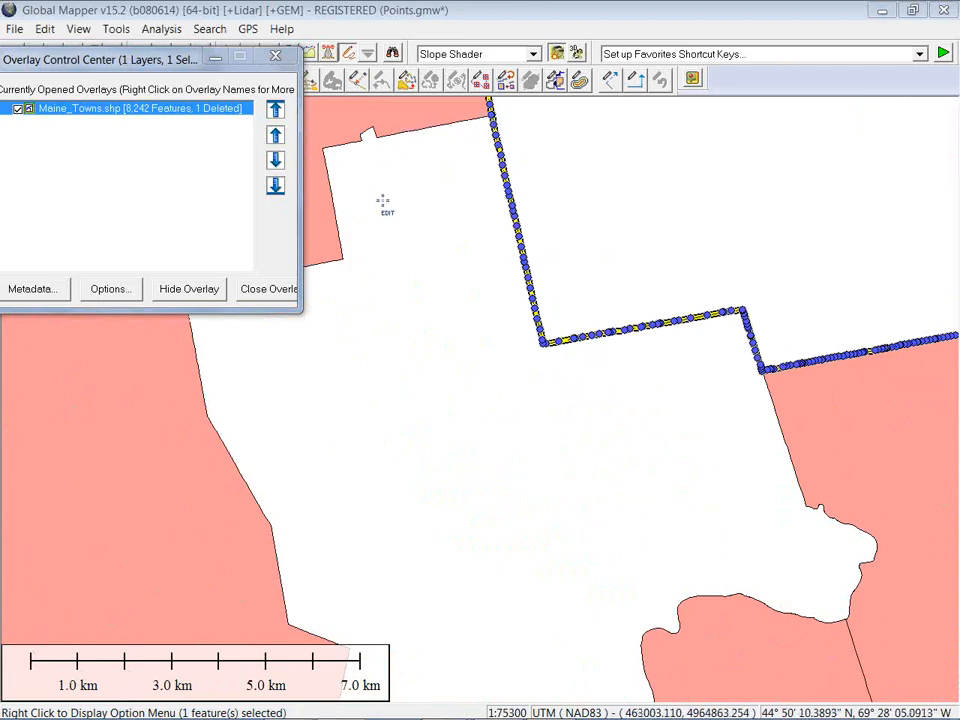
pyautogui.click(158, 437)
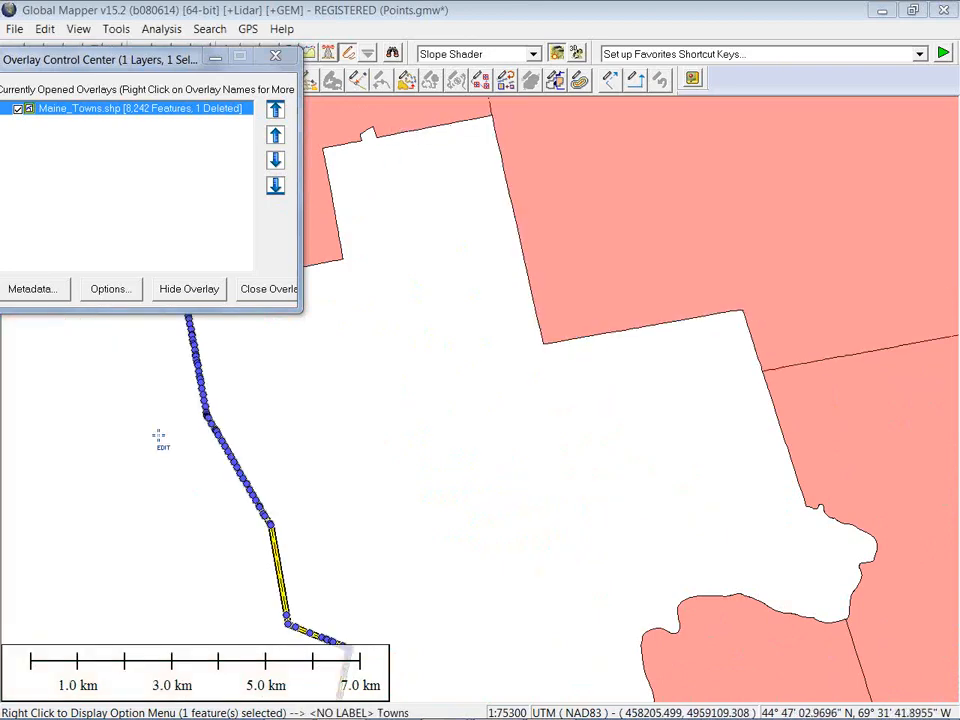
pyautogui.click(703, 661)
pyautogui.scroll(4, 690, 622)
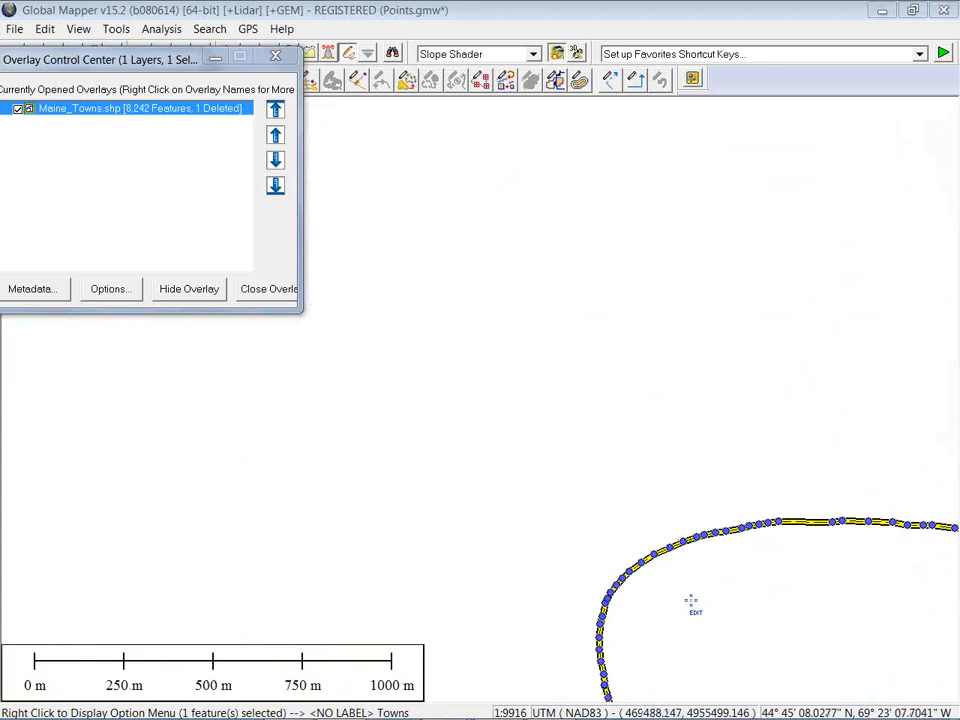
pyautogui.scroll(-6, 690, 601)
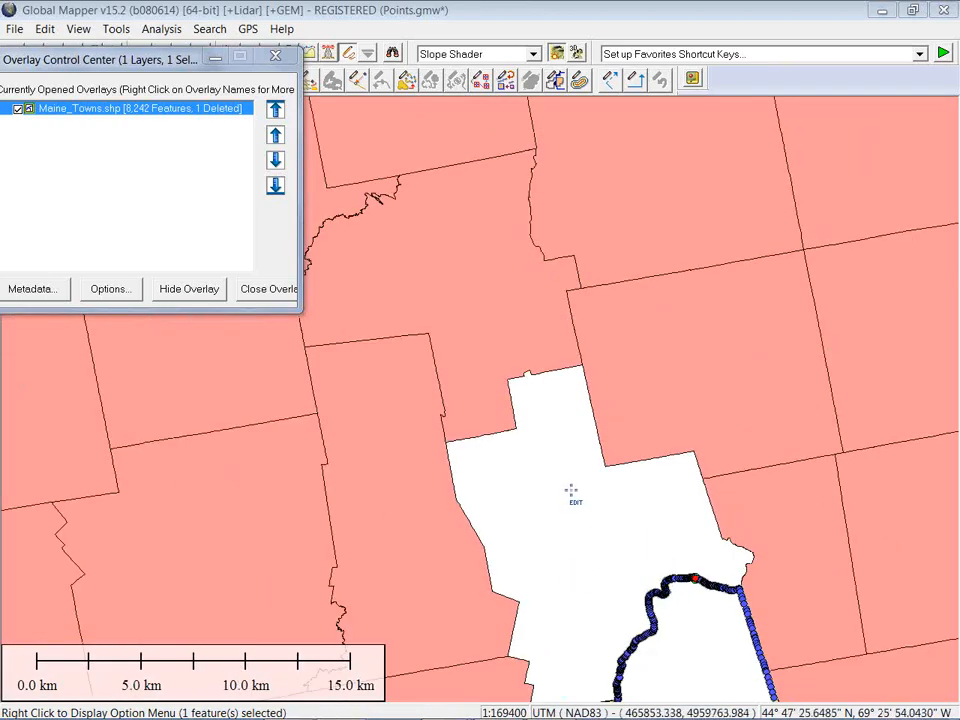
pyautogui.moveTo(582, 498); pyautogui.dragTo(555, 374)
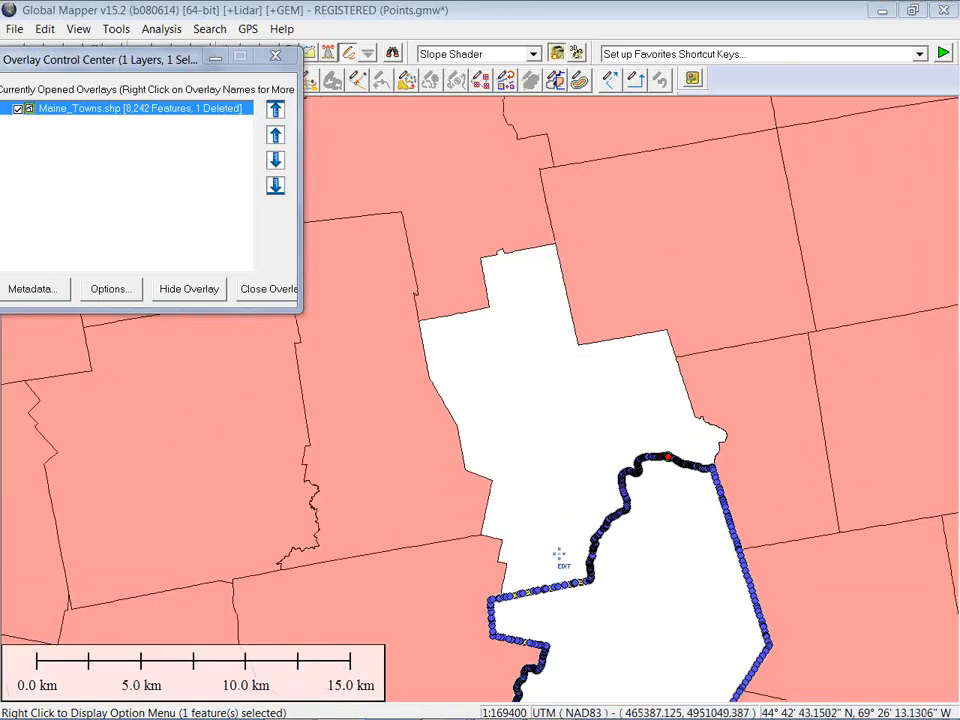
pyautogui.click(559, 555)
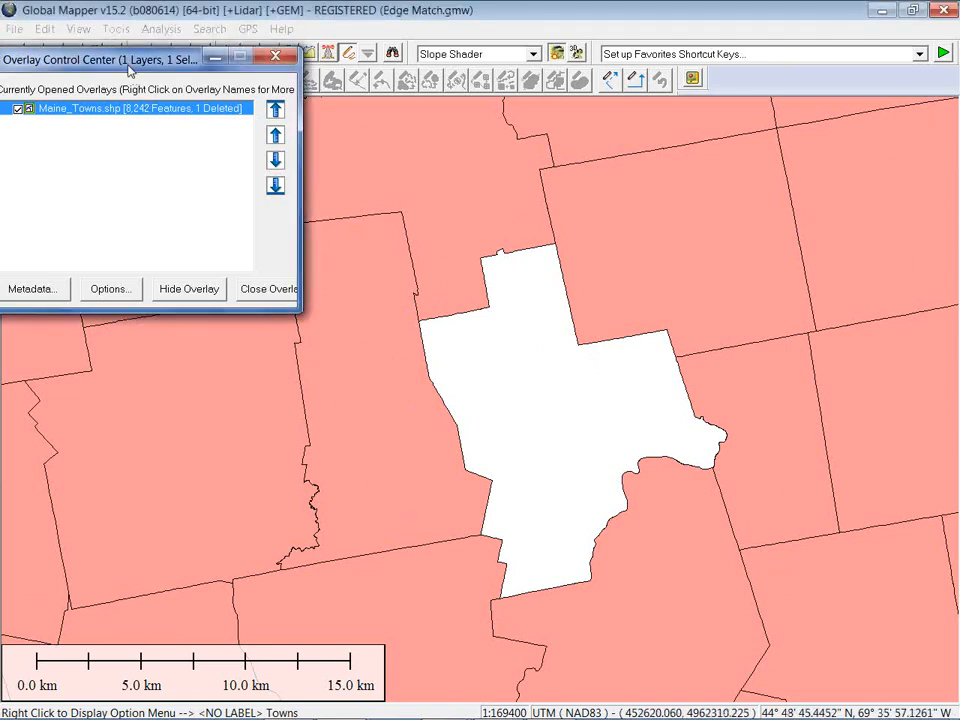
# - Uncover the digitizing tools and sketch a rough area about 68 km in perimeter around the gap, overlapping all neighbouring towns
pyautogui.moveTo(128, 87); pyautogui.dragTo(125, 118)
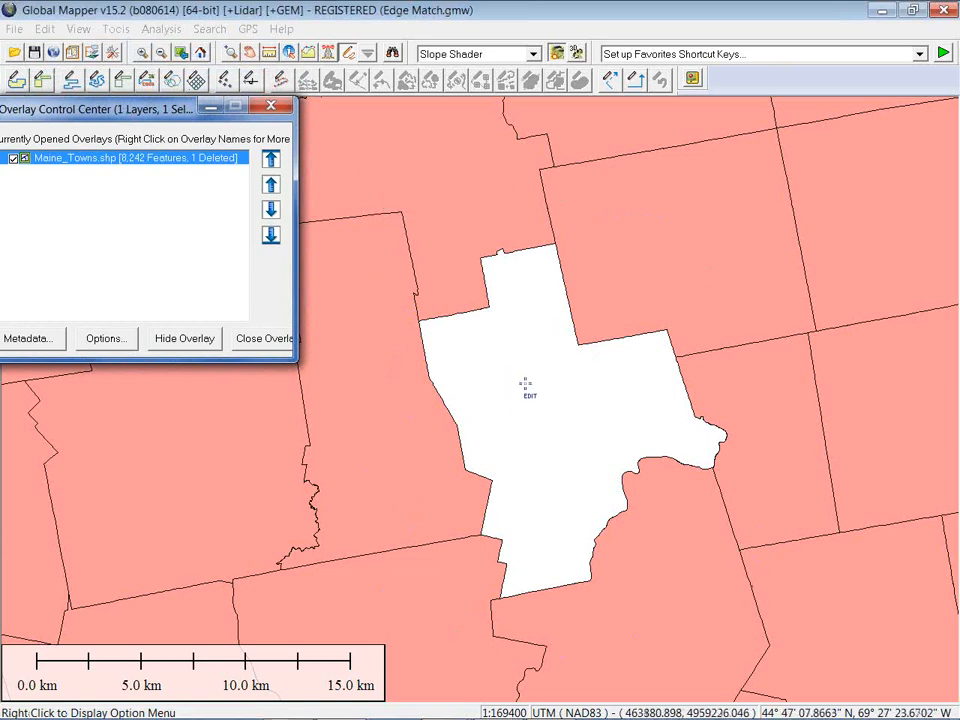
pyautogui.click(19, 80)
pyautogui.click(448, 201)
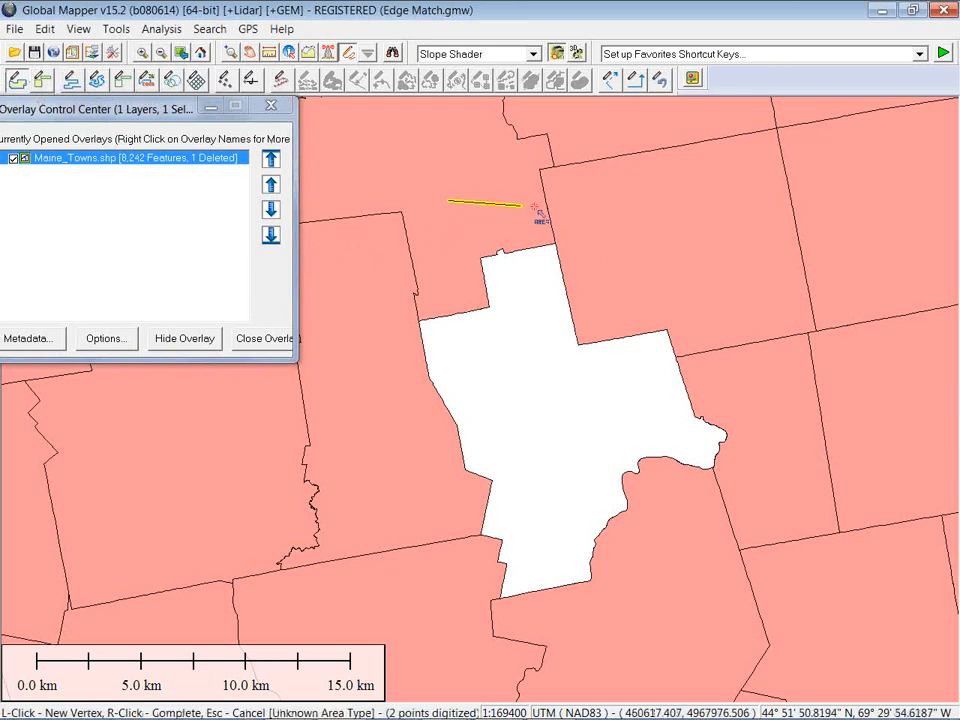
pyautogui.click(690, 206)
pyautogui.click(780, 460)
pyautogui.click(668, 587)
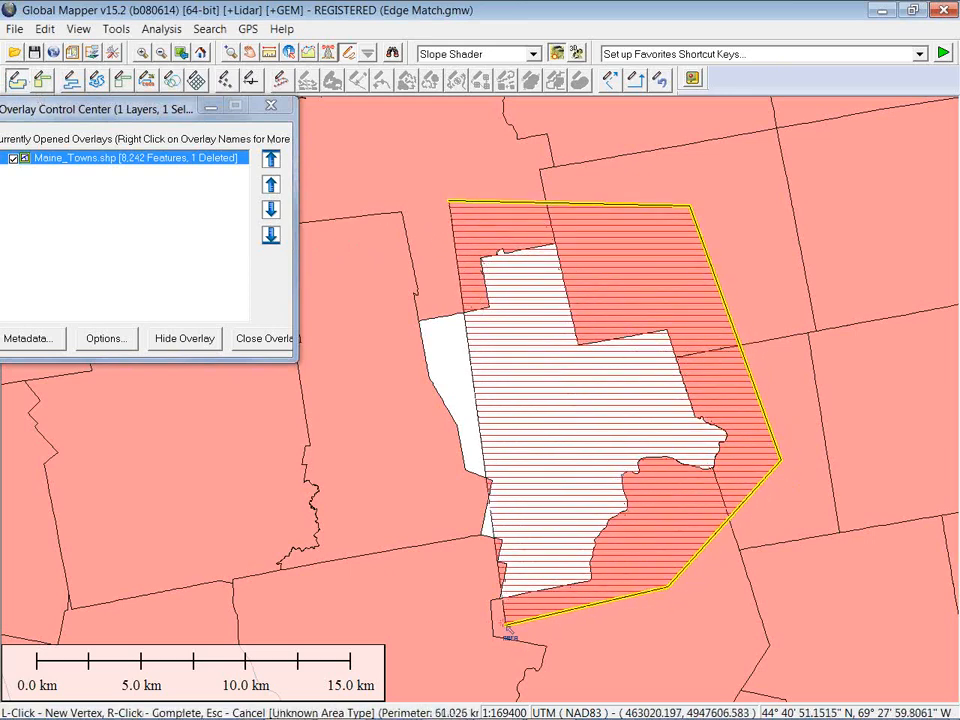
pyautogui.click(493, 625)
pyautogui.click(394, 610)
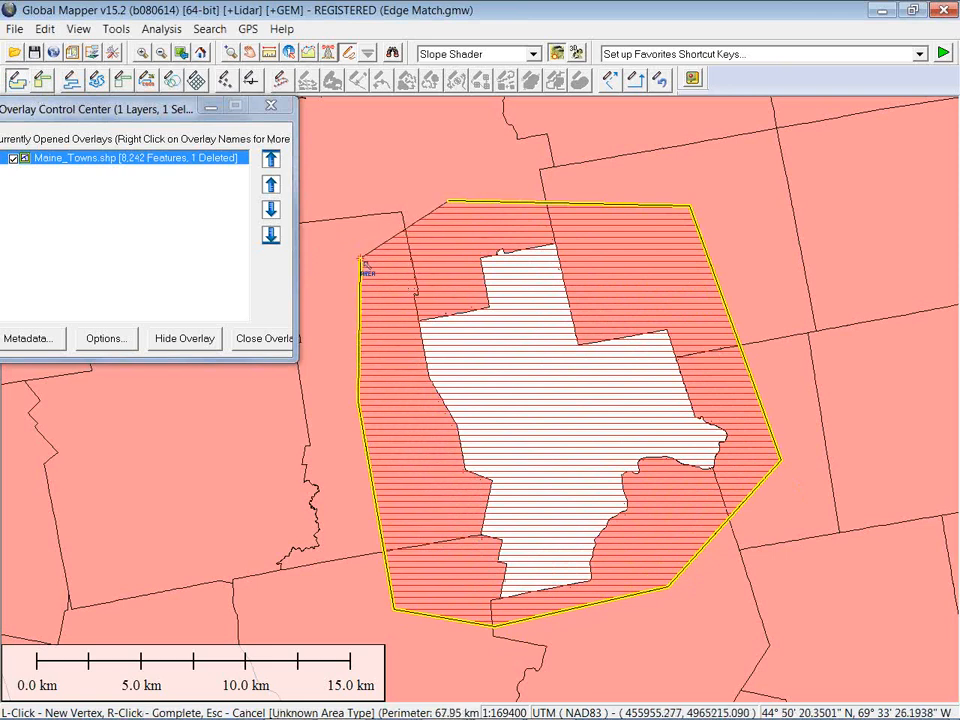
pyautogui.rightClick(363, 262)
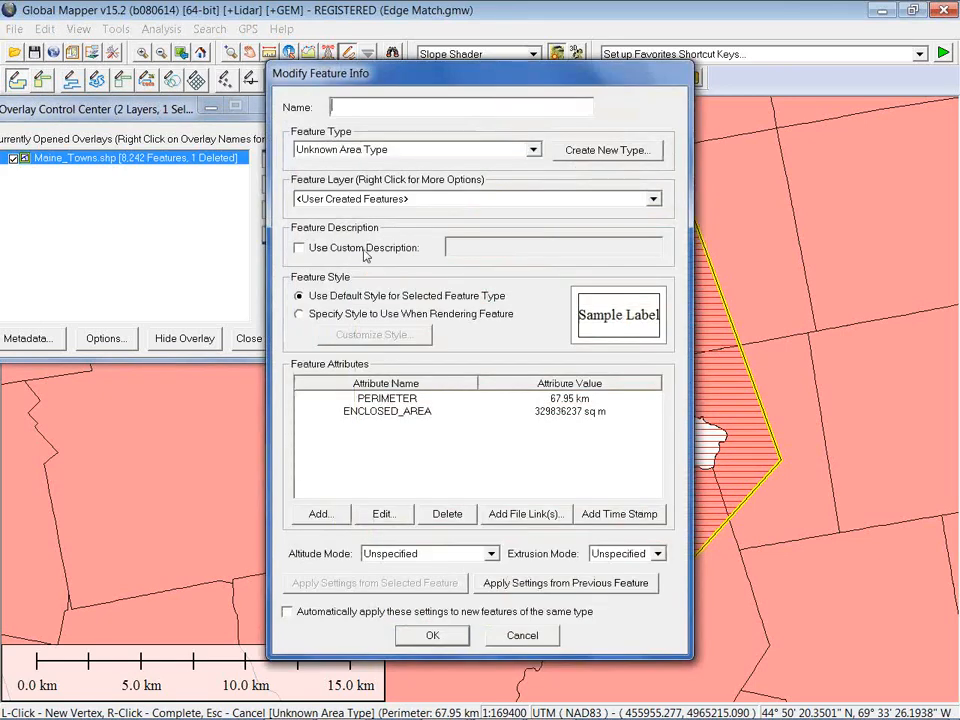
# - Assign the sketched area the Towns feature type and the Maine_Towns.shp layer, and accept its feature information
pyautogui.click(400, 150)
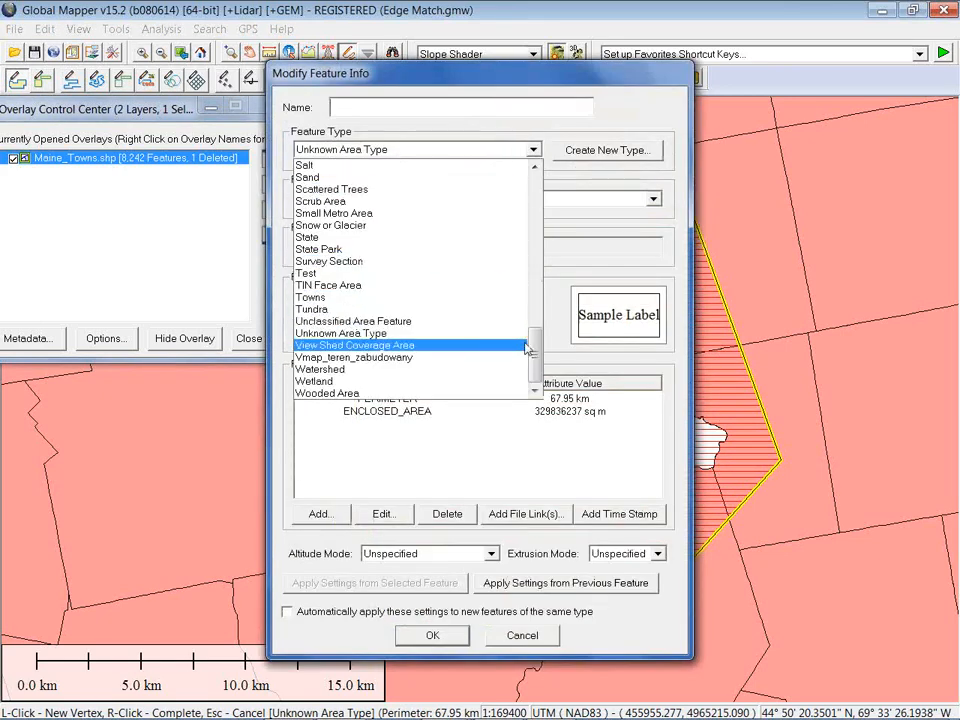
pyautogui.click(470, 297)
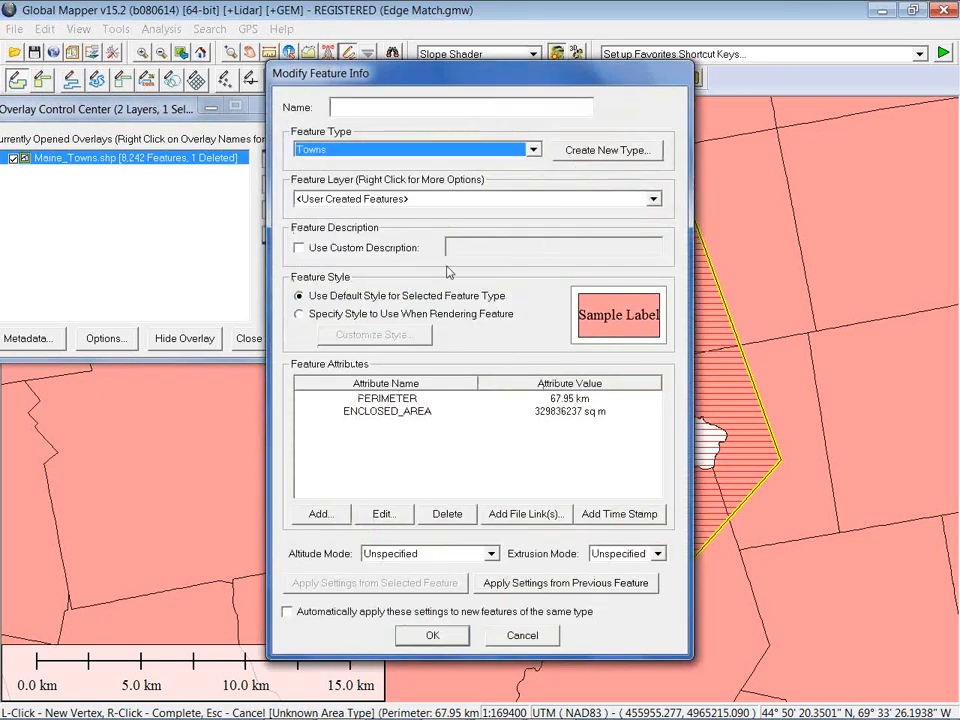
pyautogui.click(428, 207)
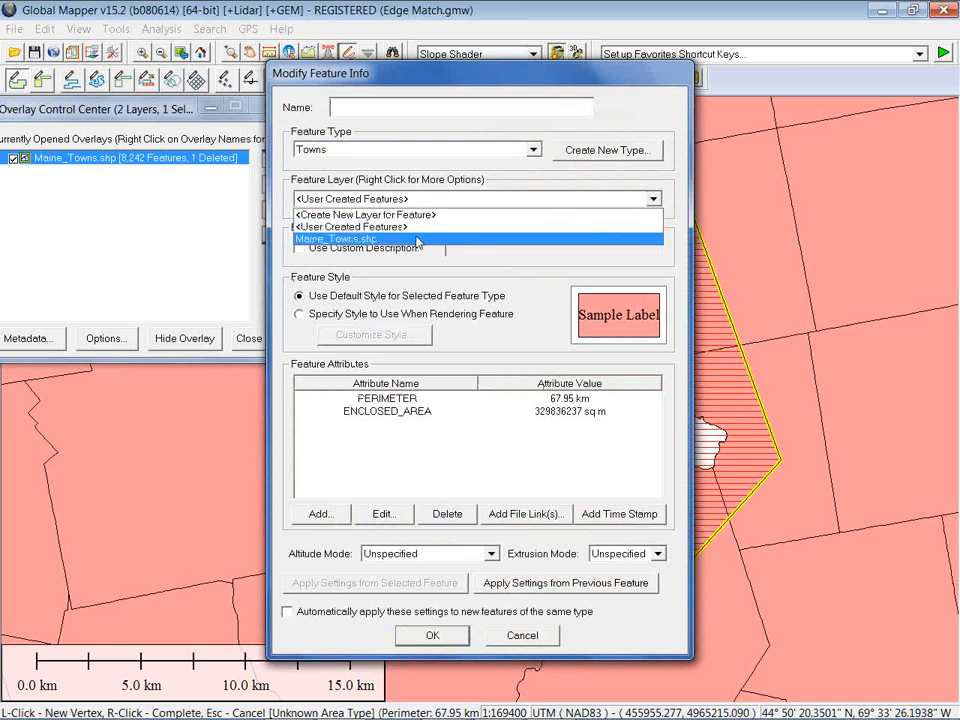
pyautogui.click(418, 241)
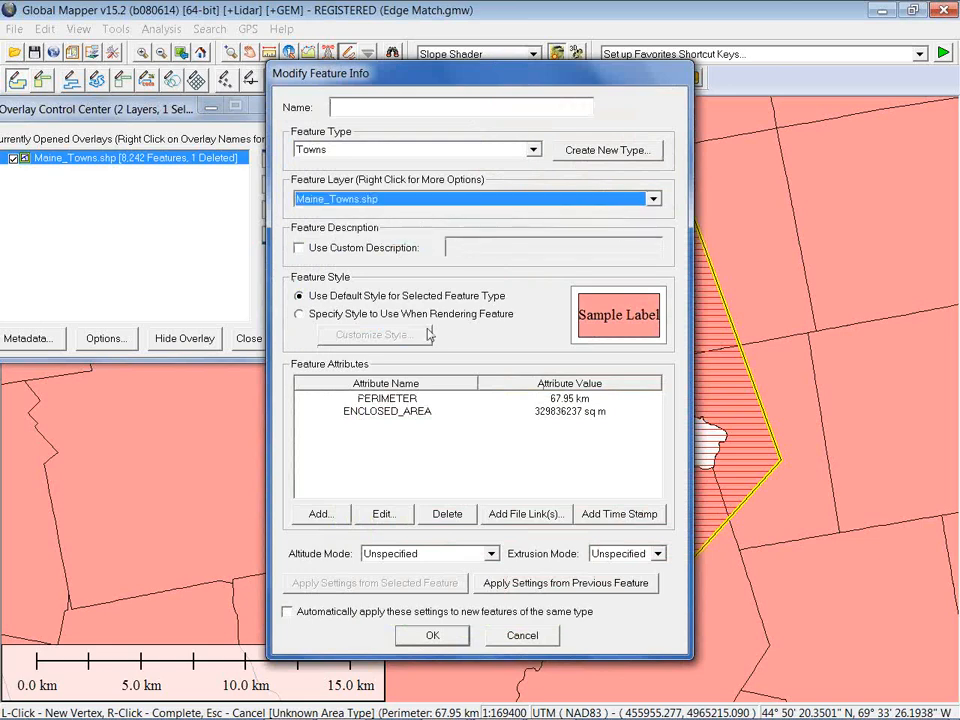
pyautogui.click(435, 635)
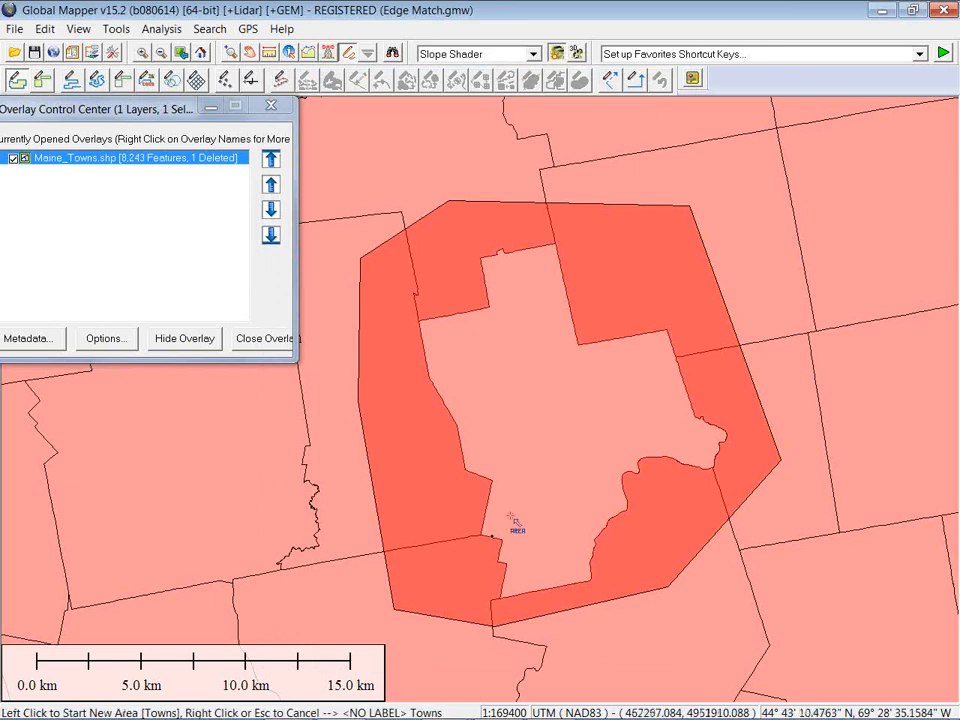
# - Select the six existing town areas that surround the gap and overlap the rough area, using the Digitizer tool
pyautogui.click(403, 428)
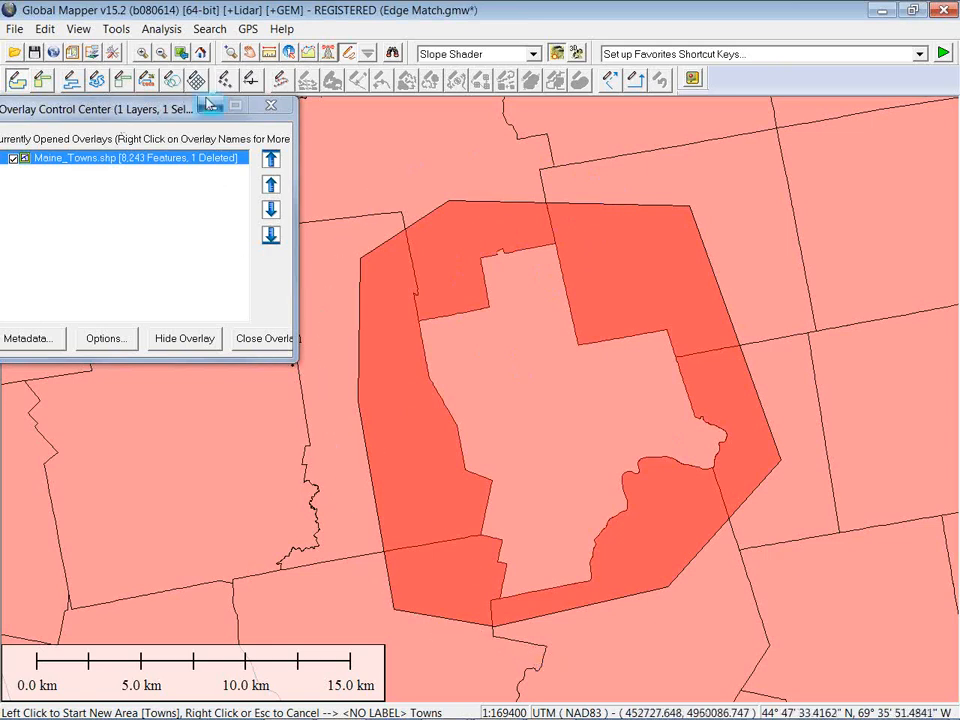
pyautogui.click(347, 52)
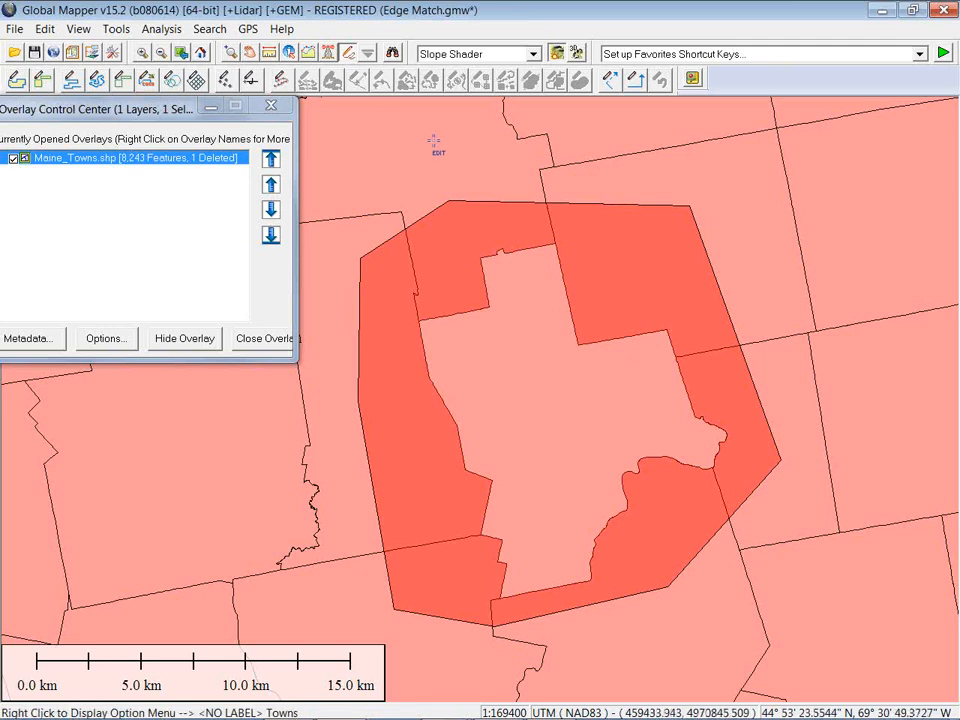
pyautogui.click(446, 147)
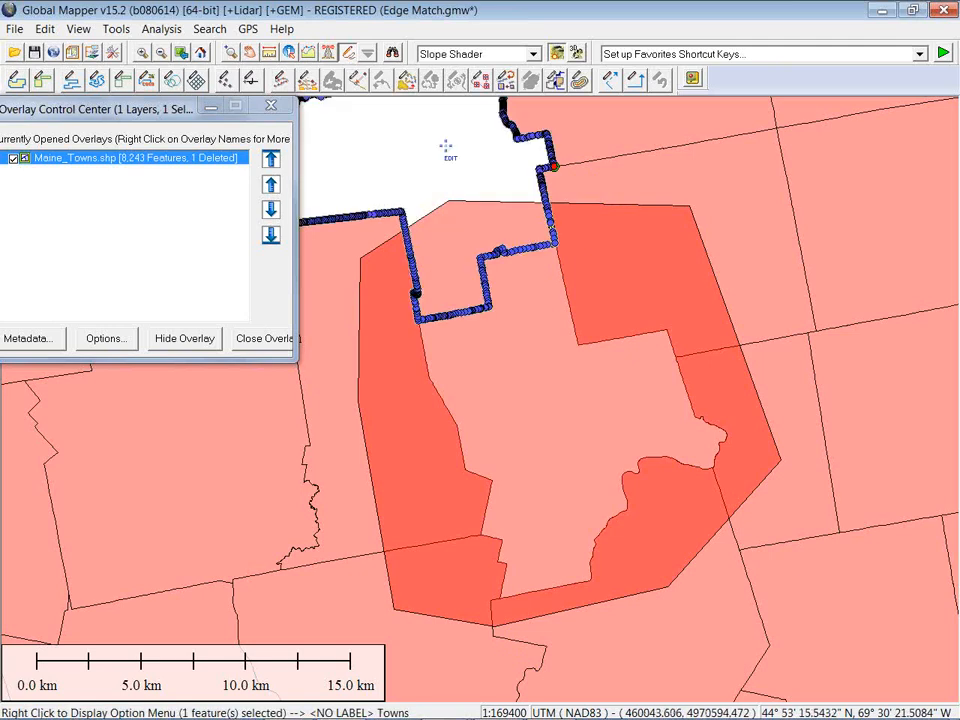
pyautogui.keyDown('ctrl'); pyautogui.click(630, 170); pyautogui.keyUp('ctrl')
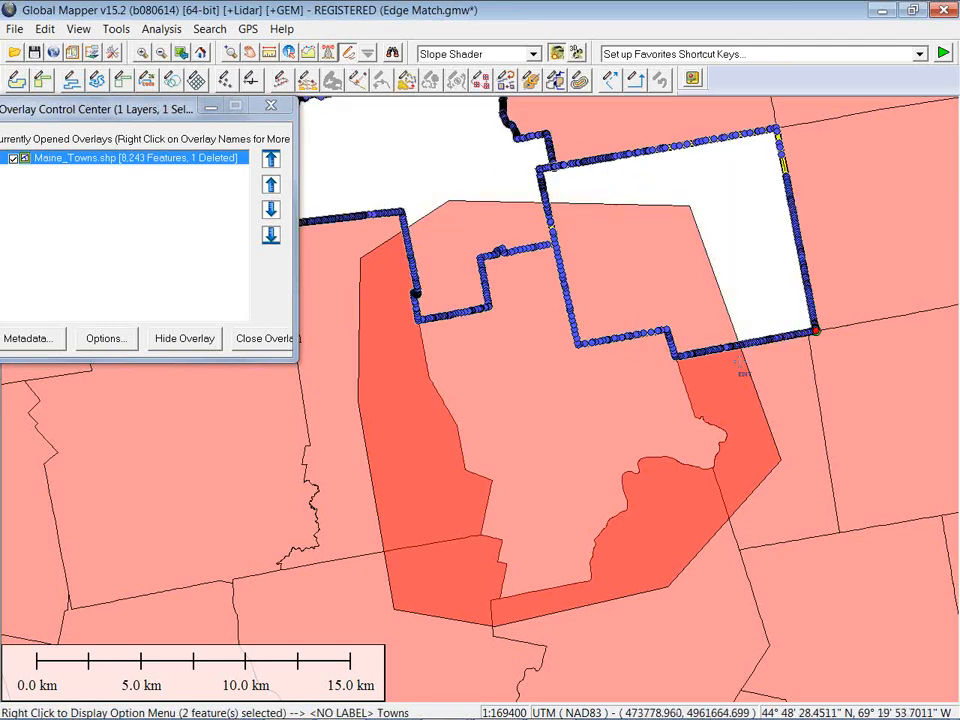
pyautogui.keyDown('ctrl'); pyautogui.click(802, 505); pyautogui.keyUp('ctrl')
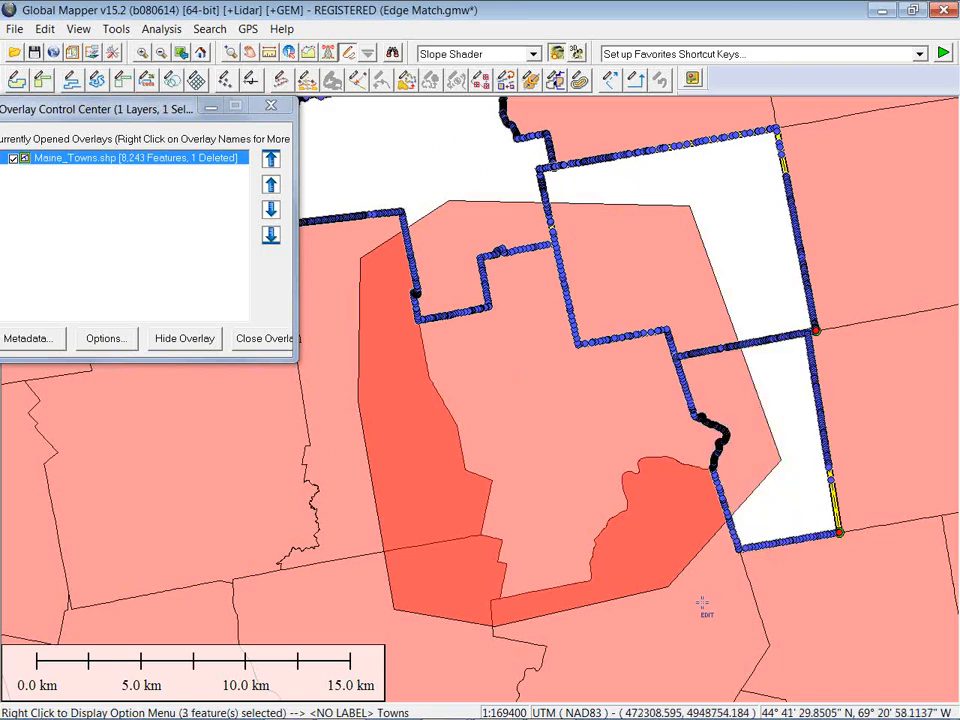
pyautogui.keyDown('ctrl'); pyautogui.click(701, 602); pyautogui.keyUp('ctrl')
pyautogui.keyDown('ctrl'); pyautogui.click(345, 588); pyautogui.keyUp('ctrl')
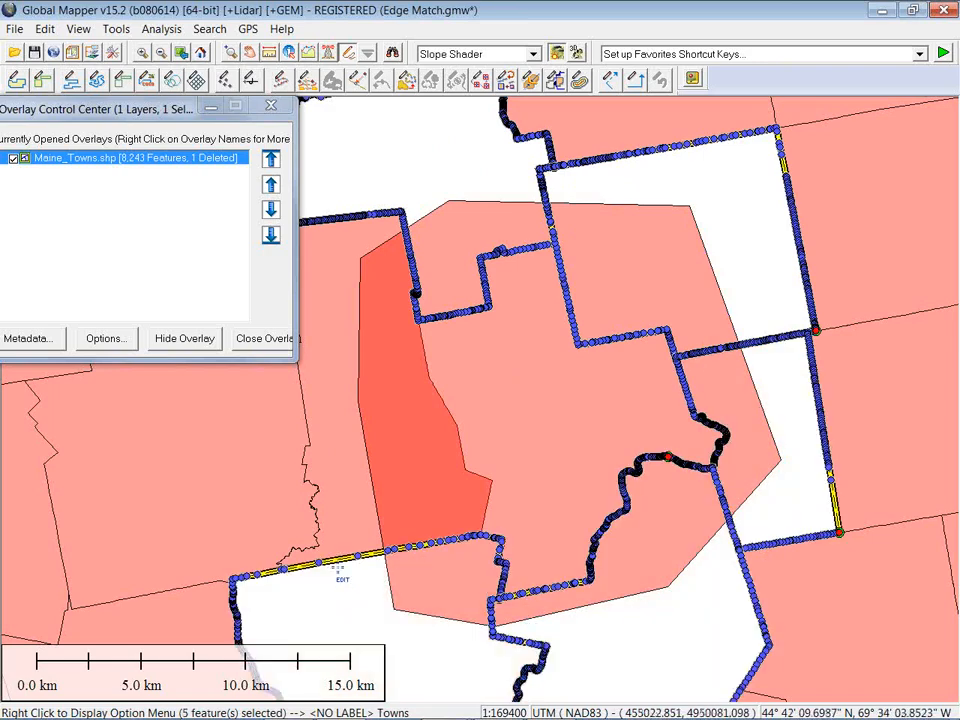
pyautogui.keyDown('ctrl'); pyautogui.click(328, 405); pyautogui.keyUp('ctrl')
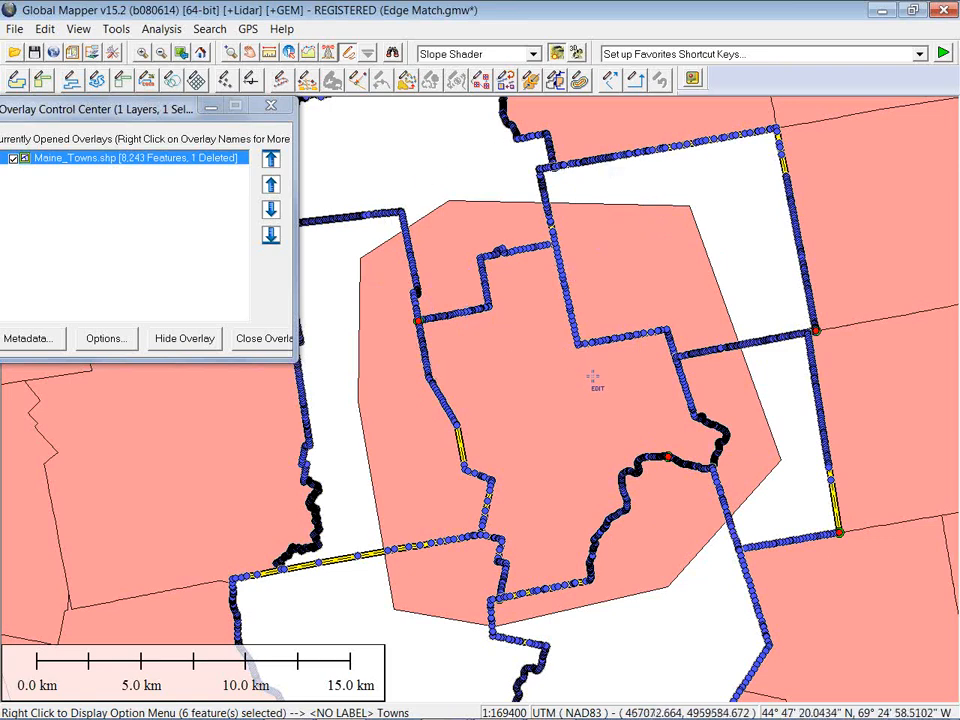
# - Cut the selected towns from the rough parent area without deleting the original towns, and select the new gap-filling town area
pyautogui.rightClick(665, 170)
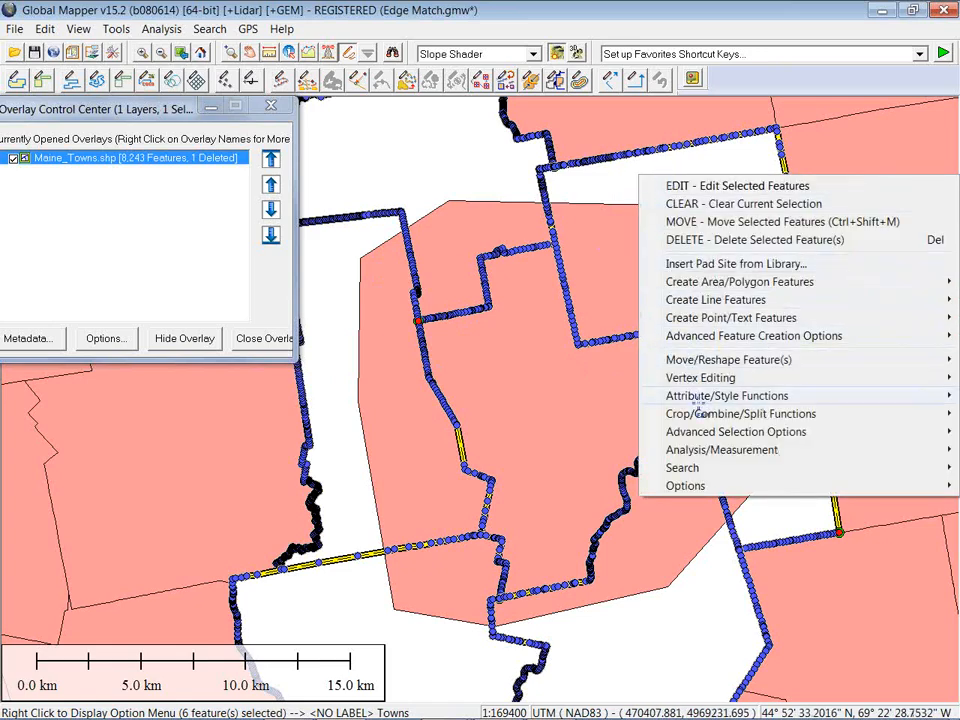
pyautogui.moveTo(705, 415)
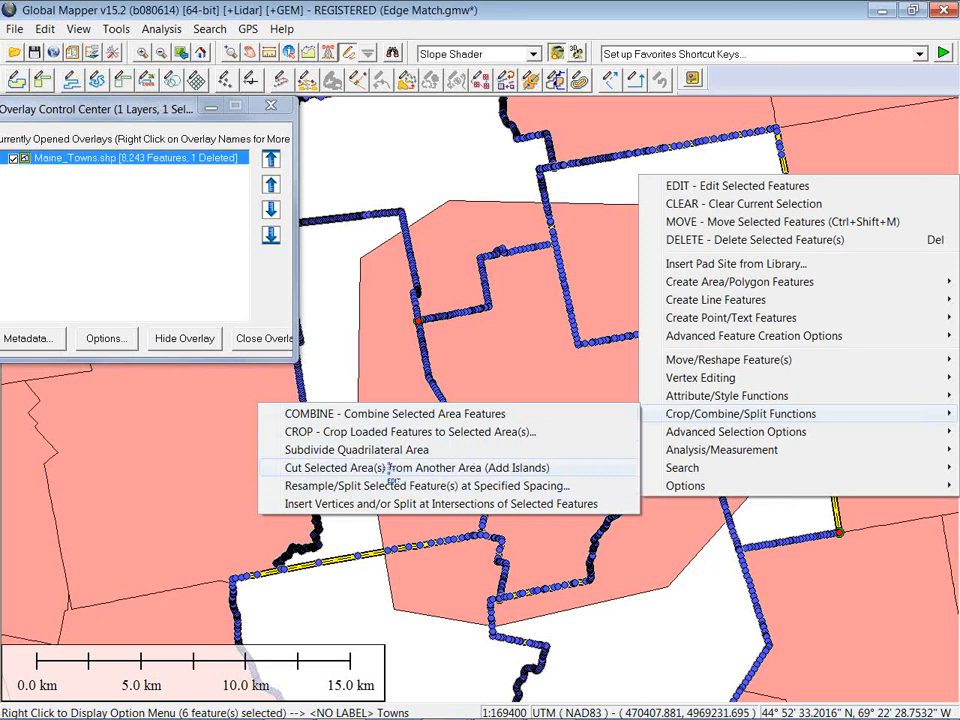
pyautogui.click(388, 468)
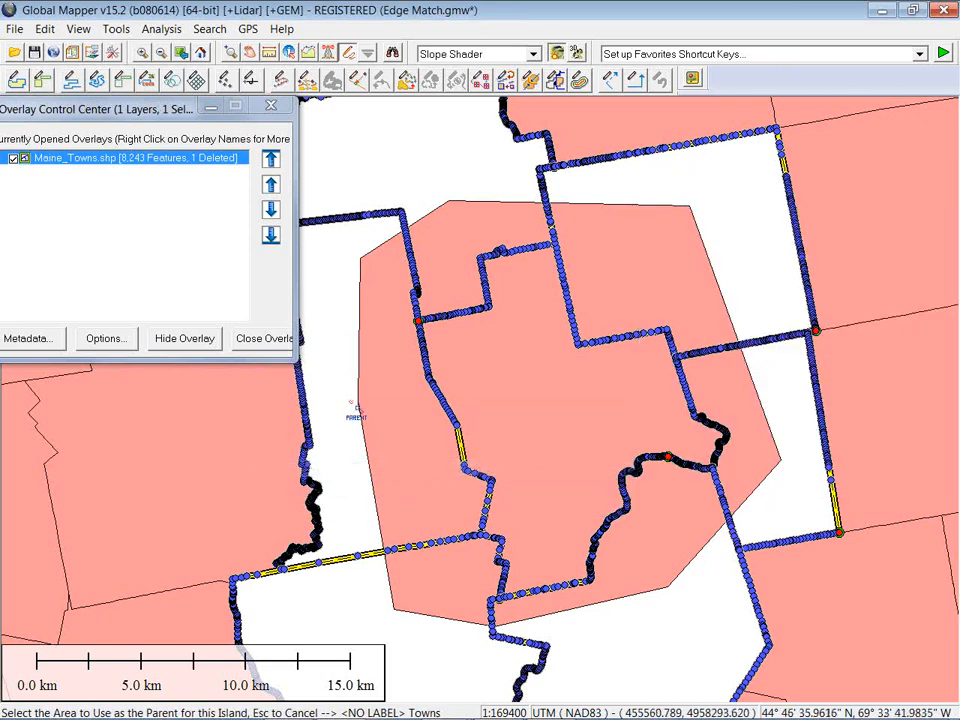
pyautogui.click(541, 409)
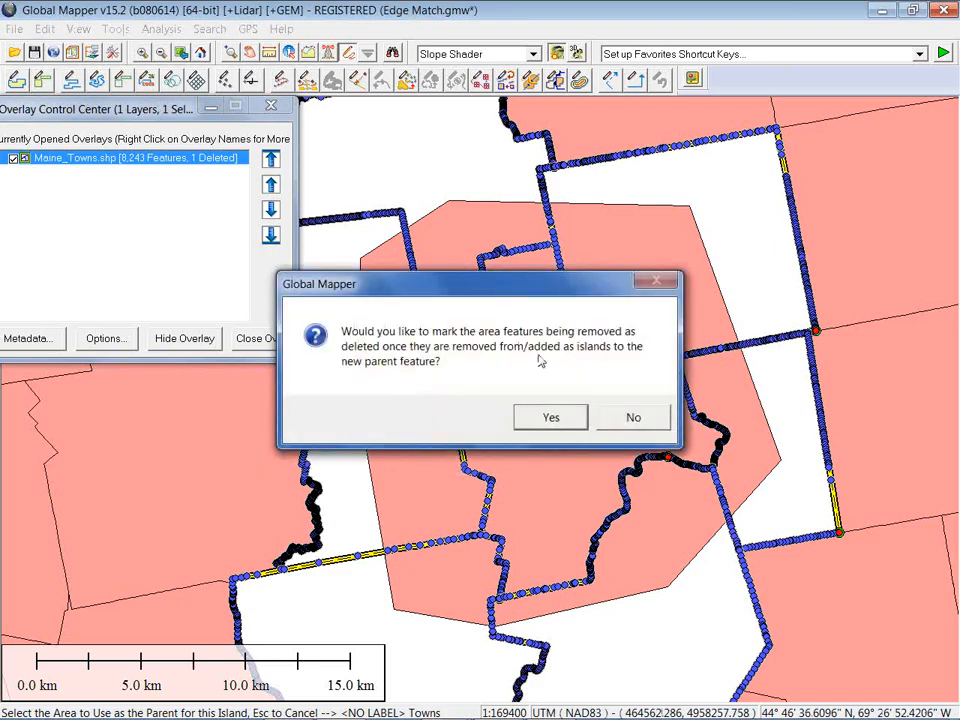
pyautogui.click(632, 420)
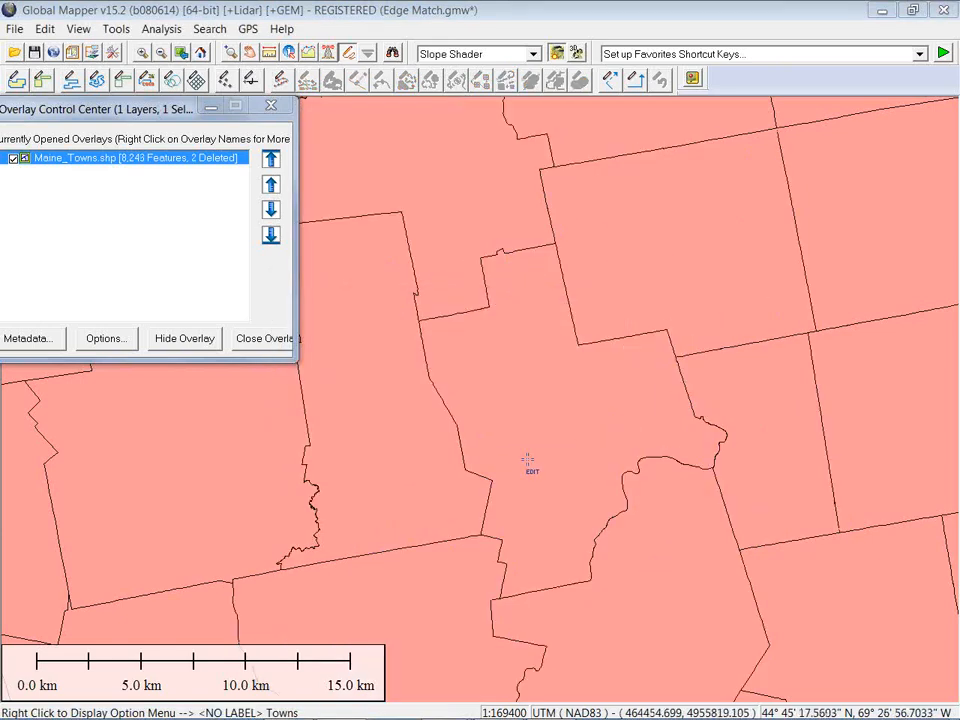
pyautogui.click(525, 390)
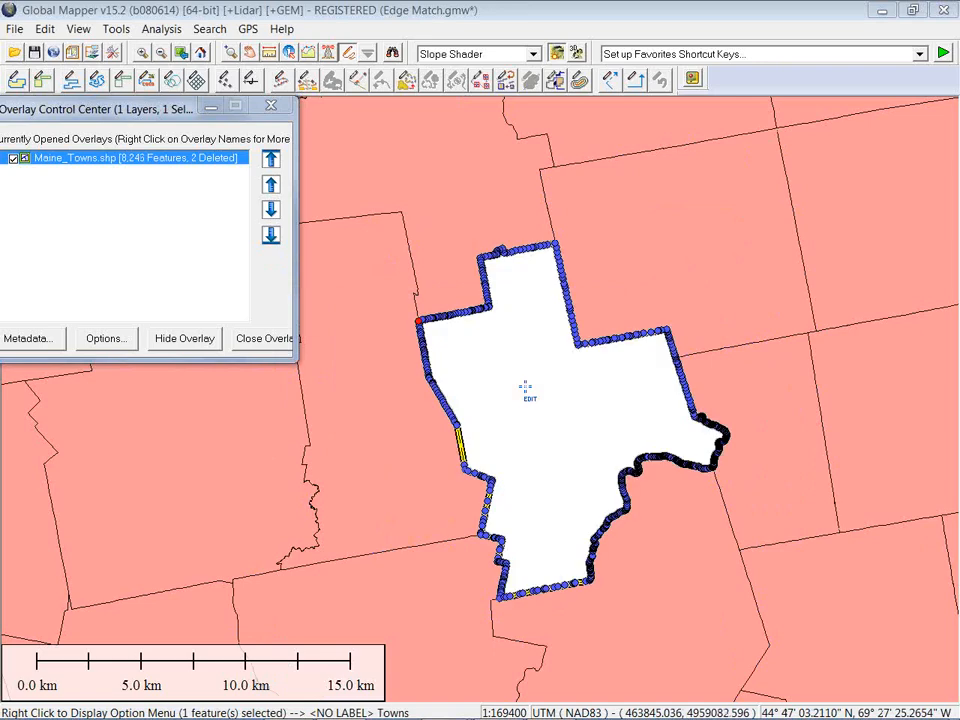